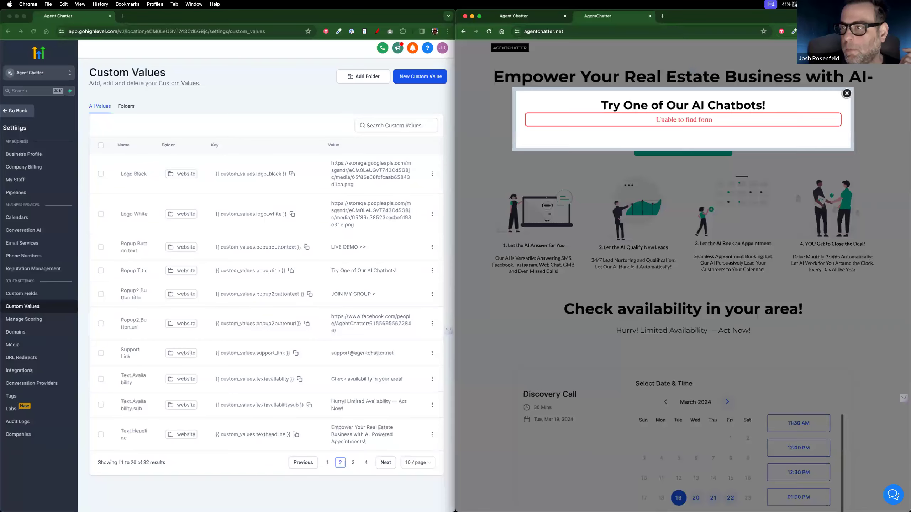
Step: Dismiss the 'Try One of Our AI Chatbots!' popup and scroll to the calendar and back
{"action": "left_click", "coordinate": [847, 94]}
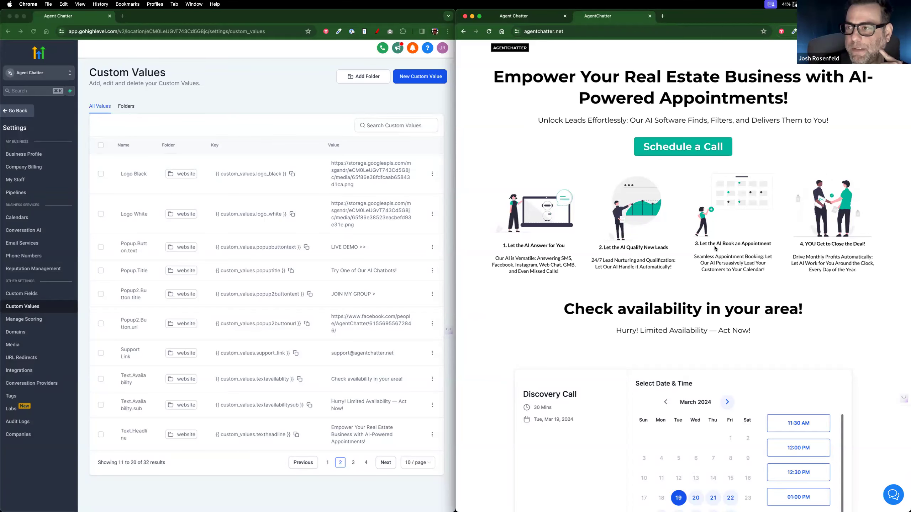
{"action": "scroll", "coordinate": [631, 387], "scroll_direction": "down", "scroll_amount": 5}
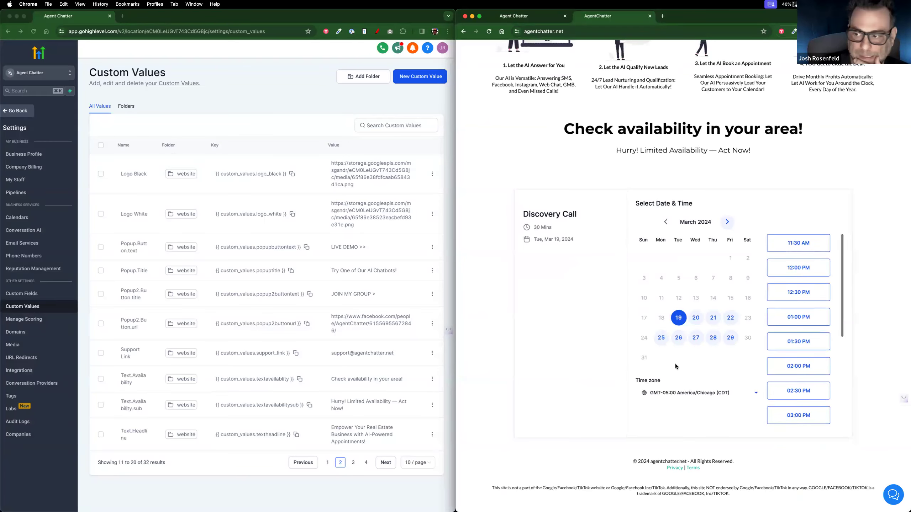
{"action": "scroll", "coordinate": [675, 364], "scroll_direction": "up", "scroll_amount": 5}
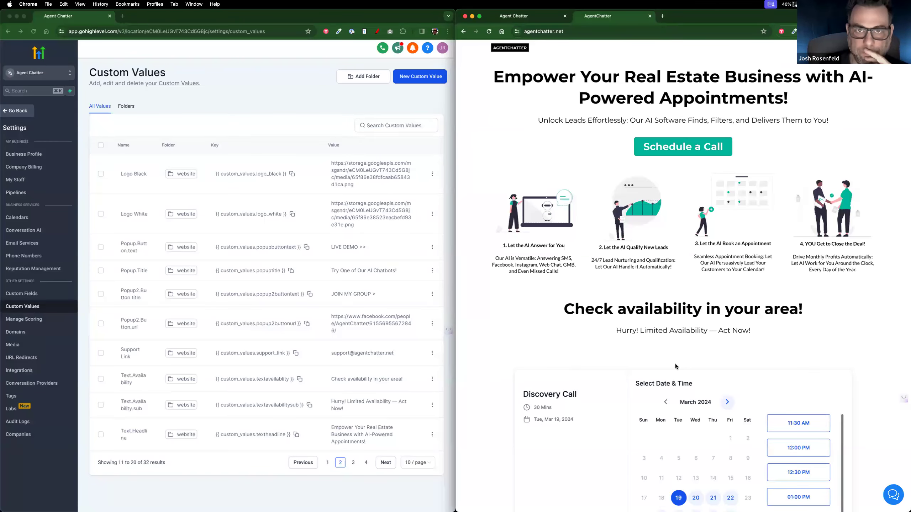
Step: In the Agent Chatter builder, close SEO Meta Data and switch from Thank You to the Home page
{"action": "left_click", "coordinate": [497, 17]}
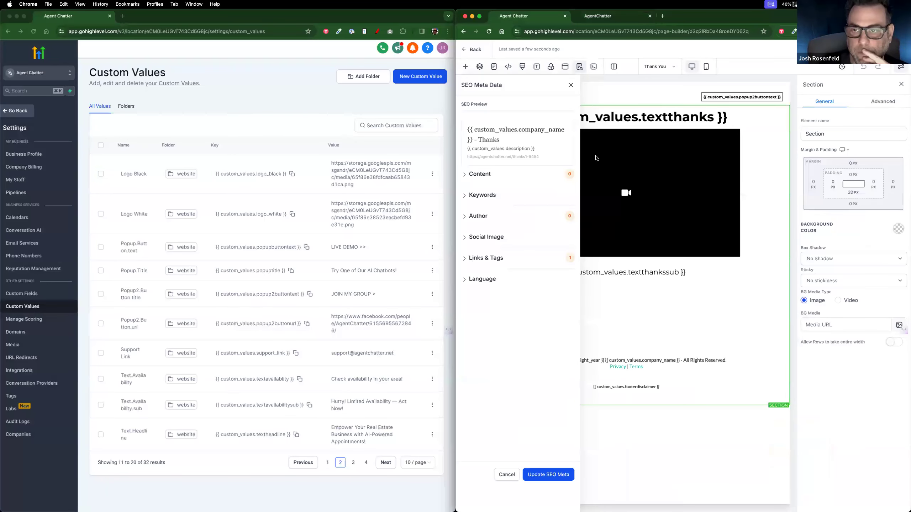
{"action": "left_click", "coordinate": [570, 85]}
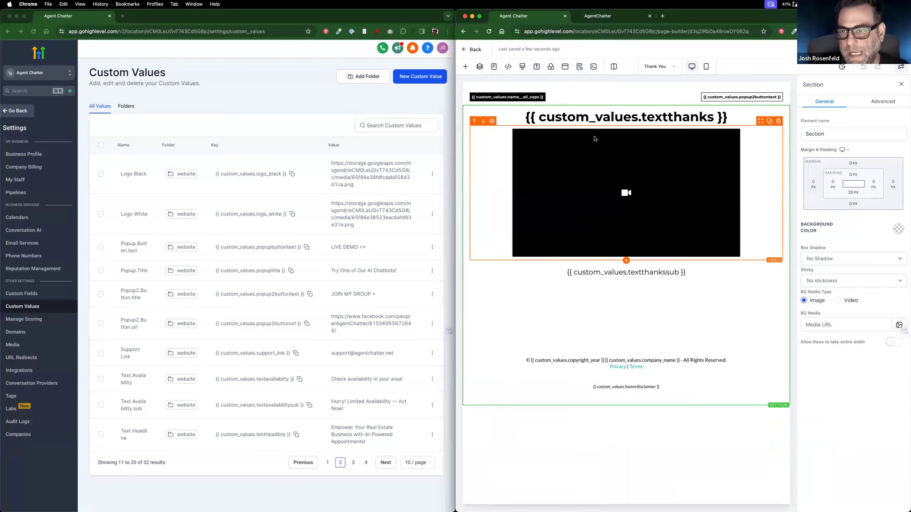
{"action": "left_click", "coordinate": [662, 67]}
{"action": "left_click", "coordinate": [507, 115]}
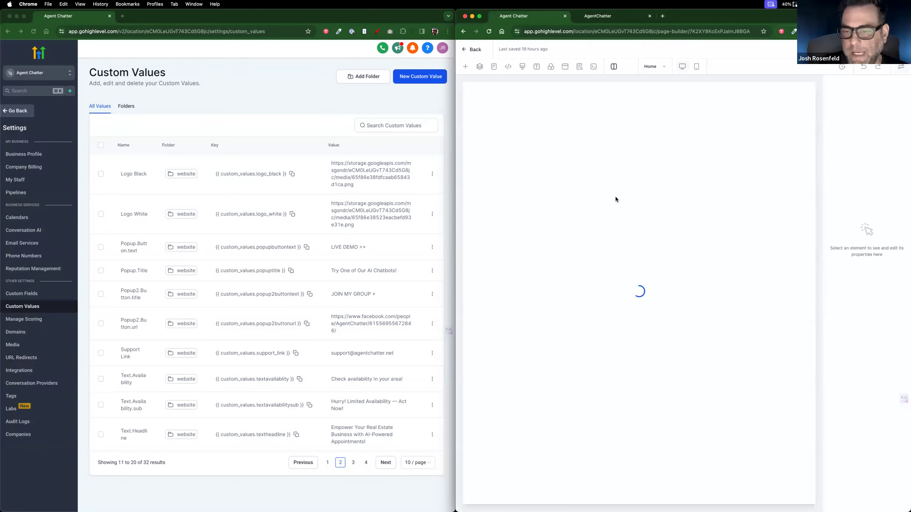
Step: Show the Custom Values list from page 1 at 50 rows per page
{"action": "double_click", "coordinate": [605, 122]}
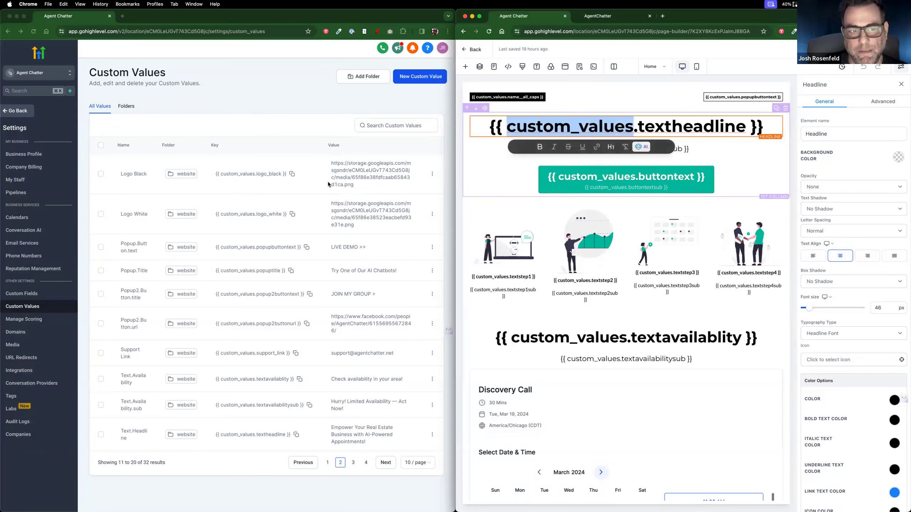
{"action": "left_click", "coordinate": [202, 191]}
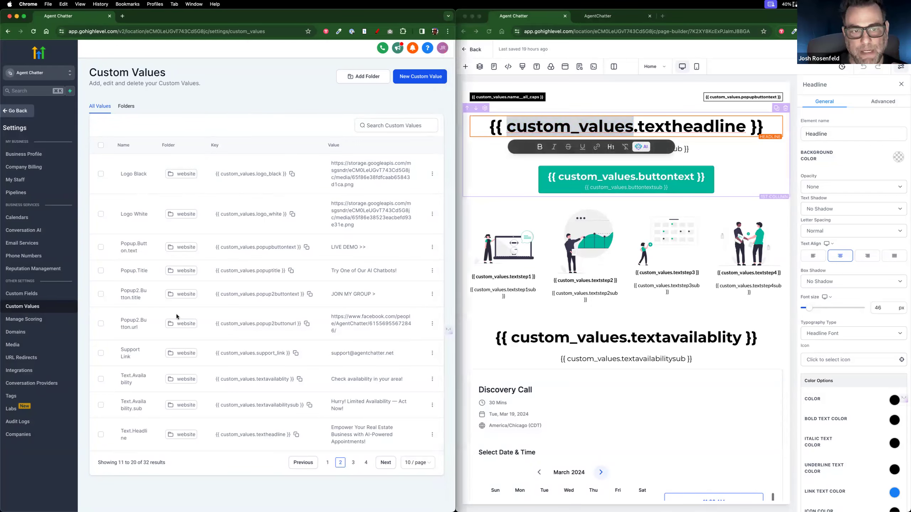
{"action": "left_click", "coordinate": [327, 462]}
{"action": "left_click", "coordinate": [417, 471]}
{"action": "left_click", "coordinate": [415, 444]}
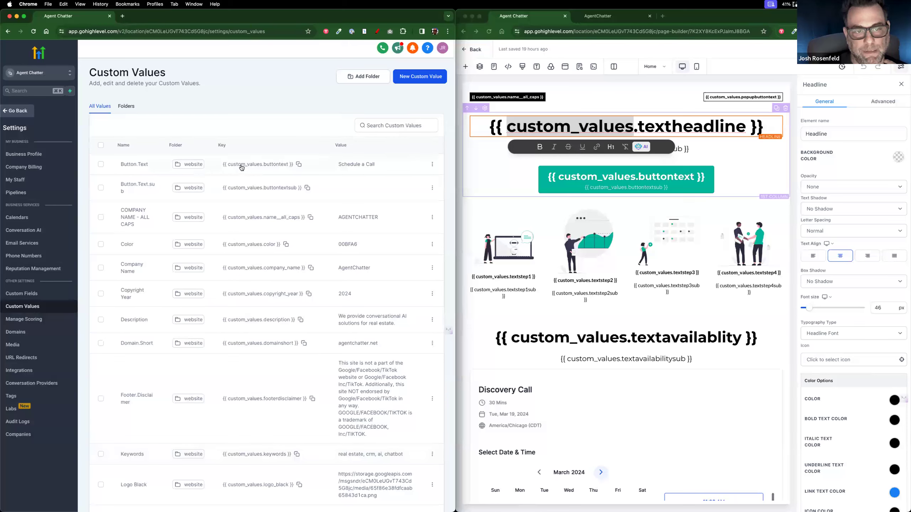
Step: Copy the buttontext key and select the call-to-action button's entire Text value
{"action": "left_click", "coordinate": [299, 165]}
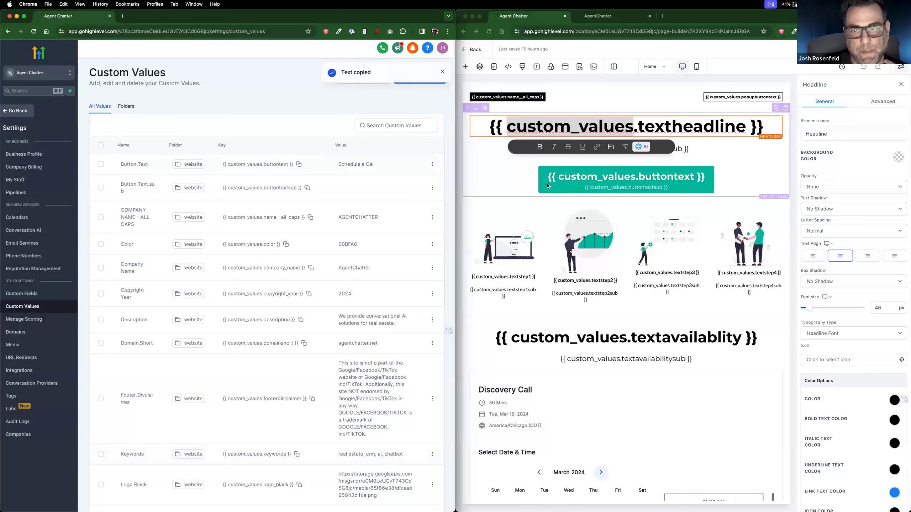
{"action": "left_click", "coordinate": [616, 179]}
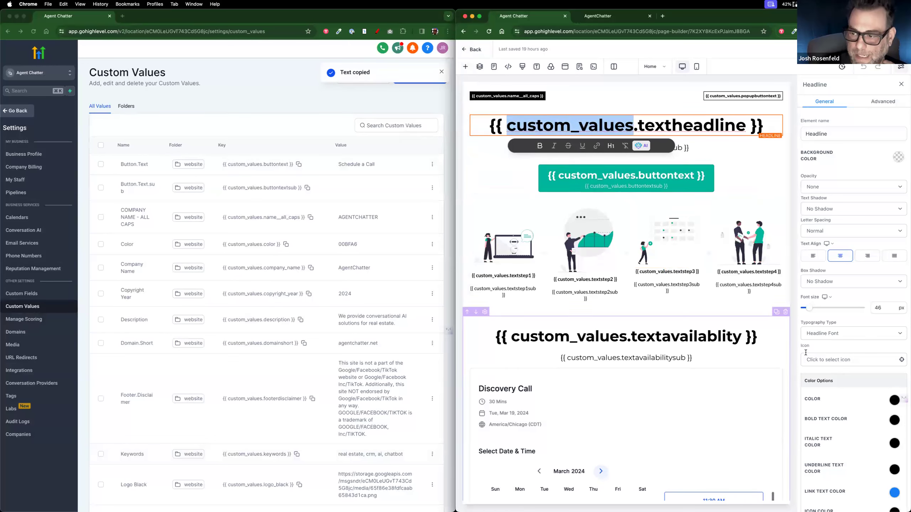
{"action": "scroll", "coordinate": [836, 378], "scroll_direction": "down", "scroll_amount": 3}
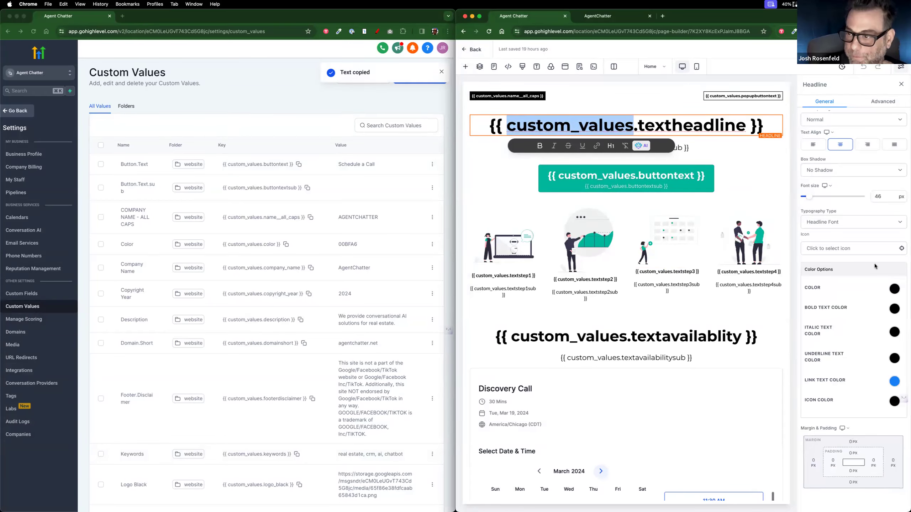
{"action": "scroll", "coordinate": [906, 354], "scroll_direction": "down", "scroll_amount": 5}
{"action": "triple_click", "coordinate": [854, 368]}
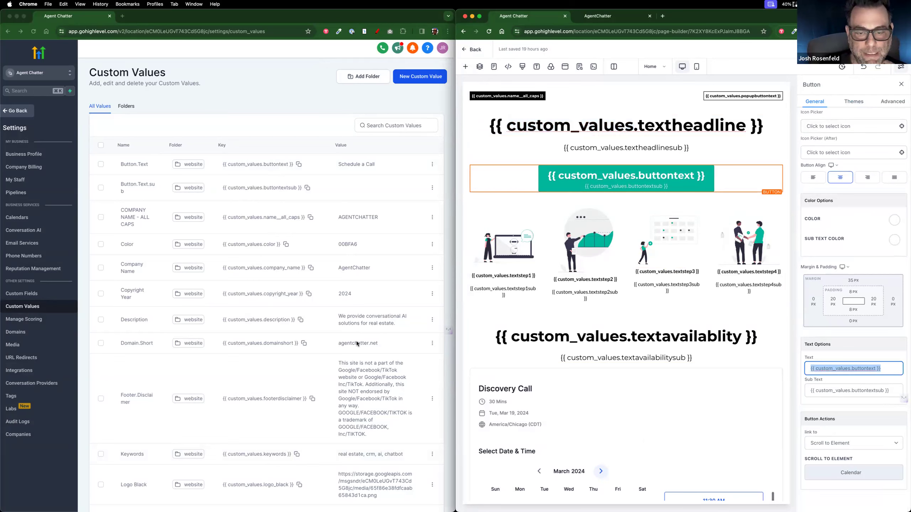
{"action": "left_click", "coordinate": [606, 19]}
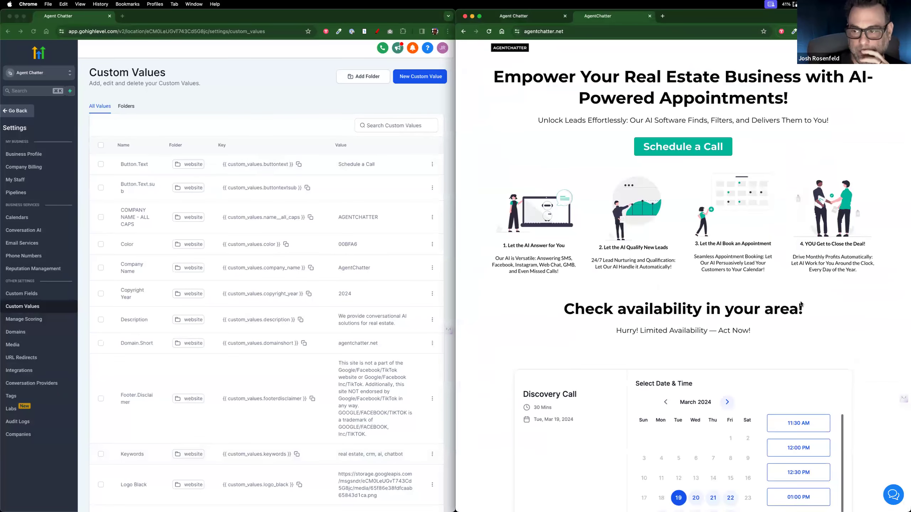
{"action": "left_click", "coordinate": [533, 17]}
{"action": "left_click", "coordinate": [599, 19]}
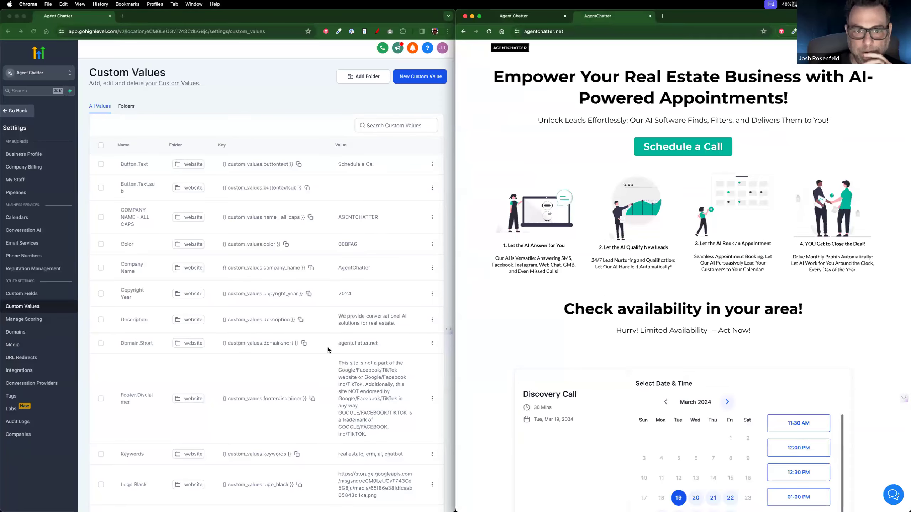
{"action": "scroll", "coordinate": [317, 365], "scroll_direction": "down", "scroll_amount": 20}
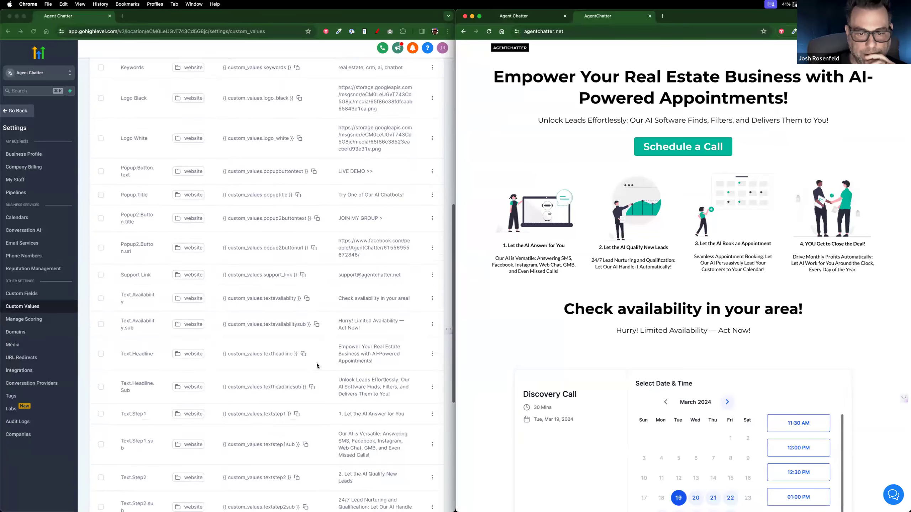
{"action": "scroll", "coordinate": [316, 366], "scroll_direction": "down", "scroll_amount": 3}
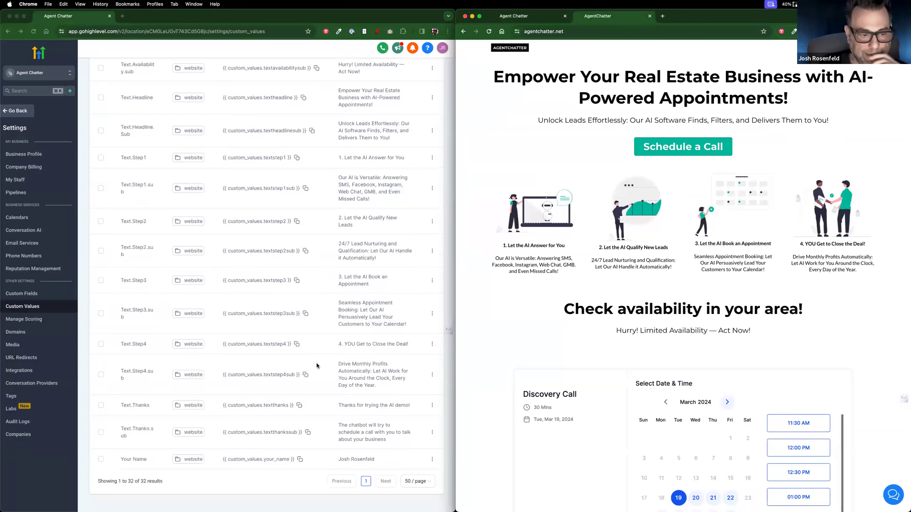
{"action": "scroll", "coordinate": [320, 362], "scroll_direction": "up", "scroll_amount": 12}
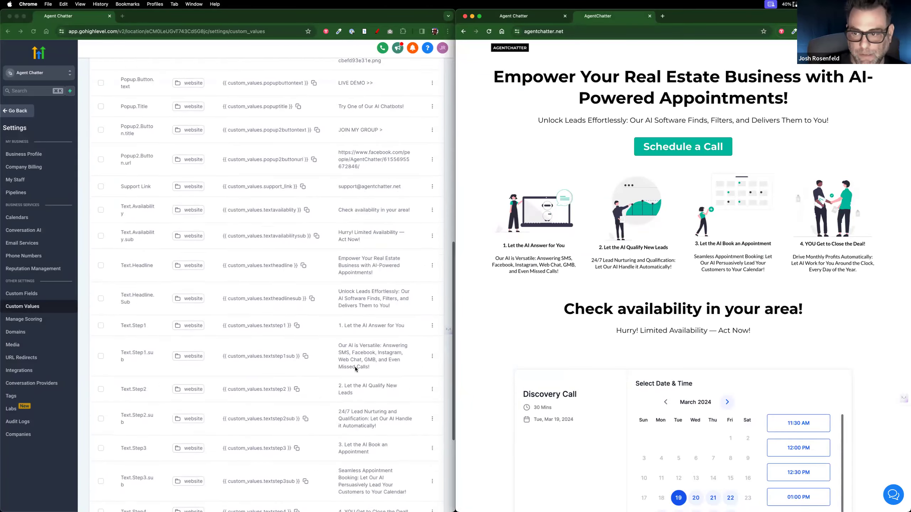
{"action": "scroll", "coordinate": [692, 345], "scroll_direction": "down", "scroll_amount": 5}
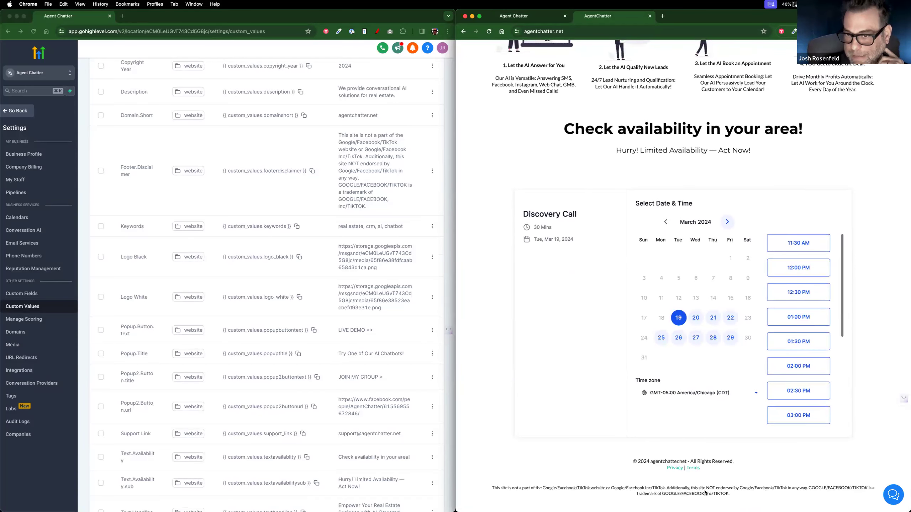
{"action": "scroll", "coordinate": [355, 335], "scroll_direction": "up", "scroll_amount": 5}
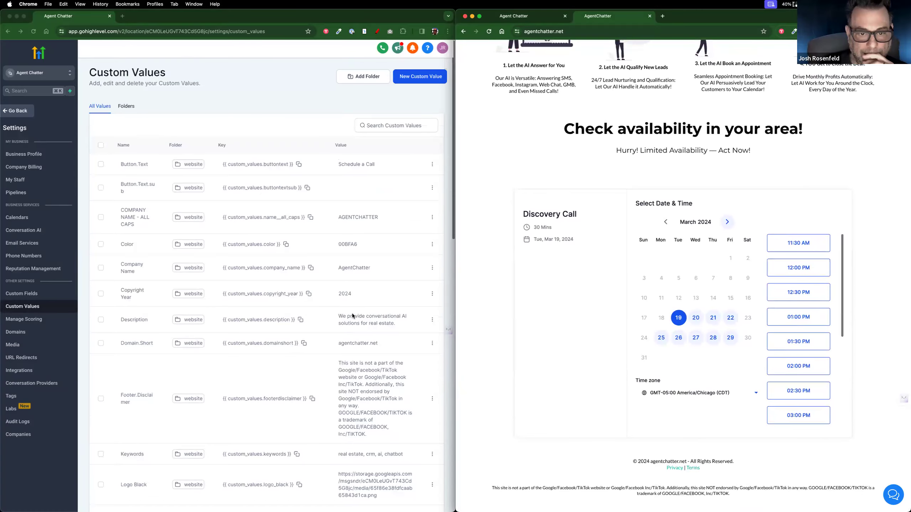
{"action": "left_click", "coordinate": [351, 245]}
{"action": "double_click", "coordinate": [350, 247]}
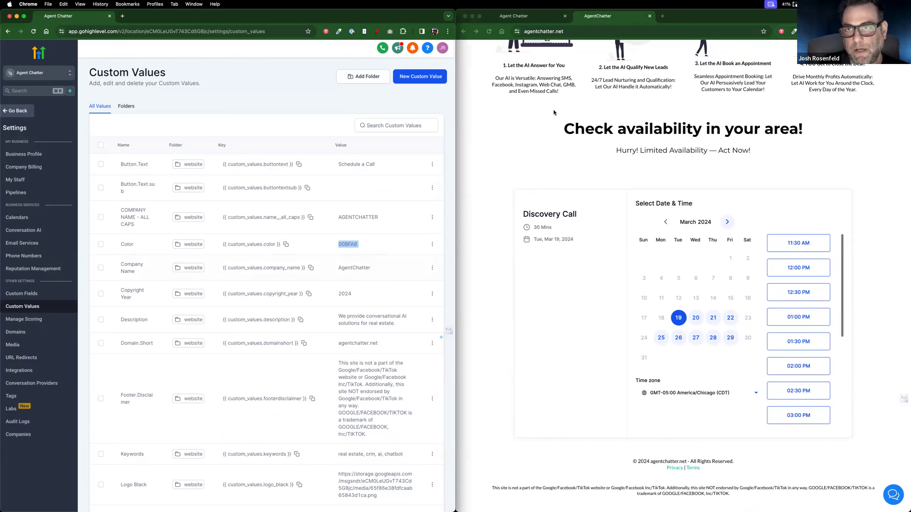
Step: Search Google for 'hex codes' in a new tab and open htmlcolorcodes.com
{"action": "left_click", "coordinate": [662, 16]}
{"action": "type", "text": "hex"}
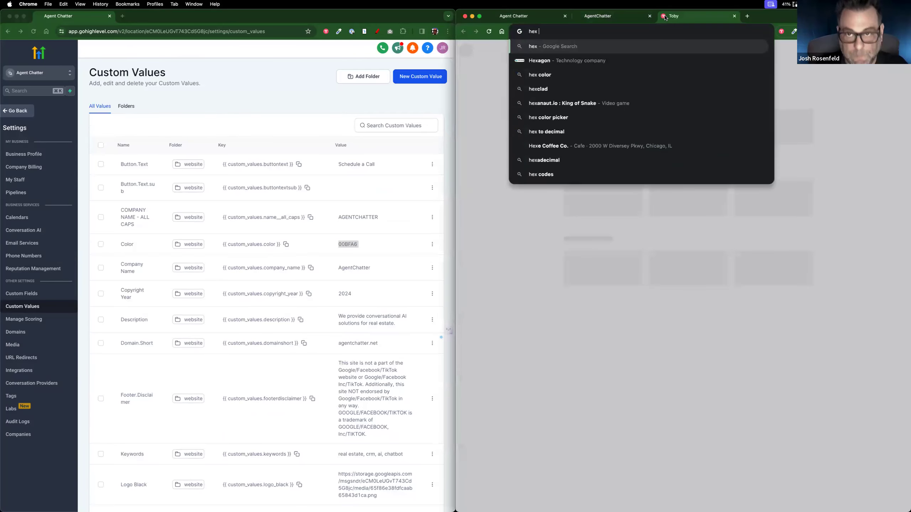
{"action": "type", "text": " codes"}
{"action": "key", "text": "Return"}
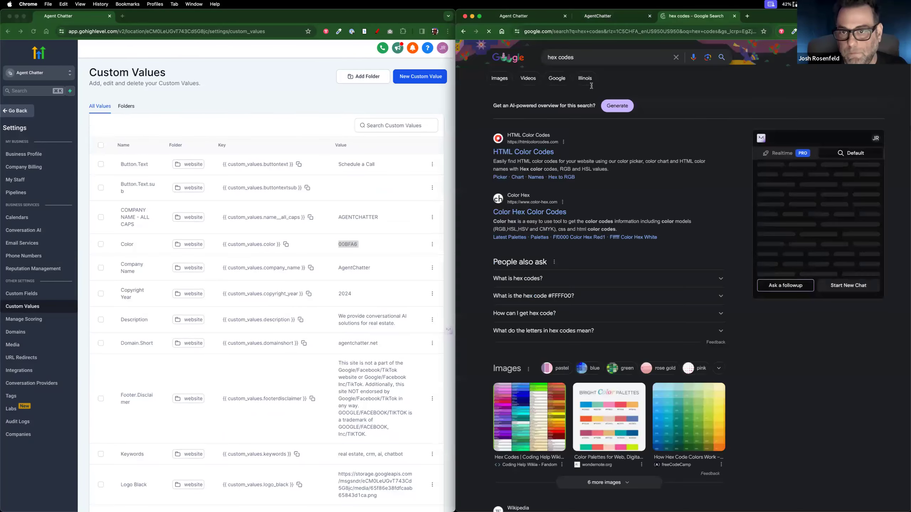
{"action": "left_click", "coordinate": [520, 152]}
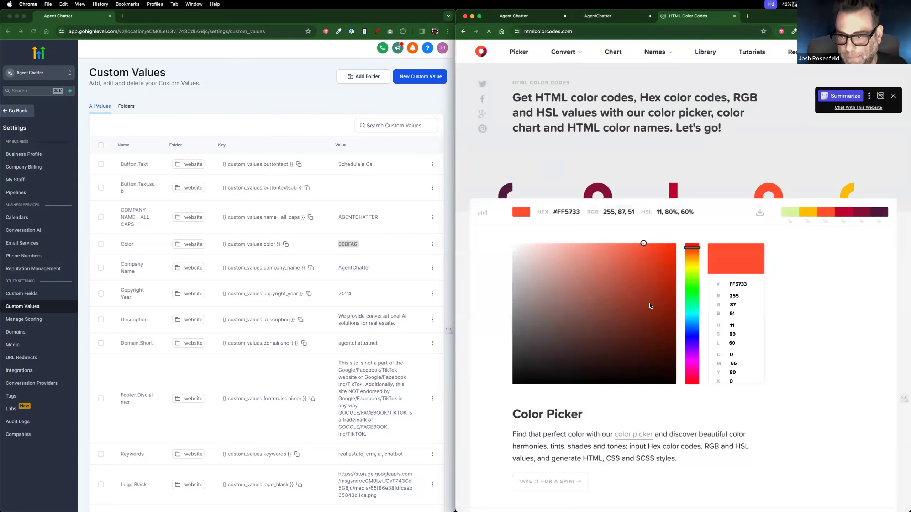
Step: Shift the color picker's hue from green to purple 4F1891, reselecting the 00BFA6 value
{"action": "left_click_drag", "start_coordinate": [688, 275], "coordinate": [690, 292]}
{"action": "double_click", "coordinate": [738, 284]}
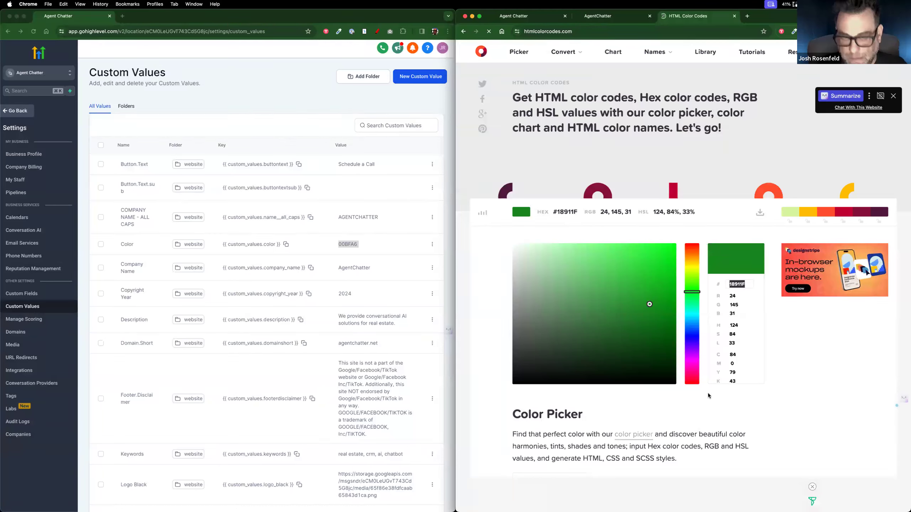
{"action": "left_click", "coordinate": [692, 348]}
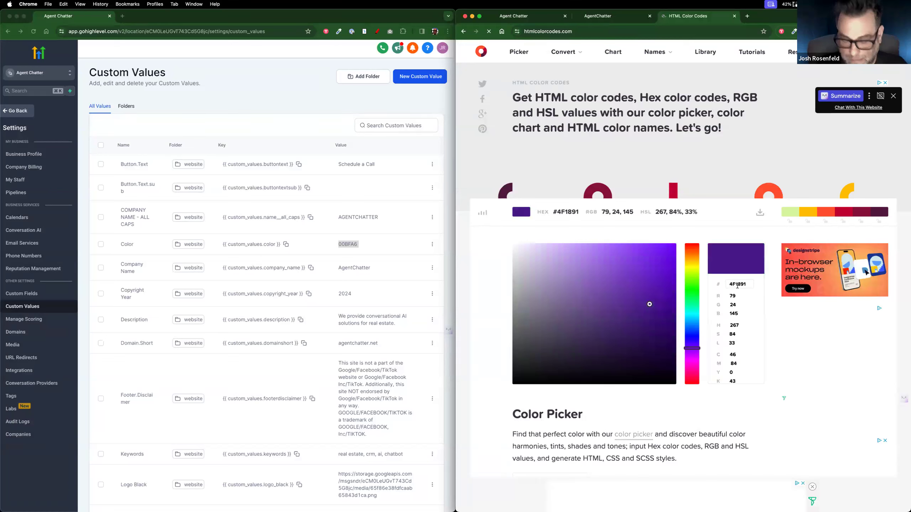
{"action": "double_click", "coordinate": [352, 244]}
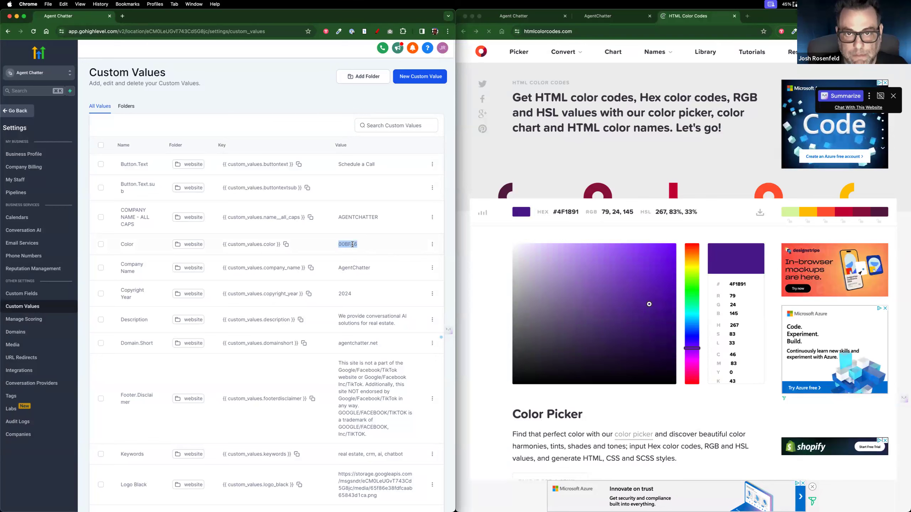
{"action": "left_click", "coordinate": [748, 16]}
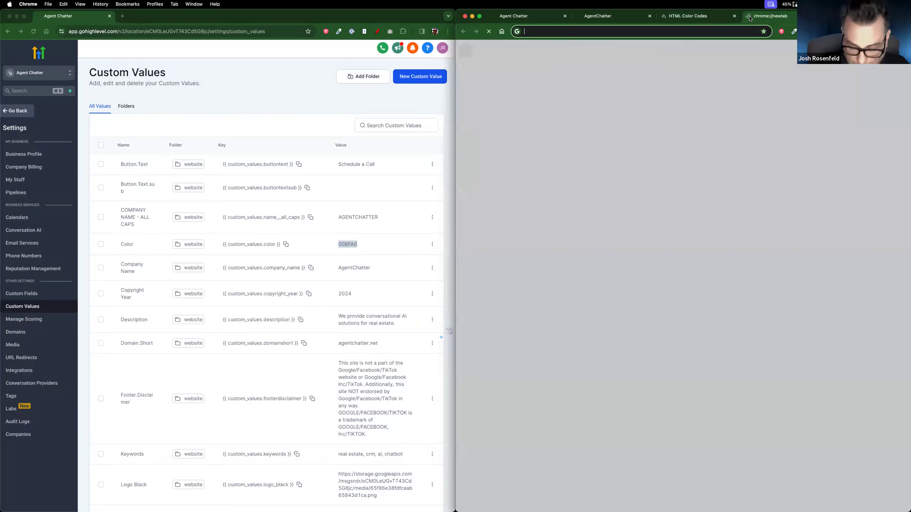
Step: Keep old code 00bfa6 in the new tab and change the Color custom value to 4F1891
{"action": "type", "text": "00"}
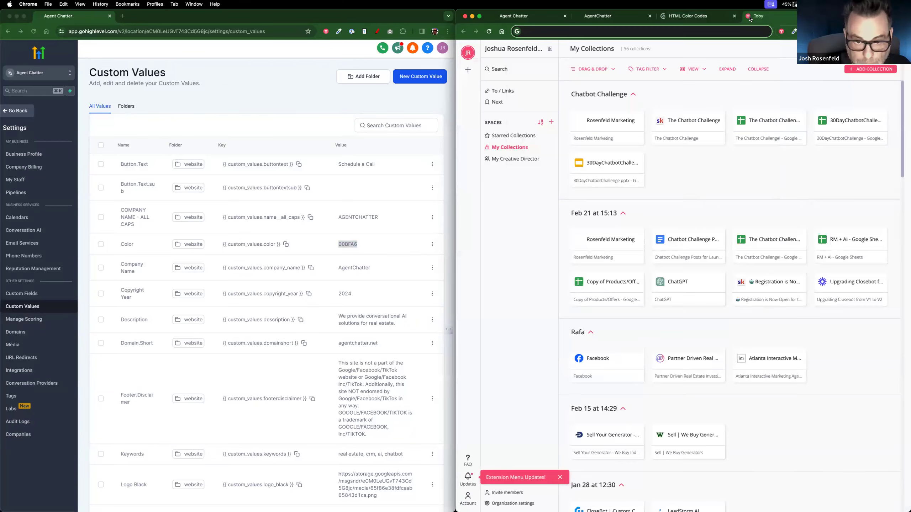
{"action": "type", "text": "bfa6"}
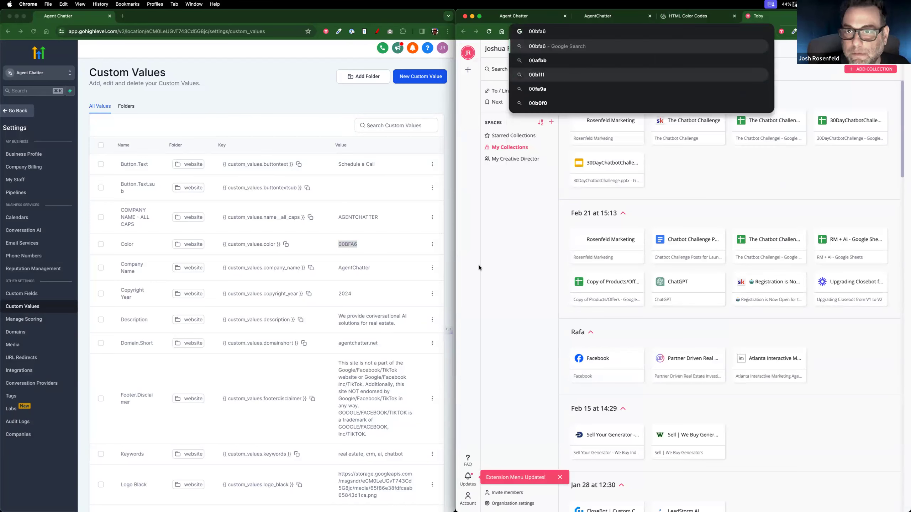
{"action": "left_click", "coordinate": [479, 287]}
{"action": "left_click", "coordinate": [347, 247]}
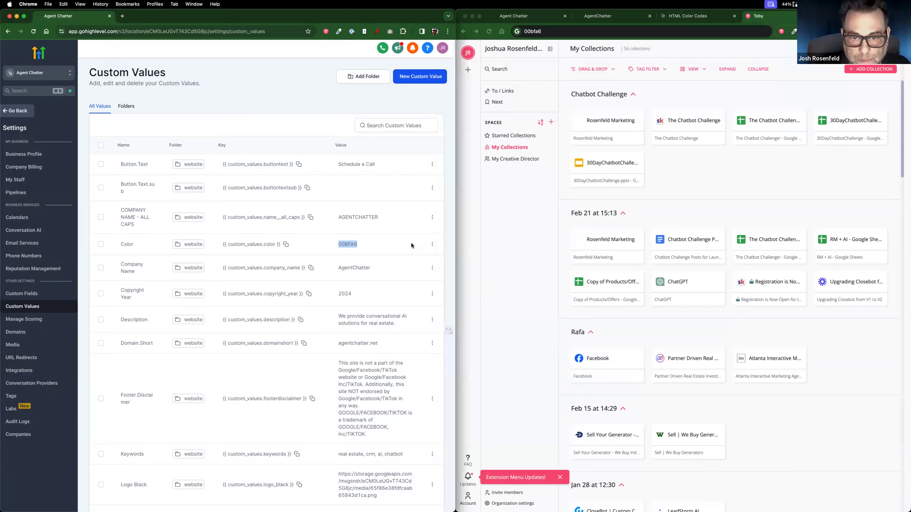
{"action": "left_click", "coordinate": [432, 246]}
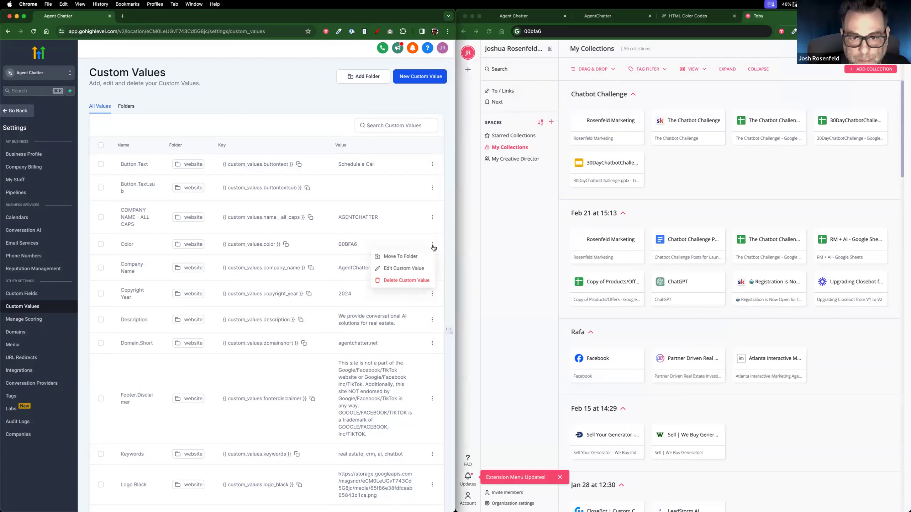
{"action": "left_click", "coordinate": [415, 269]}
{"action": "double_click", "coordinate": [183, 284]}
{"action": "type", "text": "4F1891"}
{"action": "left_click", "coordinate": [311, 354]}
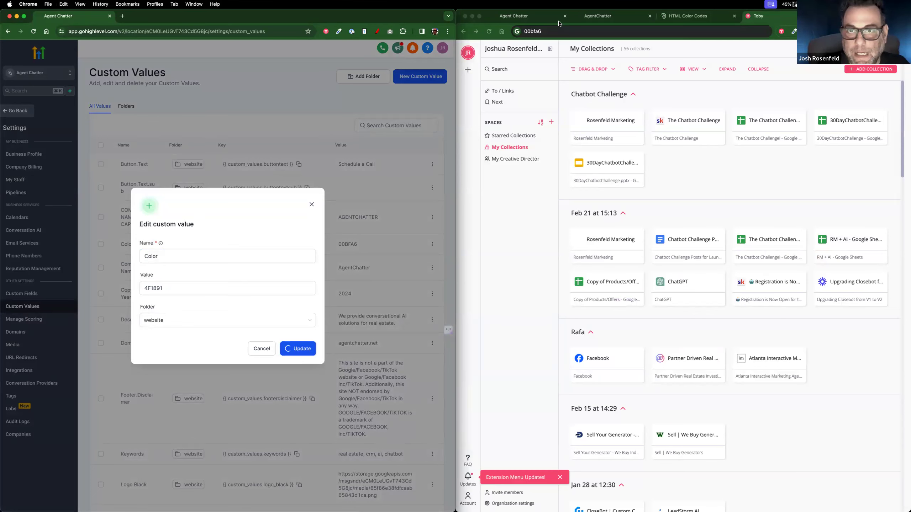
Step: Reload agentchatter.net to see the purple 'Schedule a Call' button
{"action": "left_click", "coordinate": [536, 19]}
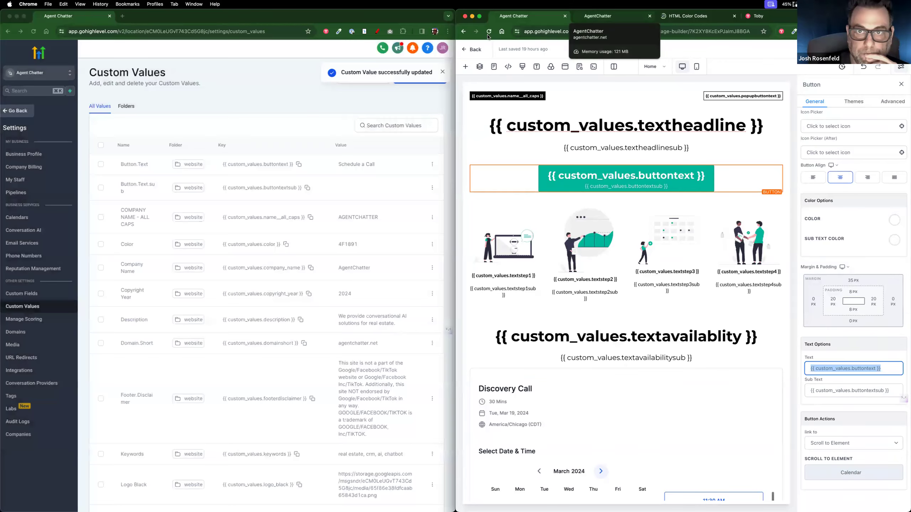
{"action": "left_click", "coordinate": [602, 19]}
{"action": "key", "text": "super+r"}
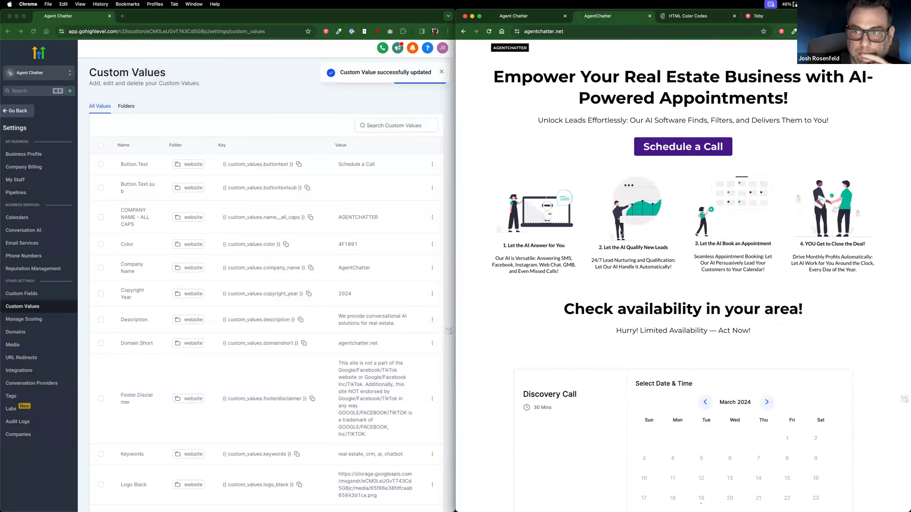
Step: Close the live site's chatbot popup and select 00bfa6 in the Toby tab's address bar
{"action": "scroll", "coordinate": [667, 287], "scroll_direction": "up", "scroll_amount": 5}
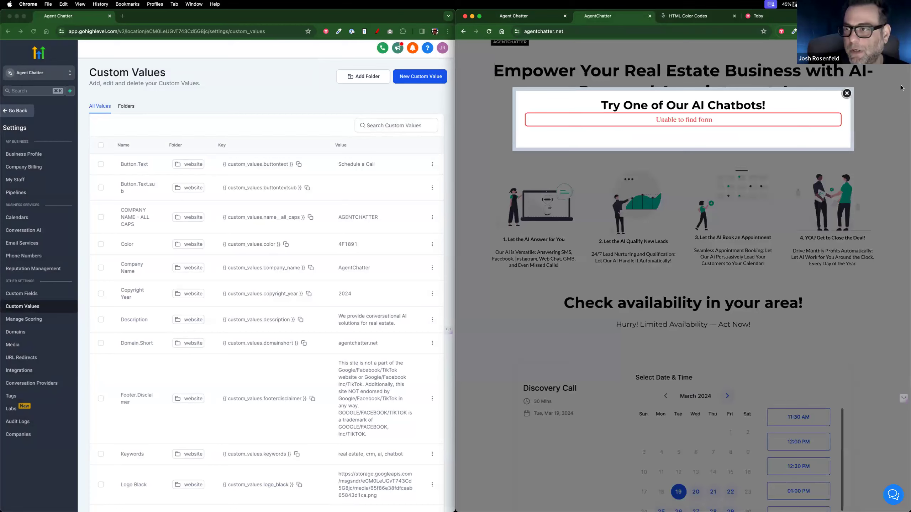
{"action": "left_click", "coordinate": [846, 94]}
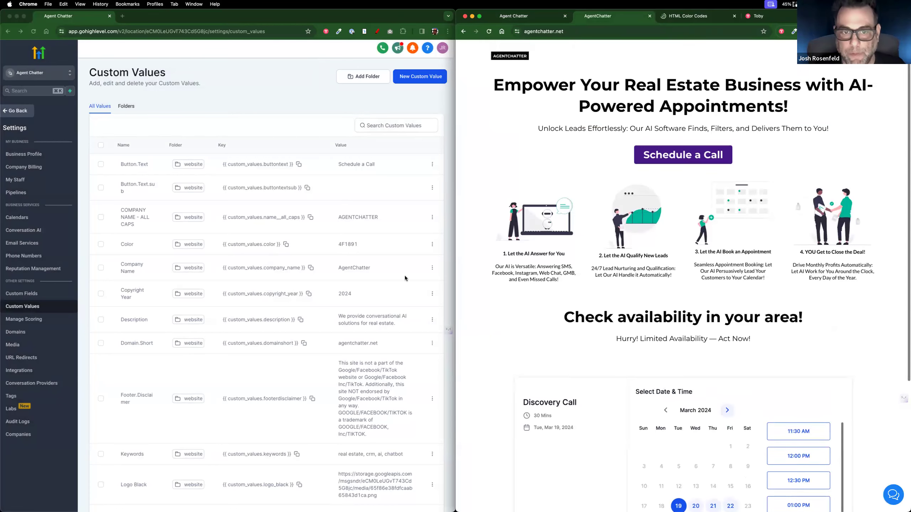
{"action": "left_click", "coordinate": [363, 241]}
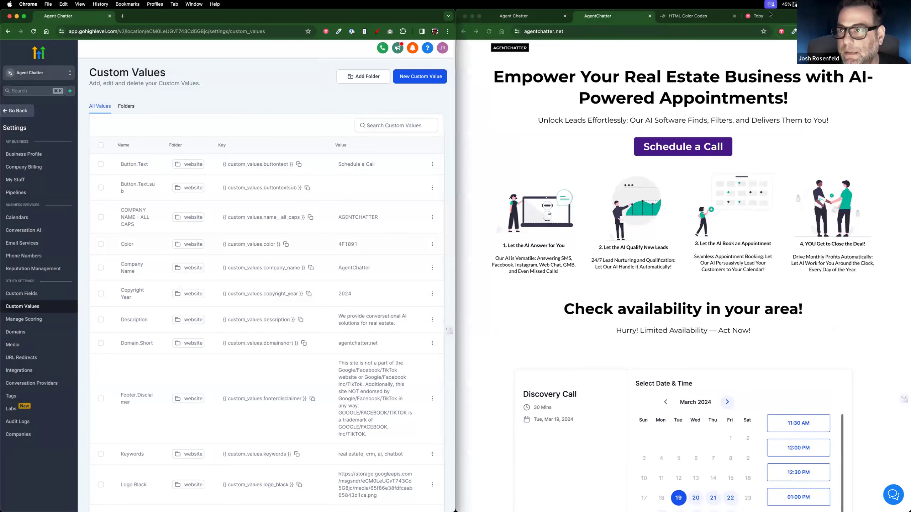
{"action": "left_click", "coordinate": [751, 16]}
{"action": "left_click", "coordinate": [534, 32]}
{"action": "key", "text": "super+c"}
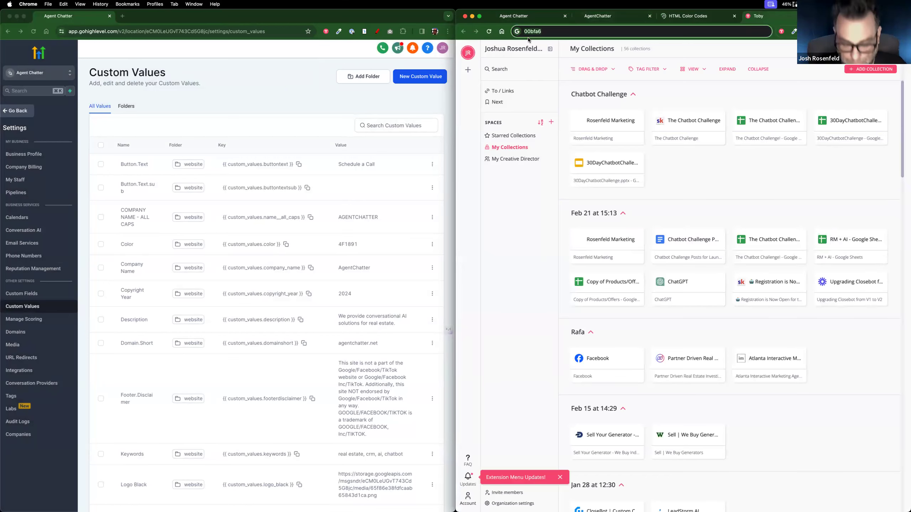
Step: Paste 00bfa6 back into the Color custom value, replacing 4F1891, and update it
{"action": "left_click", "coordinate": [441, 253]}
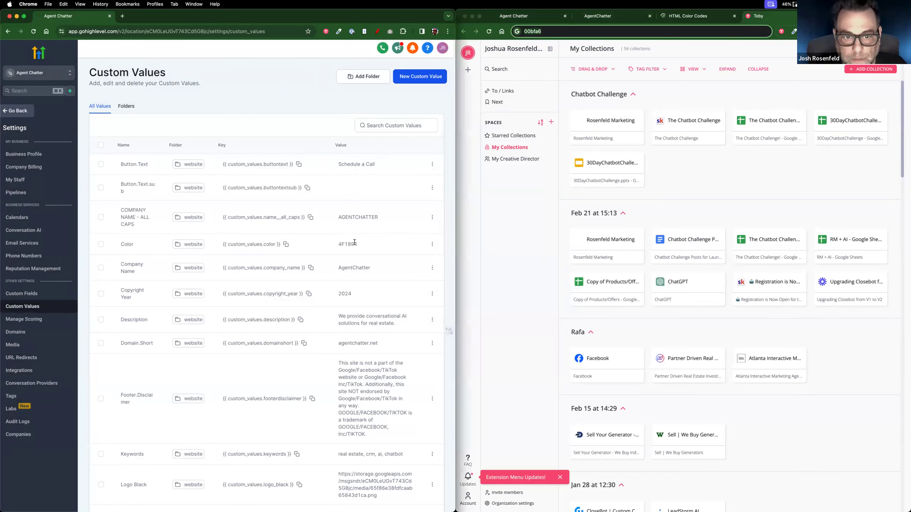
{"action": "left_click", "coordinate": [432, 247]}
{"action": "left_click", "coordinate": [416, 270]}
{"action": "double_click", "coordinate": [162, 289]}
{"action": "key", "text": "super+v"}
{"action": "left_click", "coordinate": [302, 353]}
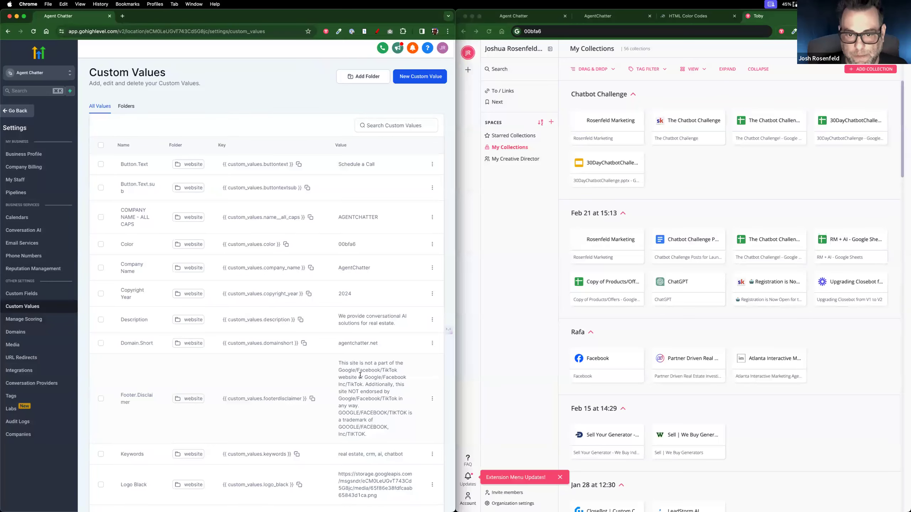
{"action": "scroll", "coordinate": [360, 375], "scroll_direction": "down", "scroll_amount": 20}
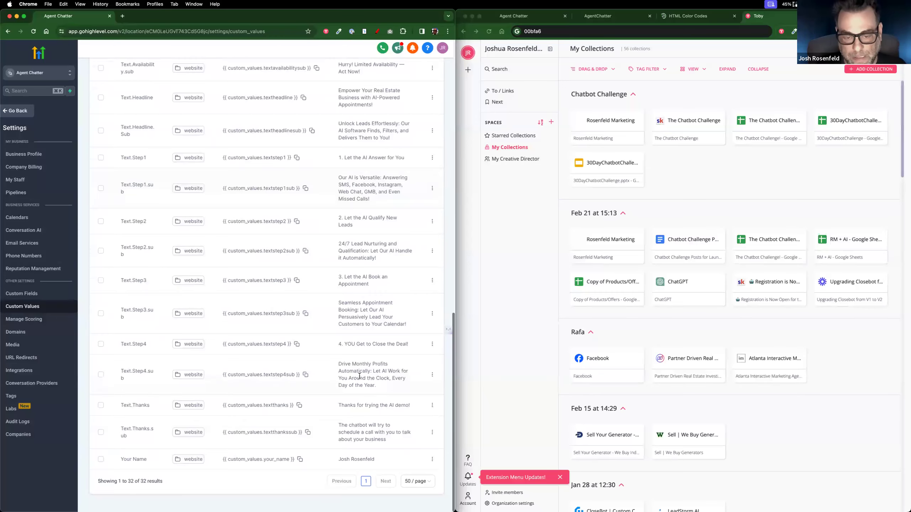
Step: Check the Home page's SEO Title and Description, which use the company_name and description custom values
{"action": "scroll", "coordinate": [360, 376], "scroll_direction": "up", "scroll_amount": 20}
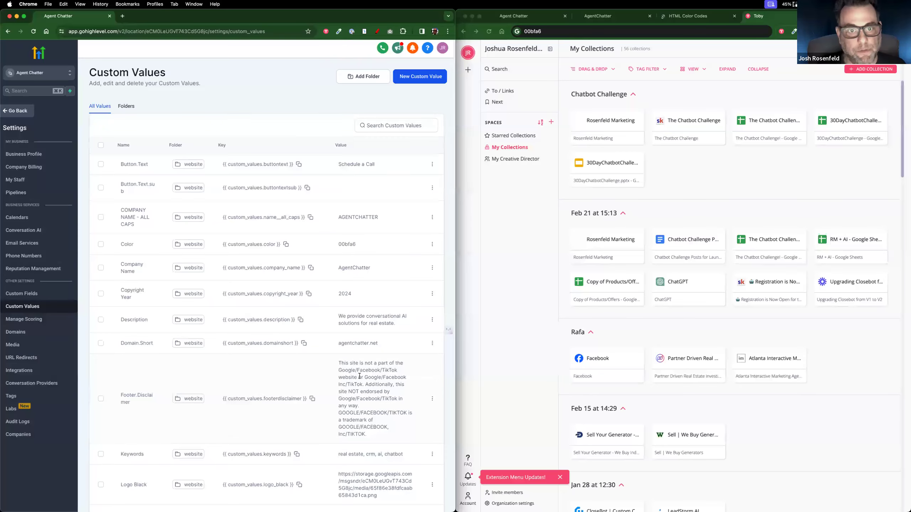
{"action": "left_click", "coordinate": [525, 16]}
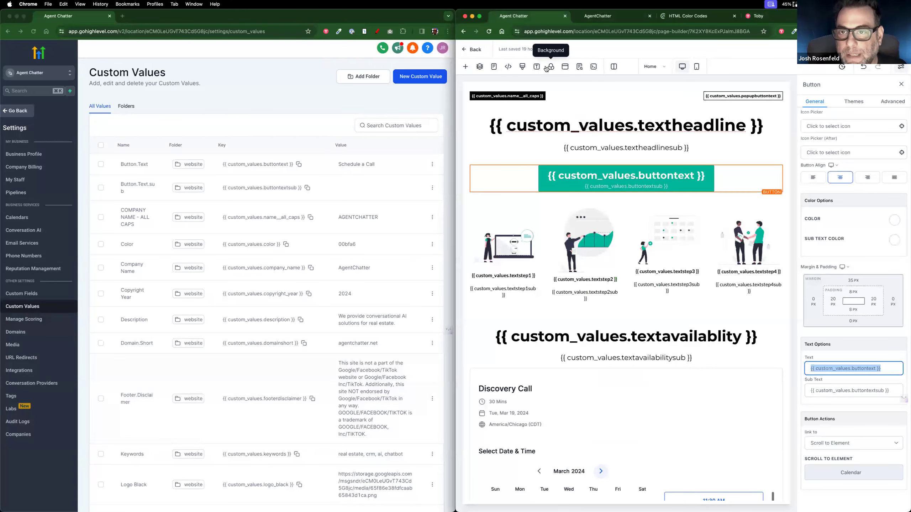
{"action": "left_click", "coordinate": [579, 68]}
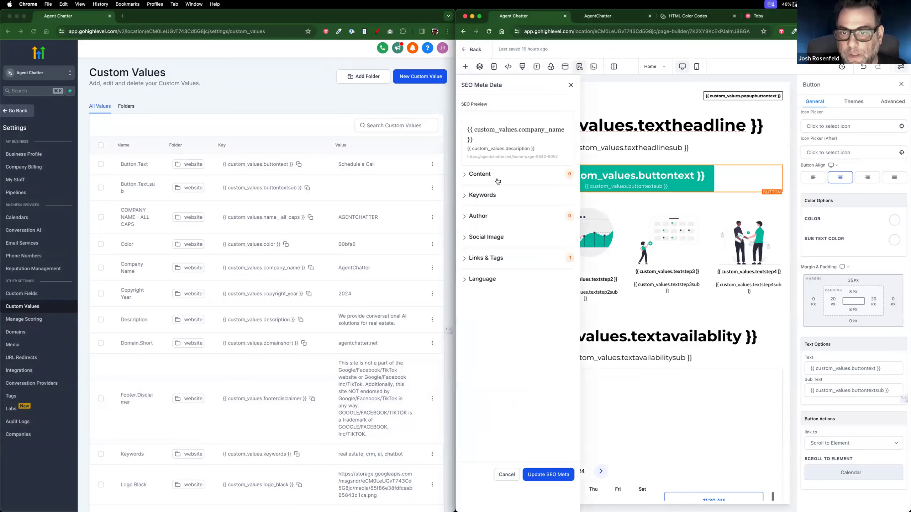
{"action": "left_click", "coordinate": [481, 178]}
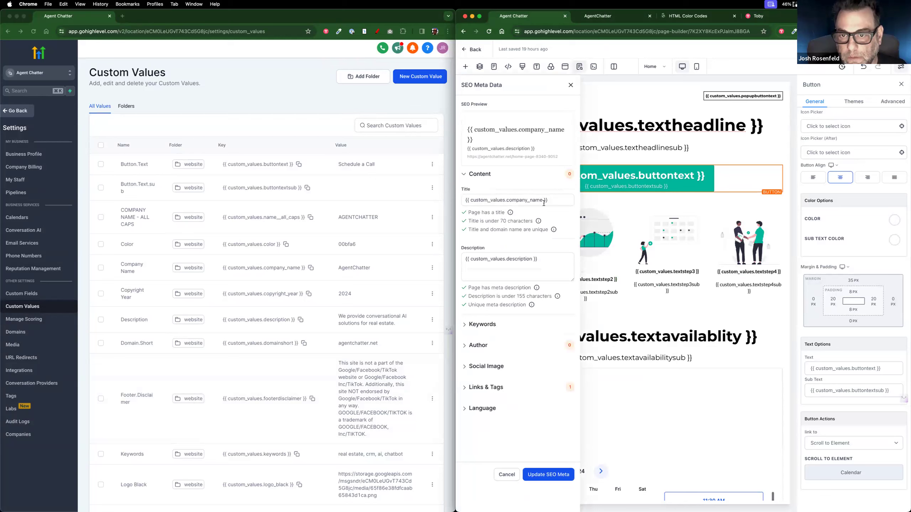
{"action": "left_click_drag", "start_coordinate": [553, 202], "coordinate": [441, 202]}
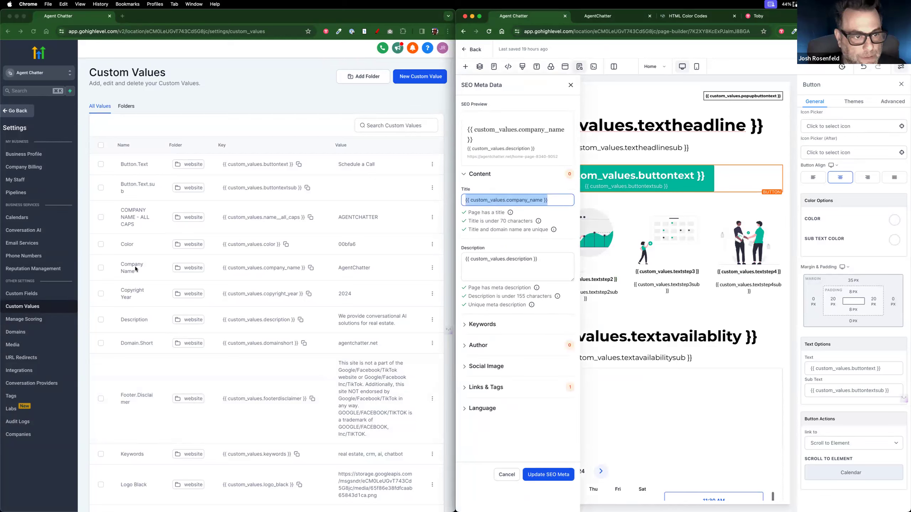
{"action": "left_click", "coordinate": [479, 260]}
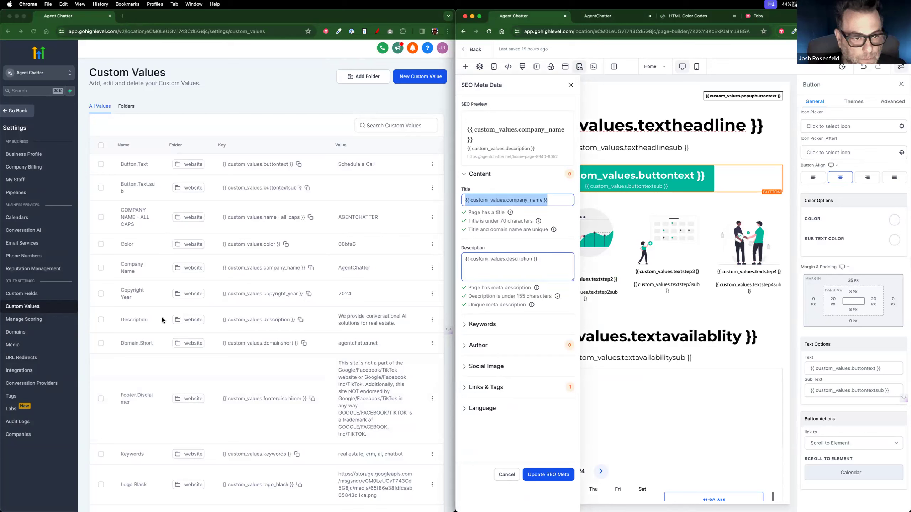
{"action": "left_click", "coordinate": [396, 323]}
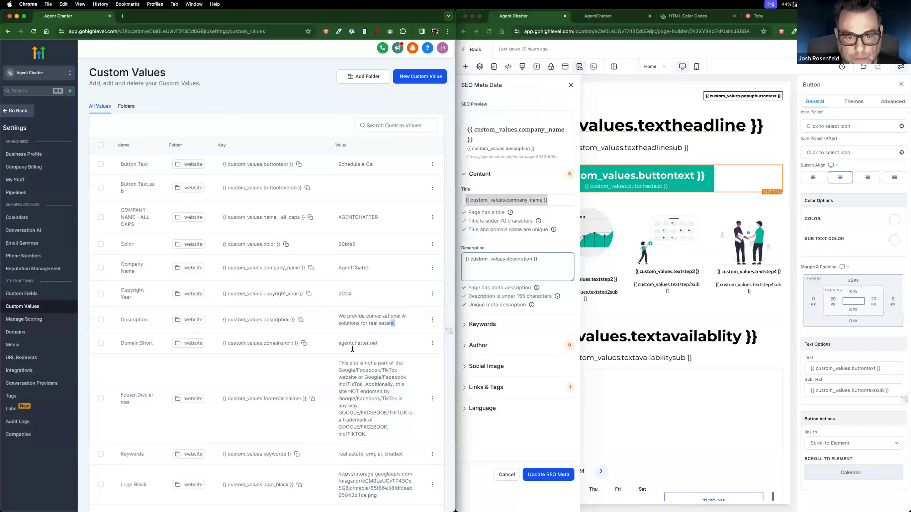
{"action": "left_click_drag", "start_coordinate": [396, 323], "coordinate": [343, 316]}
{"action": "scroll", "coordinate": [354, 384], "scroll_direction": "down", "scroll_amount": 4}
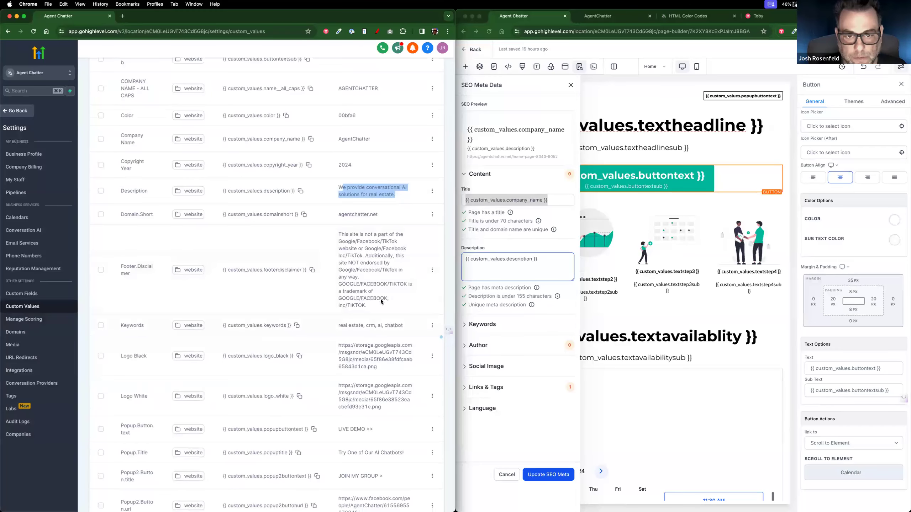
{"action": "left_click", "coordinate": [694, 313]}
{"action": "left_click", "coordinate": [571, 85]}
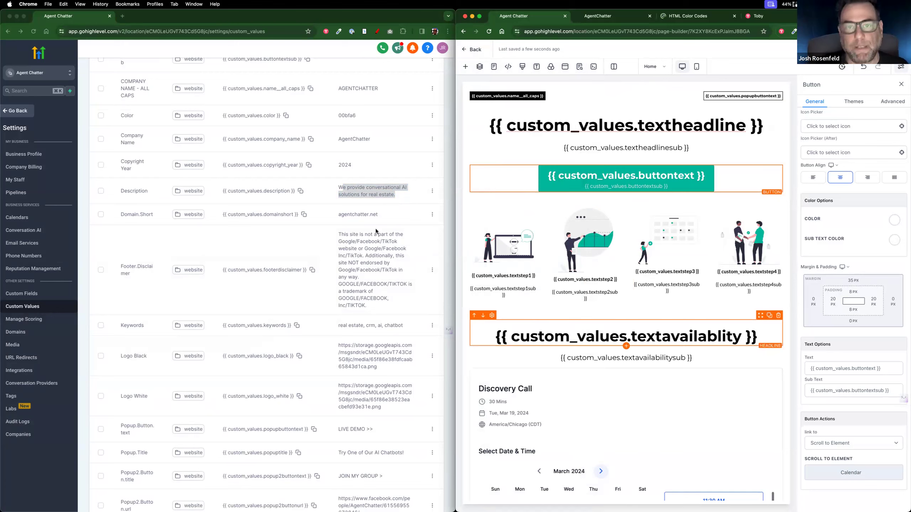
Step: Close the HTML Color Codes and collections tabs, returning to the live agentchatter.net tab
{"action": "left_click", "coordinate": [725, 16]}
{"action": "left_click", "coordinate": [734, 16]}
{"action": "left_click", "coordinate": [734, 16]}
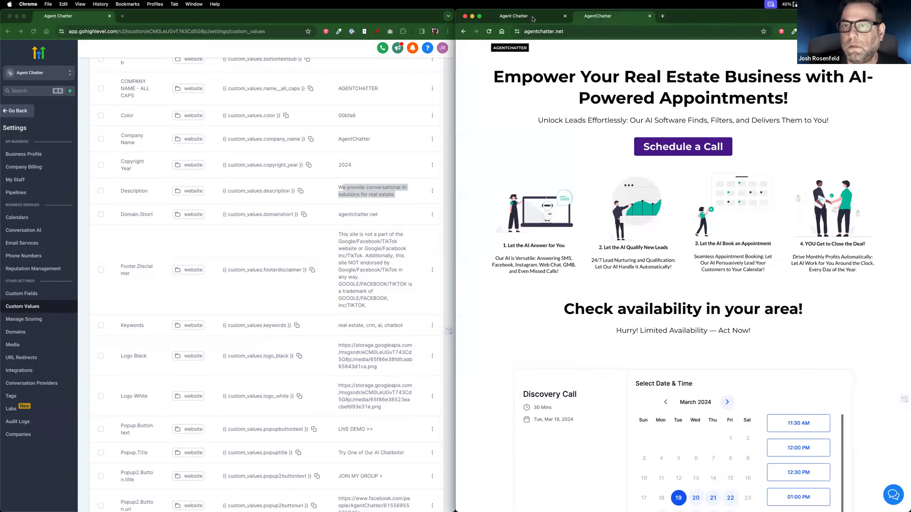
{"action": "left_click", "coordinate": [595, 16]}
{"action": "left_click", "coordinate": [595, 16]}
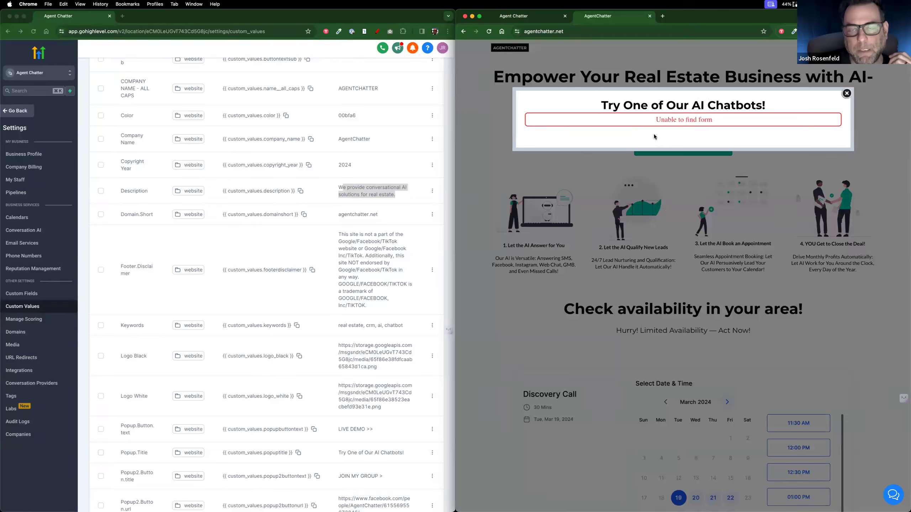
Step: Go to sparkchargepro.com and open its chatbot demos page in a new tab
{"action": "left_click", "coordinate": [664, 16]}
{"action": "type", "text": "sparkchargepro.com"}
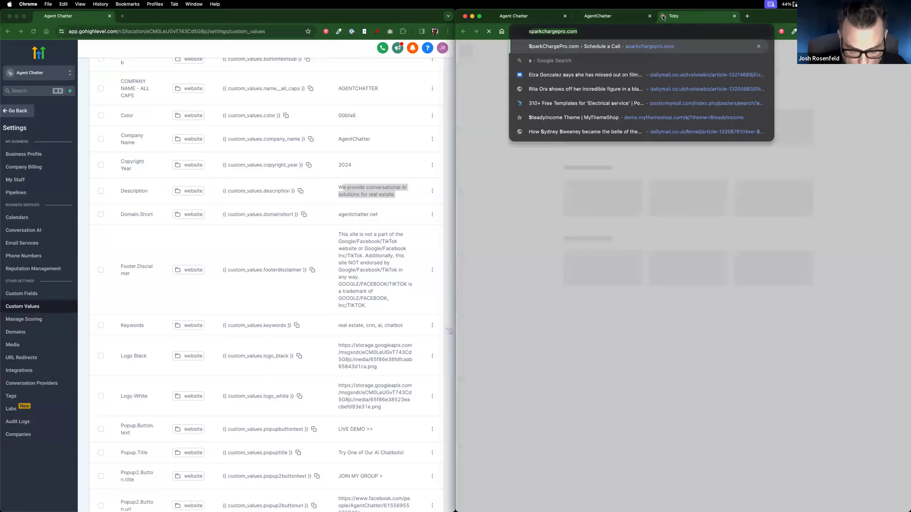
{"action": "key", "text": "Return"}
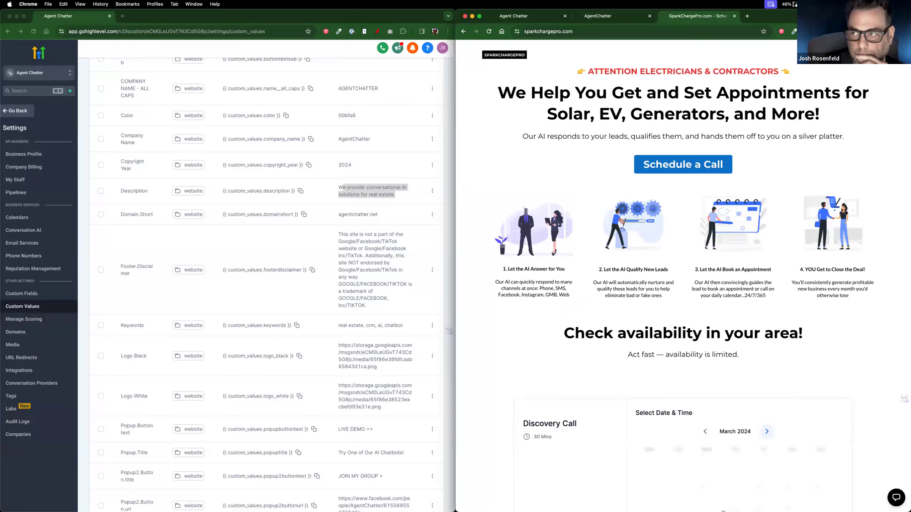
{"action": "left_click", "coordinate": [683, 164]}
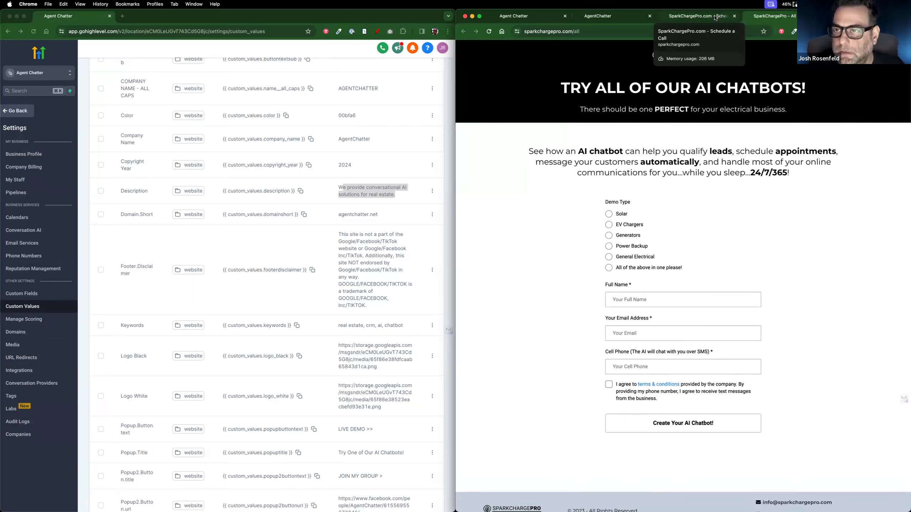
{"action": "left_click", "coordinate": [715, 18]}
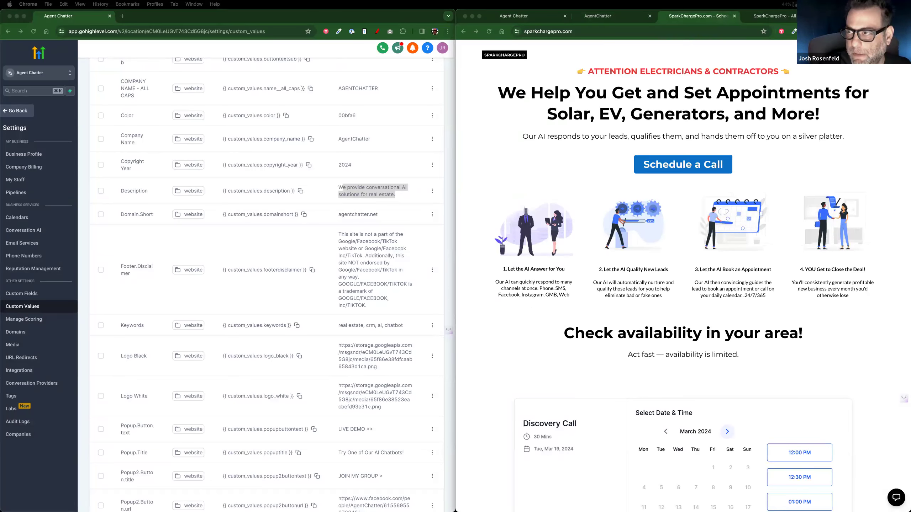
Step: Choose Power Backup on the all-chatbots demo form, then go to the SparkChargePro homepage
{"action": "left_click", "coordinate": [861, 54]}
{"action": "left_click", "coordinate": [861, 54]}
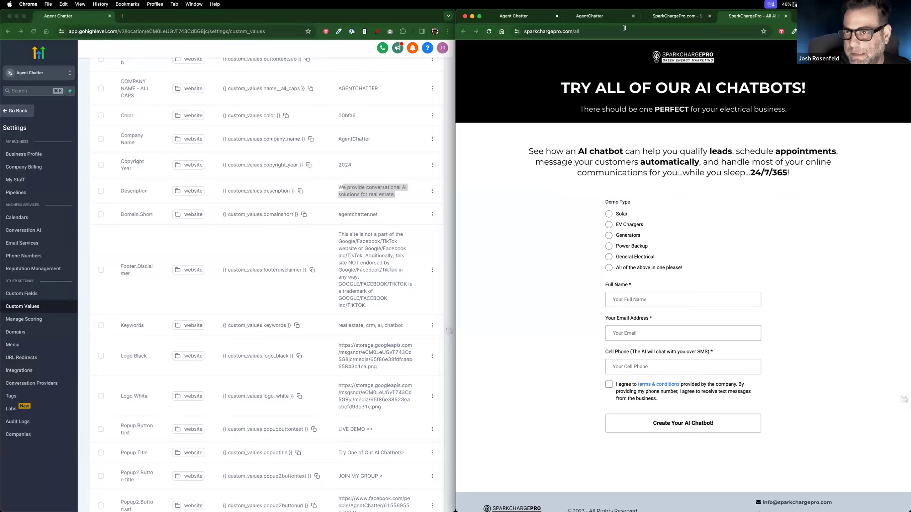
{"action": "left_click", "coordinate": [537, 33]}
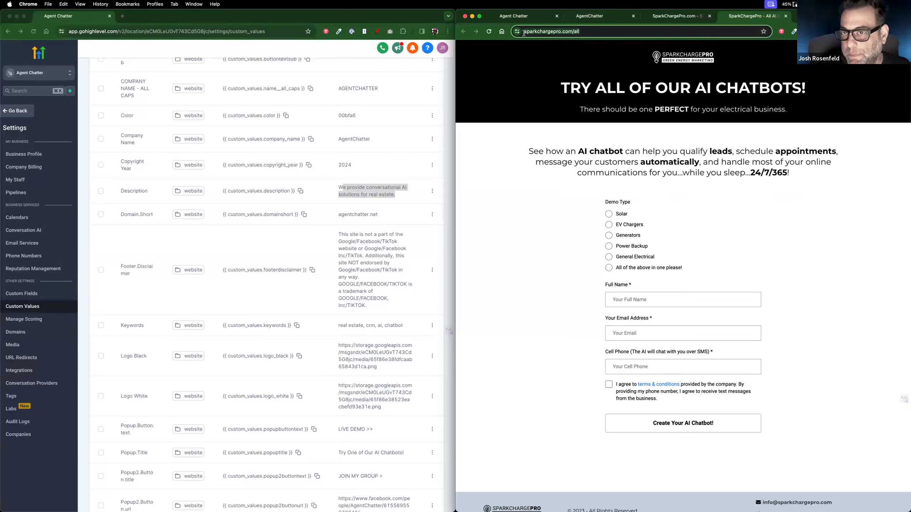
{"action": "left_click", "coordinate": [587, 31]}
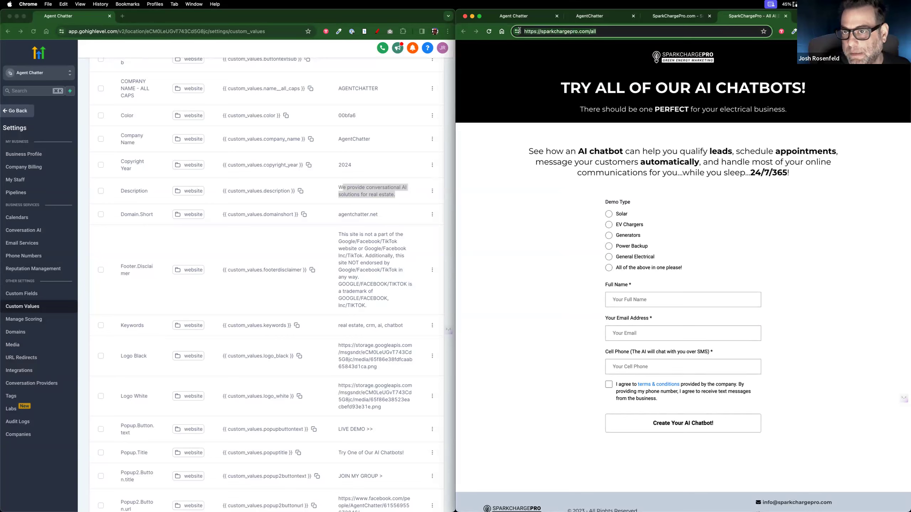
{"action": "left_click", "coordinate": [608, 214]}
{"action": "left_click", "coordinate": [608, 246]}
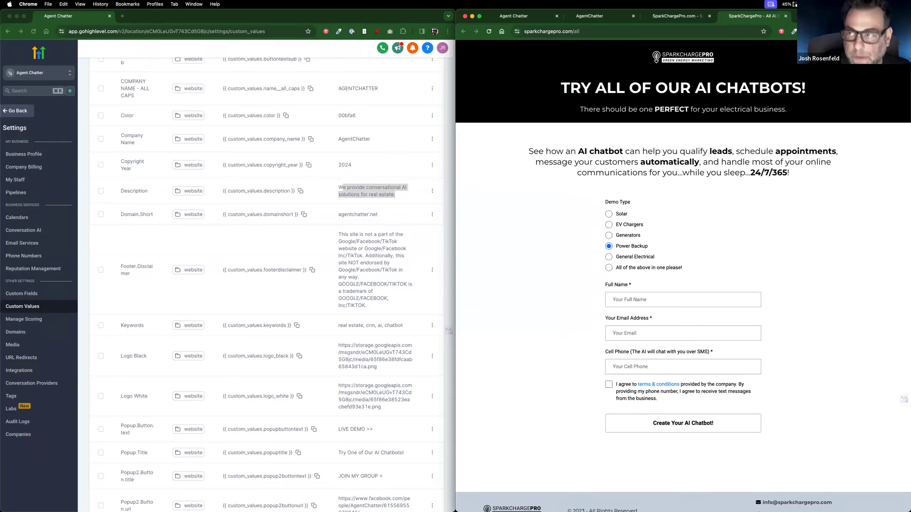
{"action": "left_click", "coordinate": [825, 16]}
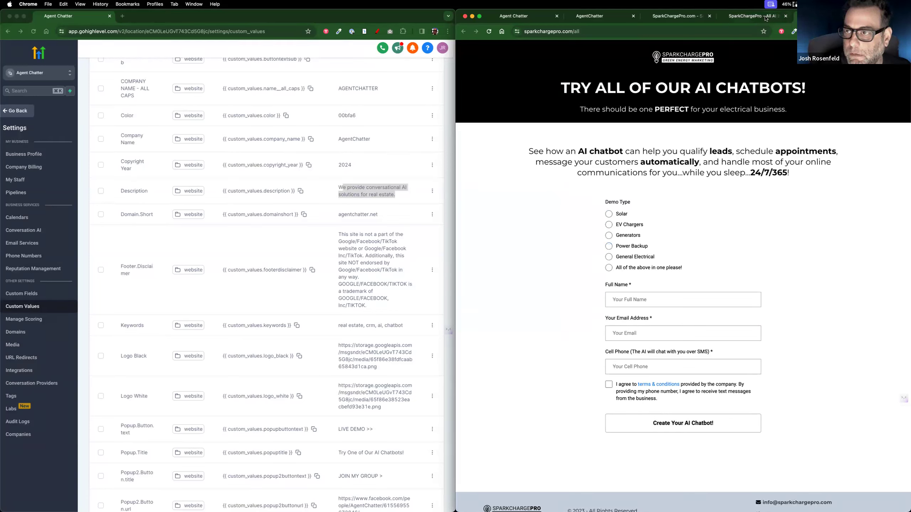
{"action": "left_click", "coordinate": [691, 18]}
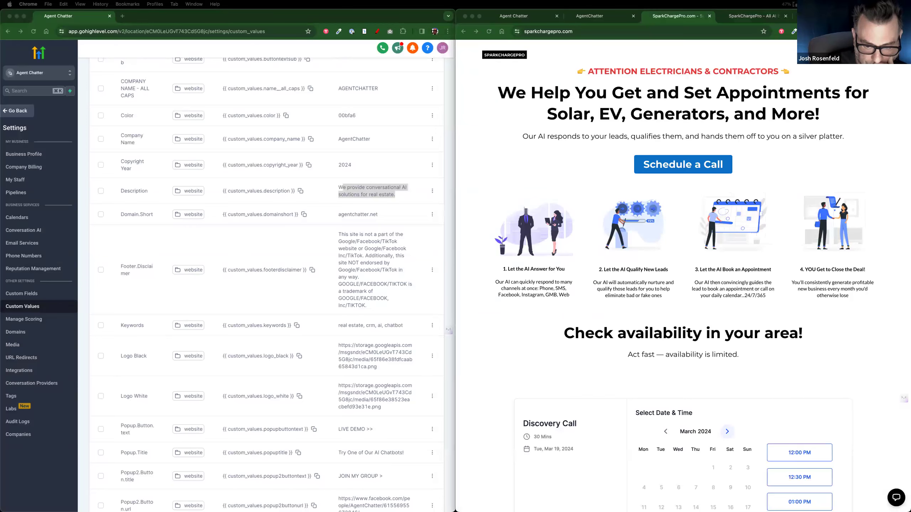
Step: Switch to the Rosenfeld Marketing sub-account and go to the last page of Funnels
{"action": "left_click_drag", "start_coordinate": [278, 80], "coordinate": [277, 99]}
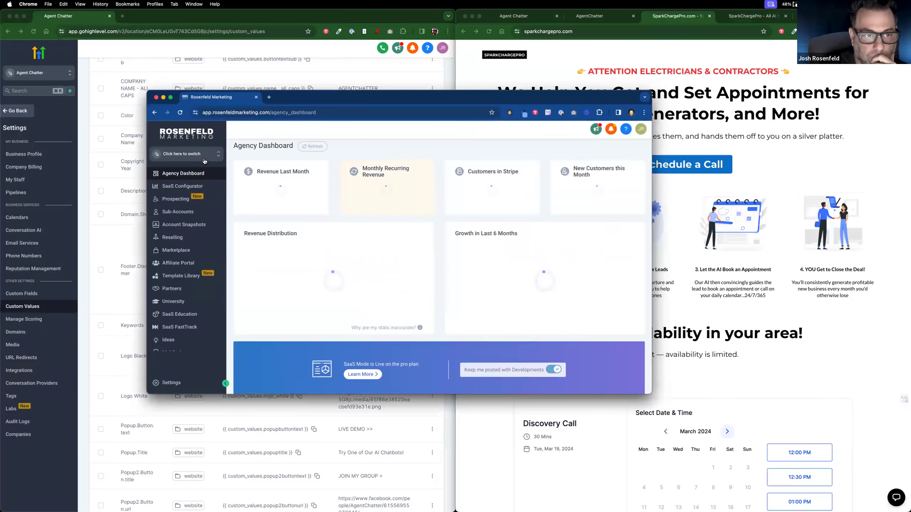
{"action": "left_click", "coordinate": [204, 162]}
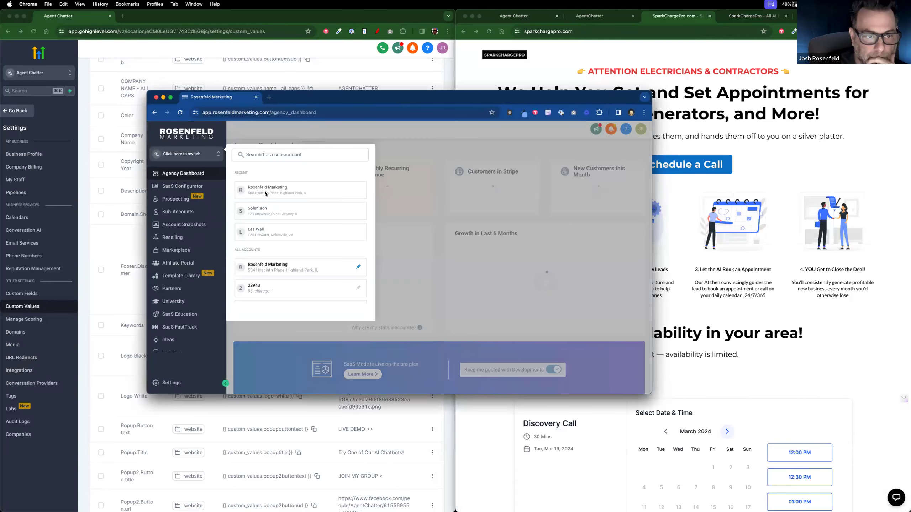
{"action": "left_click", "coordinate": [265, 196]}
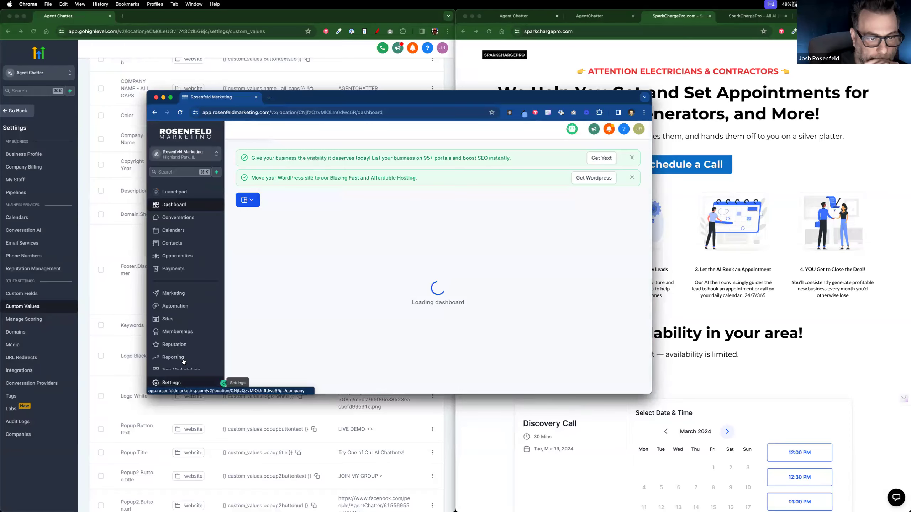
{"action": "left_click", "coordinate": [183, 322]}
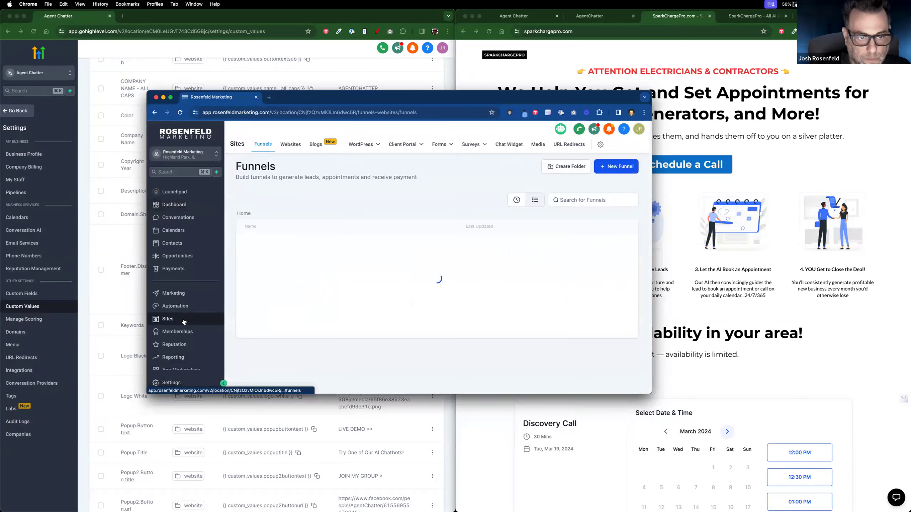
{"action": "scroll", "coordinate": [369, 307], "scroll_direction": "down", "scroll_amount": 5}
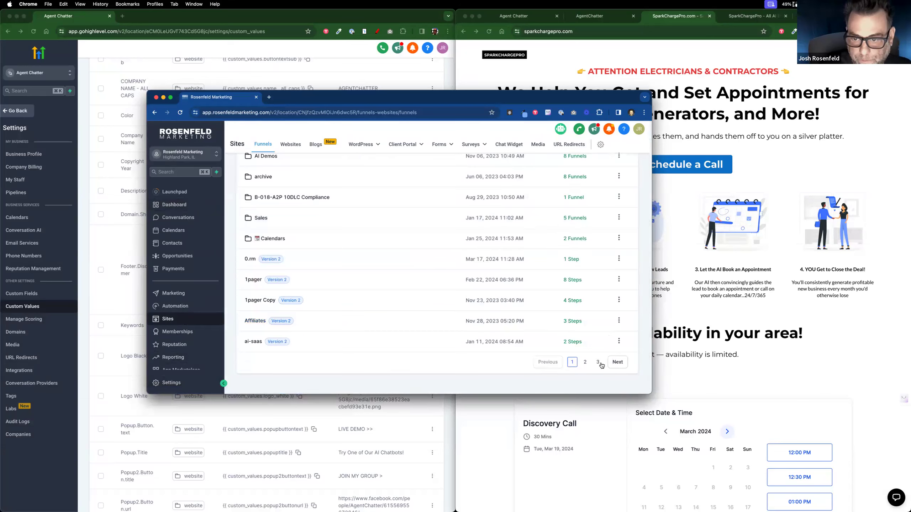
{"action": "left_click", "coordinate": [597, 363]}
Step: Preview the Website & VSL Funnel home page, then open the 1pager home page live
{"action": "left_click", "coordinate": [278, 271]}
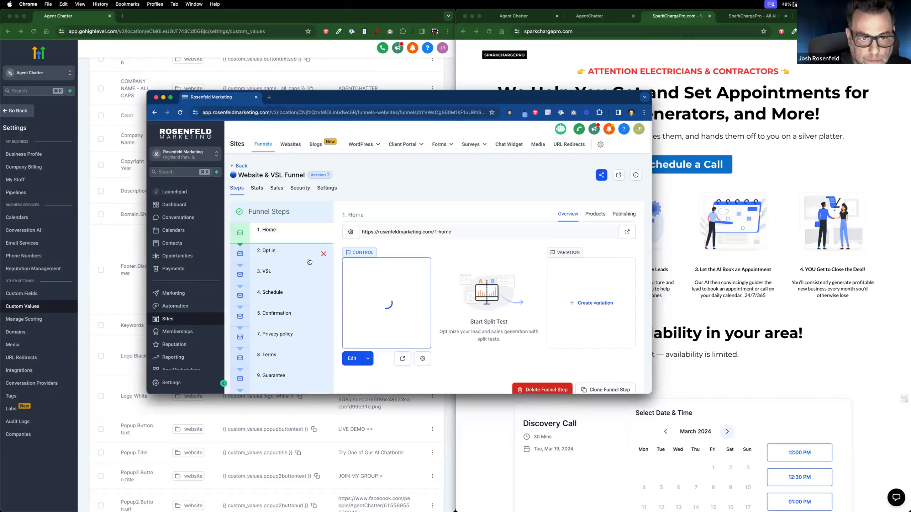
{"action": "left_click", "coordinate": [404, 359]}
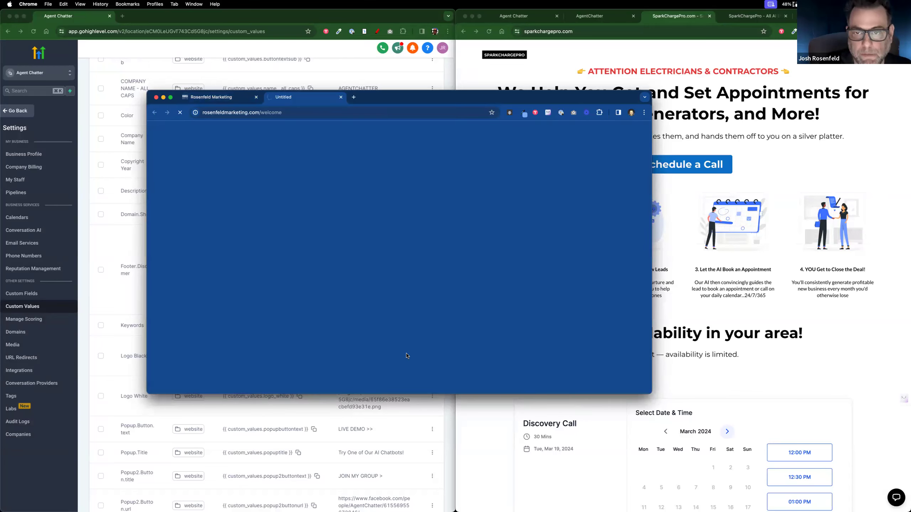
{"action": "left_click", "coordinate": [340, 97]}
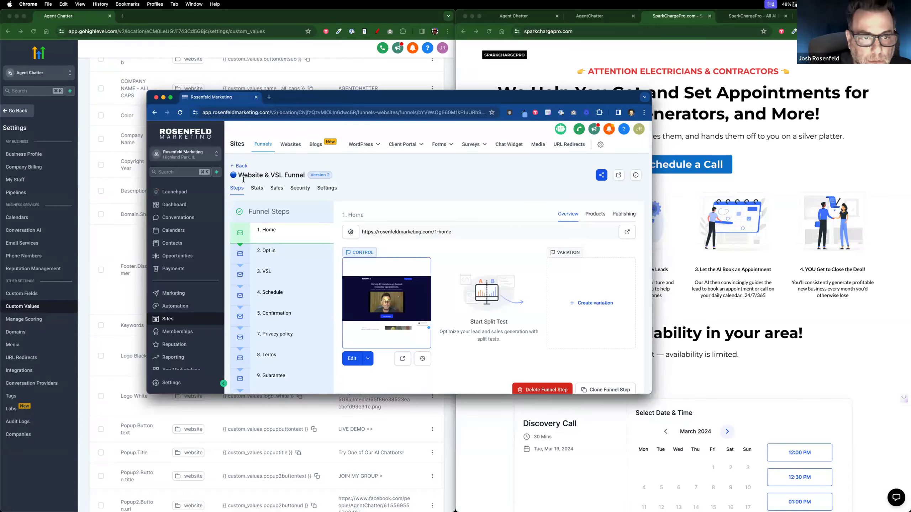
{"action": "left_click", "coordinate": [238, 167]}
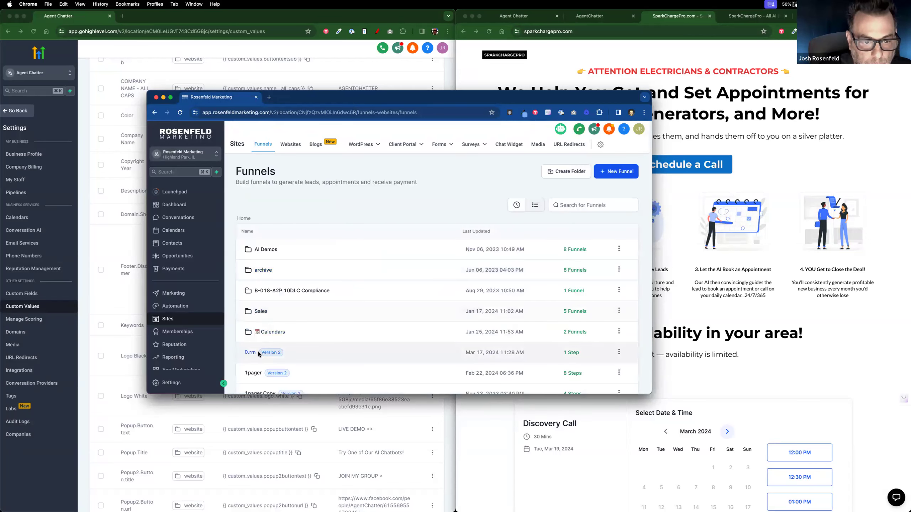
{"action": "left_click", "coordinate": [253, 373]}
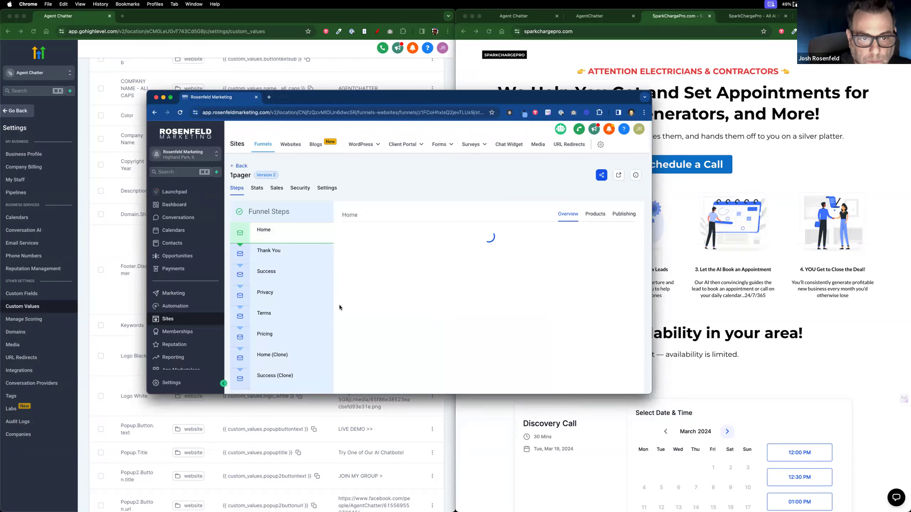
{"action": "left_click", "coordinate": [401, 359]}
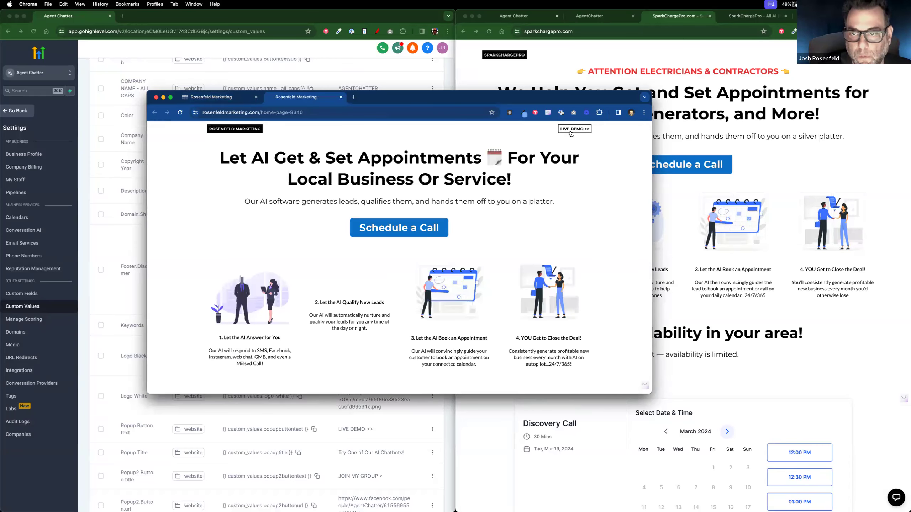
Step: Try the LIVE DEMO popup's list of AI demo types, then close the popup
{"action": "left_click", "coordinate": [571, 133]}
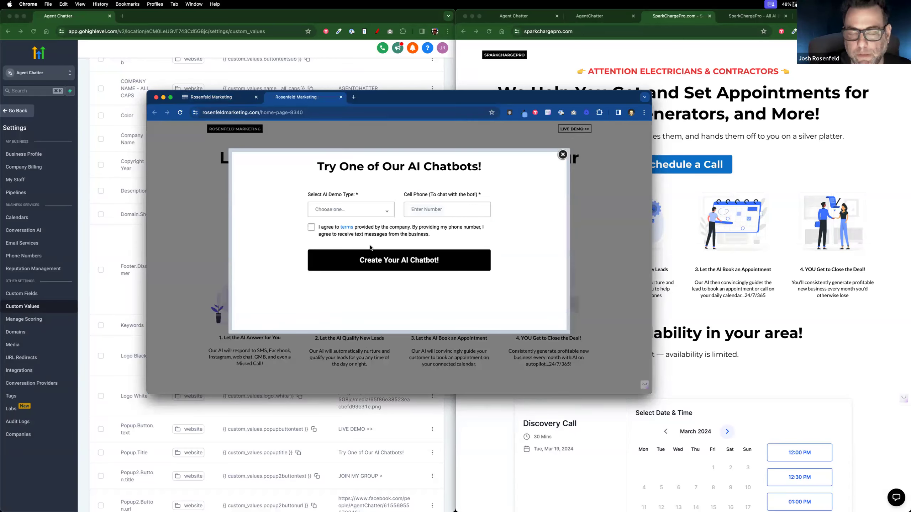
{"action": "left_click", "coordinate": [383, 212]}
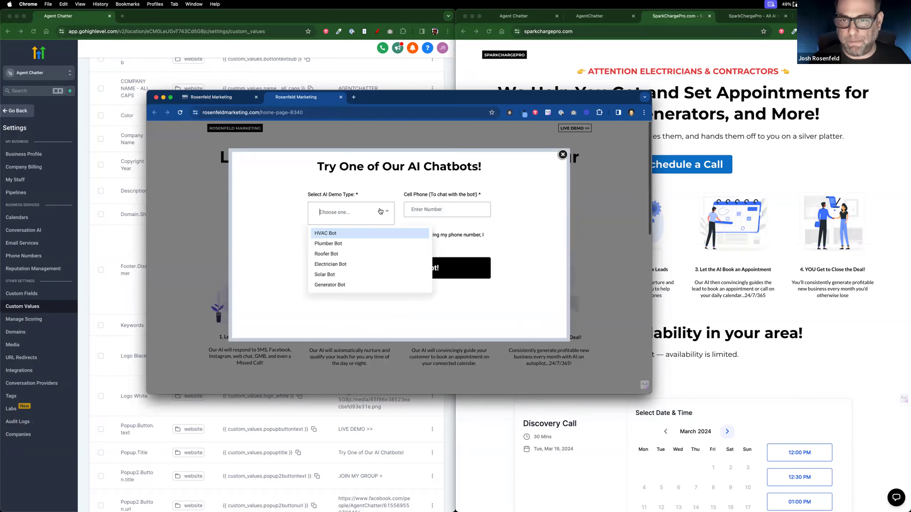
{"action": "left_click", "coordinate": [451, 208]}
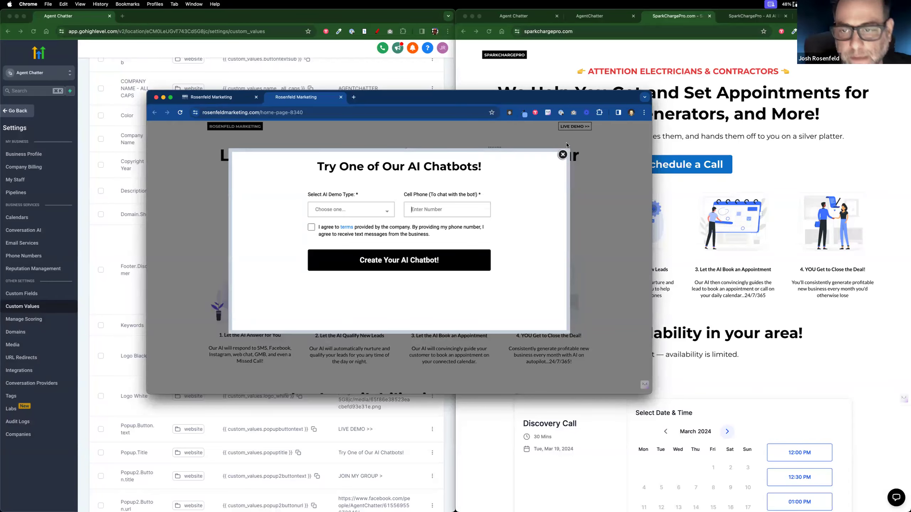
{"action": "left_click", "coordinate": [562, 155]}
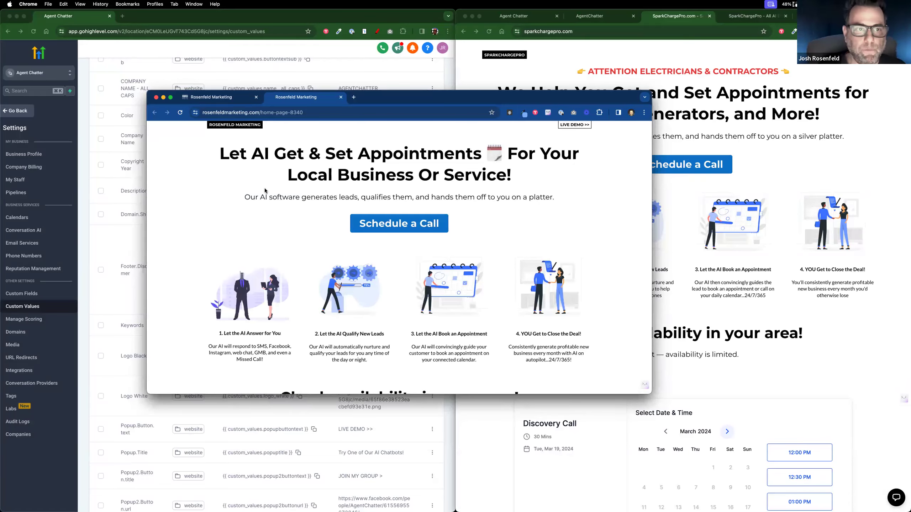
Step: Bring the WorkFlowy Day #16 outline to the front
{"action": "key", "text": "ctrl+Left"}
{"action": "key", "text": "ctrl+Right"}
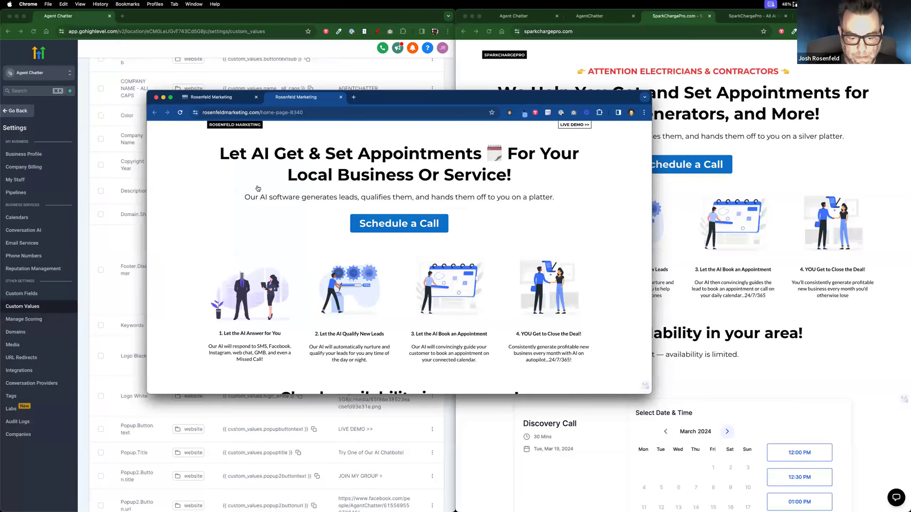
{"action": "key", "text": "super+Tab"}
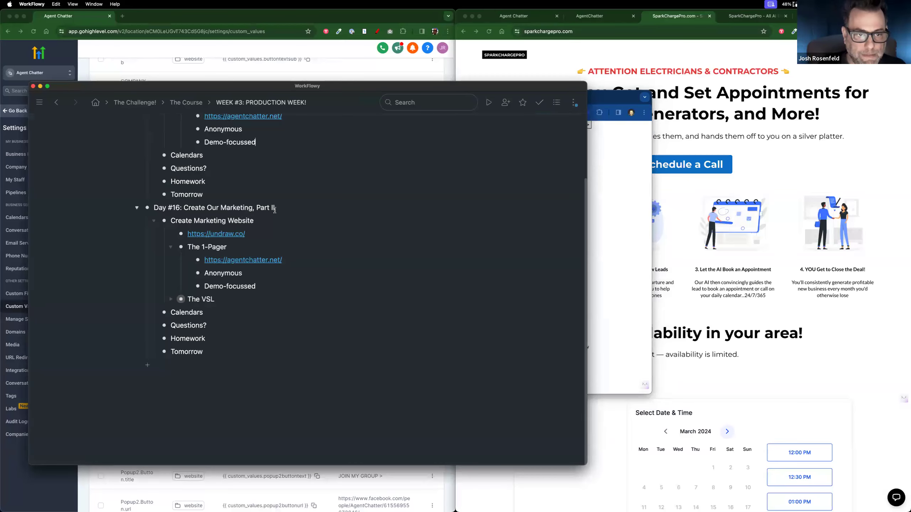
Step: Add a new Day #16 item reading 'A2P: Required for SMS'
{"action": "key", "text": "Return"}
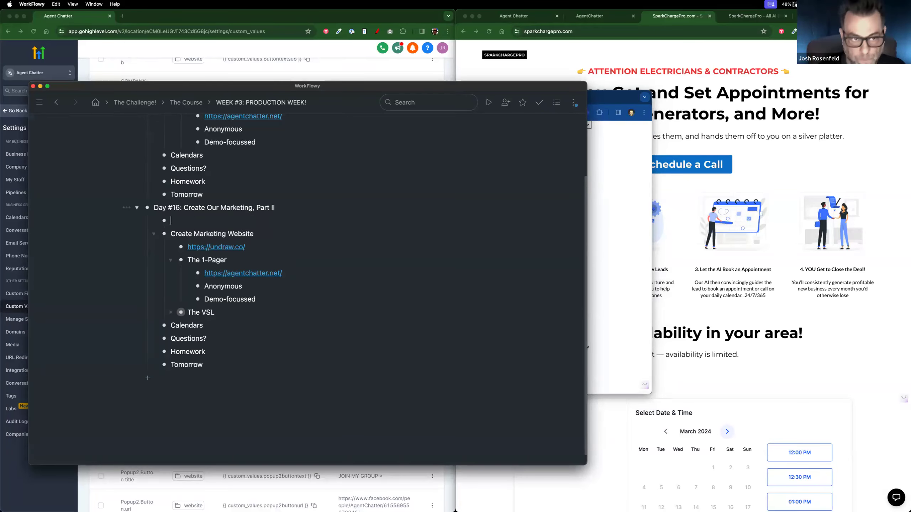
{"action": "type", "text": "A2P"}
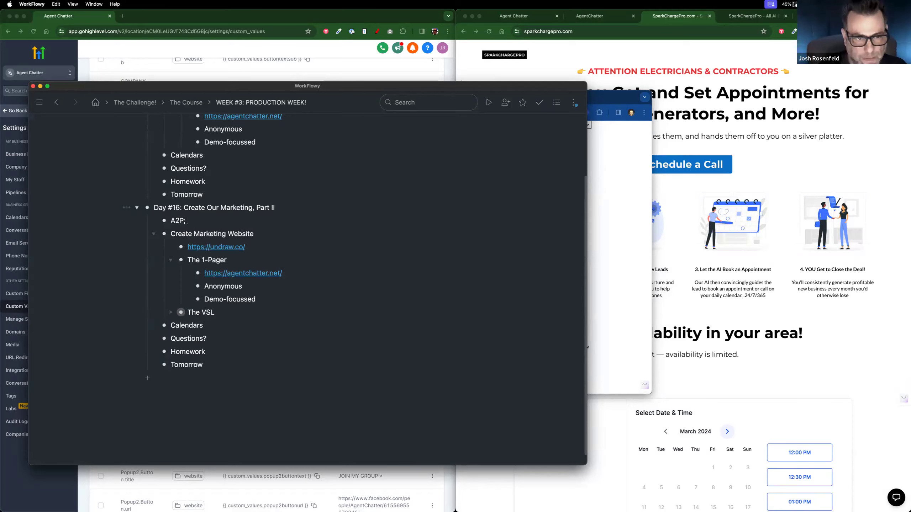
{"action": "type", "text": ":"}
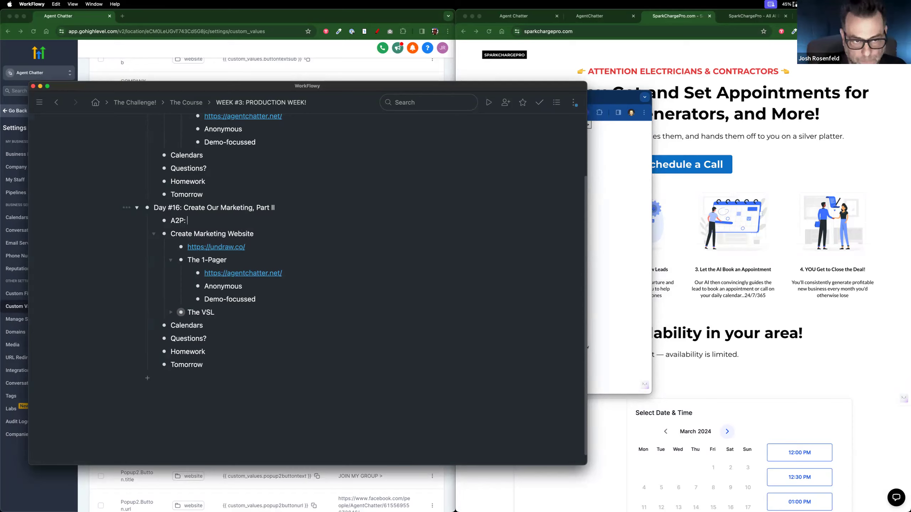
{"action": "type", "text": " Rewuir"}
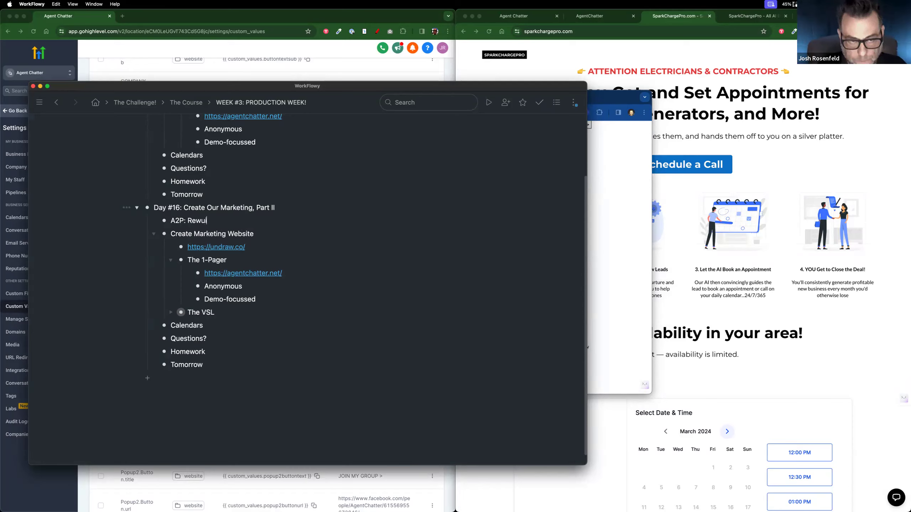
{"action": "key", "text": "BackSpace"}
{"action": "key", "text": "BackSpace"}
{"action": "key", "text": "BackSpace"}
{"action": "key", "text": "BackSpace"}
{"action": "type", "text": "quited s"}
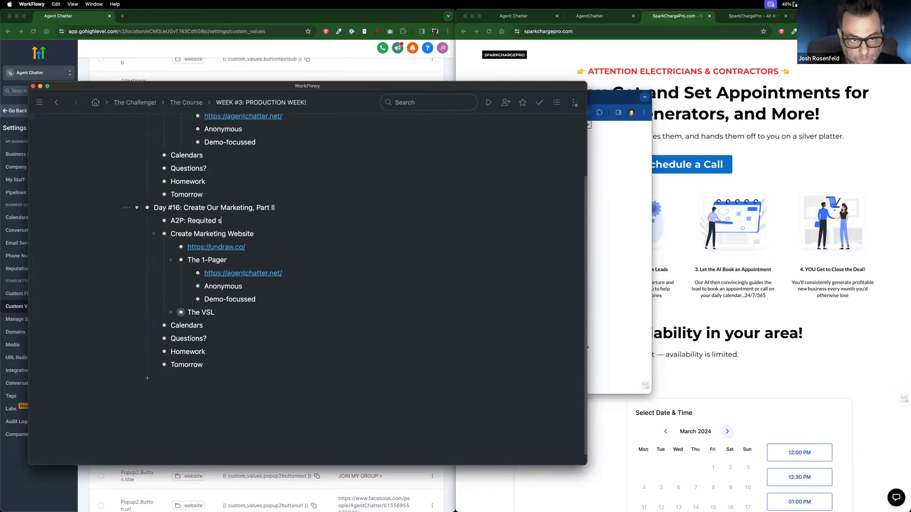
{"action": "key", "text": "BackSpace"}
{"action": "type", "text": "for SMS"}
Step: Nest three sub-points under it: Costs $, Takes time and Requires EIN
{"action": "key", "text": "Return"}
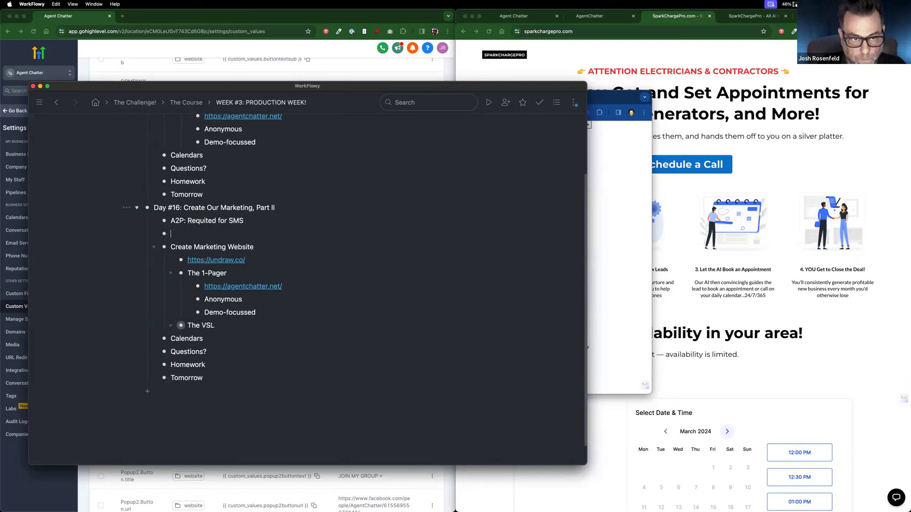
{"action": "type", "text": "Costs $"}
{"action": "key", "text": "Return"}
{"action": "type", "text": "Fund"}
{"action": "key", "text": "BackSpace"}
{"action": "key", "text": "BackSpace"}
{"action": "key", "text": "BackSpace"}
{"action": "key", "text": "BackSpace"}
{"action": "type", "text": "Takes time"}
{"action": "key", "text": "Return"}
{"action": "type", "text": "Requires EIN"}
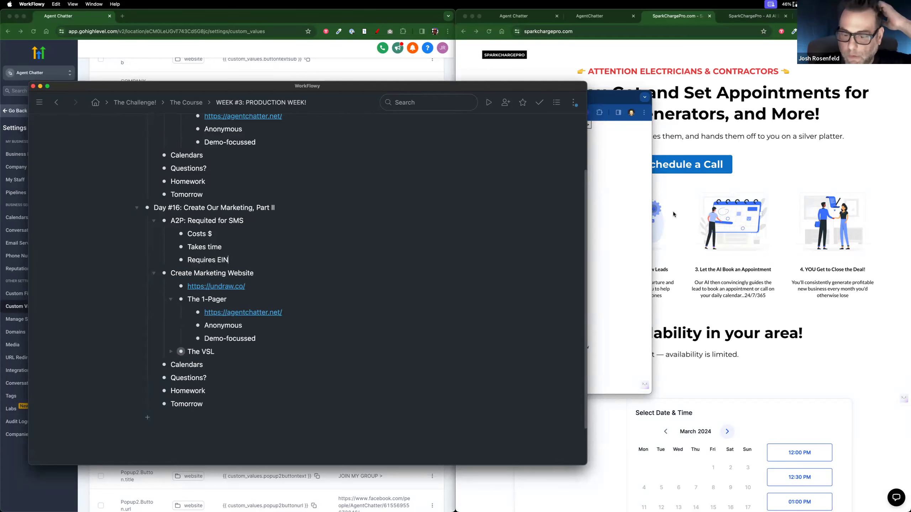
Step: Preview the Rosenfeld Marketing chatbot demo popup and its AI demo type options, then close it
{"action": "left_click", "coordinate": [629, 231]}
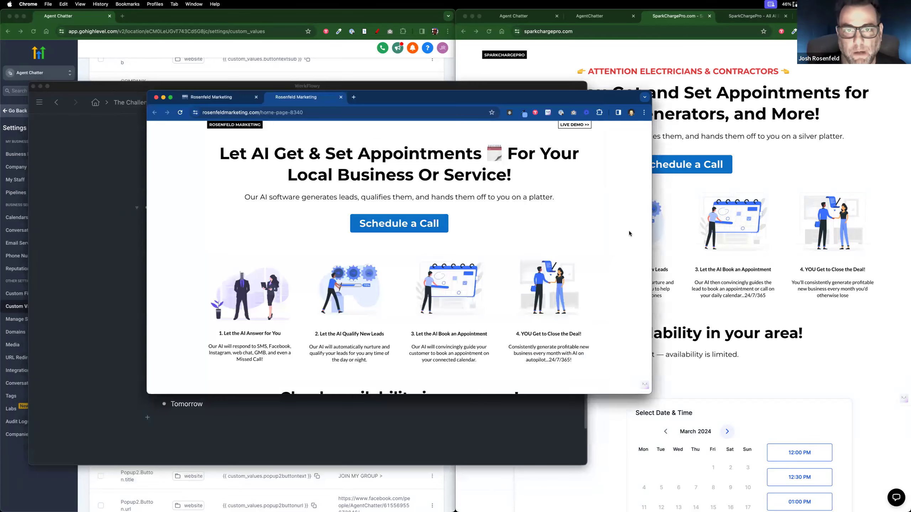
{"action": "left_click", "coordinate": [581, 125]}
{"action": "left_click", "coordinate": [388, 210]}
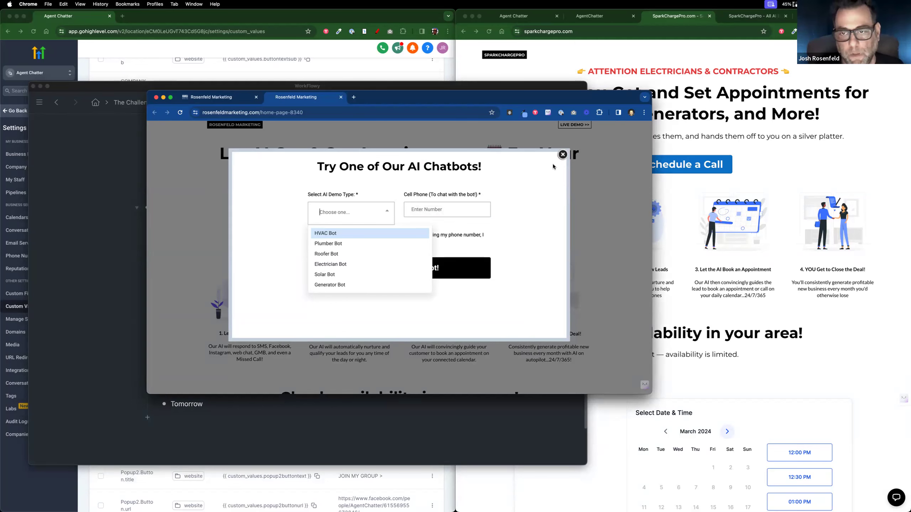
{"action": "left_click", "coordinate": [562, 154]}
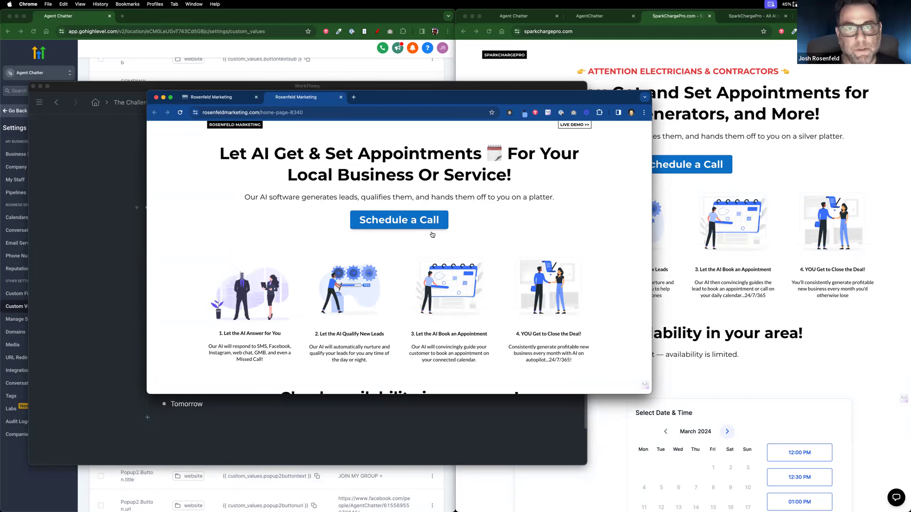
Step: Reopen the demo popup, compare with SparkChargePro, then close the popup and the Rosenfeld window
{"action": "left_click", "coordinate": [432, 231]}
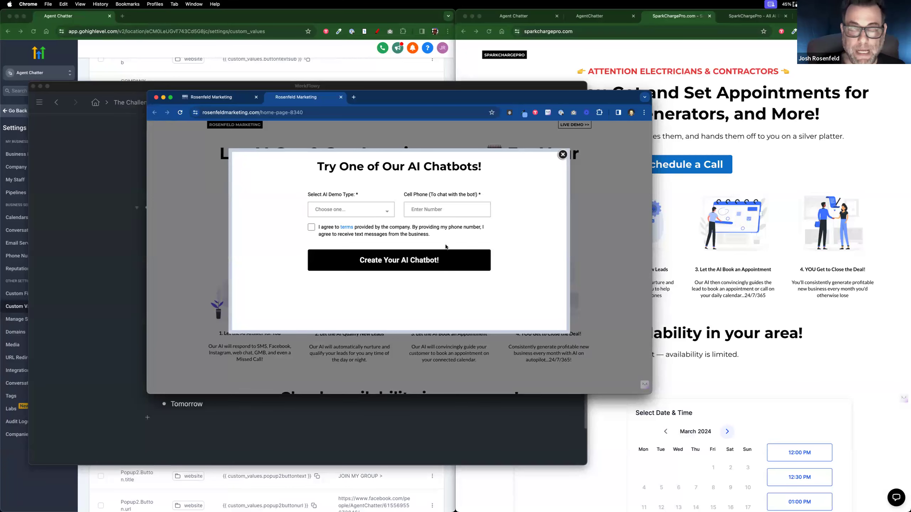
{"action": "left_click", "coordinate": [518, 52]}
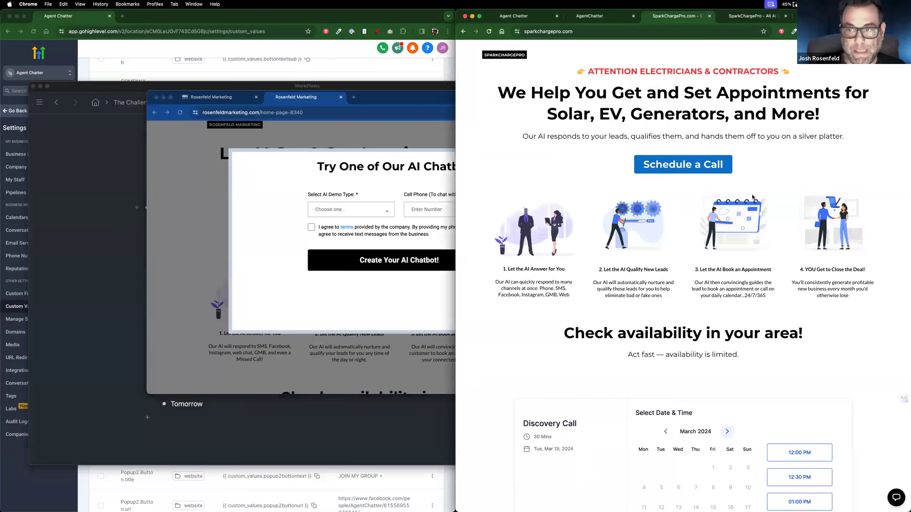
{"action": "left_click", "coordinate": [407, 223]}
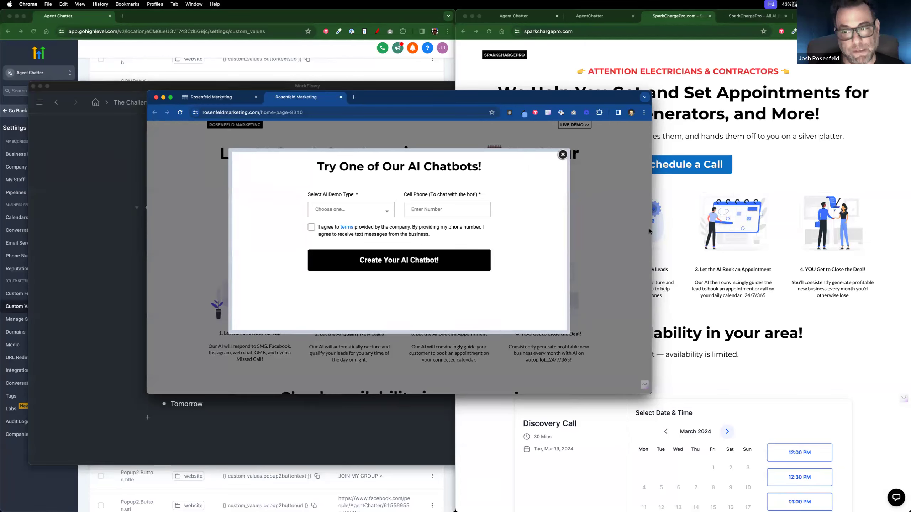
{"action": "left_click", "coordinate": [562, 154]}
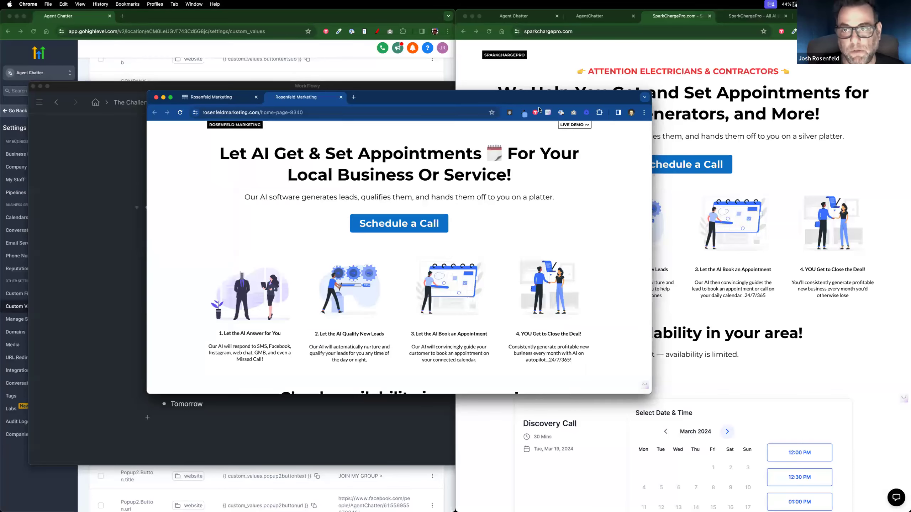
{"action": "left_click", "coordinate": [156, 97]}
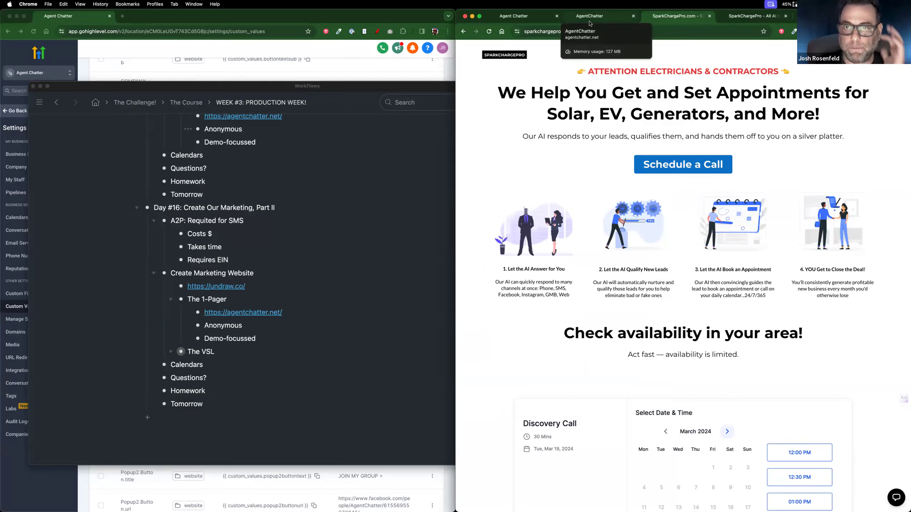
Step: Review the page builder, live AgentChatter site and SparkChargePro chatbots page, then bring Custom Values forward
{"action": "left_click", "coordinate": [537, 23]}
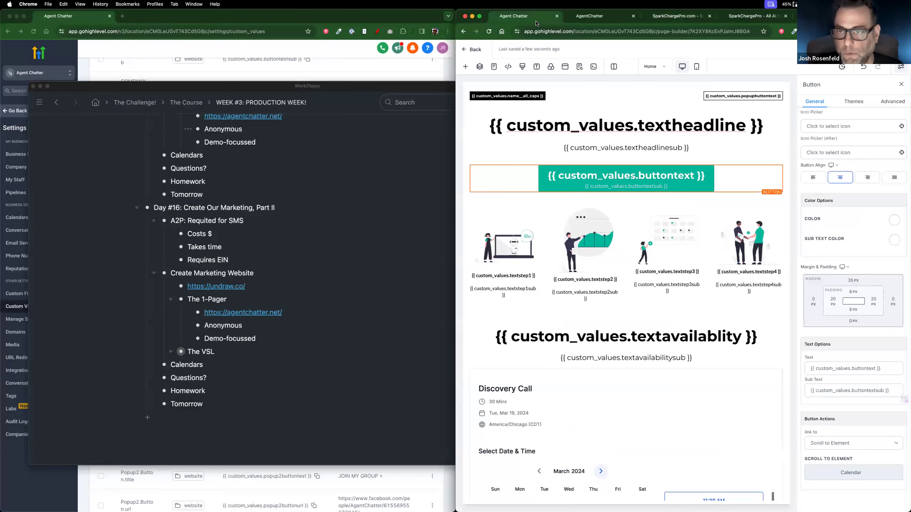
{"action": "left_click", "coordinate": [595, 18]}
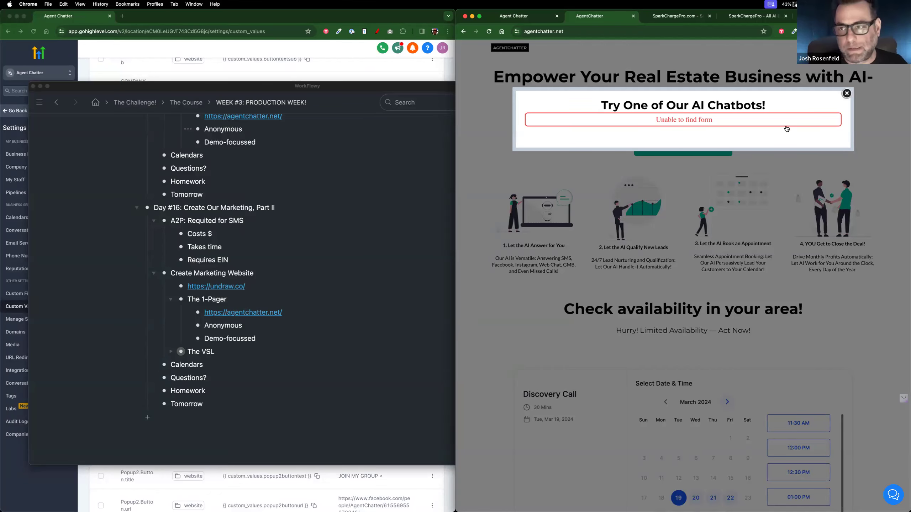
{"action": "left_click", "coordinate": [846, 93]}
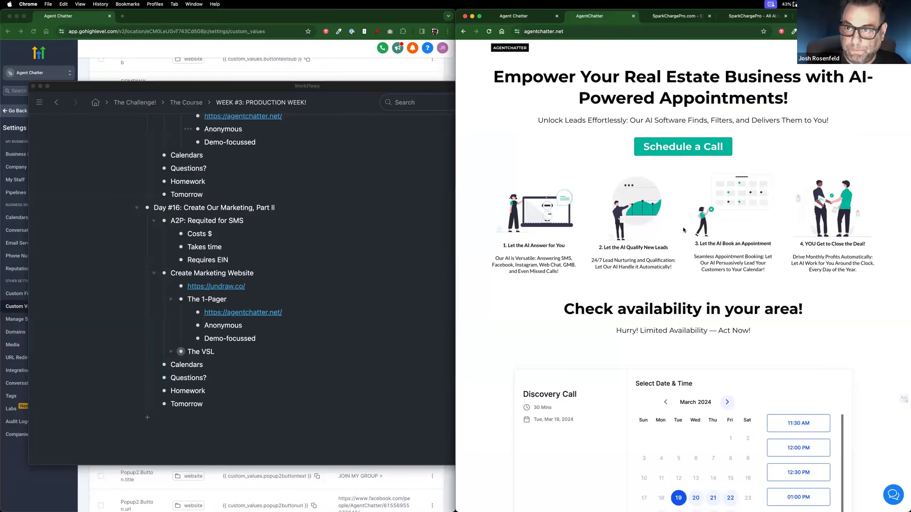
{"action": "left_click", "coordinate": [751, 15]}
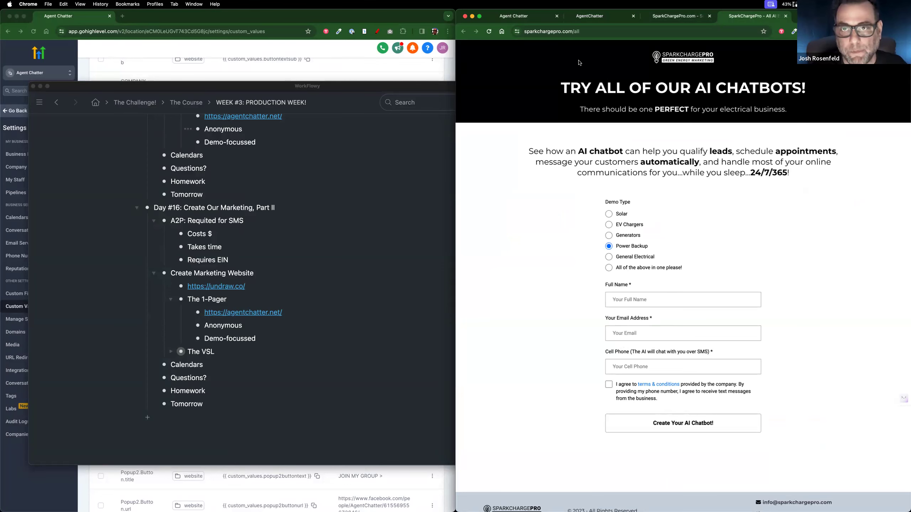
{"action": "left_click", "coordinate": [593, 15]}
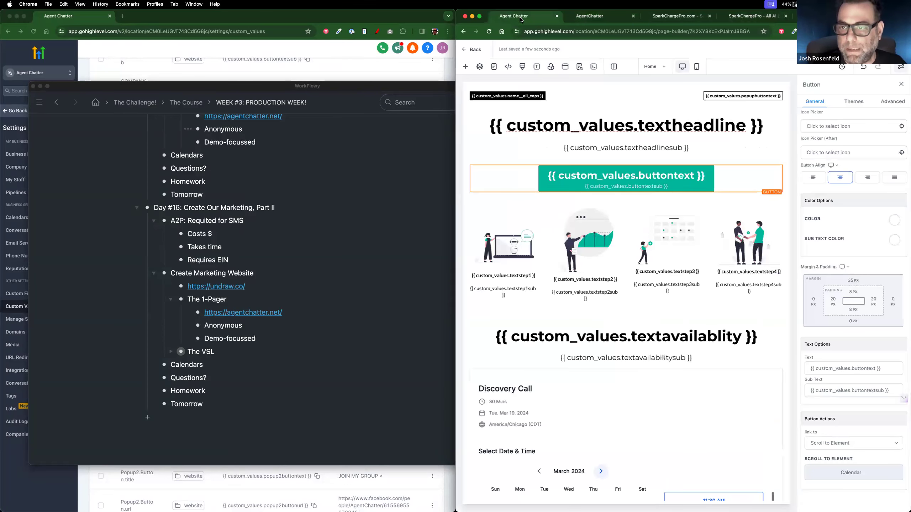
{"action": "left_click", "coordinate": [595, 17]}
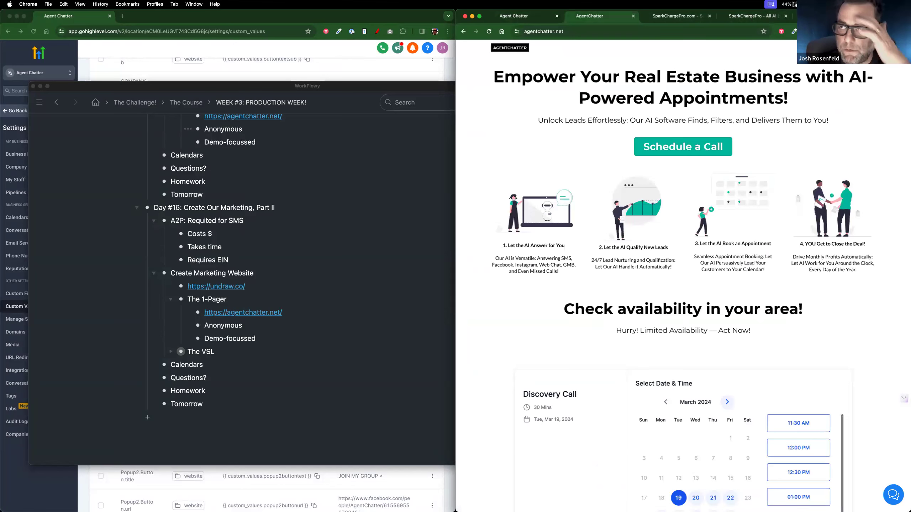
{"action": "left_click", "coordinate": [271, 57]}
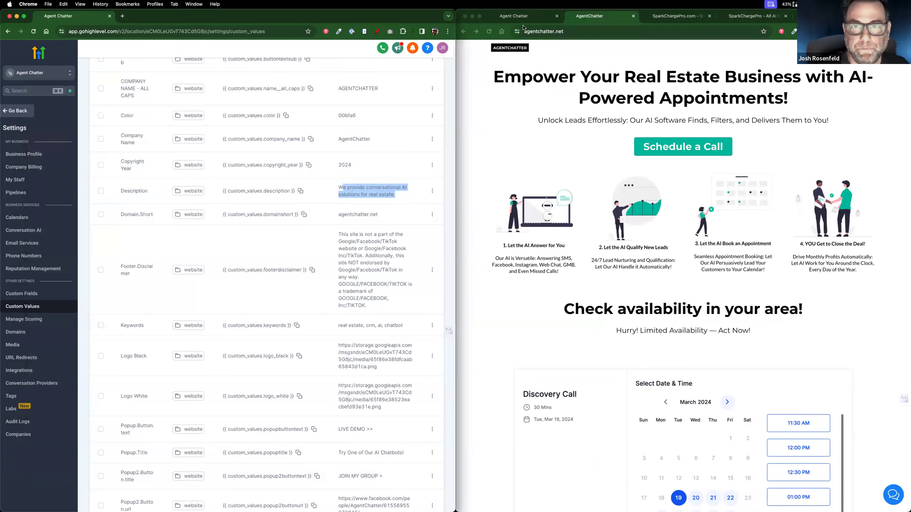
Step: Return from settings to Sites > Forms and start a new blank form
{"action": "left_click", "coordinate": [18, 111]}
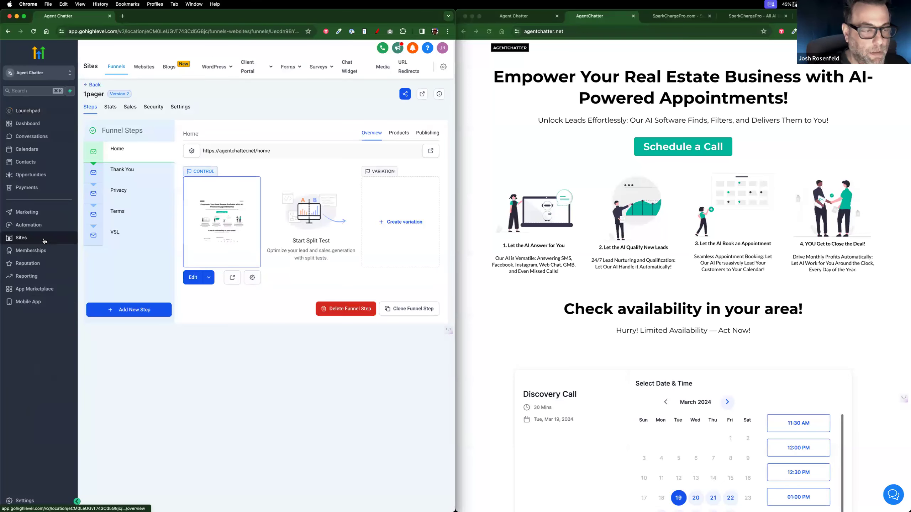
{"action": "left_click", "coordinate": [290, 68]}
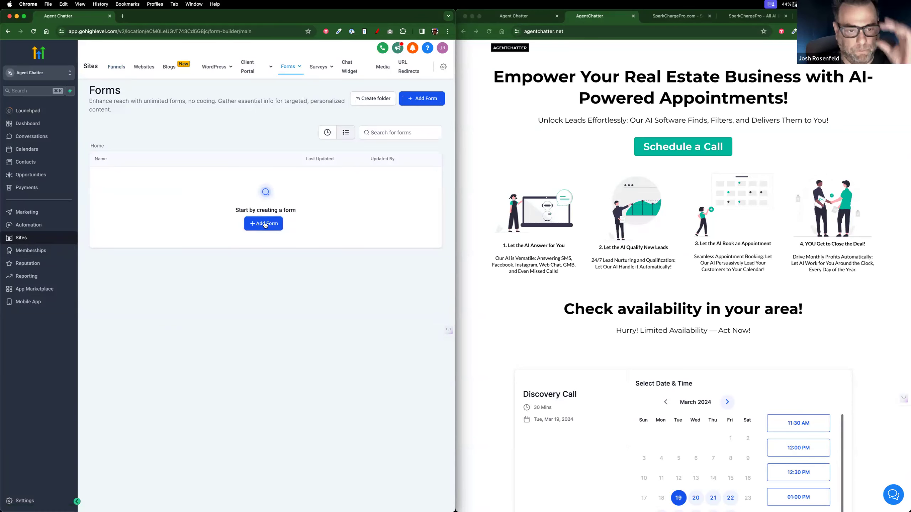
{"action": "left_click", "coordinate": [265, 224]}
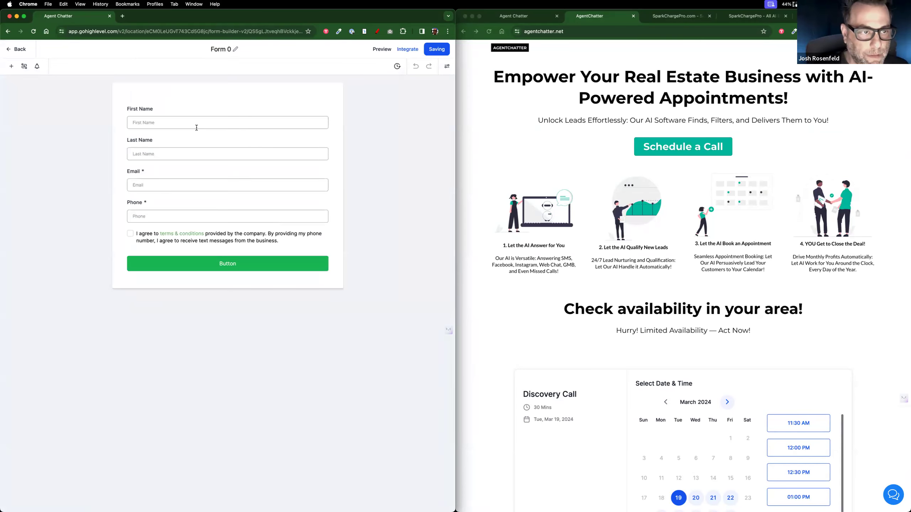
Step: Delete the Last Name, Phone and terms-and-conditions fields, leaving First Name and Email
{"action": "left_click", "coordinate": [175, 153]}
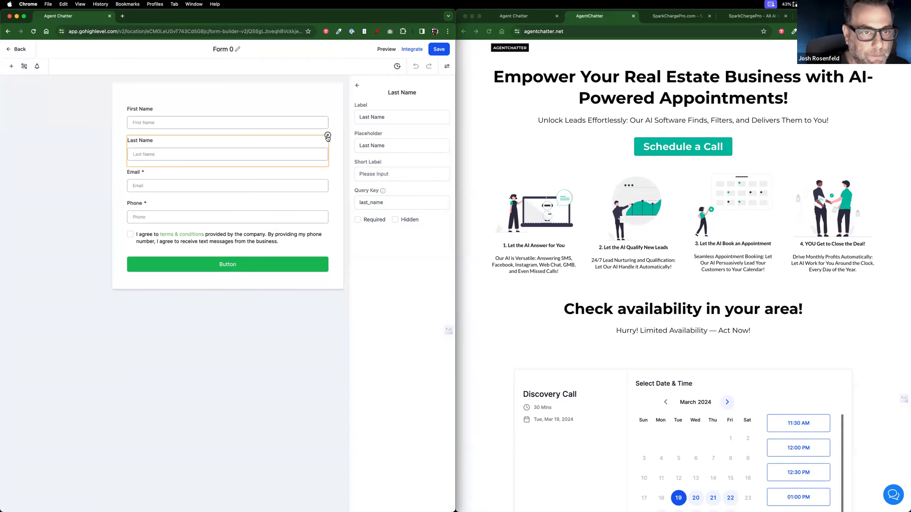
{"action": "left_click", "coordinate": [328, 135]}
{"action": "left_click", "coordinate": [282, 155]}
{"action": "left_click", "coordinate": [284, 175]}
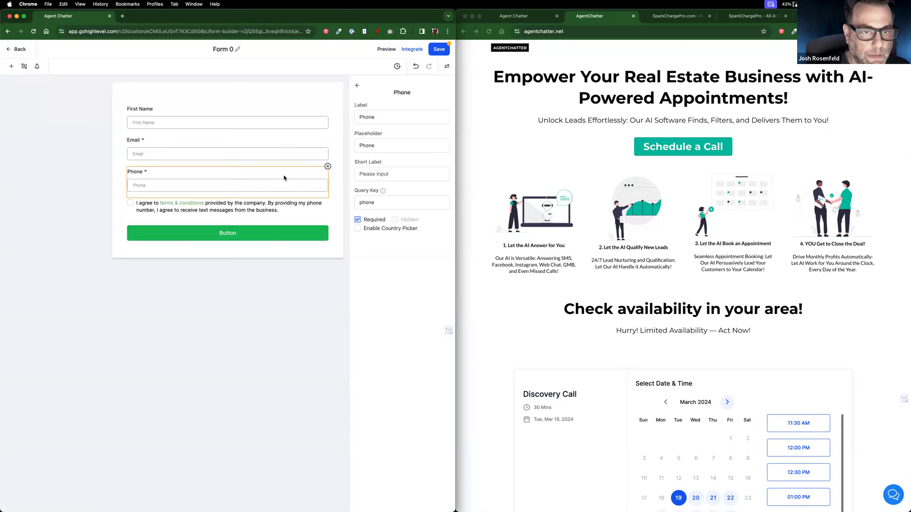
{"action": "left_click", "coordinate": [328, 168]}
{"action": "left_click", "coordinate": [218, 173]}
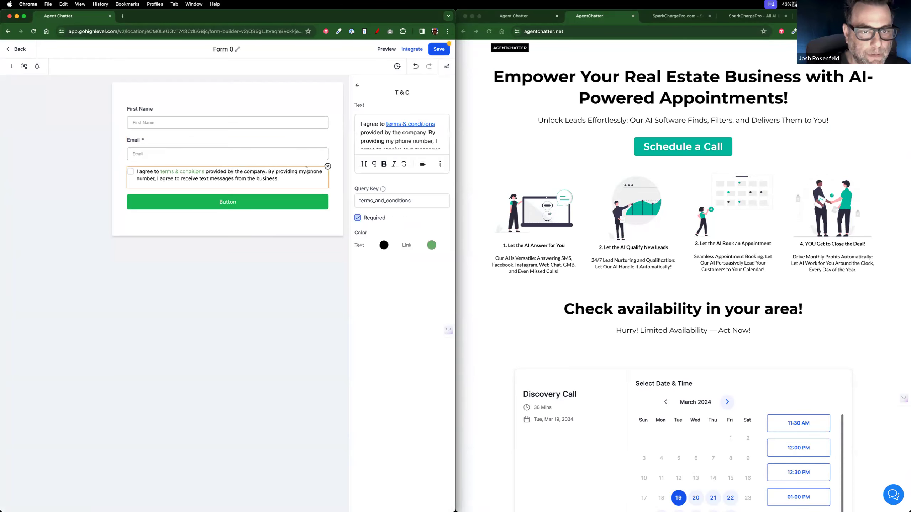
{"action": "left_click", "coordinate": [325, 167]}
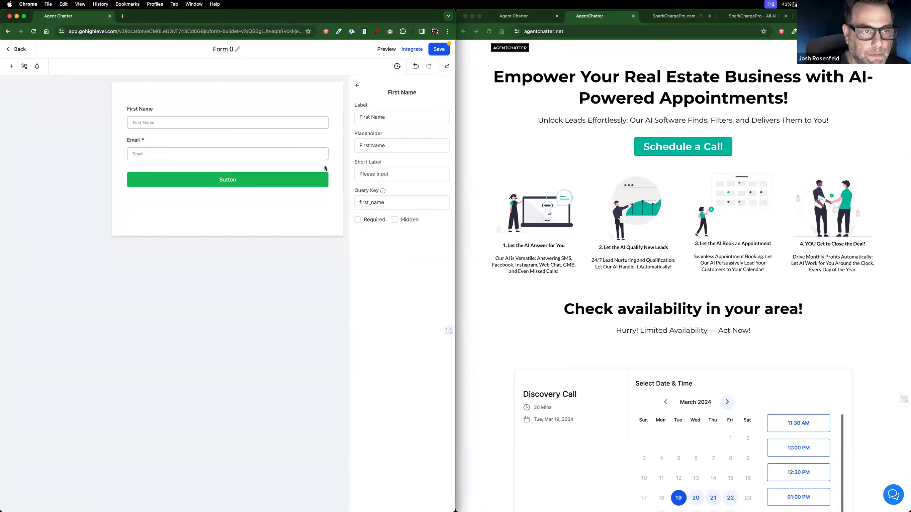
Step: Set the submit button's background colour to black (#000000)
{"action": "left_click", "coordinate": [300, 183]}
{"action": "left_click", "coordinate": [406, 303]}
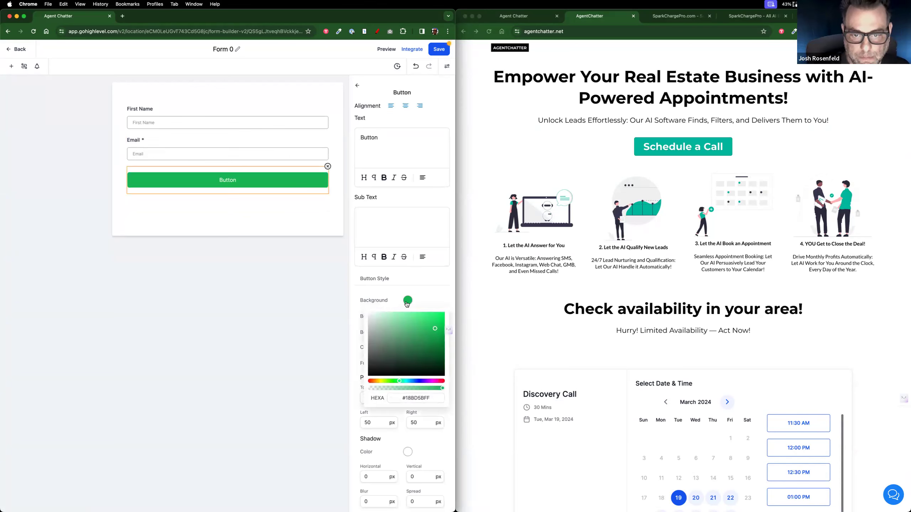
{"action": "left_click_drag", "start_coordinate": [408, 362], "coordinate": [447, 376]}
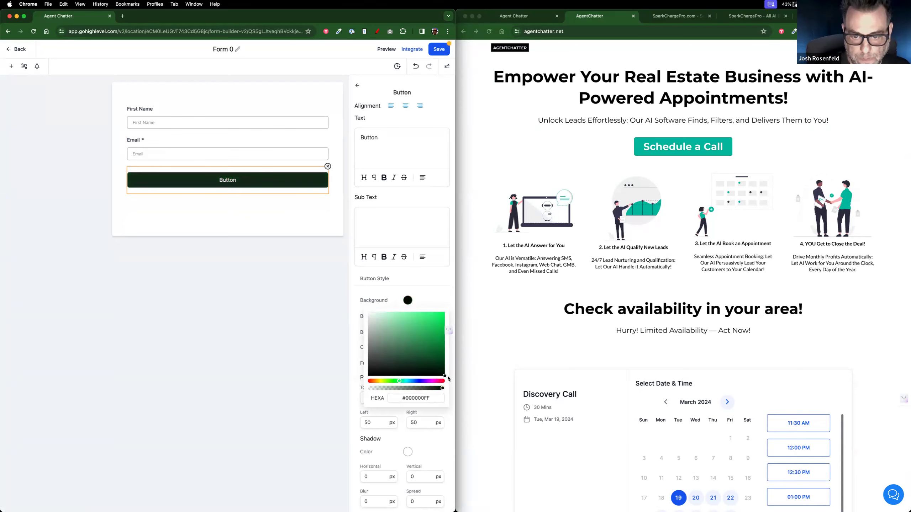
{"action": "left_click", "coordinate": [296, 227]}
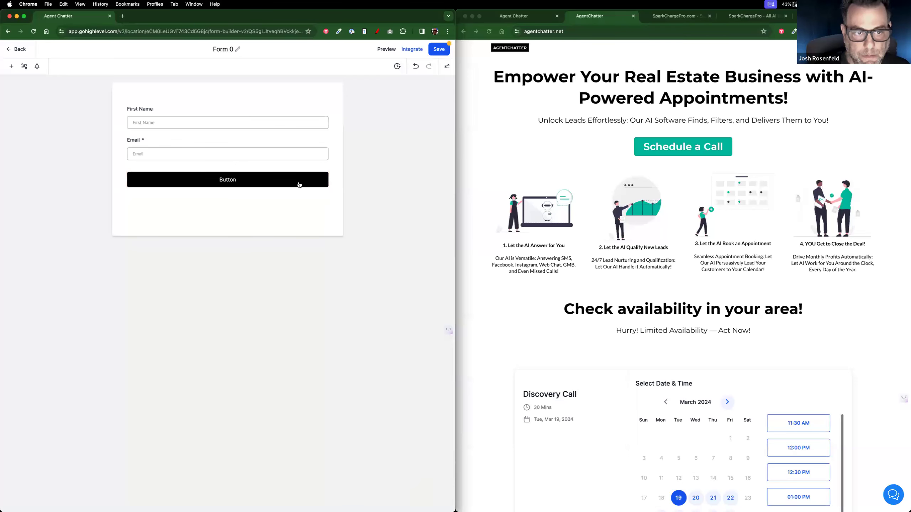
{"action": "left_click", "coordinate": [298, 186]}
Step: Relabel the submit button 'Try the Free Demo!'
{"action": "left_click_drag", "start_coordinate": [394, 140], "coordinate": [360, 140]}
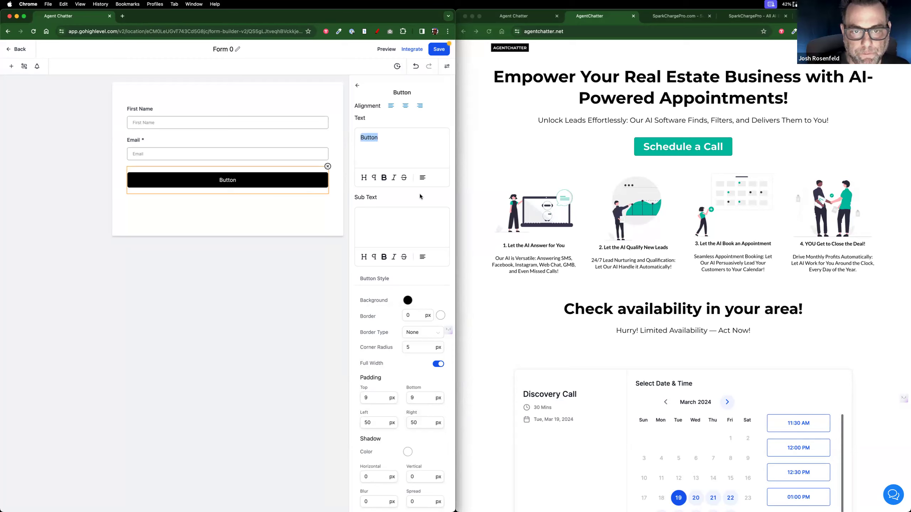
{"action": "type", "text": "S"}
{"action": "key", "text": "BackSpace"}
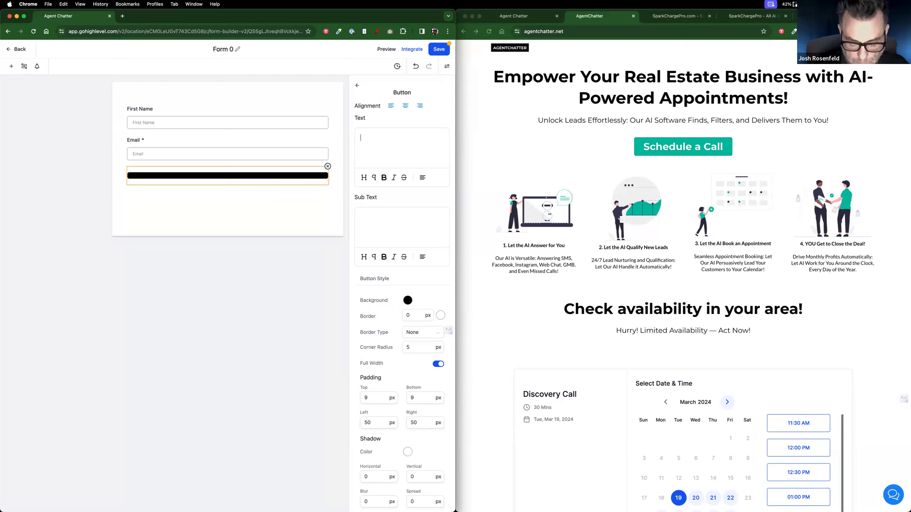
{"action": "type", "text": "Submit"}
{"action": "key", "text": "BackSpace"}
{"action": "key", "text": "BackSpace"}
{"action": "key", "text": "BackSpace"}
{"action": "key", "text": "BackSpace"}
{"action": "key", "text": "BackSpace"}
{"action": "key", "text": "BackSpace"}
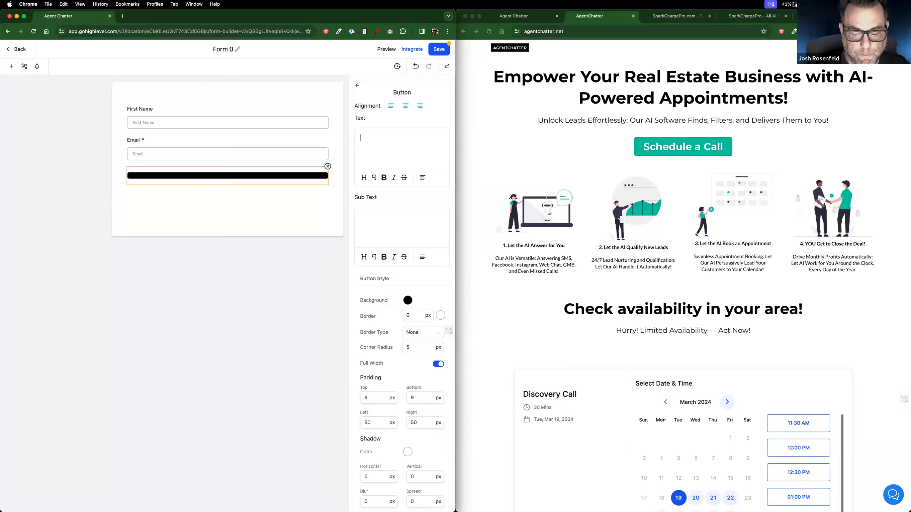
{"action": "type", "text": "Try "}
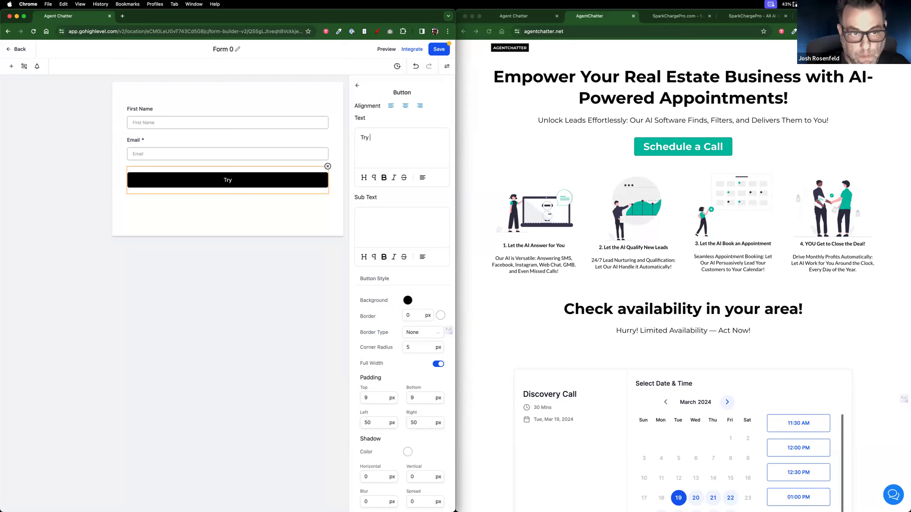
{"action": "type", "text": "the Free Tria"}
{"action": "key", "text": "BackSpace"}
{"action": "key", "text": "BackSpace"}
{"action": "key", "text": "BackSpace"}
{"action": "key", "text": "BackSpace"}
{"action": "type", "text": "demo"}
{"action": "key", "text": "BackSpace"}
{"action": "key", "text": "BackSpace"}
{"action": "key", "text": "BackSpace"}
{"action": "key", "text": "BackSpace"}
{"action": "type", "text": "Demo"}
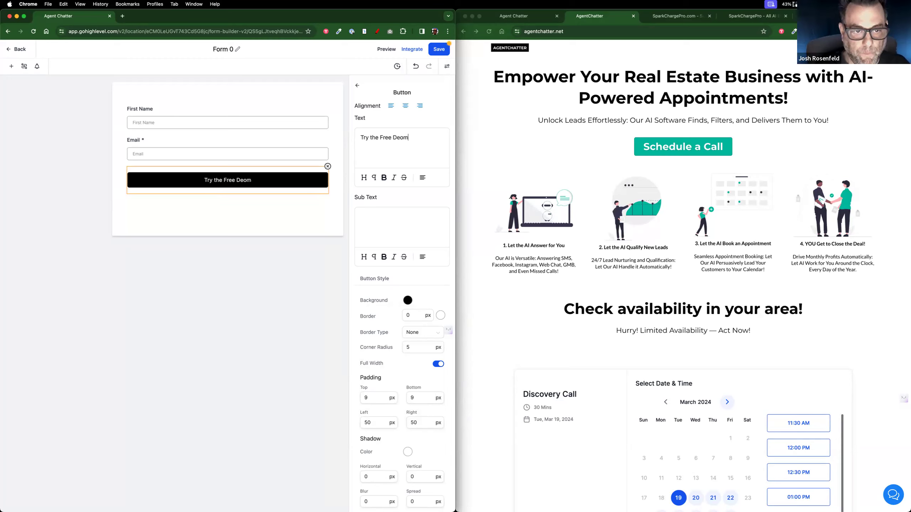
{"action": "key", "text": "BackSpace"}
{"action": "key", "text": "BackSpace"}
{"action": "type", "text": "mo!"}
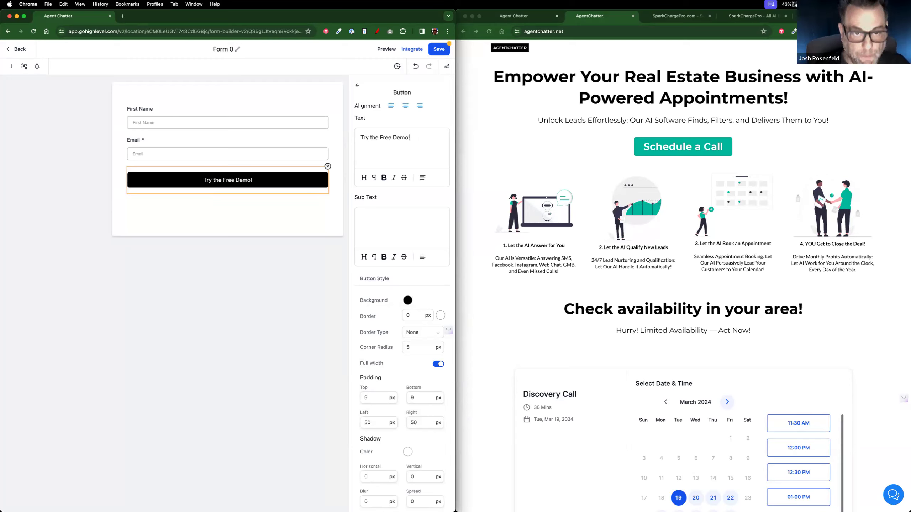
{"action": "left_click", "coordinate": [168, 258]}
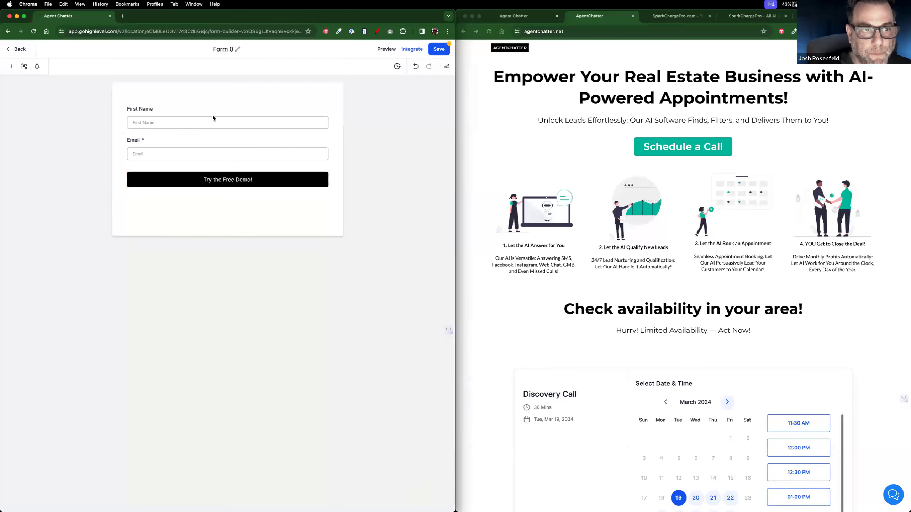
{"action": "left_click", "coordinate": [446, 66]}
Step: Rename the form to LeadMagnet
{"action": "left_click", "coordinate": [231, 49]}
{"action": "key", "text": "BackSpace"}
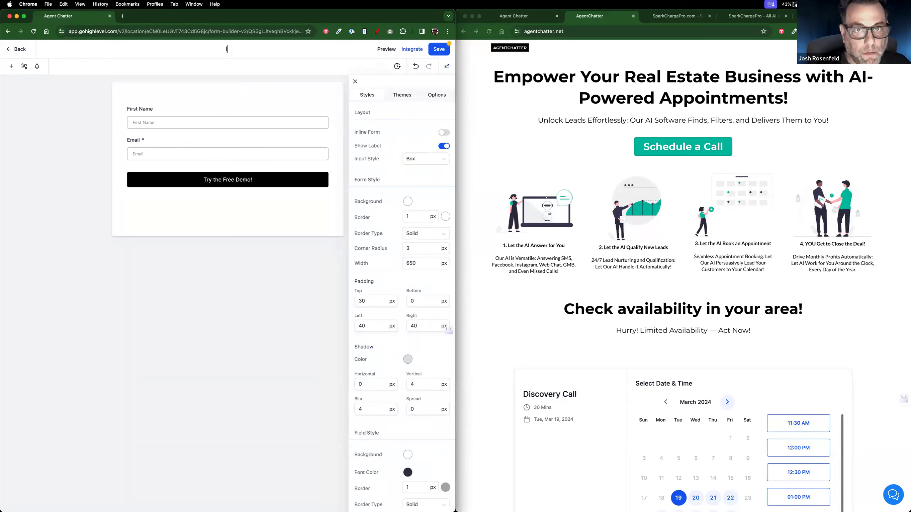
{"action": "type", "text": "LeadMa"}
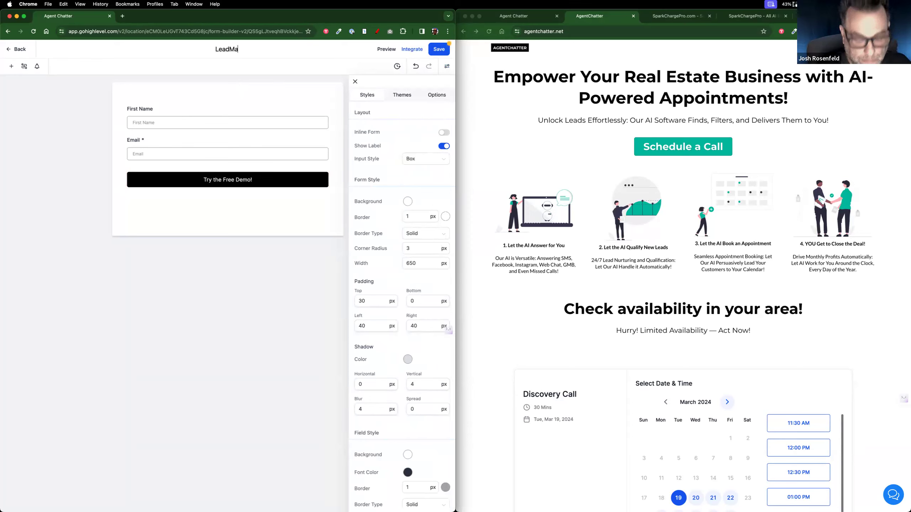
{"action": "type", "text": "gnet"}
{"action": "key", "text": "BackSpace"}
{"action": "key", "text": "BackSpace"}
{"action": "key", "text": "BackSpace"}
{"action": "key", "text": "BackSpace"}
{"action": "key", "text": "BackSpace"}
{"action": "key", "text": "BackSpace"}
{"action": "key", "text": "BackSpace"}
{"action": "key", "text": "BackSpace"}
{"action": "key", "text": "BackSpace"}
{"action": "key", "text": "BackSpace"}
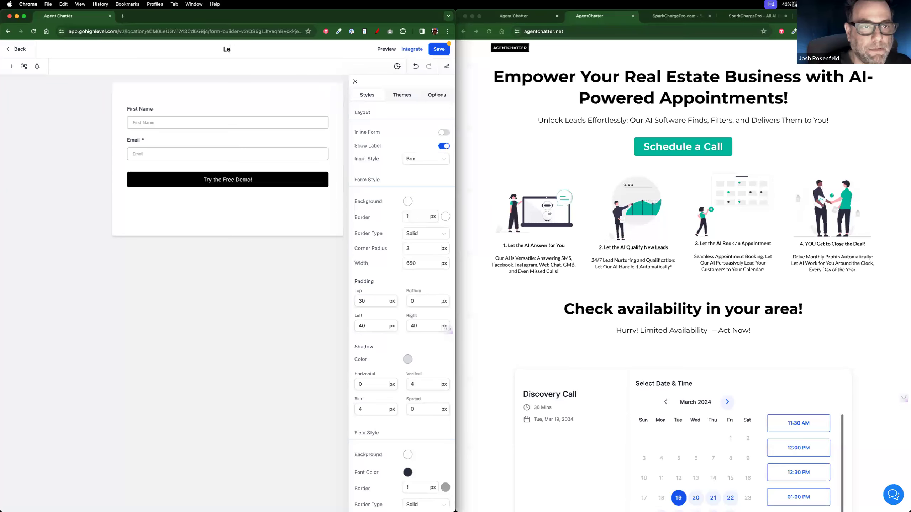
{"action": "type", "text": "O"}
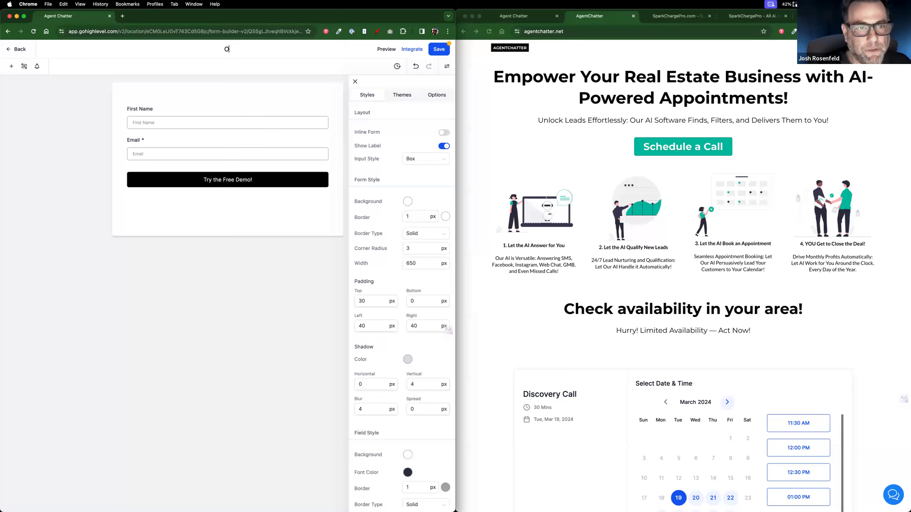
{"action": "type", "text": "pLeadMagen t"}
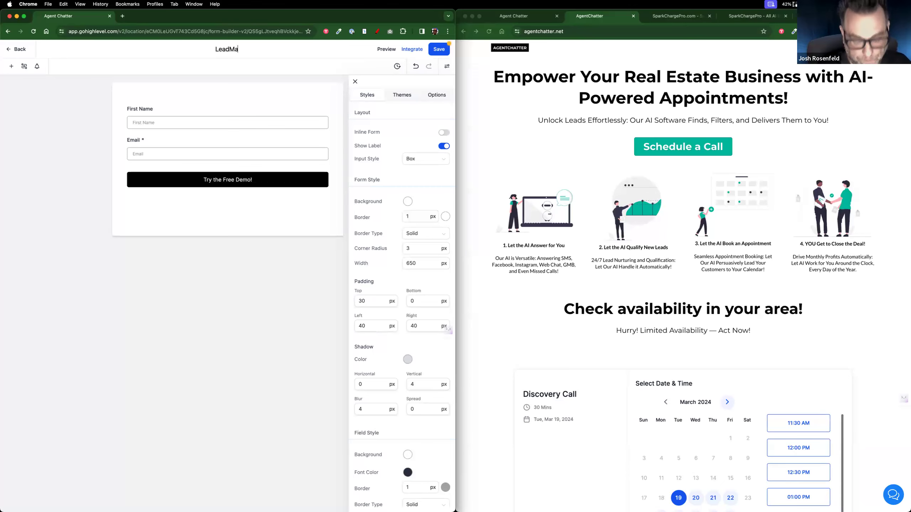
{"action": "key", "text": "Return"}
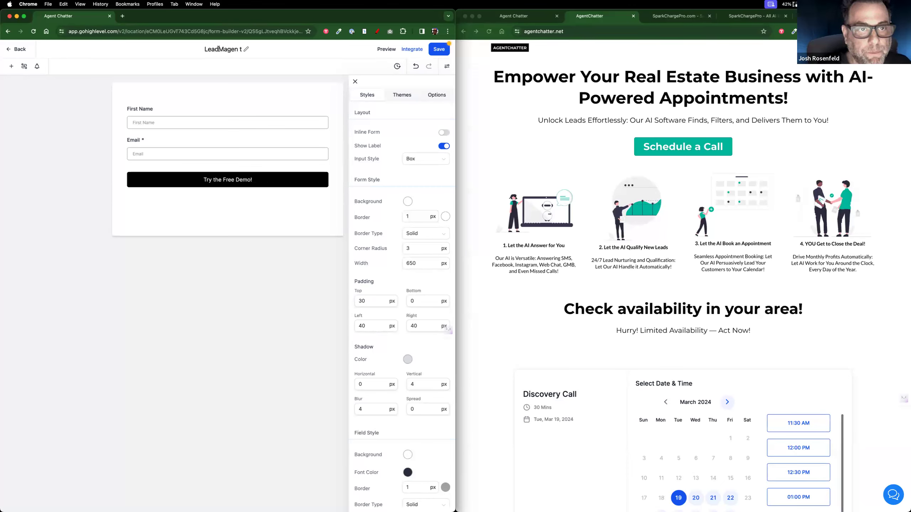
{"action": "left_click", "coordinate": [246, 49]}
{"action": "key", "text": "BackSpace"}
{"action": "key", "text": "BackSpace"}
{"action": "key", "text": "BackSpace"}
{"action": "type", "text": "ne"}
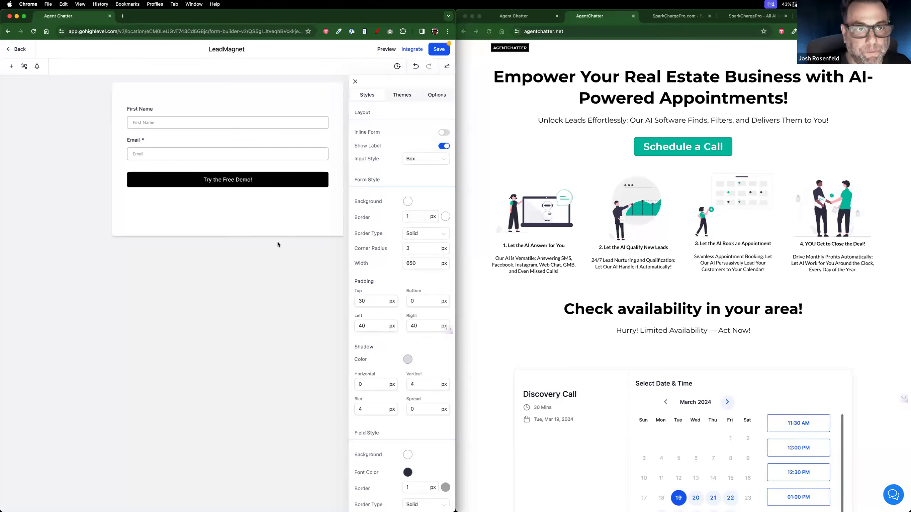
Step: Make First Name and Email inline, set the form border type to None, and save
{"action": "left_click", "coordinate": [256, 106]}
{"action": "left_click", "coordinate": [278, 73]}
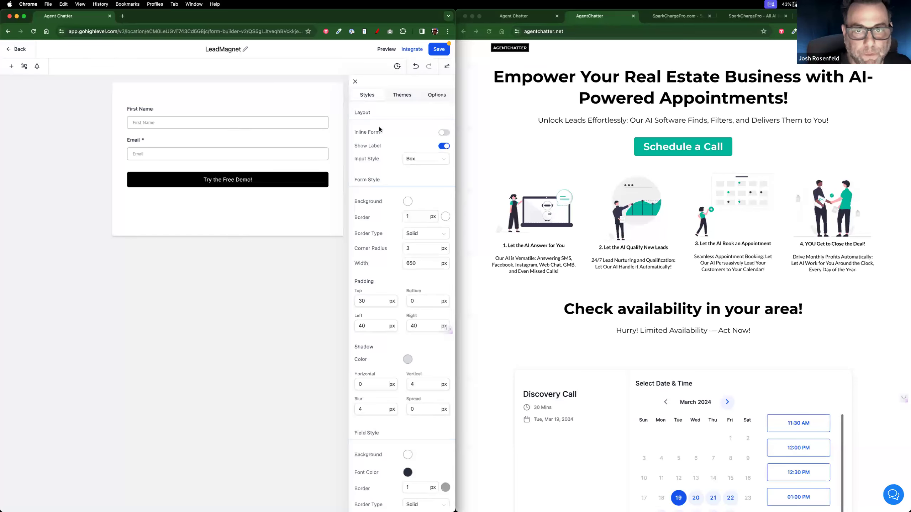
{"action": "left_click", "coordinate": [444, 133]}
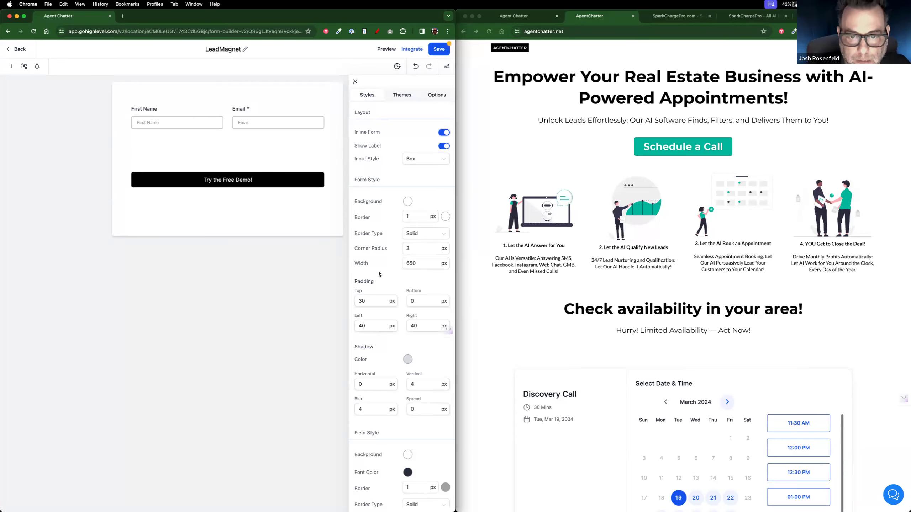
{"action": "left_click", "coordinate": [389, 304]}
{"action": "scroll", "coordinate": [390, 304], "scroll_direction": "down", "scroll_amount": 3}
{"action": "scroll", "coordinate": [390, 304], "scroll_direction": "up", "scroll_amount": 4}
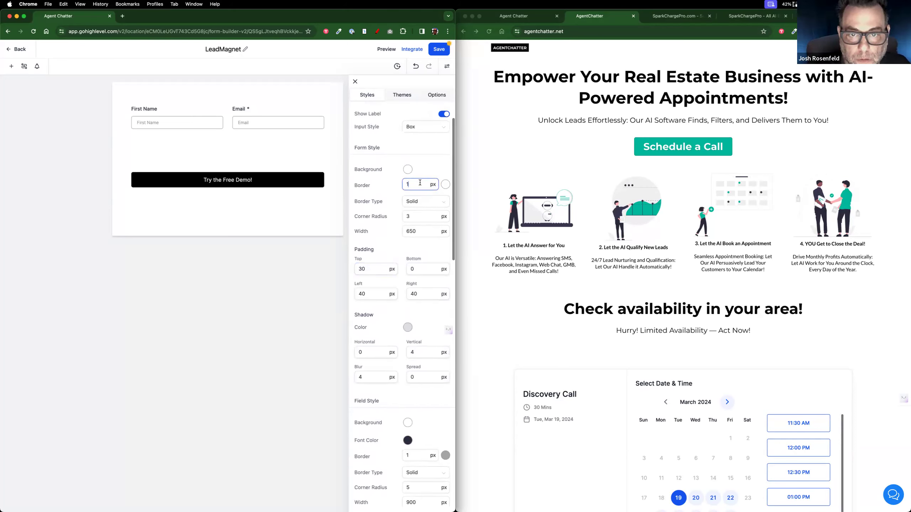
{"action": "left_click", "coordinate": [417, 207]}
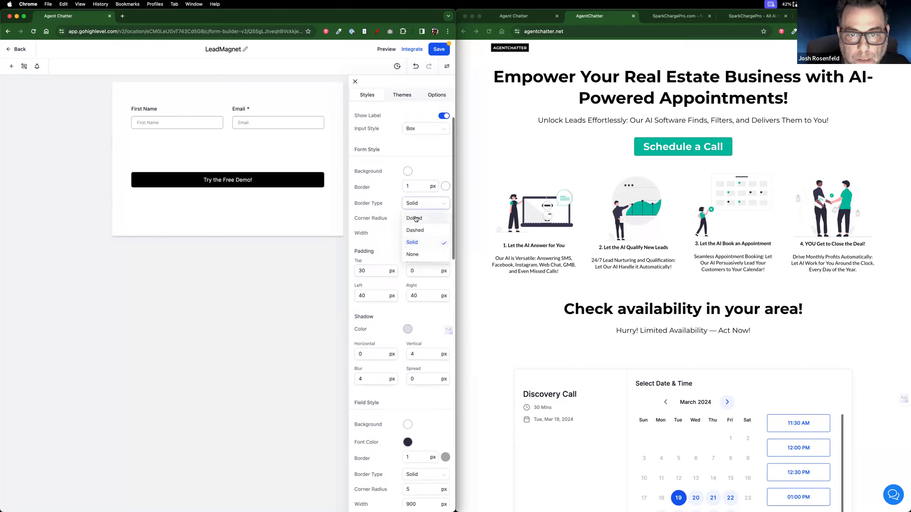
{"action": "left_click", "coordinate": [412, 254]}
{"action": "left_click", "coordinate": [436, 49]}
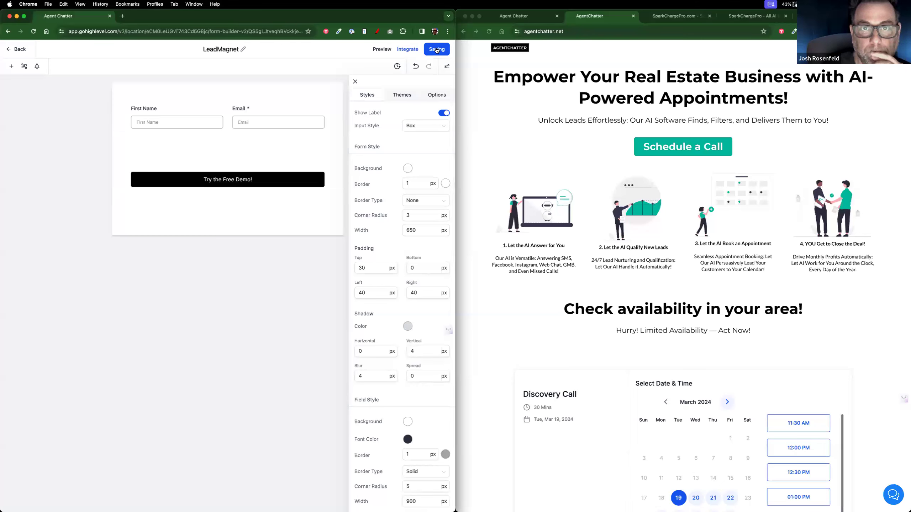
Step: Open the 1pager funnel's Home step in the page builder from the Funnels list
{"action": "left_click", "coordinate": [10, 52]}
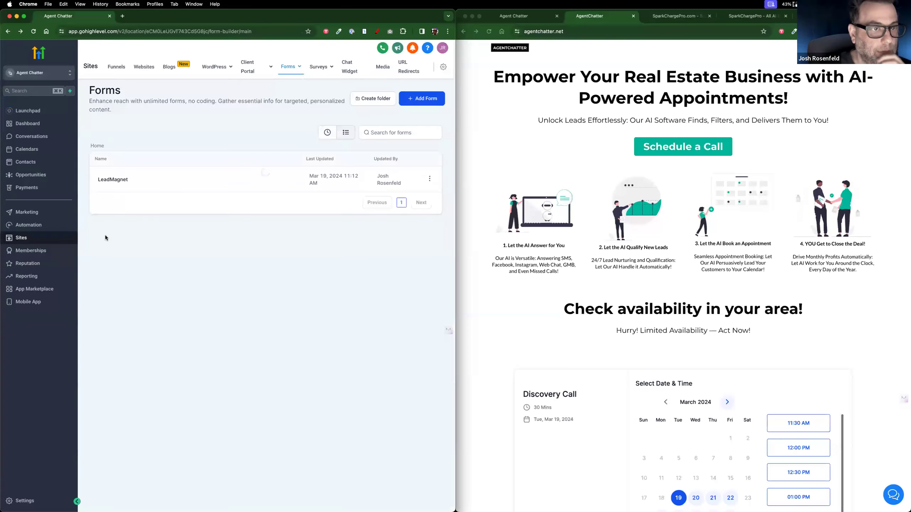
{"action": "left_click", "coordinate": [118, 67]}
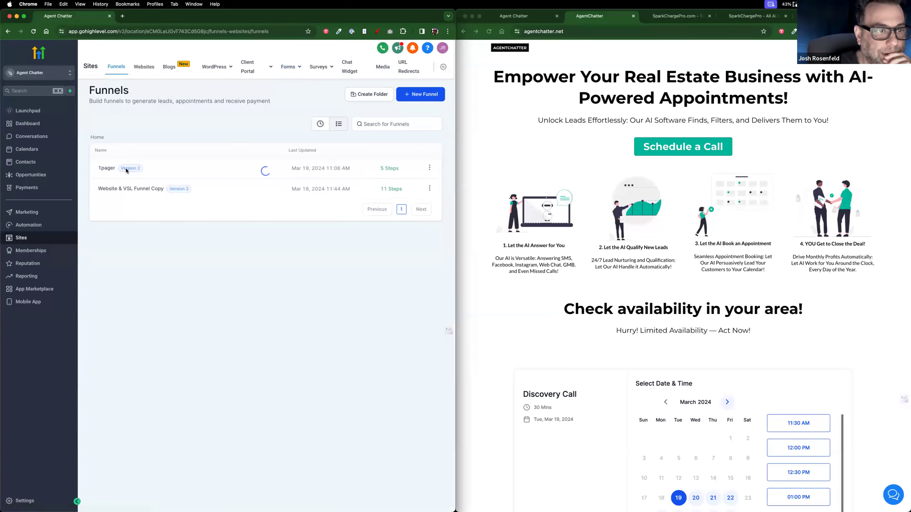
{"action": "left_click", "coordinate": [106, 168]}
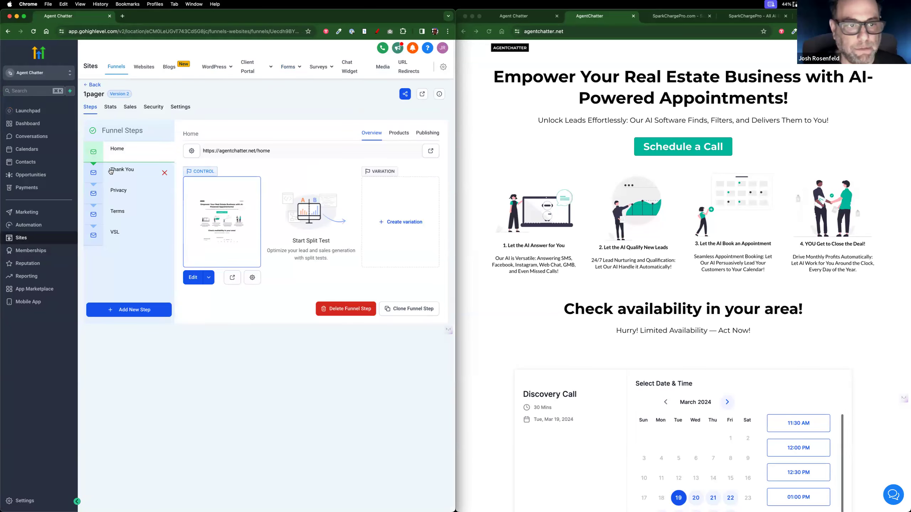
{"action": "left_click", "coordinate": [195, 274]}
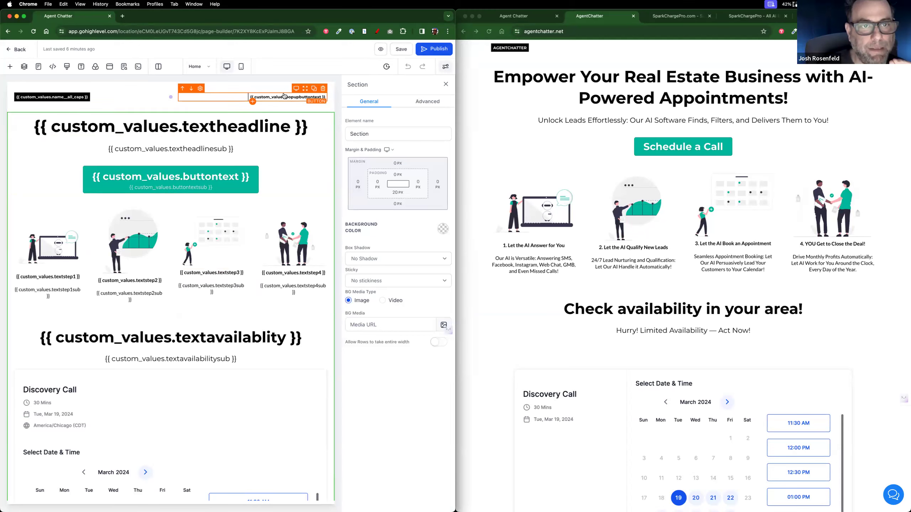
Step: Place the LeadMagnet form inside the Home page's popup
{"action": "left_click", "coordinate": [109, 68]}
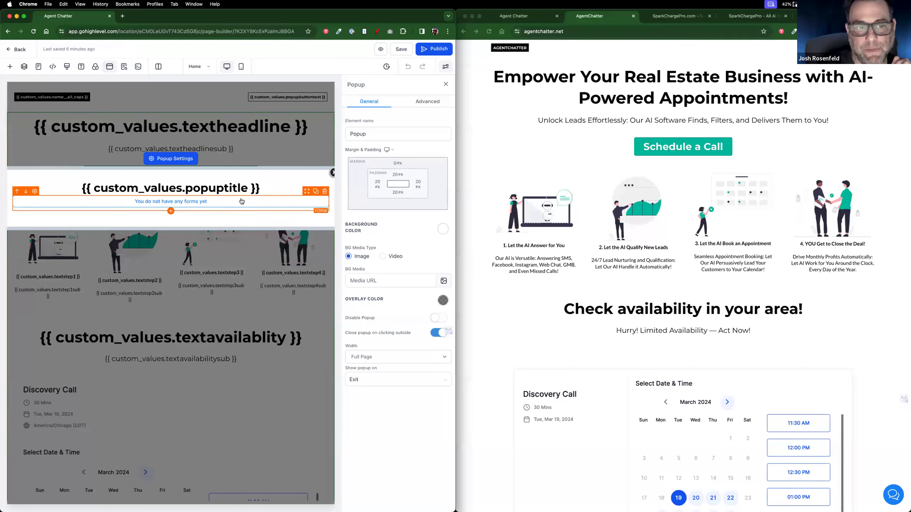
{"action": "left_click", "coordinate": [211, 203]}
{"action": "left_click", "coordinate": [420, 225]}
{"action": "left_click", "coordinate": [404, 238]}
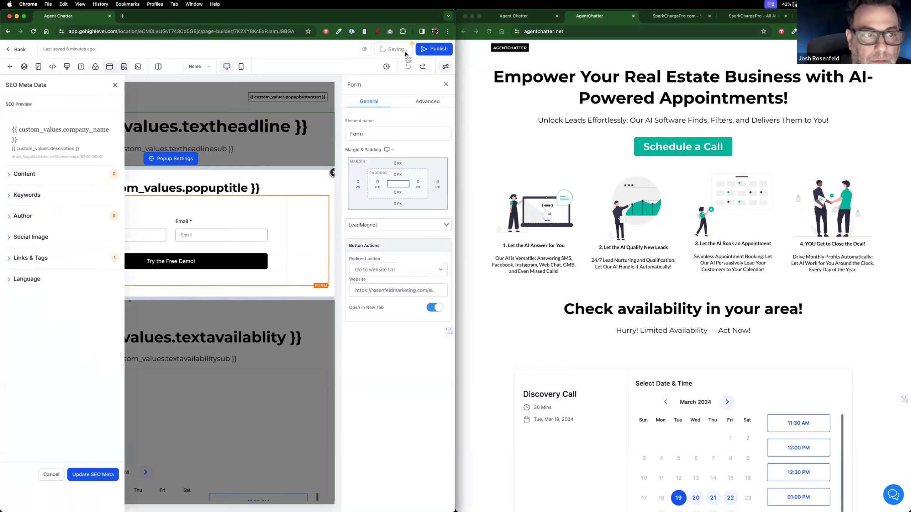
{"action": "right_click", "coordinate": [115, 86]}
Step: Duplicate the page builder tab into the right window and return it to the 1pager funnel steps
{"action": "right_click", "coordinate": [93, 15]}
{"action": "left_click", "coordinate": [108, 64]}
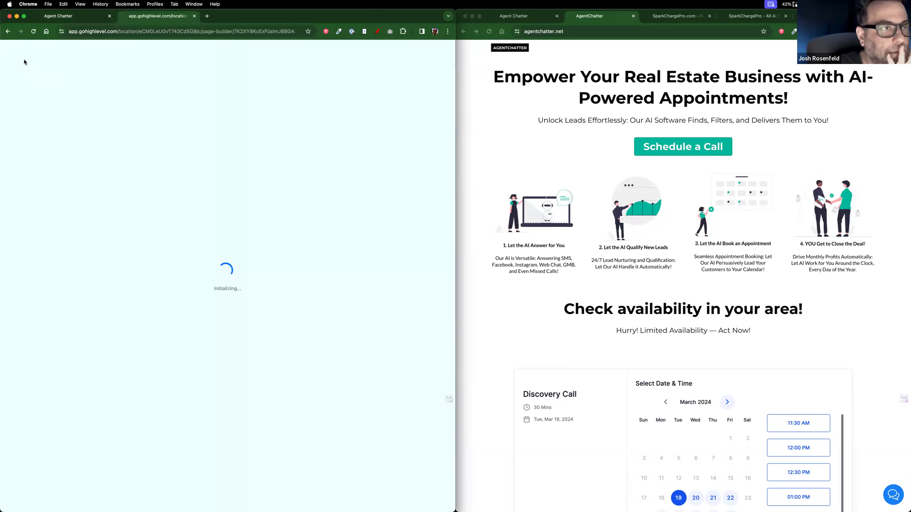
{"action": "left_click_drag", "start_coordinate": [157, 16], "coordinate": [577, 17]}
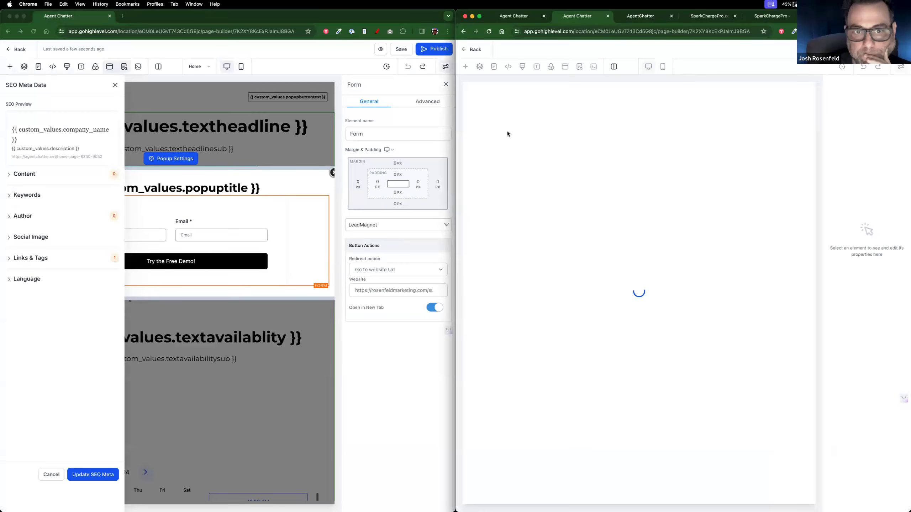
{"action": "left_click", "coordinate": [475, 49]}
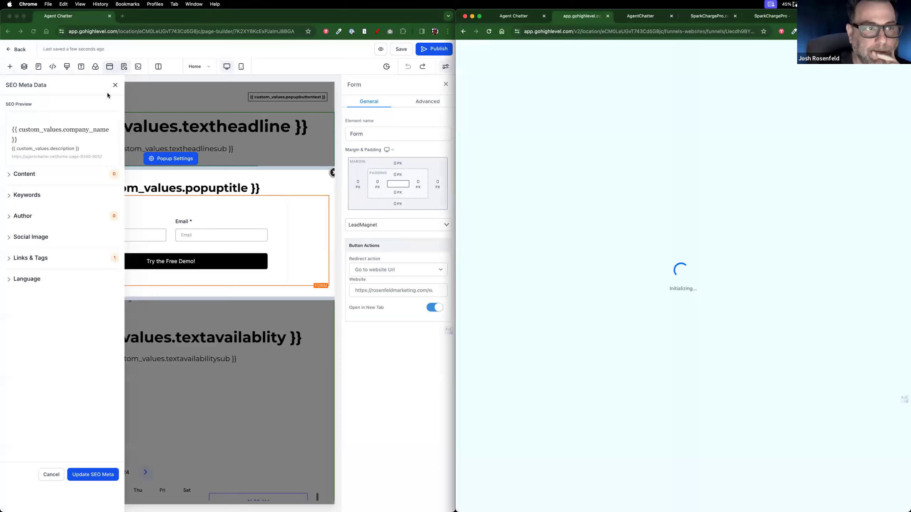
{"action": "left_click", "coordinate": [114, 85]}
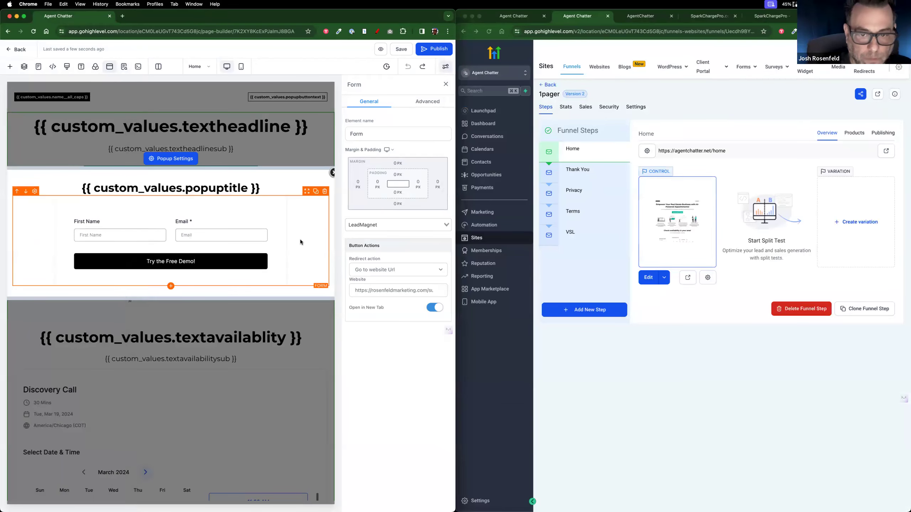
Step: Set the popup form's redirect action to Go to Next Step, then save and publish the page
{"action": "triple_click", "coordinate": [380, 290]}
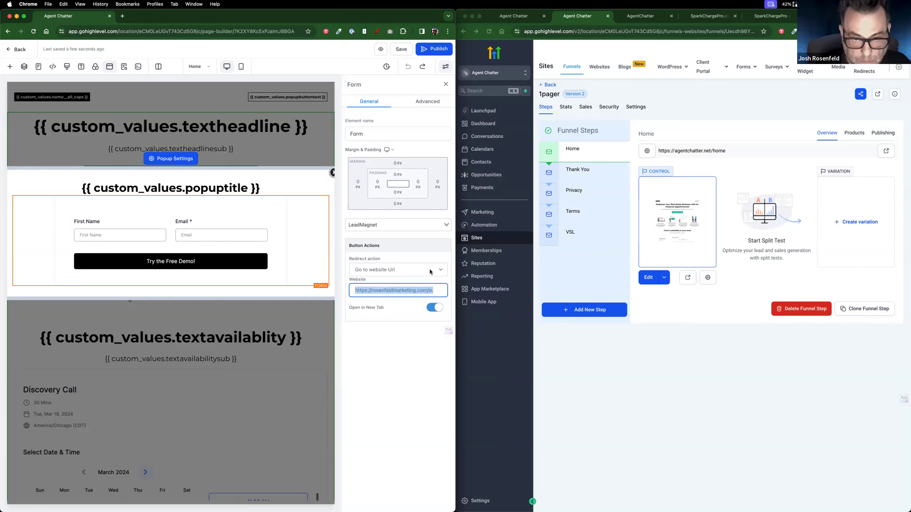
{"action": "left_click", "coordinate": [442, 268]}
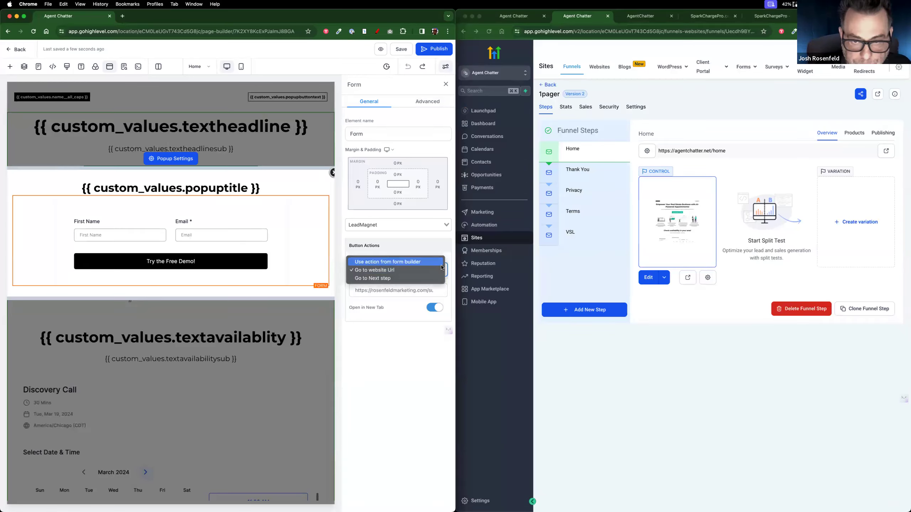
{"action": "left_click", "coordinate": [430, 275]}
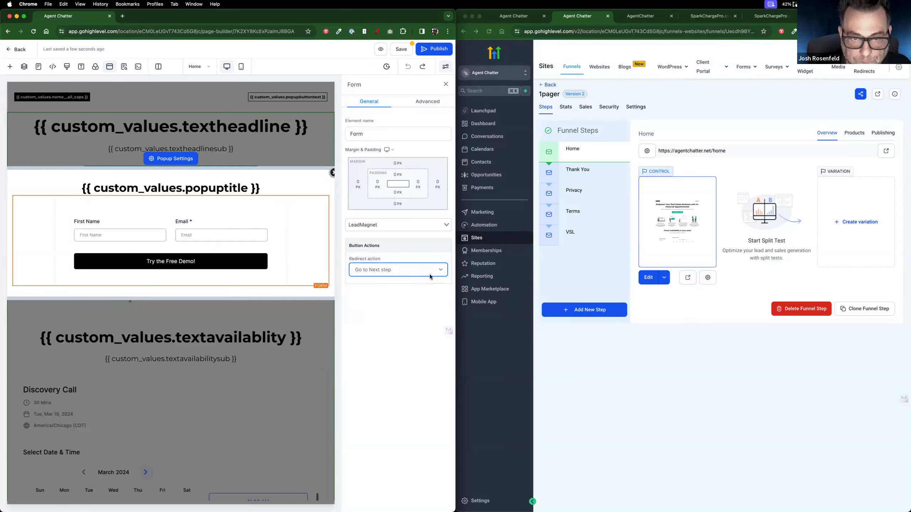
{"action": "left_click", "coordinate": [402, 49]}
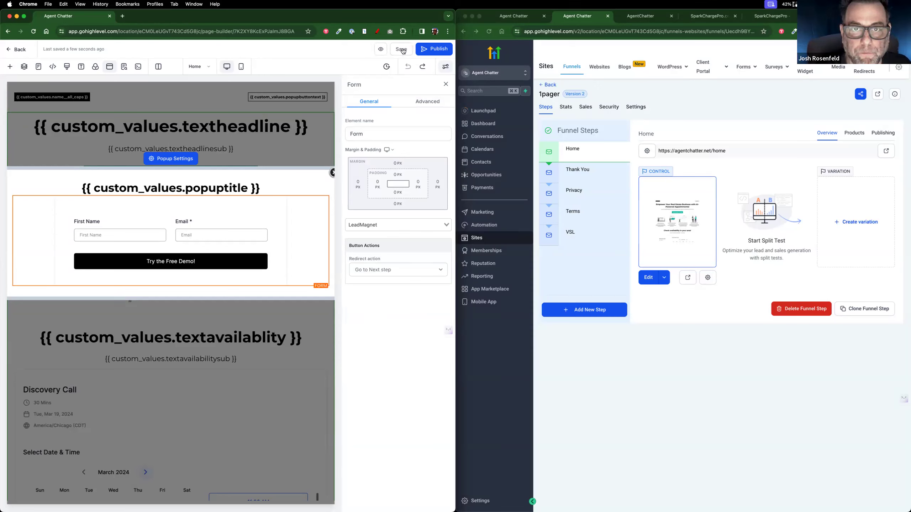
{"action": "left_click", "coordinate": [440, 52]}
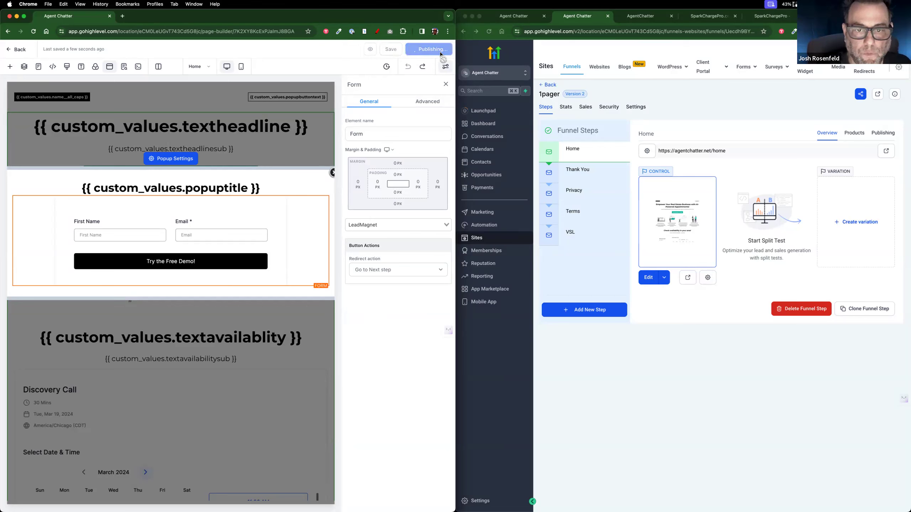
{"action": "left_click", "coordinate": [181, 158]}
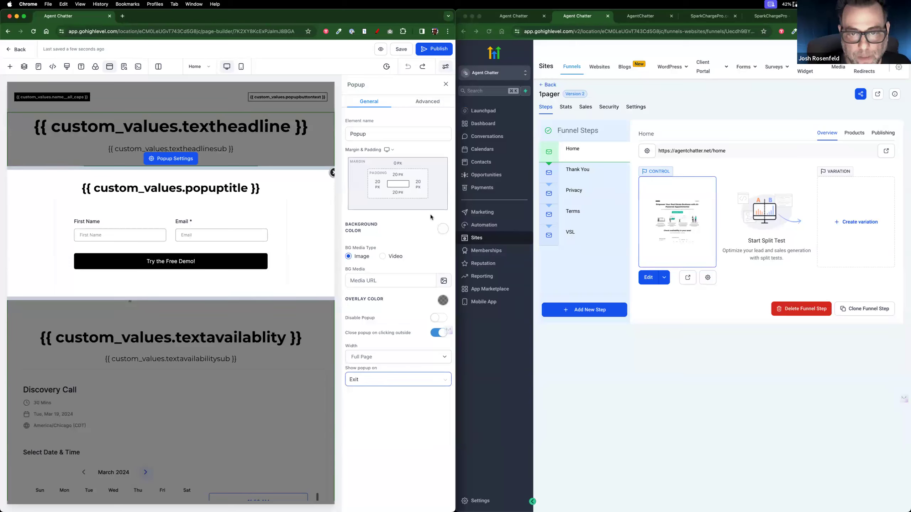
{"action": "left_click", "coordinate": [401, 49]}
Step: Republish the page, then clone the Home step within the 1pager funnel as Home (Clone)
{"action": "left_click", "coordinate": [434, 48]}
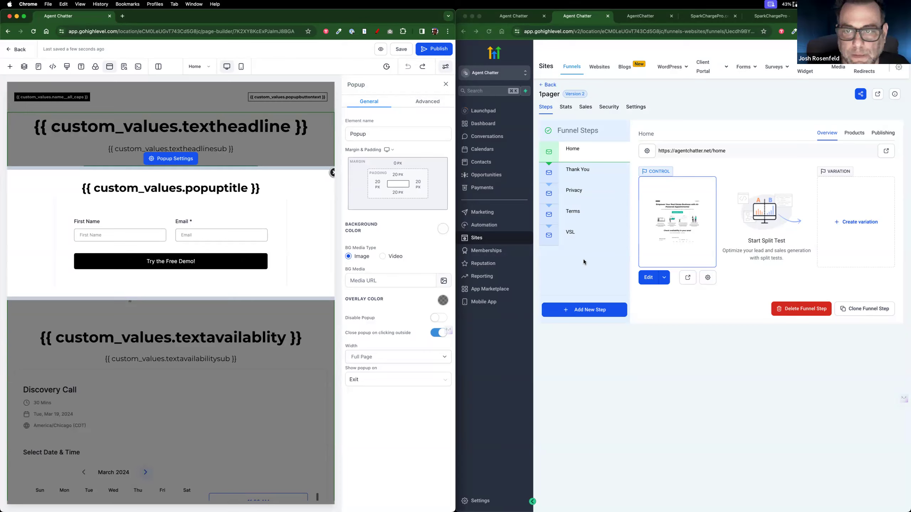
{"action": "left_click", "coordinate": [841, 382]}
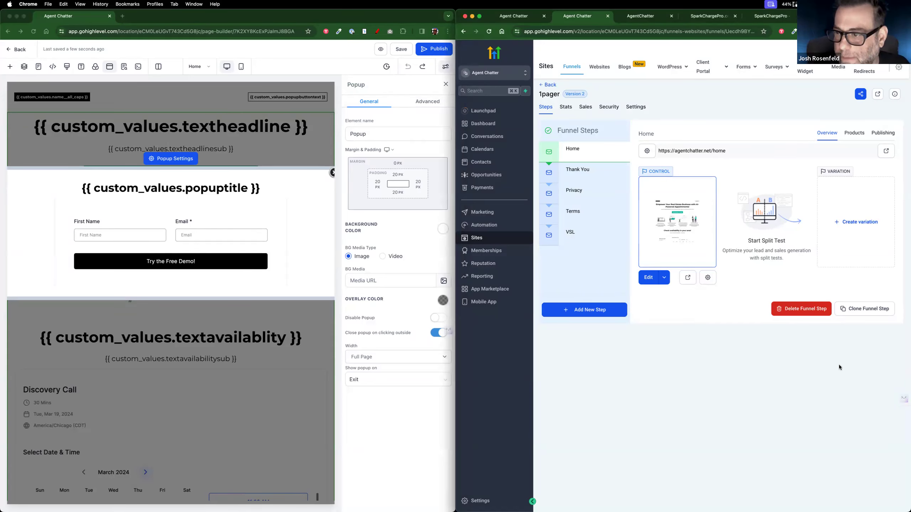
{"action": "left_click", "coordinate": [860, 309]}
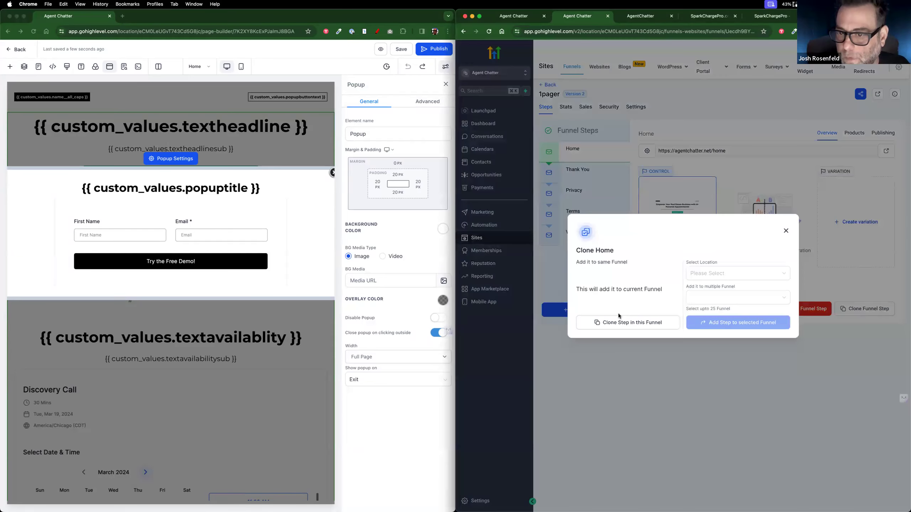
{"action": "left_click", "coordinate": [617, 323]}
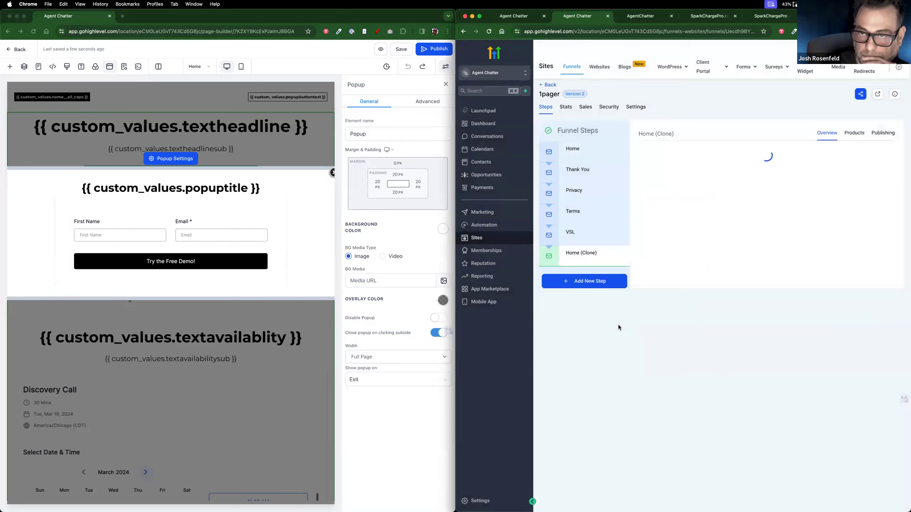
Step: Move Home (Clone) up under Home and rename the step Demo Page
{"action": "left_click_drag", "start_coordinate": [596, 257], "coordinate": [594, 175]}
{"action": "left_click", "coordinate": [645, 152]}
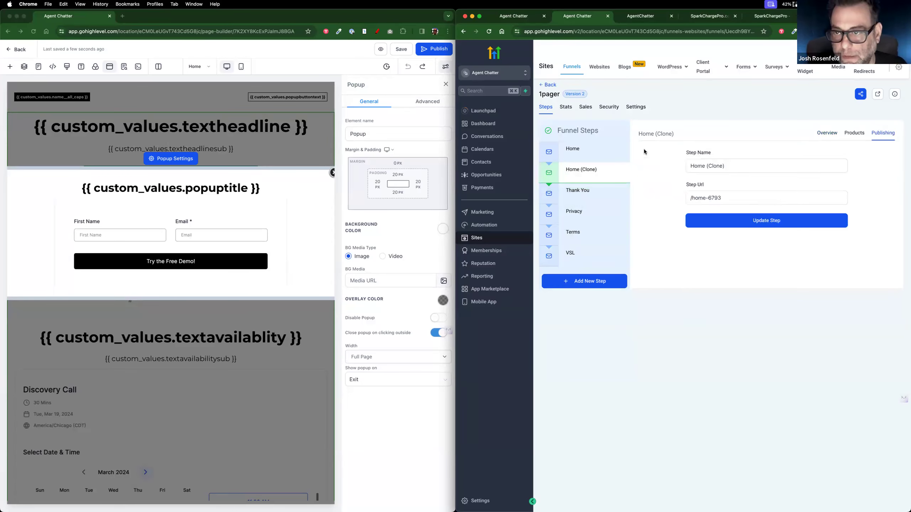
{"action": "type", "text": "Demo p[A"}
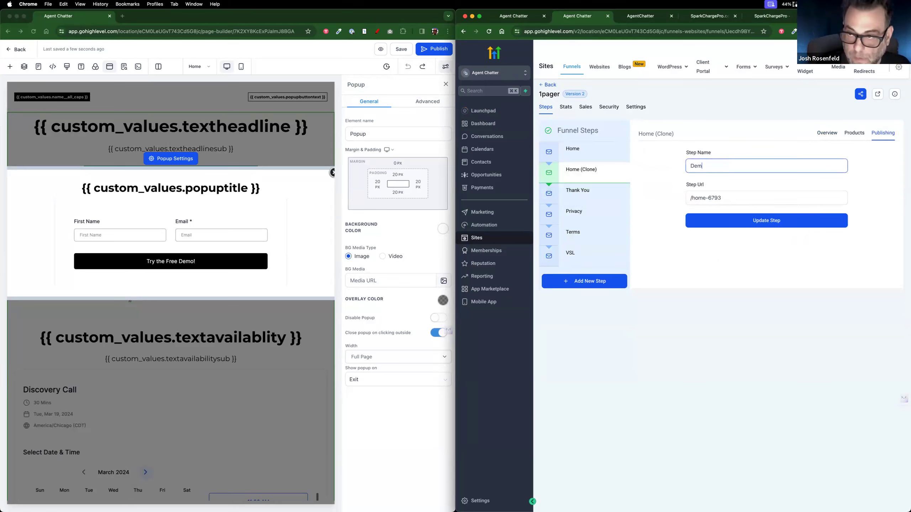
{"action": "key", "text": "BackSpace"}
{"action": "key", "text": "BackSpace"}
{"action": "key", "text": "BackSpace"}
{"action": "type", "text": "Pa"}
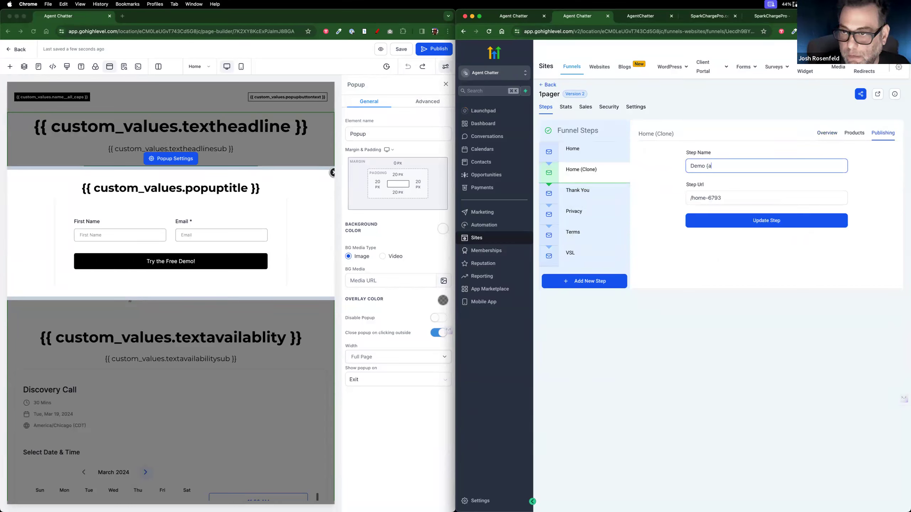
{"action": "type", "text": "ge"}
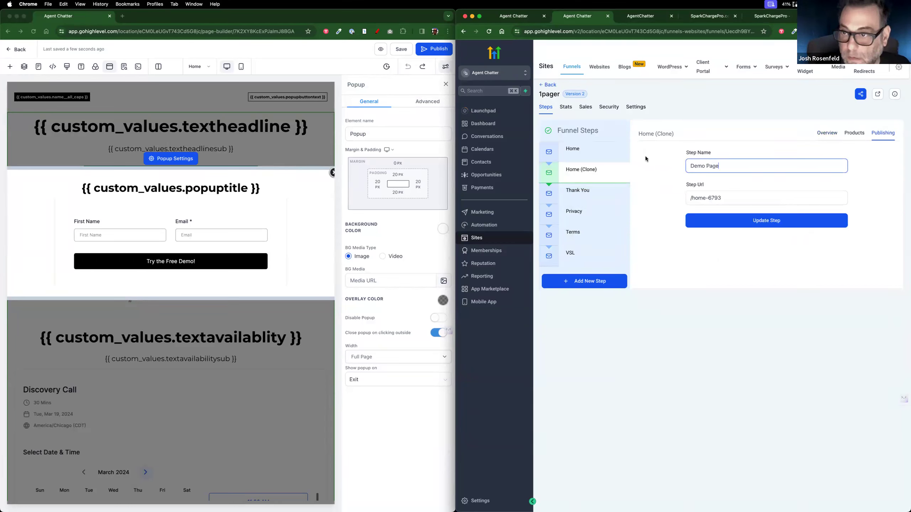
Step: Change the step URL from home-6793 to /demo, save, and open the Demo Page for editing
{"action": "left_click", "coordinate": [693, 198]}
{"action": "left_click_drag", "start_coordinate": [713, 201], "coordinate": [744, 201]}
{"action": "type", "text": "demo"}
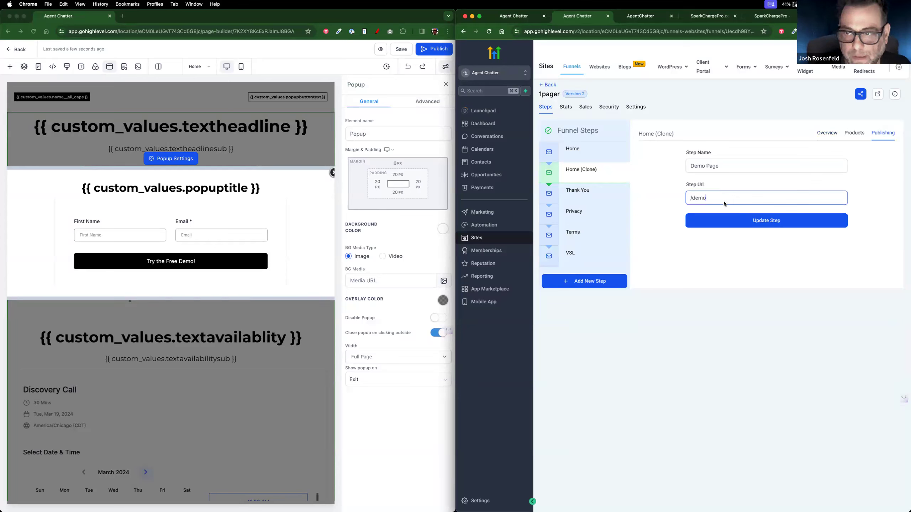
{"action": "left_click", "coordinate": [752, 223]}
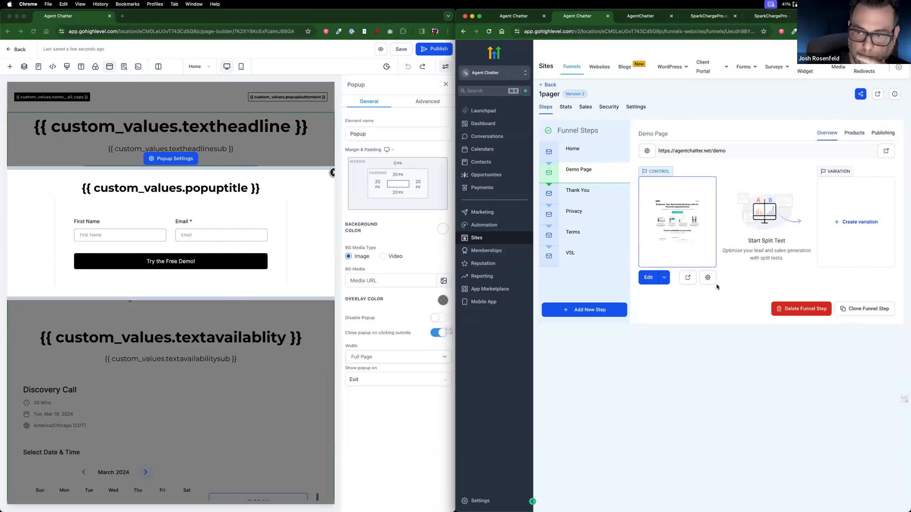
{"action": "left_click", "coordinate": [651, 278]}
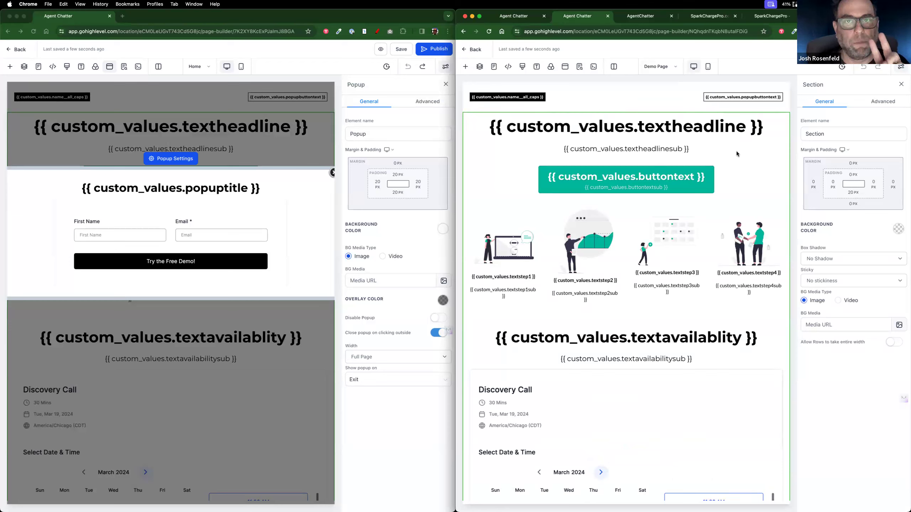
Step: Delete the call-to-action button row, the four-column illustrations row and the booking-calendar section
{"action": "left_click", "coordinate": [735, 177]}
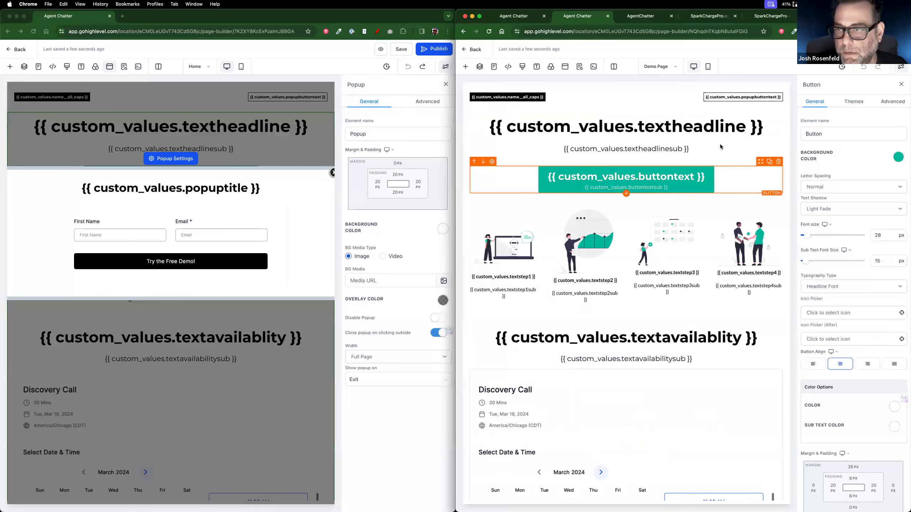
{"action": "left_click", "coordinate": [779, 162]}
{"action": "left_click", "coordinate": [701, 166]}
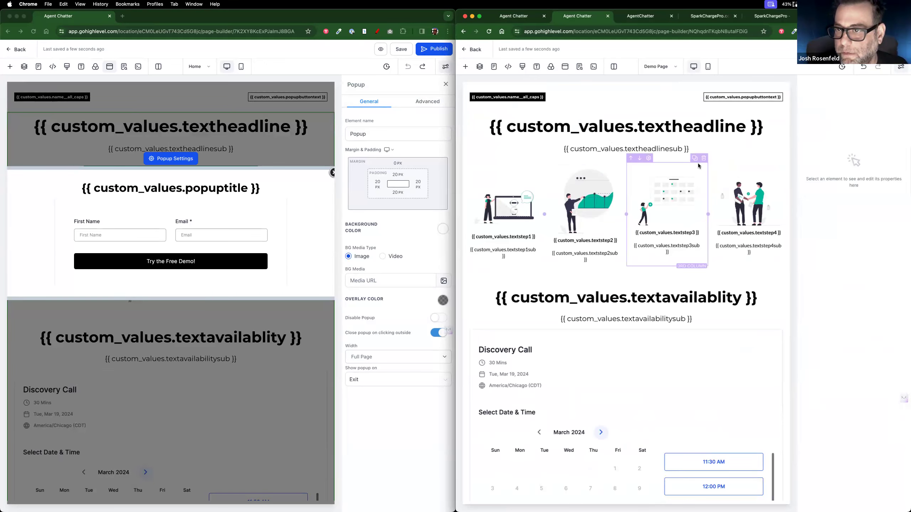
{"action": "left_click", "coordinate": [746, 162]}
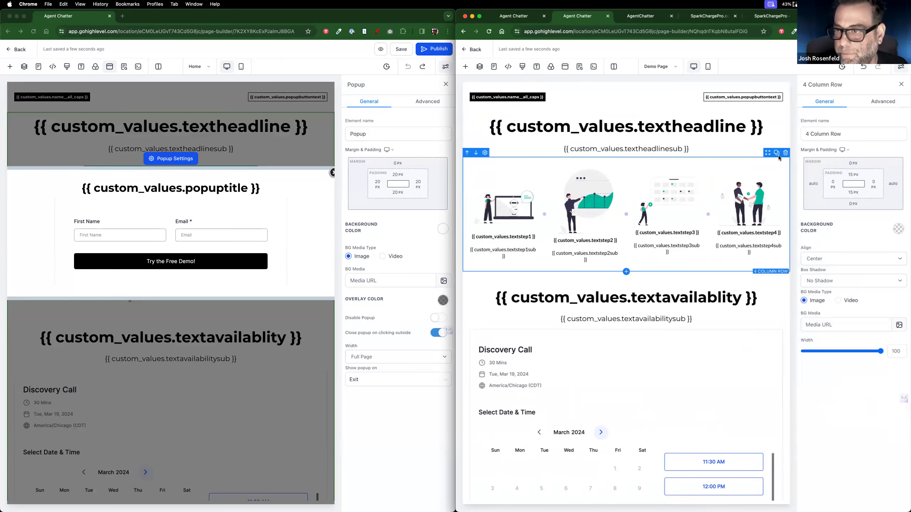
{"action": "left_click", "coordinate": [785, 153]}
{"action": "left_click", "coordinate": [775, 171]}
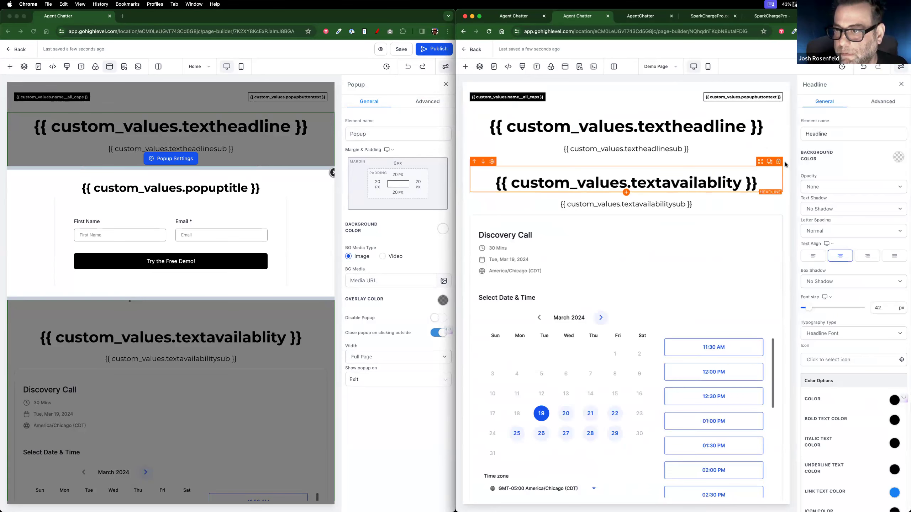
{"action": "left_click", "coordinate": [784, 158]}
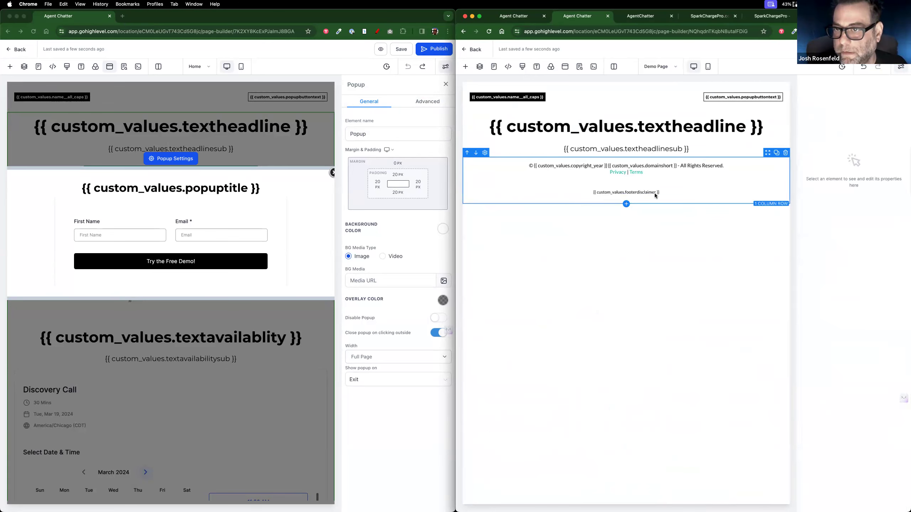
Step: Replace the headline custom-value placeholder with the text 'Chatbot Demos!'
{"action": "triple_click", "coordinate": [721, 126]}
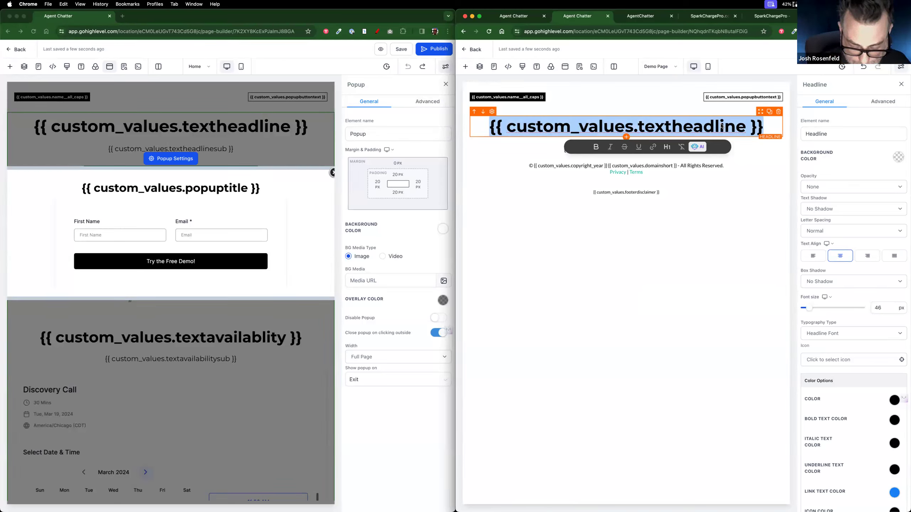
{"action": "type", "text": "Chatb"}
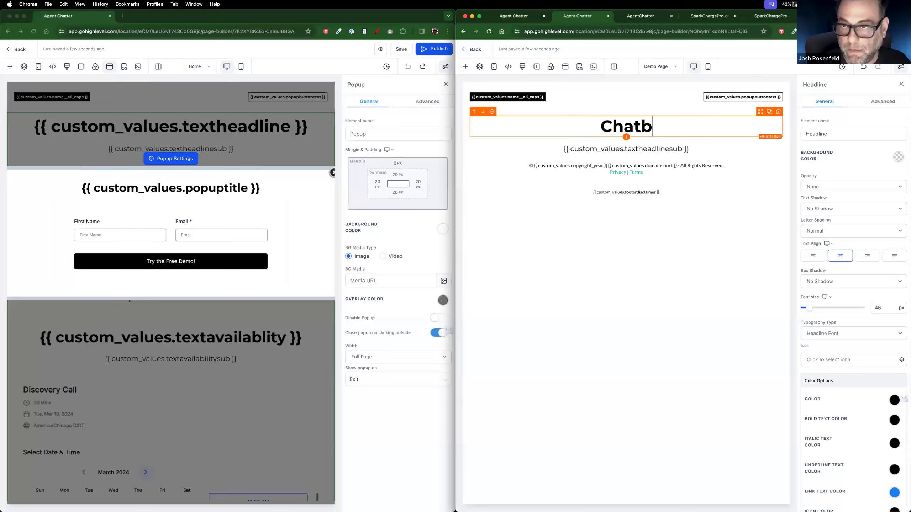
{"action": "type", "text": "ot Demos!"}
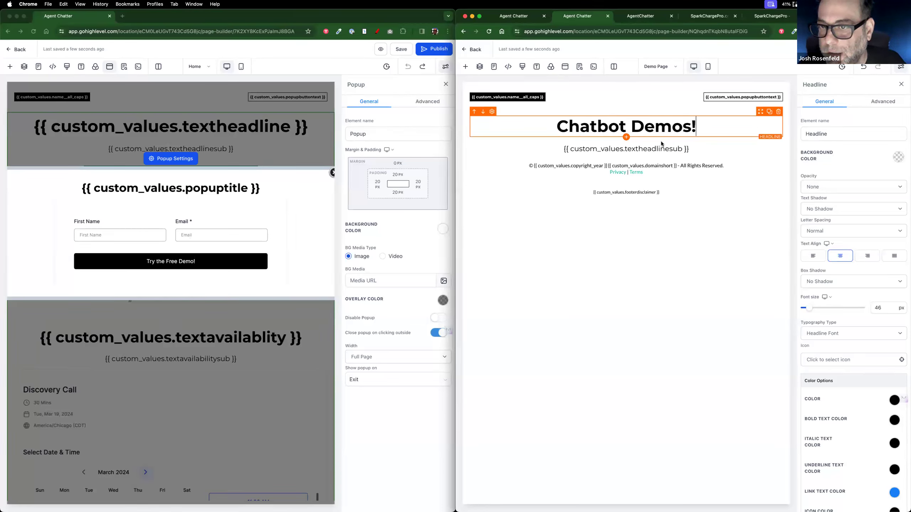
{"action": "left_click", "coordinate": [739, 107]}
{"action": "left_click", "coordinate": [672, 161]}
{"action": "left_click", "coordinate": [651, 135]}
{"action": "left_click", "coordinate": [625, 144]}
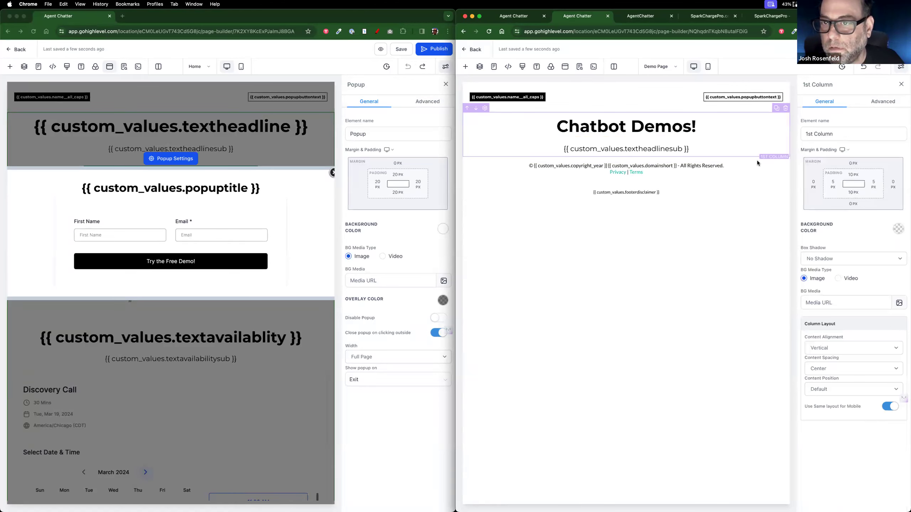
Step: Undo an accidental headline column duplicate and select the footer row
{"action": "left_click", "coordinate": [776, 108]}
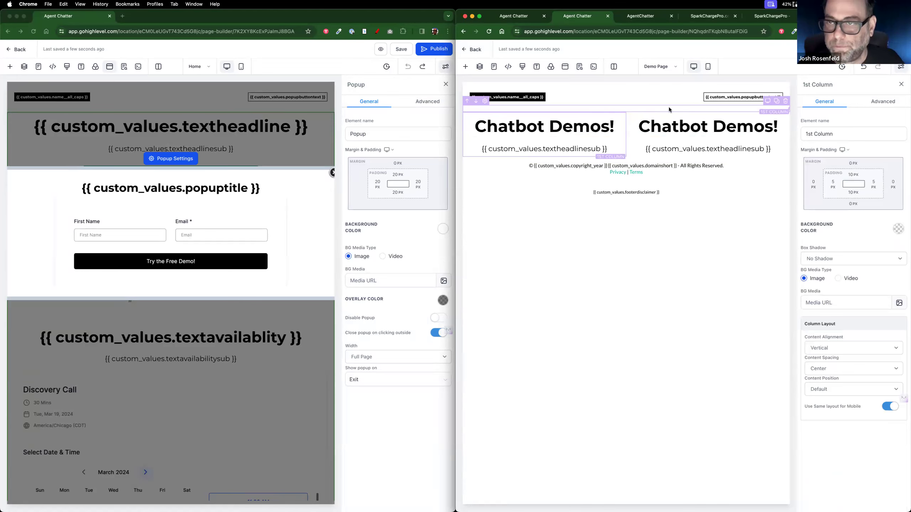
{"action": "left_click", "coordinate": [864, 67]}
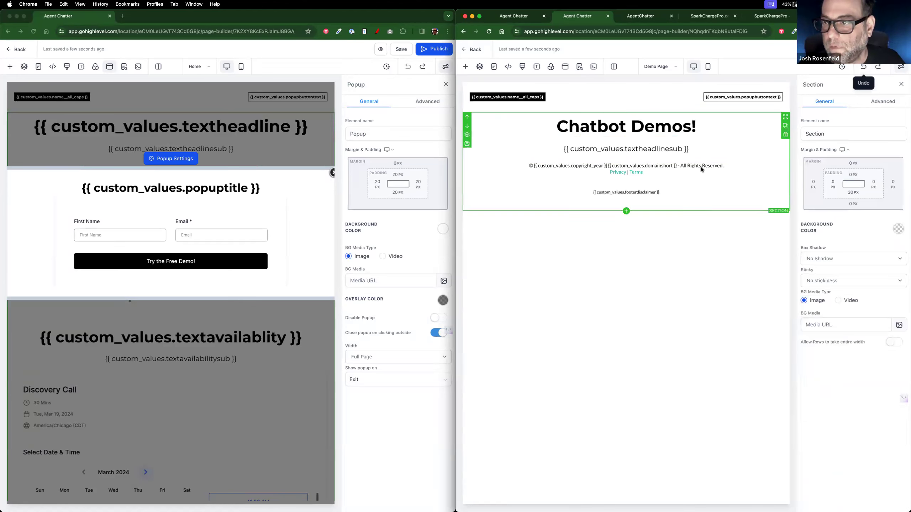
{"action": "left_click", "coordinate": [707, 150]}
{"action": "left_click", "coordinate": [720, 124]}
{"action": "left_click", "coordinate": [694, 102]}
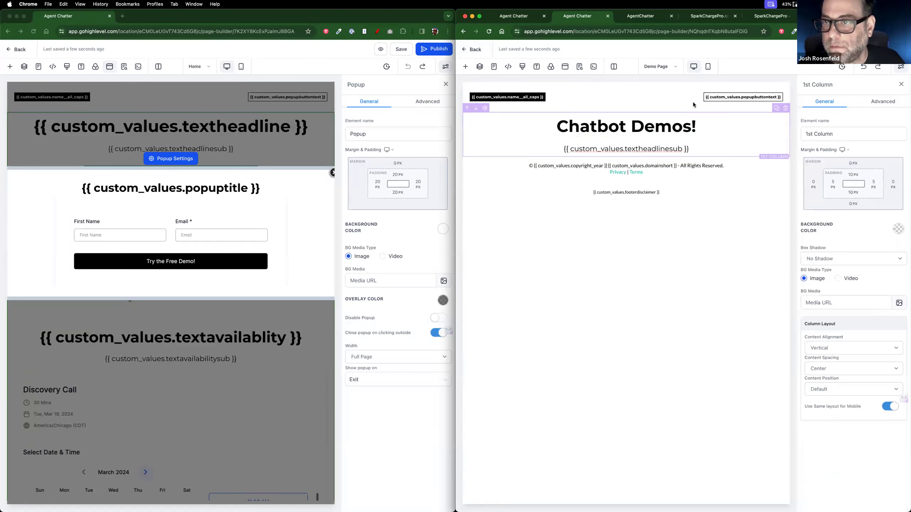
{"action": "left_click", "coordinate": [614, 101]}
{"action": "left_click", "coordinate": [627, 108]}
{"action": "left_click", "coordinate": [627, 98]}
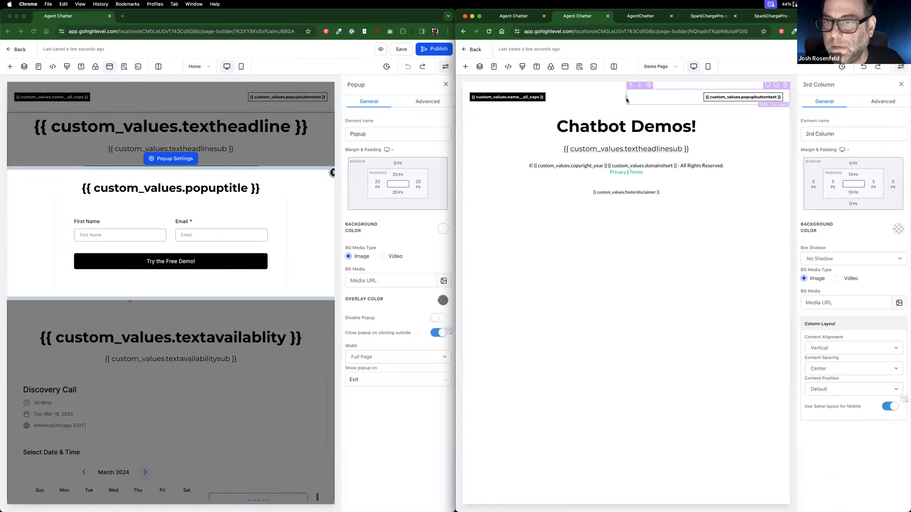
{"action": "left_click", "coordinate": [618, 99]}
{"action": "left_click", "coordinate": [621, 99]}
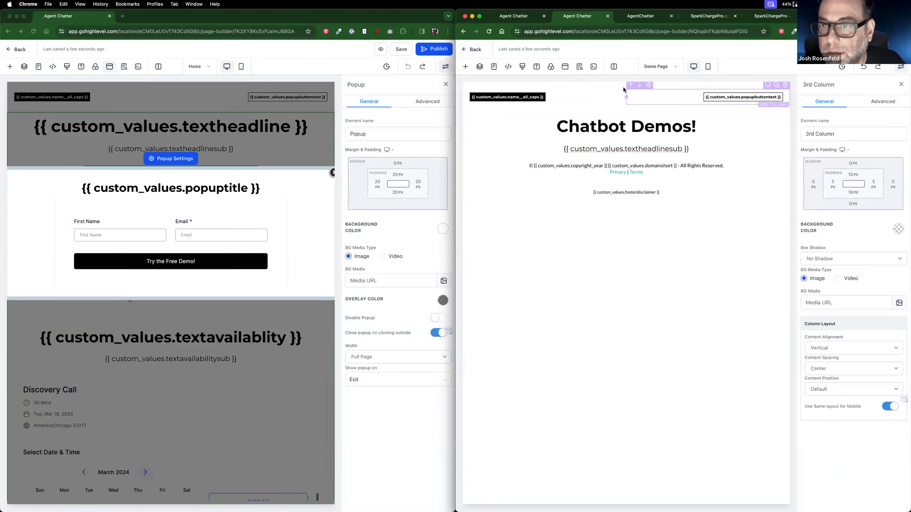
{"action": "left_click", "coordinate": [621, 88]}
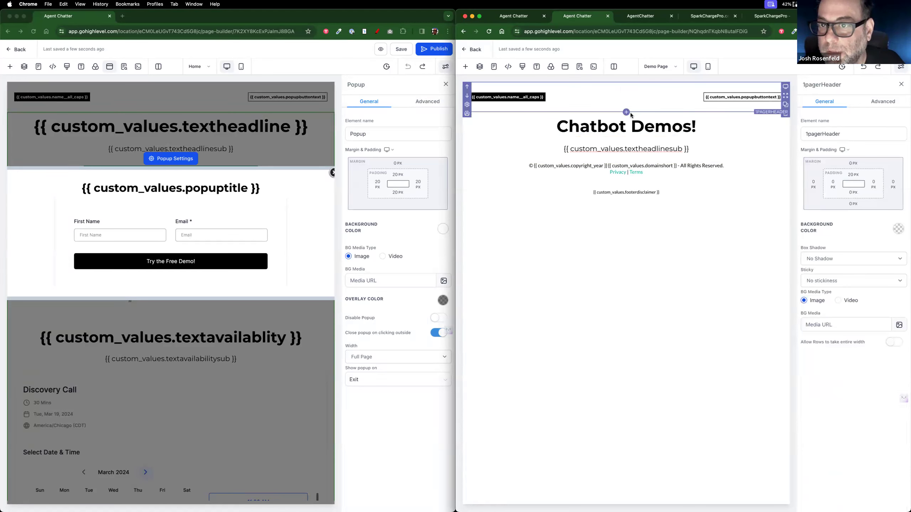
{"action": "left_click", "coordinate": [626, 132]}
{"action": "left_click", "coordinate": [627, 152]}
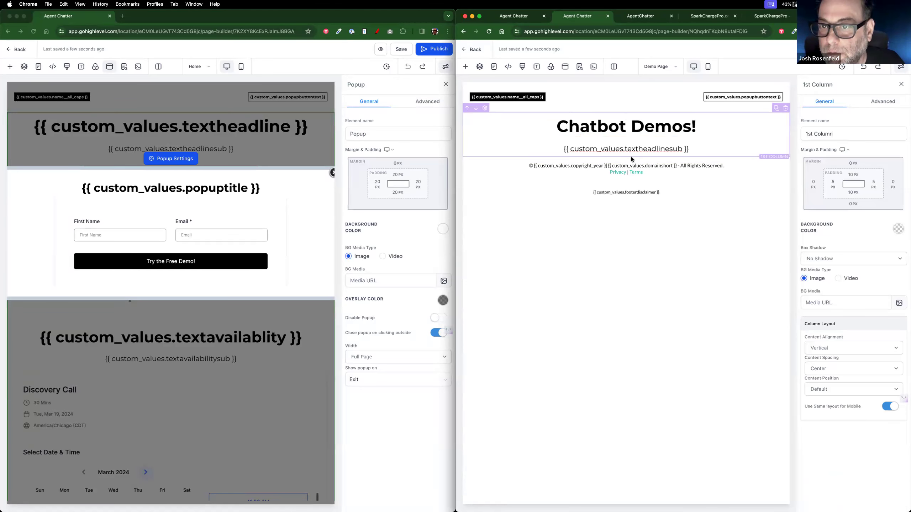
{"action": "left_click", "coordinate": [631, 159]}
Step: Add a 2 Column row, move it up under the headline, and delete the subheadline
{"action": "left_click", "coordinate": [626, 204]}
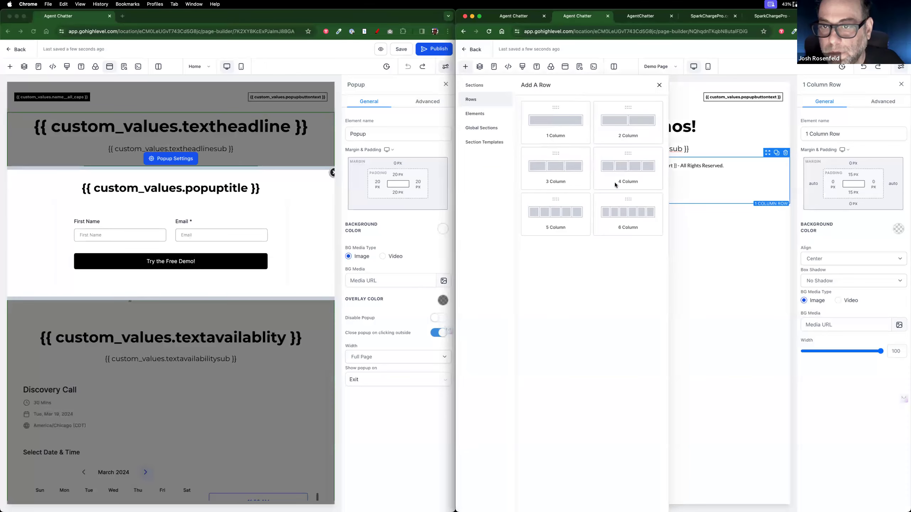
{"action": "left_click", "coordinate": [637, 122]}
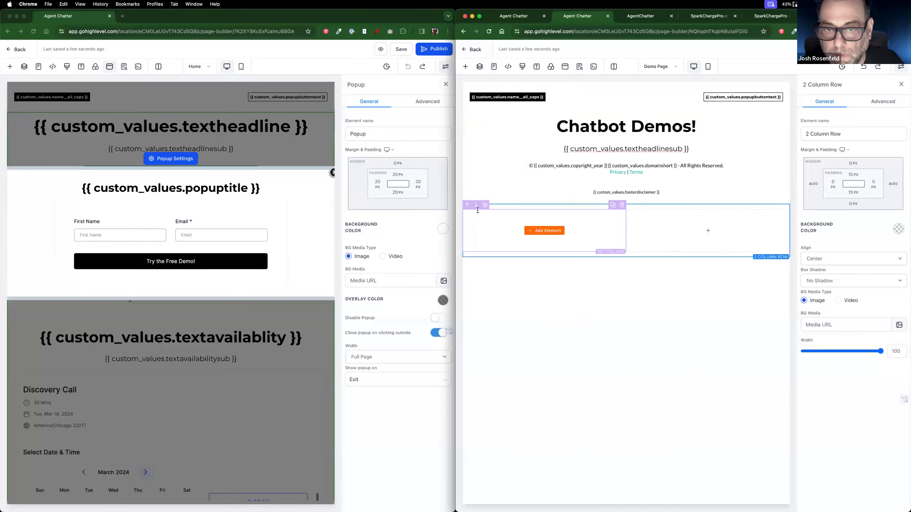
{"action": "left_click", "coordinate": [467, 205]}
{"action": "left_click", "coordinate": [681, 227]}
{"action": "left_click", "coordinate": [581, 206]}
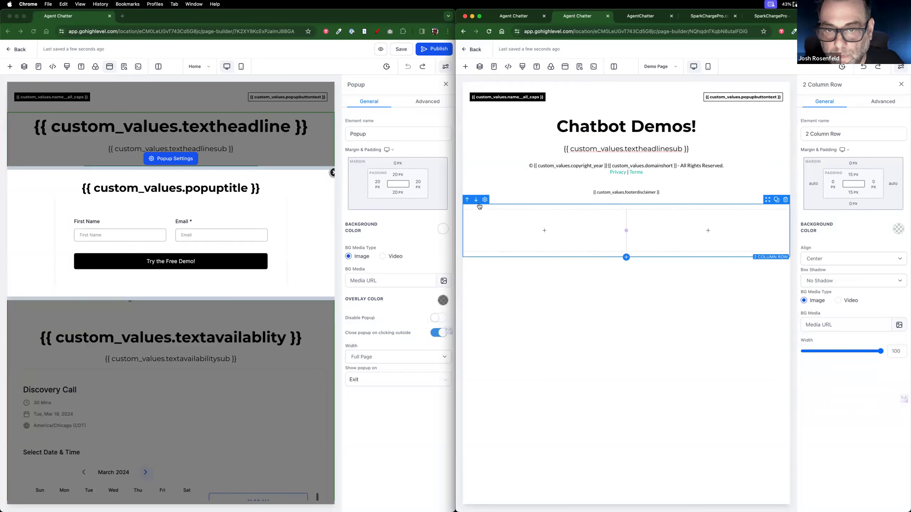
{"action": "left_click_drag", "start_coordinate": [480, 206], "coordinate": [469, 194]}
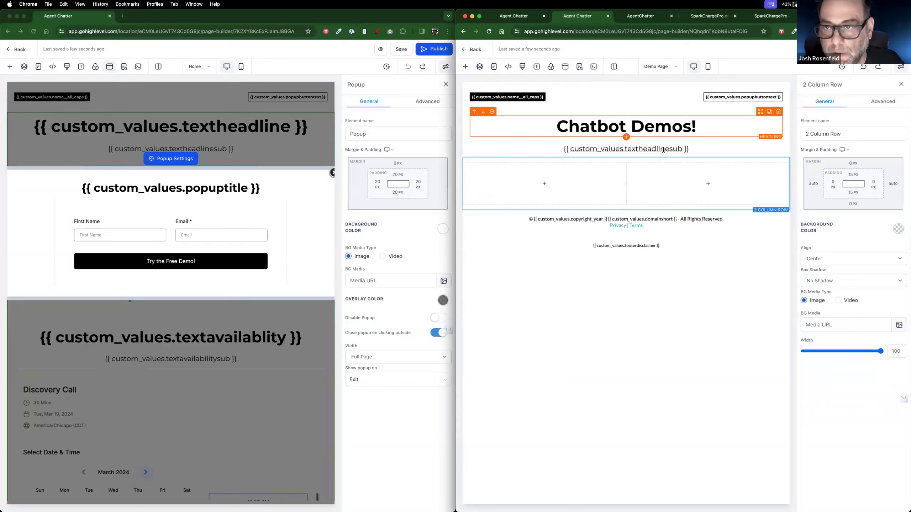
{"action": "left_click", "coordinate": [663, 150]}
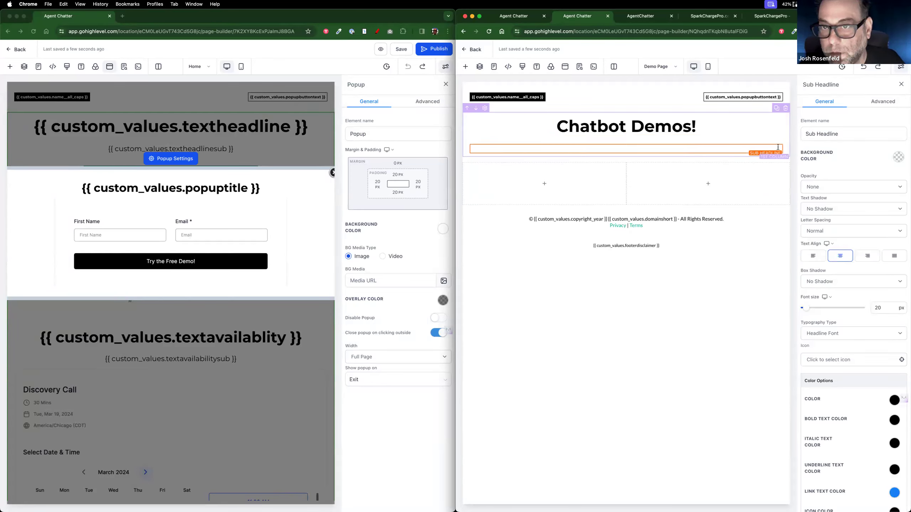
{"action": "left_click", "coordinate": [777, 142]}
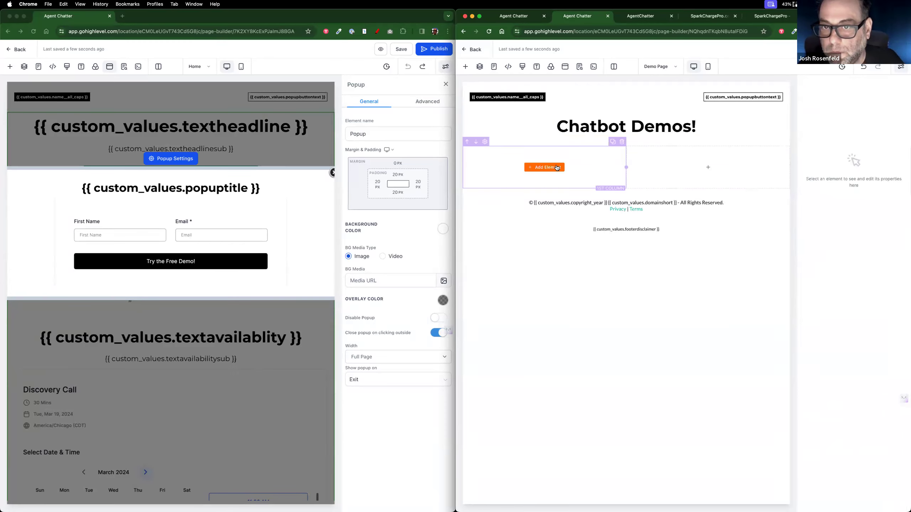
Step: Add a button element to the empty left column and open its background colour palette
{"action": "left_click", "coordinate": [557, 167]}
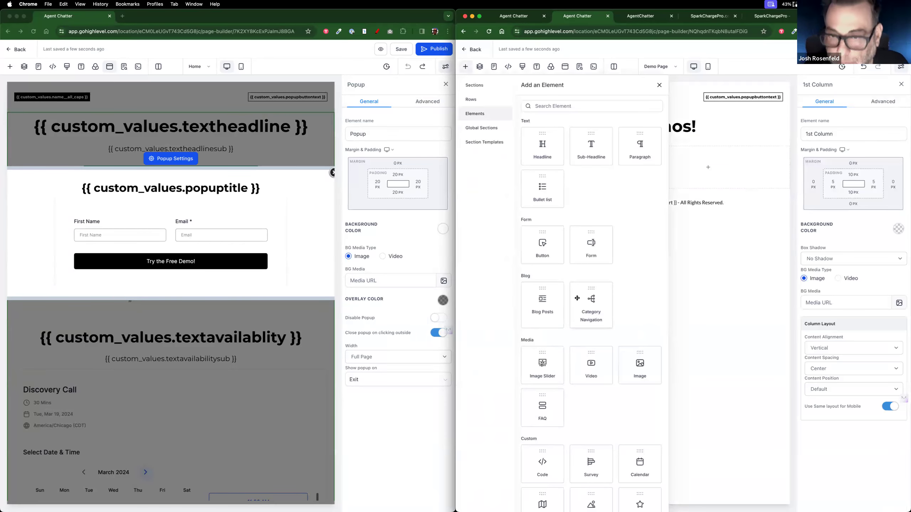
{"action": "left_click", "coordinate": [543, 245]}
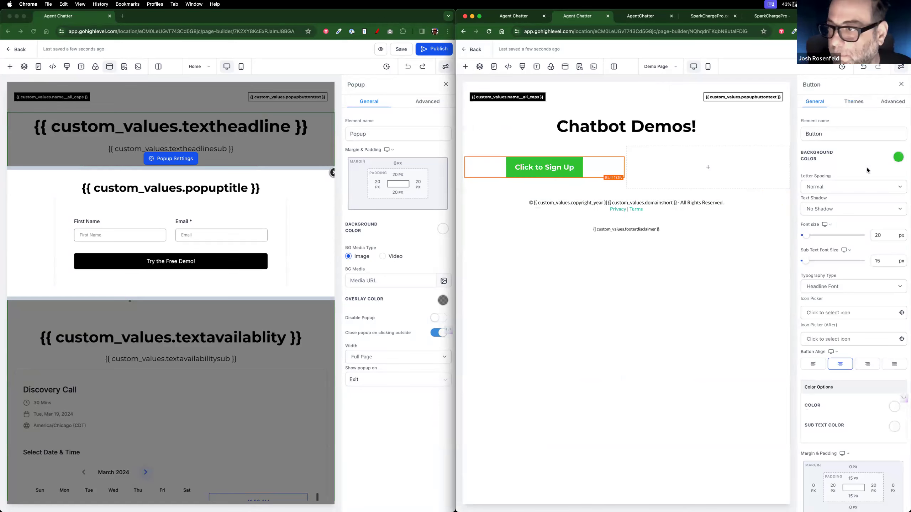
{"action": "left_click", "coordinate": [897, 157]}
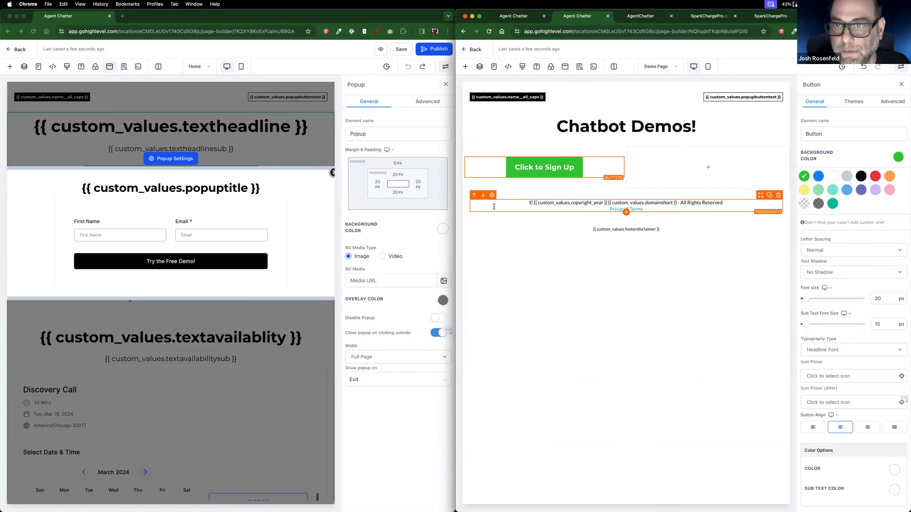
Step: Check the live AgentChatter page, then return to the funnel overview
{"action": "left_click", "coordinate": [641, 18]}
{"action": "left_click", "coordinate": [526, 20]}
{"action": "left_click", "coordinate": [7, 52]}
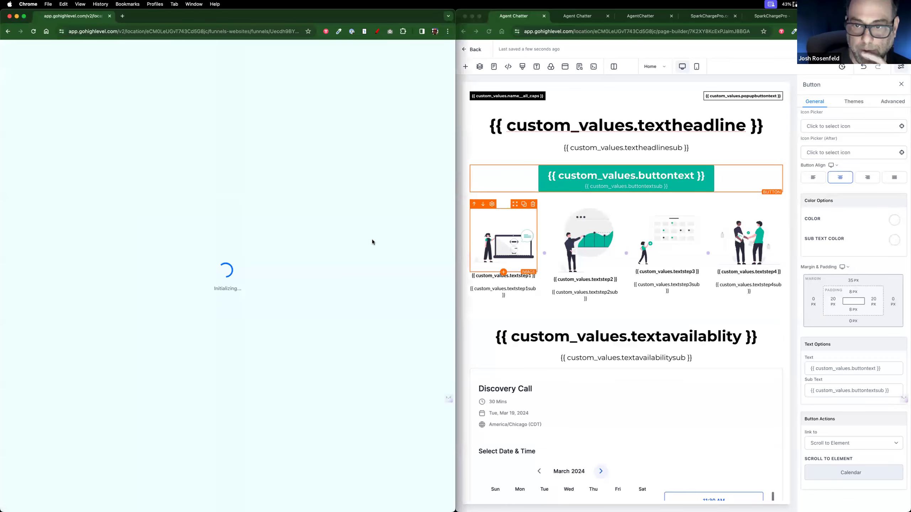
Step: In Settings > Custom Values, copy the Color custom value key
{"action": "left_click", "coordinate": [577, 16]}
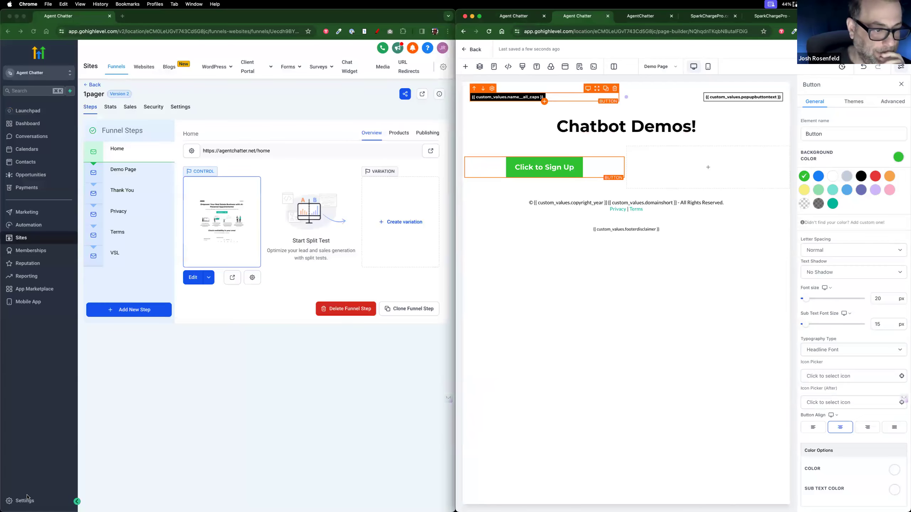
{"action": "left_click", "coordinate": [28, 500]}
{"action": "left_click", "coordinate": [28, 501]}
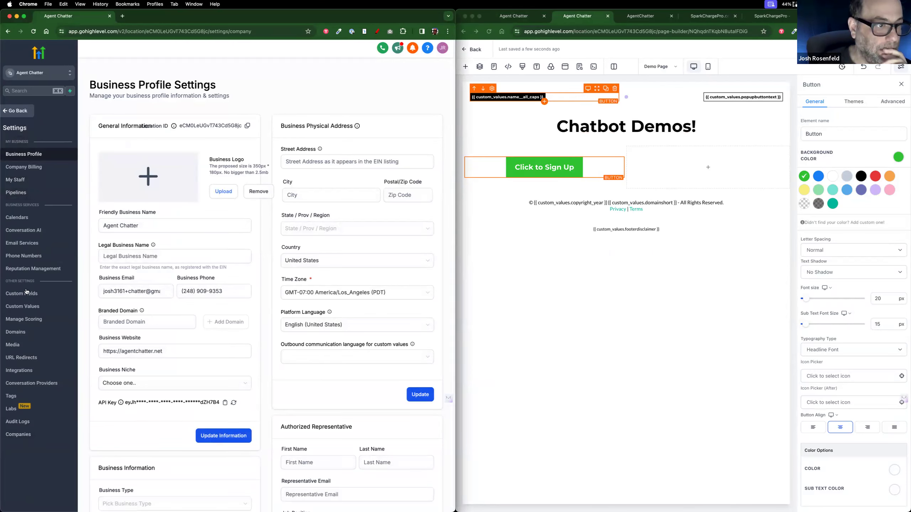
{"action": "left_click", "coordinate": [23, 306]}
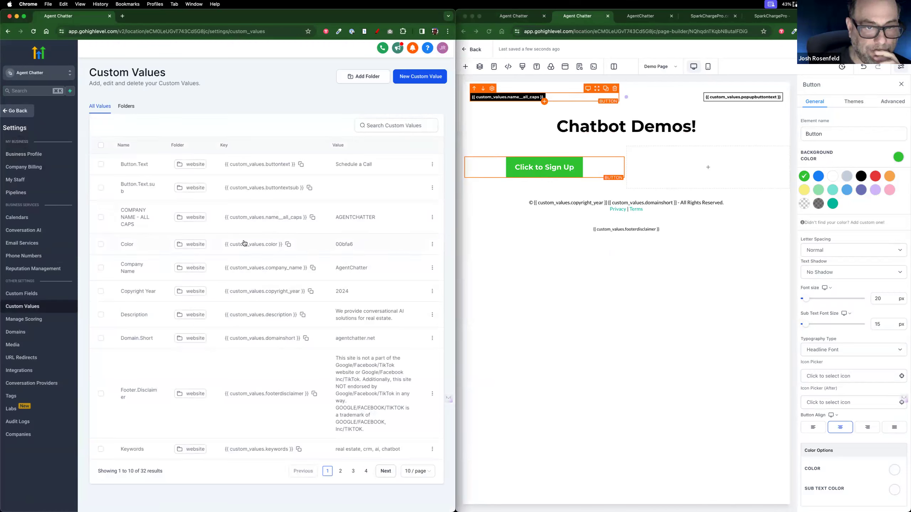
{"action": "left_click", "coordinate": [288, 244]}
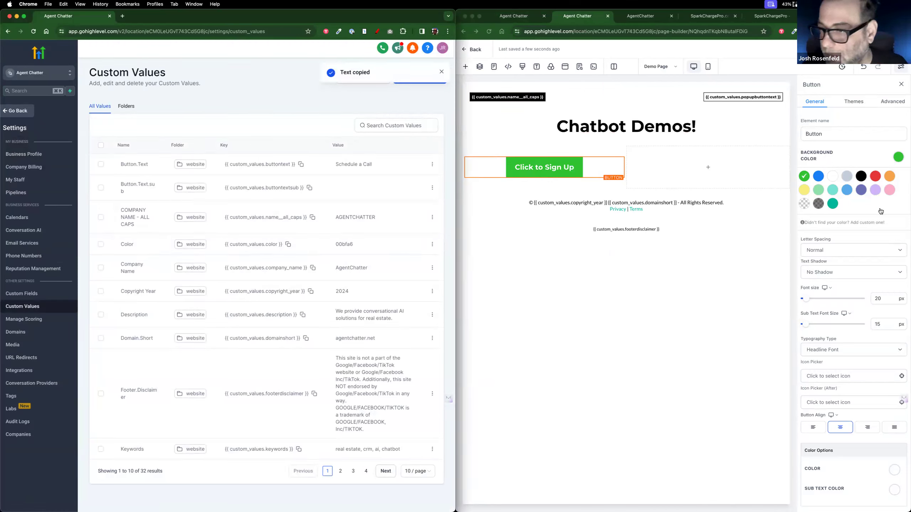
Step: Try adding the Color value as a custom swatch, cancel the duplicate, and make the button teal
{"action": "left_click", "coordinate": [865, 223]}
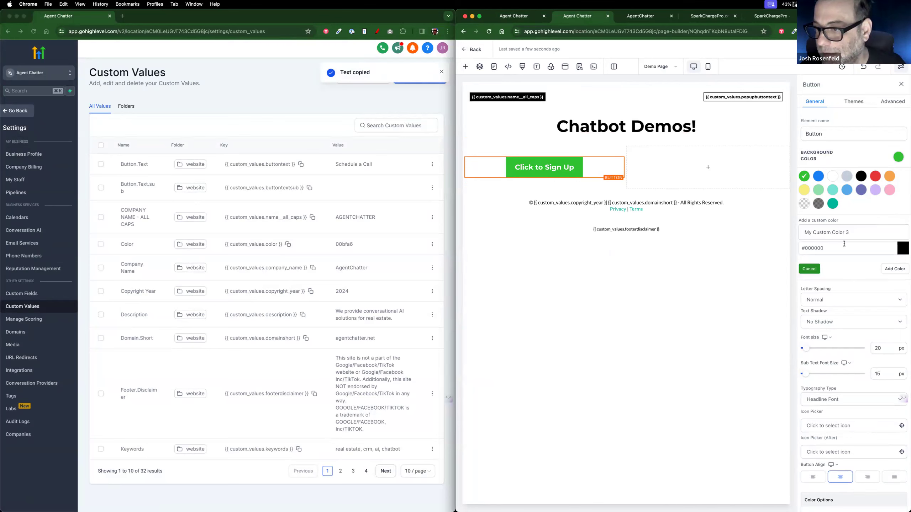
{"action": "key", "text": "super+v"}
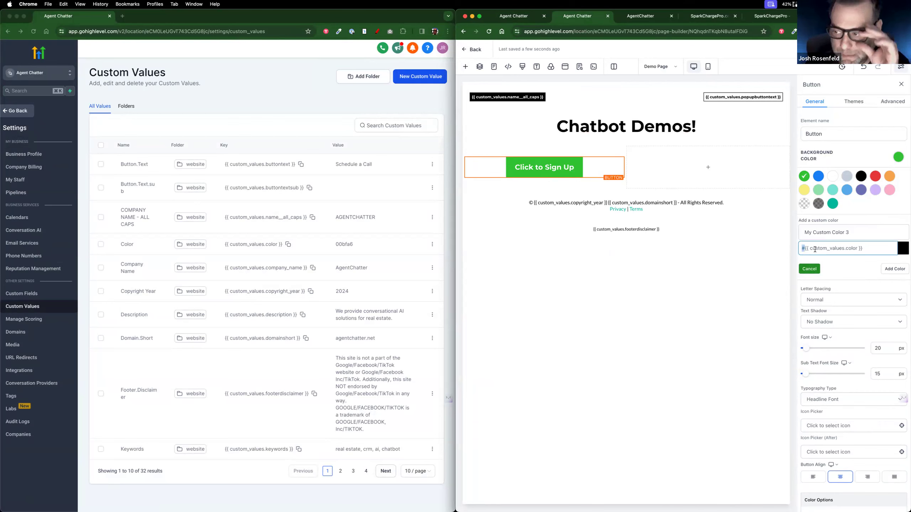
{"action": "left_click", "coordinate": [888, 268]}
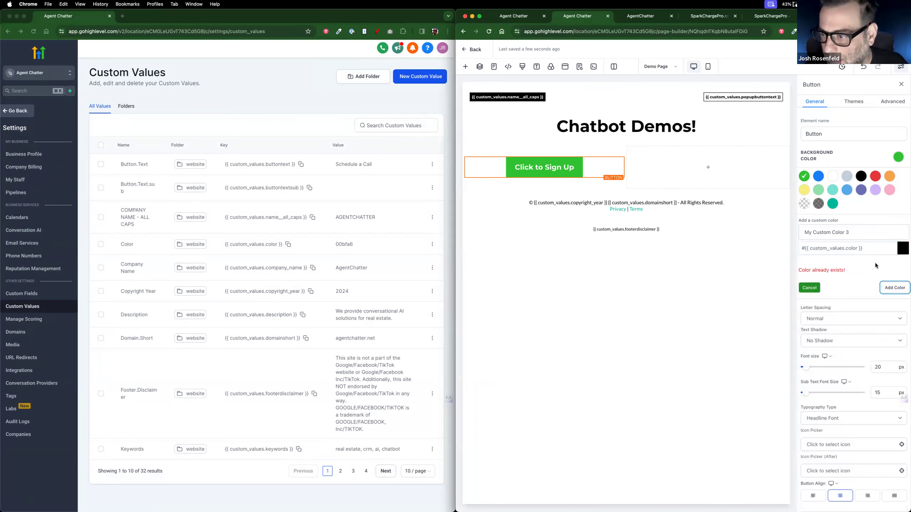
{"action": "left_click", "coordinate": [804, 288]}
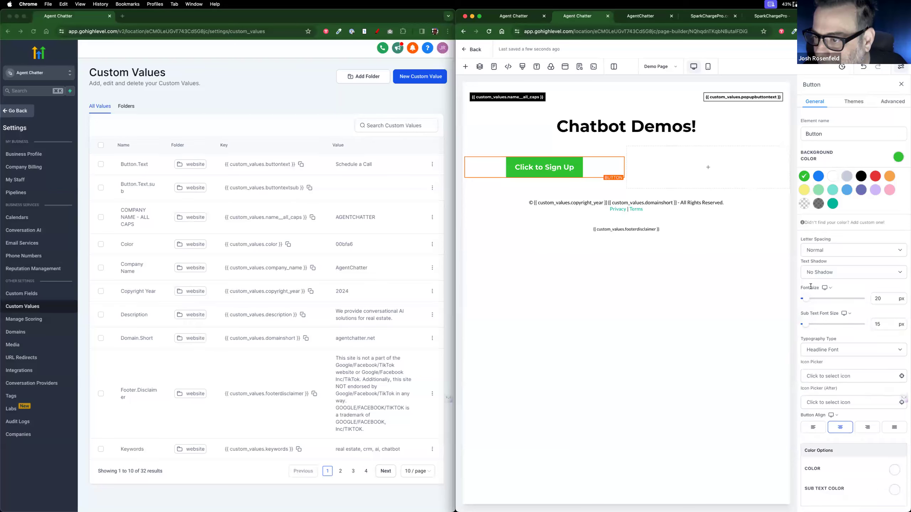
{"action": "left_click", "coordinate": [832, 204]}
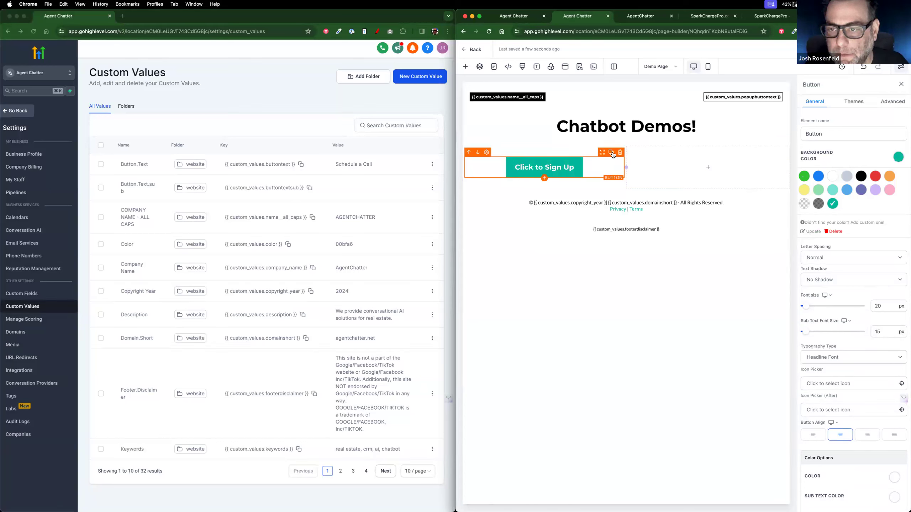
Step: Duplicate the sign-up button into the right column and set the row margins to 40 px top, 100 px bottom
{"action": "left_click", "coordinate": [611, 154]}
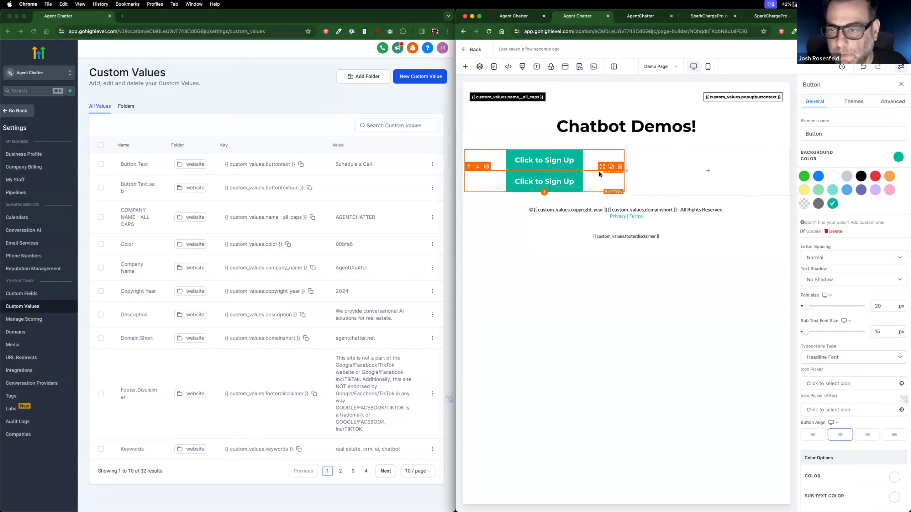
{"action": "left_click_drag", "start_coordinate": [602, 167], "coordinate": [724, 169]}
{"action": "left_click", "coordinate": [774, 176]}
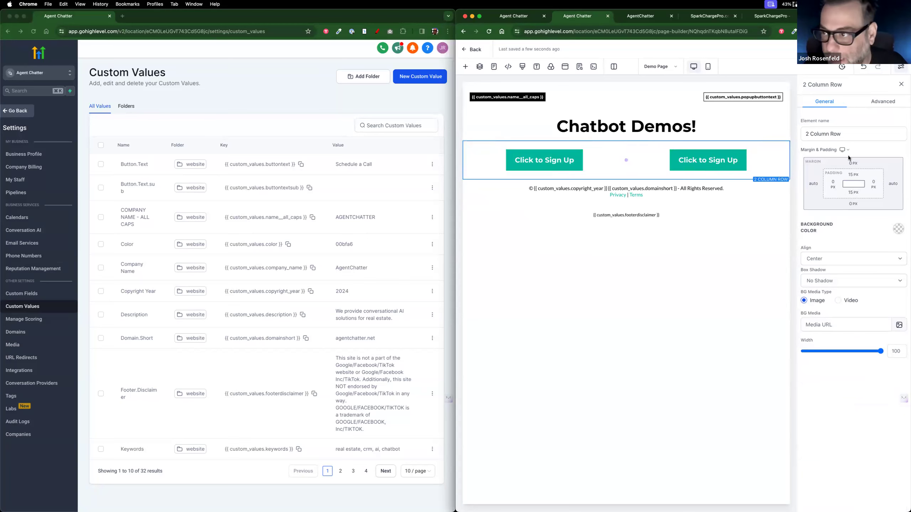
{"action": "left_click", "coordinate": [850, 167]}
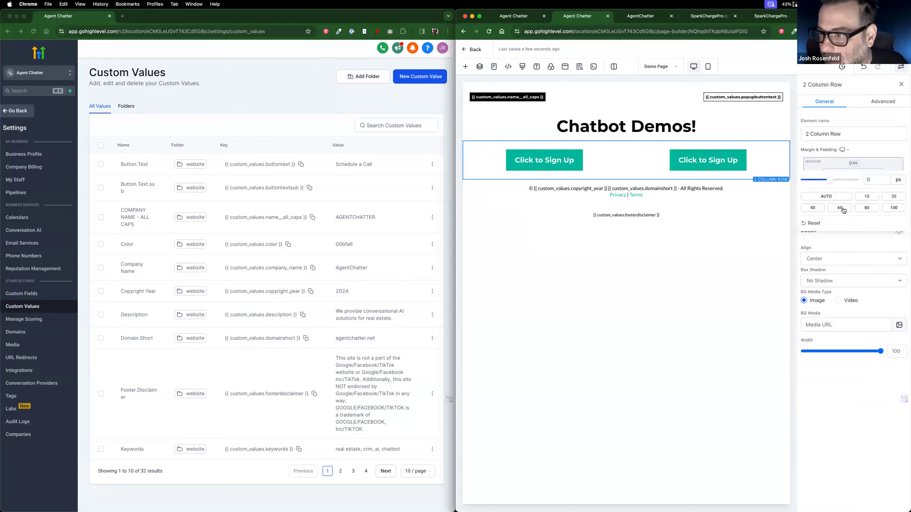
{"action": "left_click", "coordinate": [812, 208]}
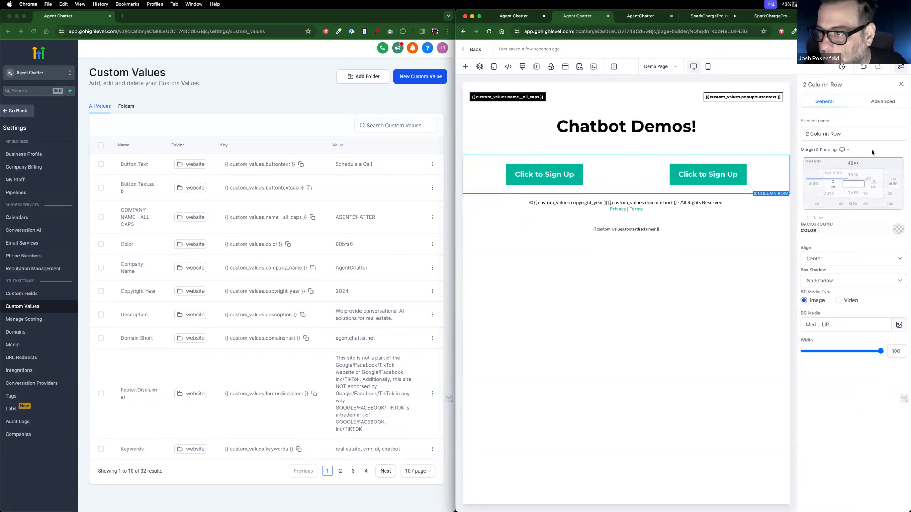
{"action": "left_click", "coordinate": [853, 203]}
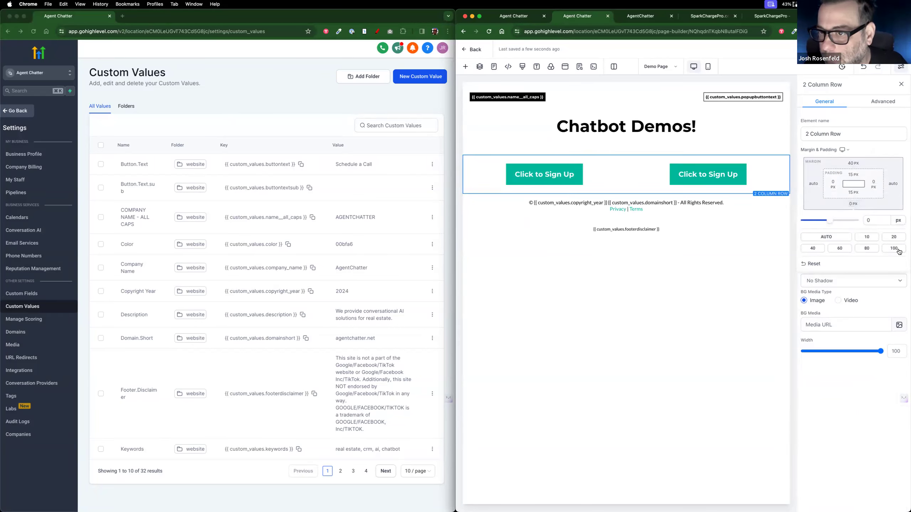
{"action": "left_click", "coordinate": [894, 249]}
Step: Delete the footer disclaimer paragraph
{"action": "left_click", "coordinate": [629, 222]}
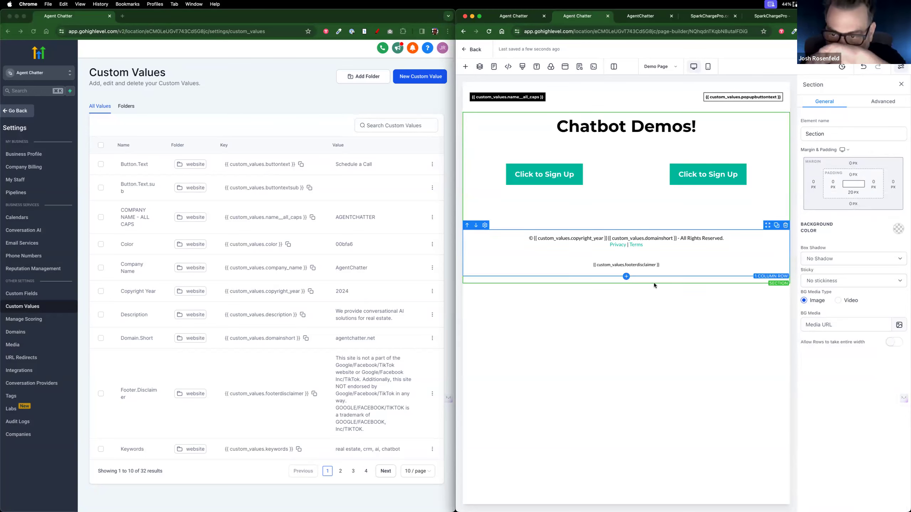
{"action": "left_click", "coordinate": [690, 264]}
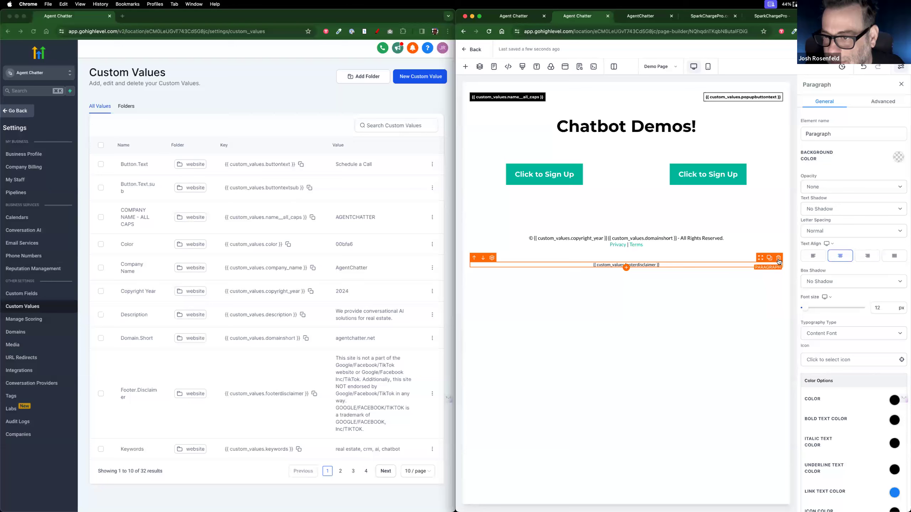
{"action": "left_click", "coordinate": [779, 258]}
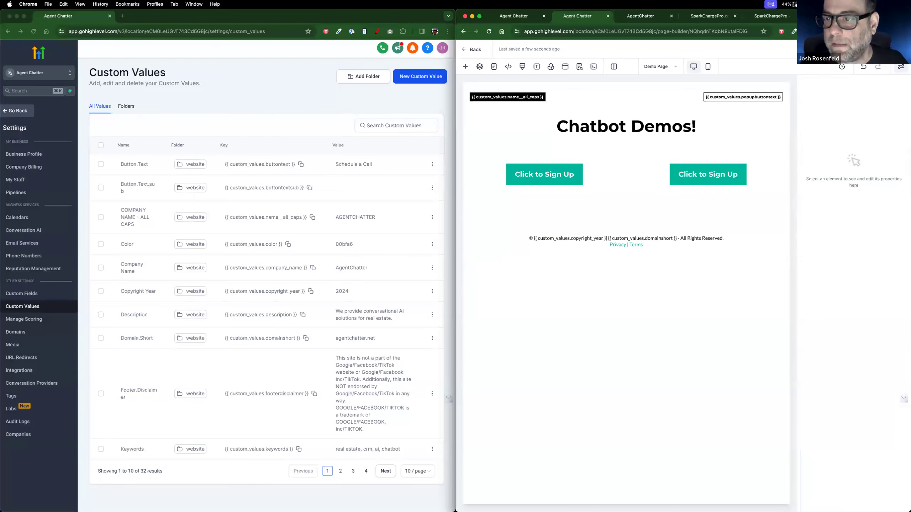
Step: Append '- Demo' to the SEO meta title after the company_name placeholder and save
{"action": "left_click", "coordinate": [579, 67]}
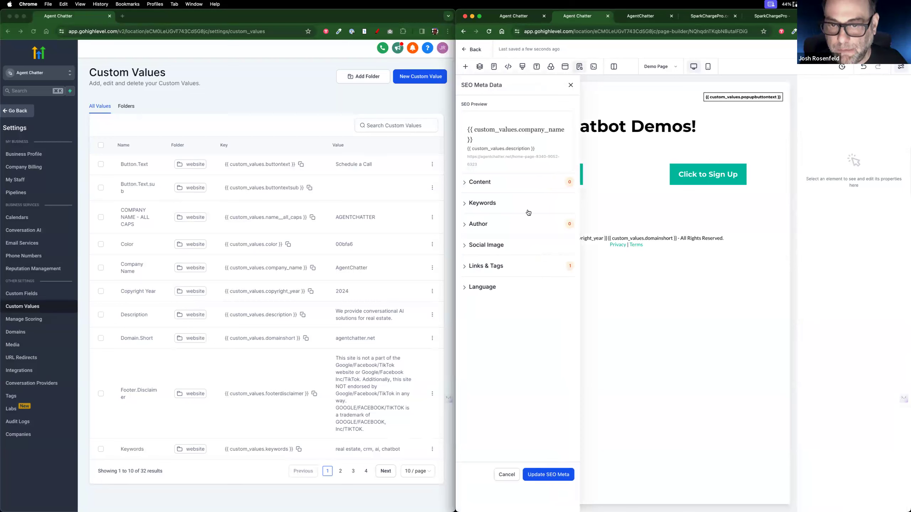
{"action": "left_click", "coordinate": [470, 183]}
{"action": "left_click_drag", "start_coordinate": [465, 208], "coordinate": [548, 208]}
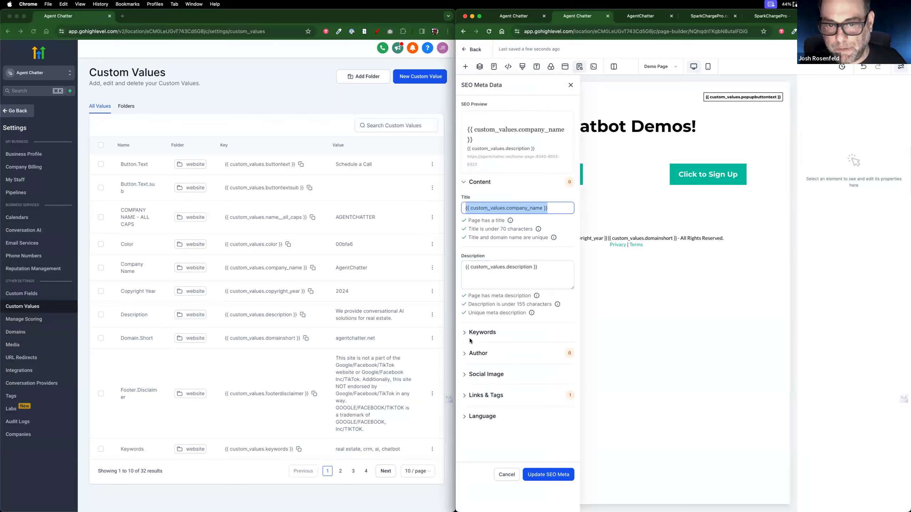
{"action": "left_click", "coordinate": [556, 209]}
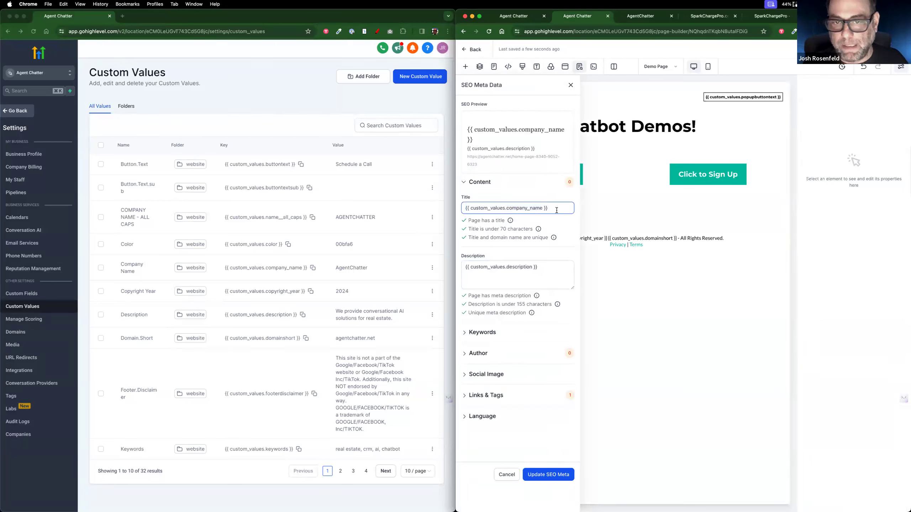
{"action": "type", "text": "- "}
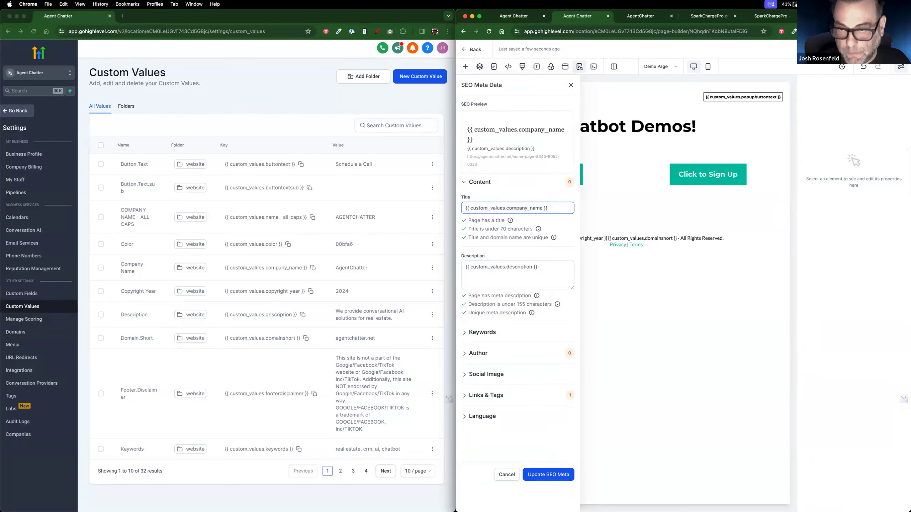
{"action": "type", "text": "Demo"}
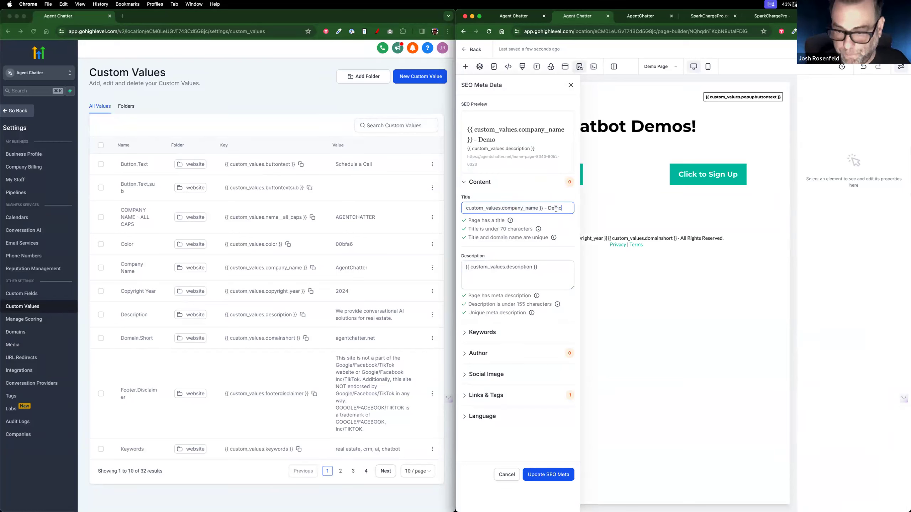
{"action": "left_click", "coordinate": [545, 474]}
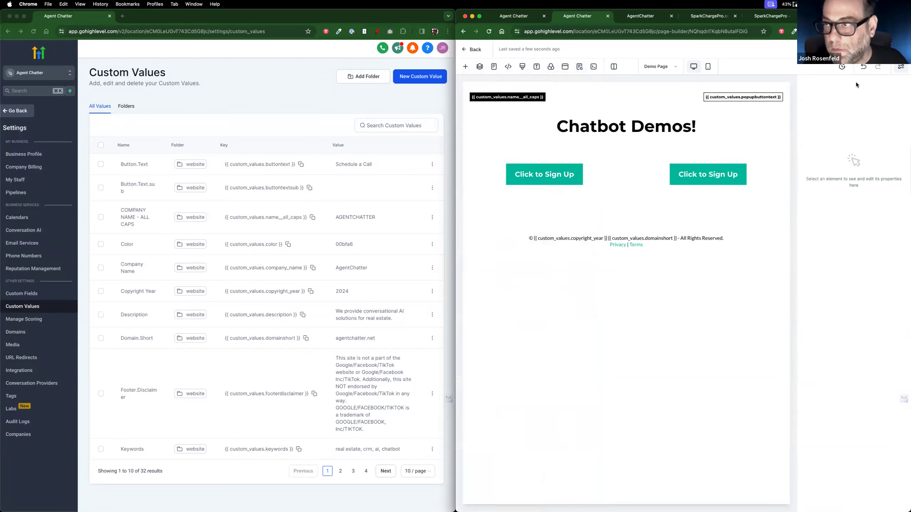
Step: Right-align the left sign-up button and left-align the right one
{"action": "left_click", "coordinate": [606, 172]}
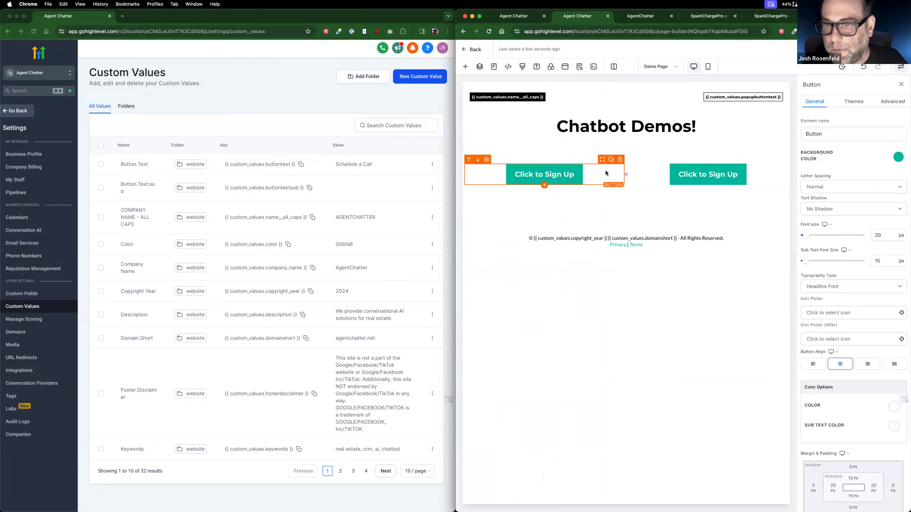
{"action": "left_click", "coordinate": [867, 364]}
{"action": "left_click", "coordinate": [708, 174]}
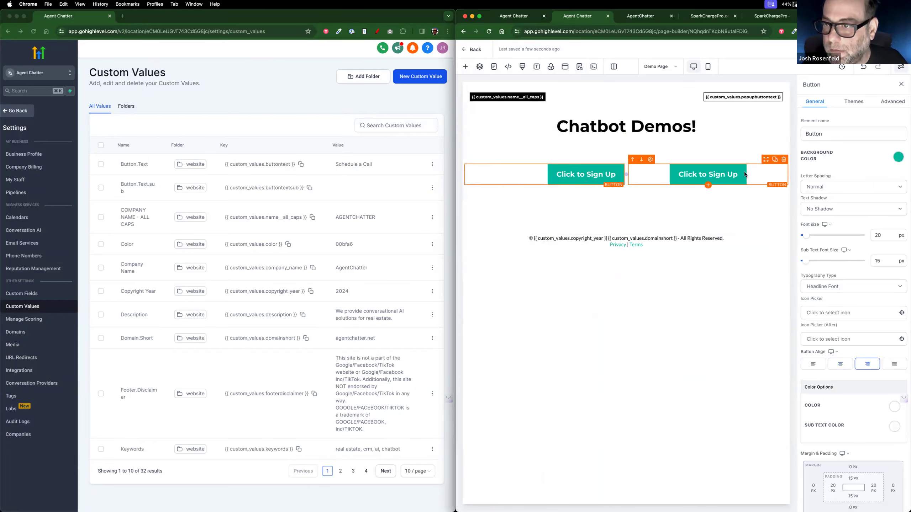
{"action": "left_click", "coordinate": [814, 365]}
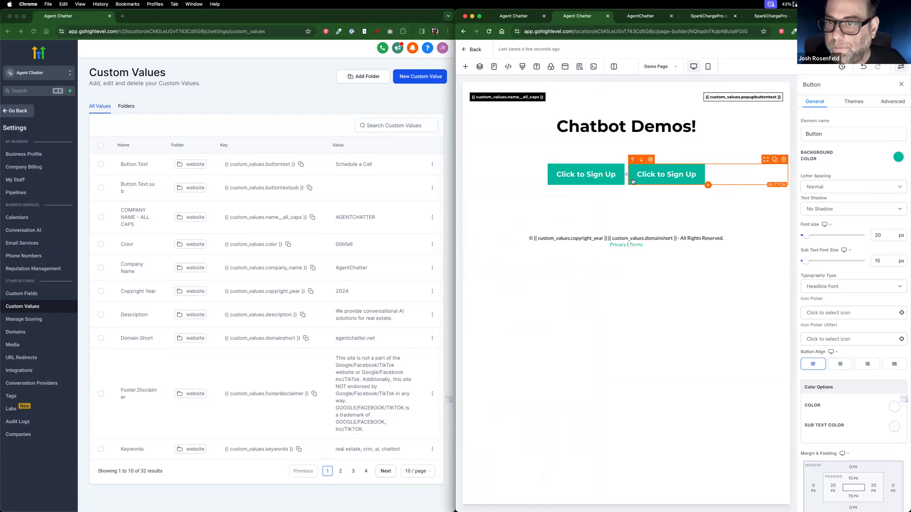
Step: Give the left button's column a 20 px right margin and the right button a 20 px left margin
{"action": "left_click", "coordinate": [625, 169]}
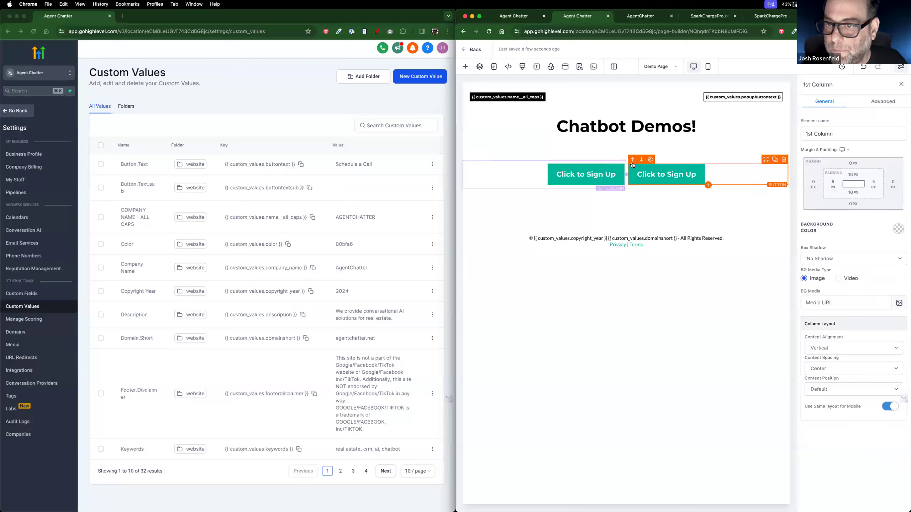
{"action": "left_click", "coordinate": [892, 182]}
{"action": "left_click", "coordinate": [885, 220]}
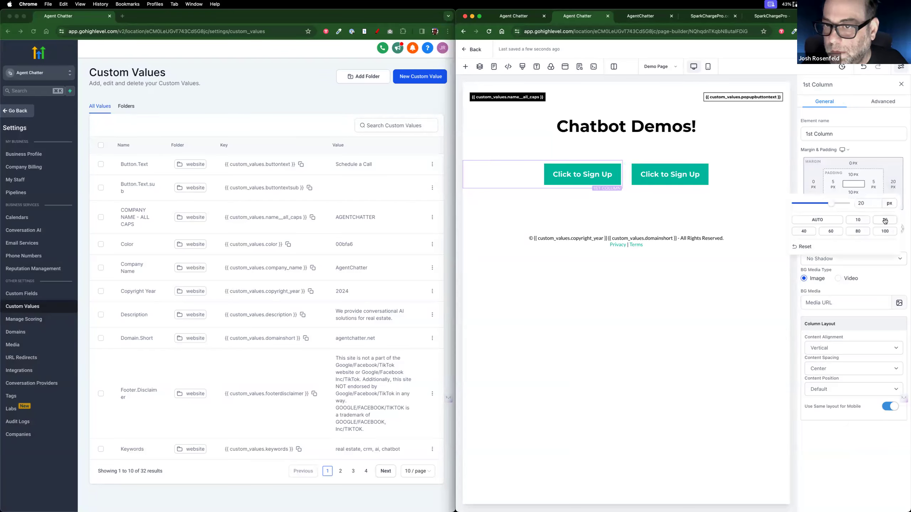
{"action": "left_click", "coordinate": [655, 172]}
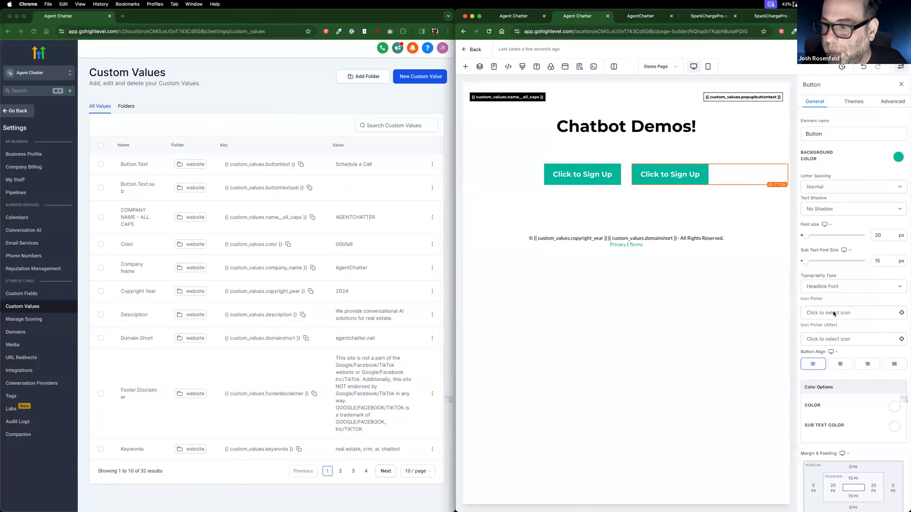
{"action": "scroll", "coordinate": [827, 363], "scroll_direction": "down", "scroll_amount": 5}
{"action": "left_click", "coordinate": [811, 335]}
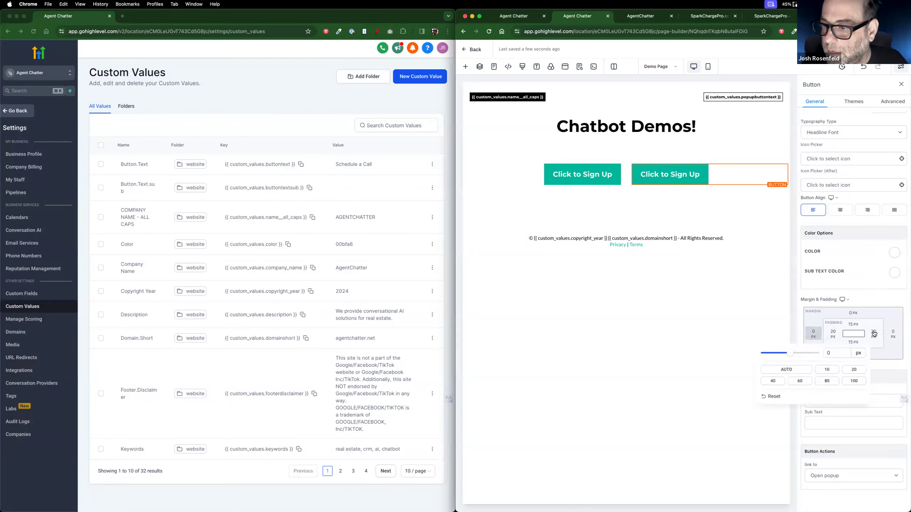
{"action": "left_click", "coordinate": [854, 370]}
{"action": "left_click", "coordinate": [585, 182]}
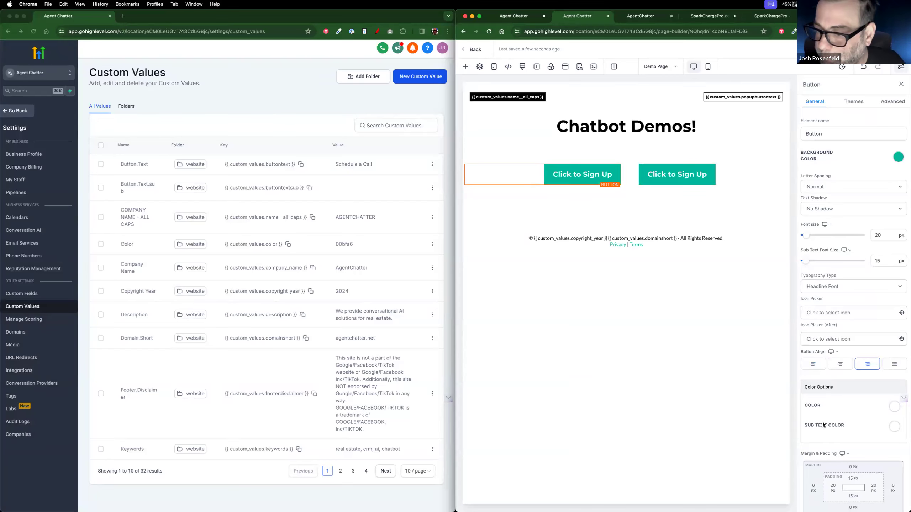
{"action": "scroll", "coordinate": [861, 412], "scroll_direction": "down", "scroll_amount": 5}
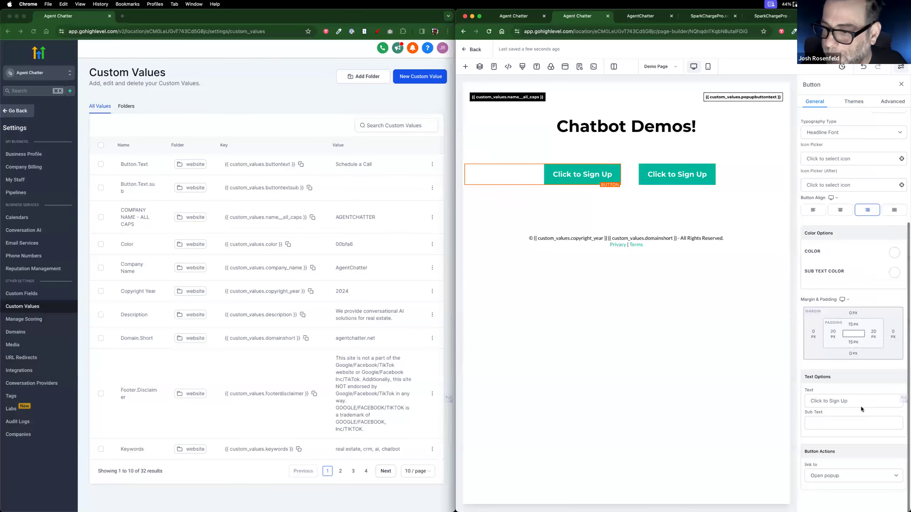
{"action": "left_click_drag", "start_coordinate": [861, 407], "coordinate": [753, 391]}
Step: Relabel the left button 'Try the ListingBot Demo' and the right 'Try the BuyingBot Demo'
{"action": "type", "text": "Try the "}
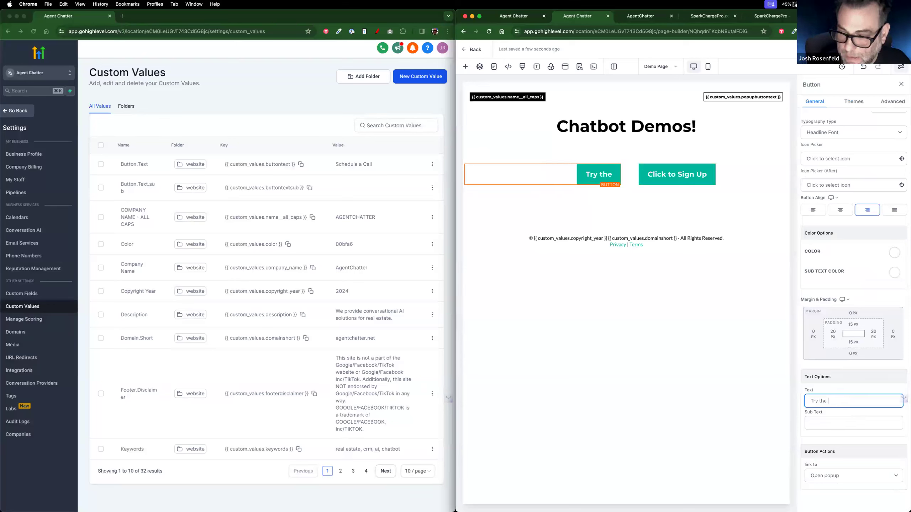
{"action": "type", "text": "Listing Demo"}
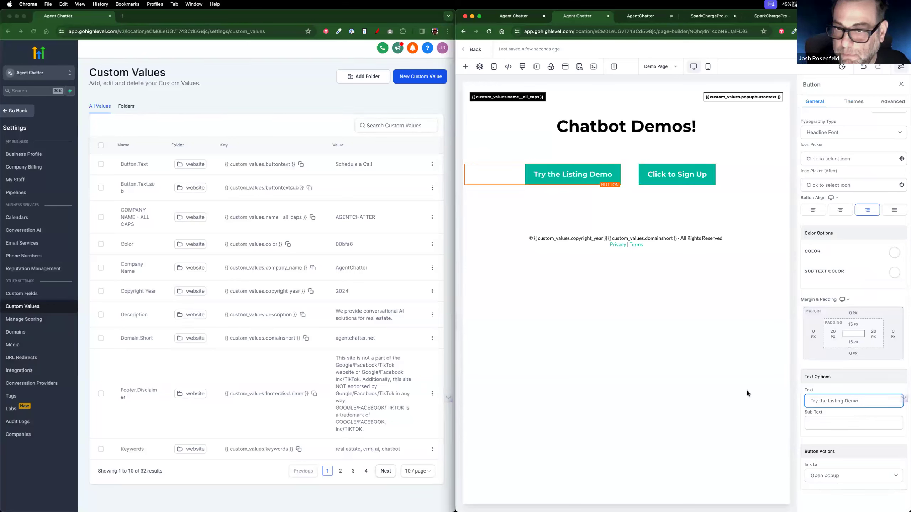
{"action": "left_click", "coordinate": [692, 179]}
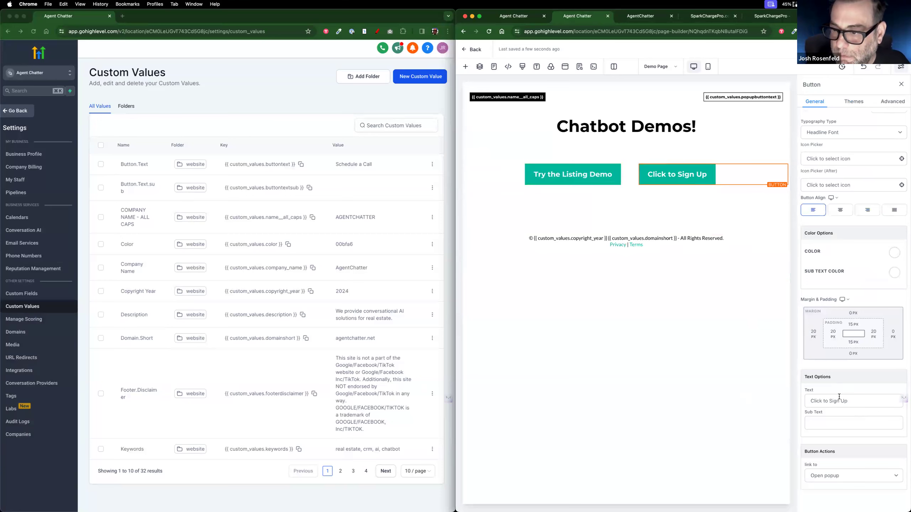
{"action": "triple_click", "coordinate": [818, 403]}
{"action": "type", "text": "Try the"}
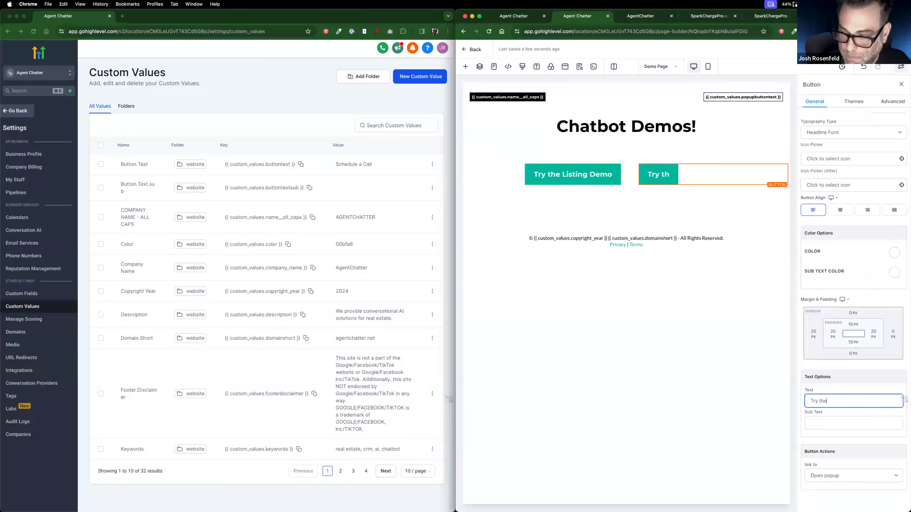
{"action": "type", "text": " Buyin"}
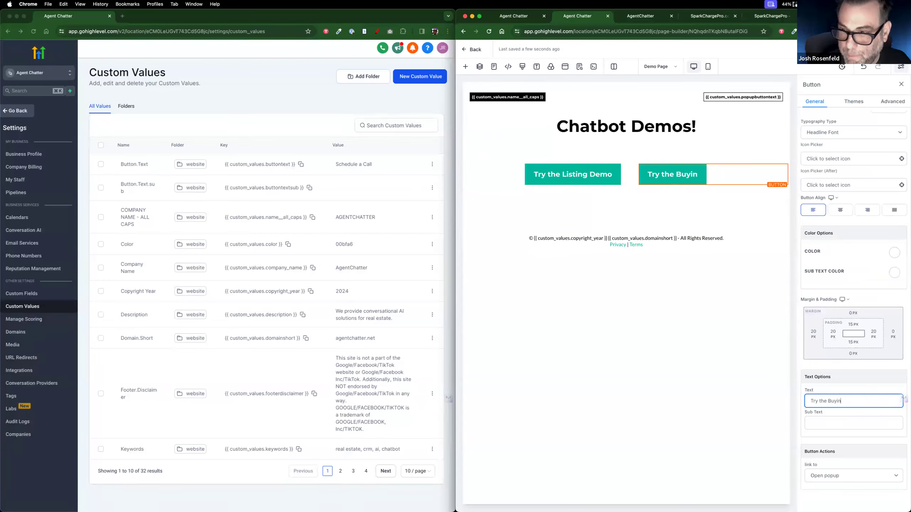
{"action": "type", "text": "gBot Demo"}
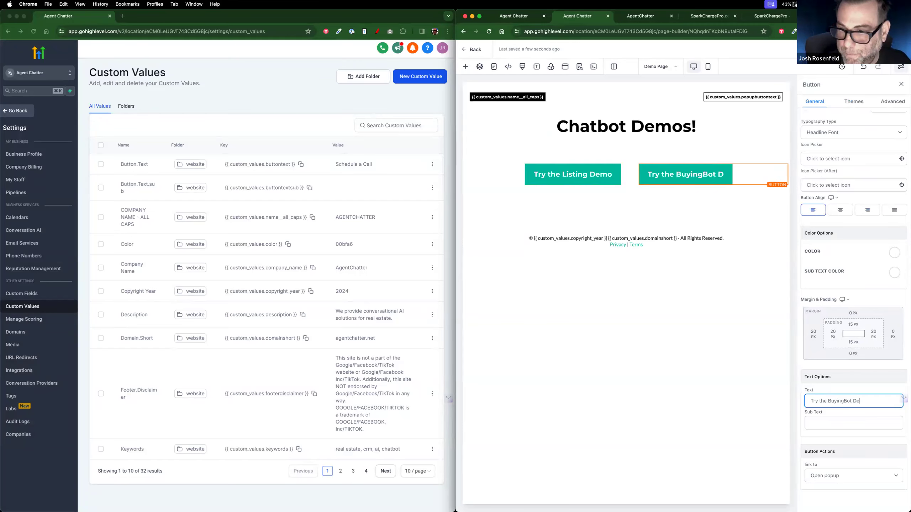
{"action": "left_click", "coordinate": [573, 174]}
{"action": "left_click", "coordinate": [840, 401]}
{"action": "type", "text": "Bot"}
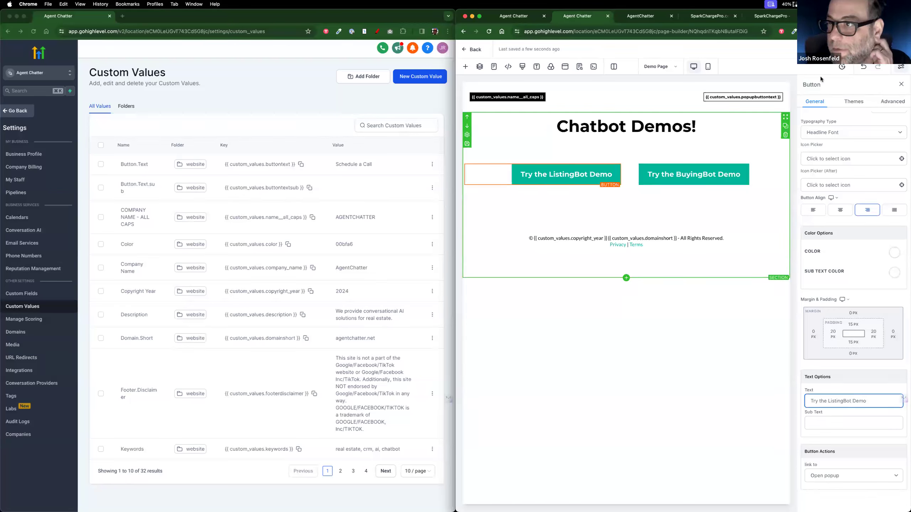
{"action": "left_click", "coordinate": [744, 96]}
{"action": "left_click", "coordinate": [740, 97]}
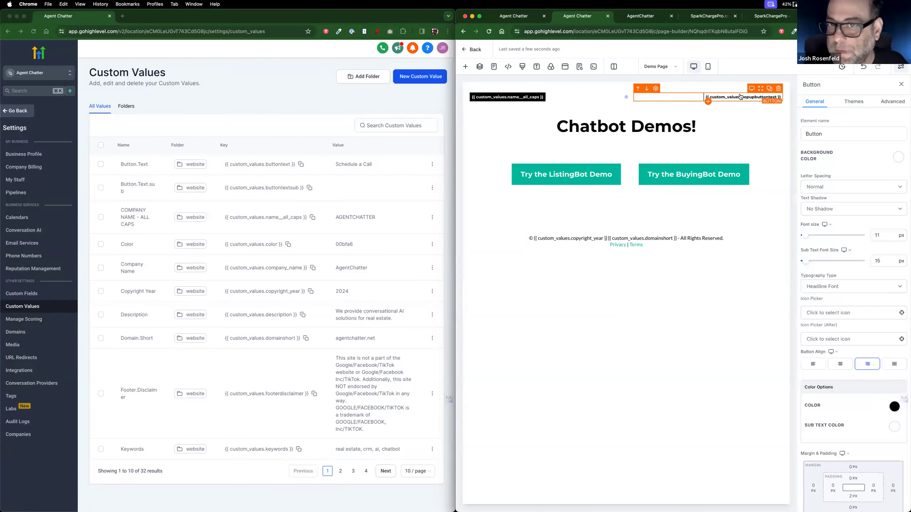
{"action": "scroll", "coordinate": [840, 391], "scroll_direction": "down", "scroll_amount": 1}
{"action": "scroll", "coordinate": [839, 391], "scroll_direction": "down", "scroll_amount": 4}
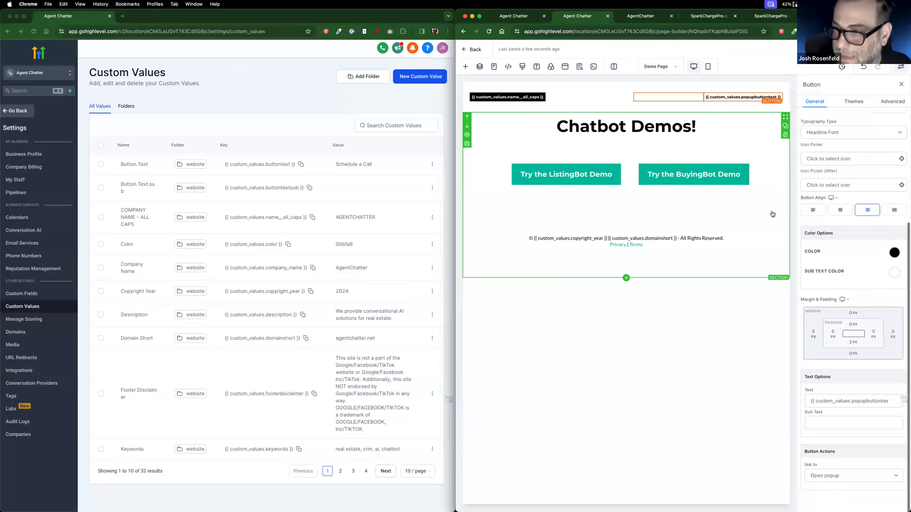
{"action": "left_click", "coordinate": [780, 89]}
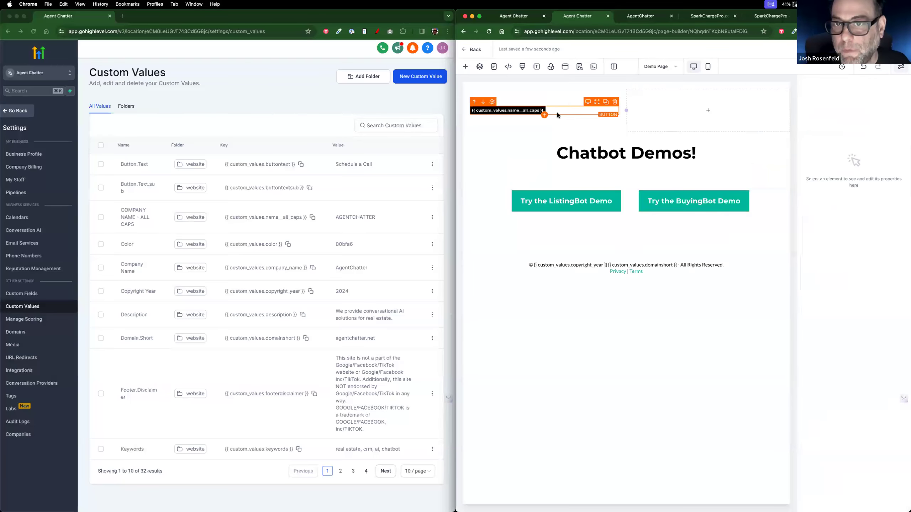
{"action": "left_click", "coordinate": [527, 111]}
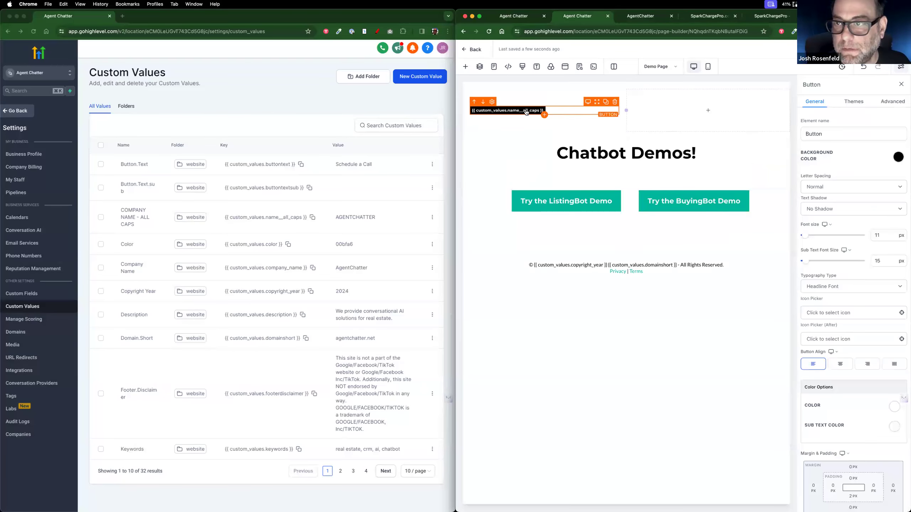
{"action": "left_click", "coordinate": [717, 112]}
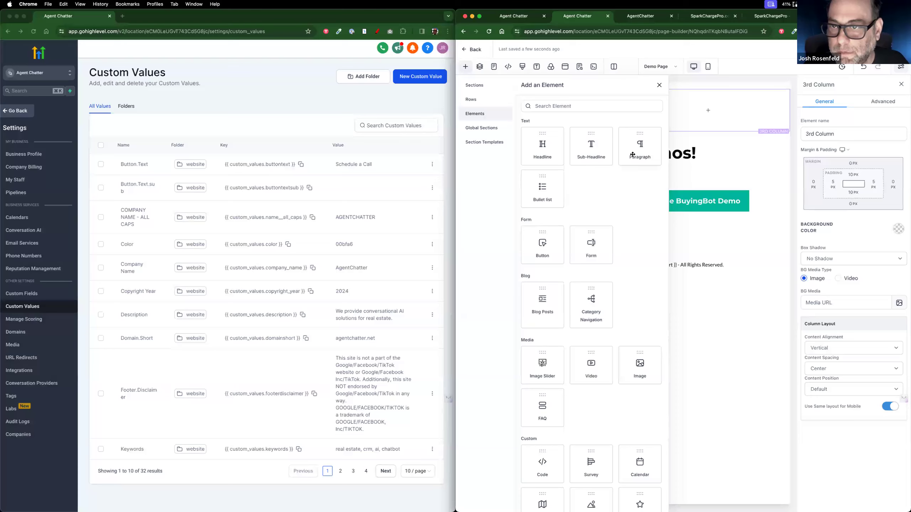
{"action": "left_click", "coordinate": [633, 154]}
{"action": "triple_click", "coordinate": [717, 115]}
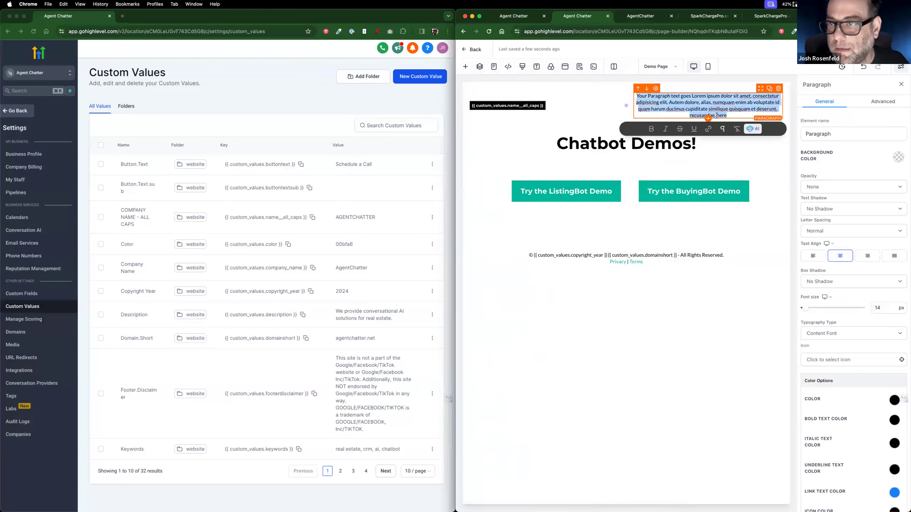
{"action": "key", "text": "BackSpace"}
{"action": "left_click", "coordinate": [865, 49]}
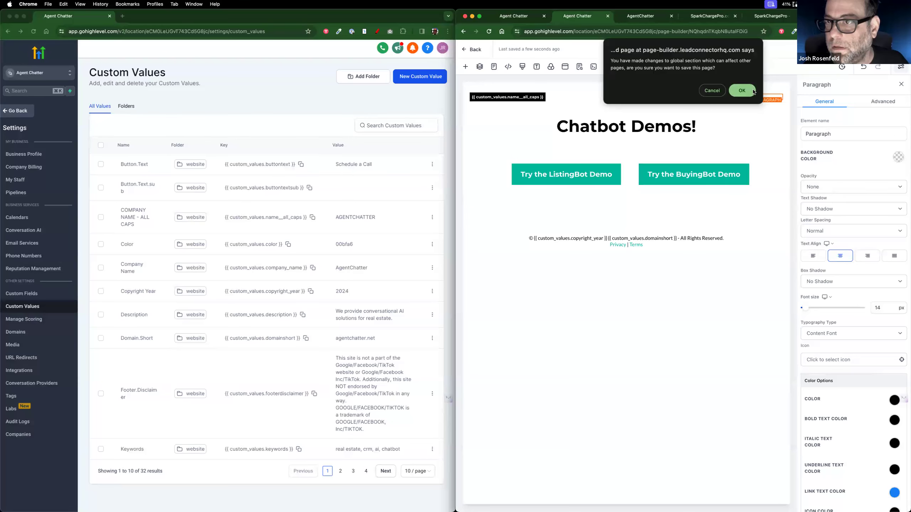
{"action": "left_click", "coordinate": [713, 90]}
{"action": "left_click", "coordinate": [863, 67]}
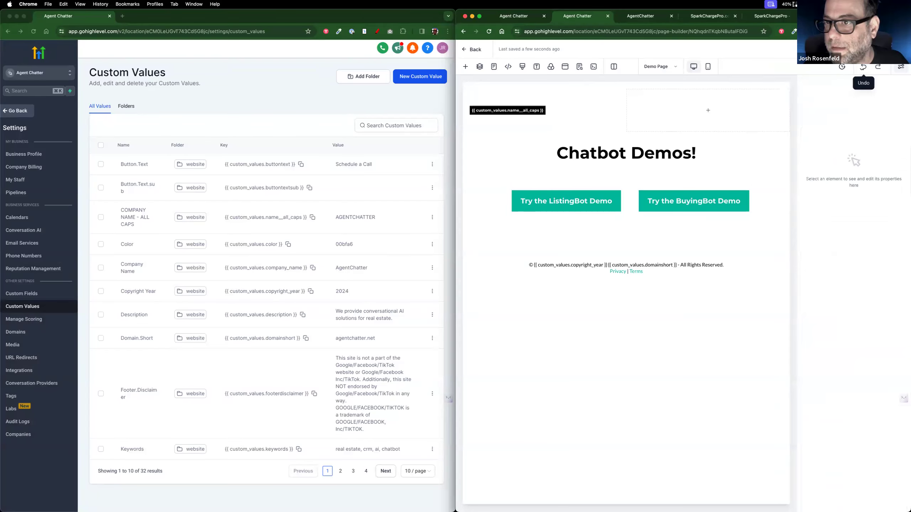
{"action": "left_click", "coordinate": [861, 68]}
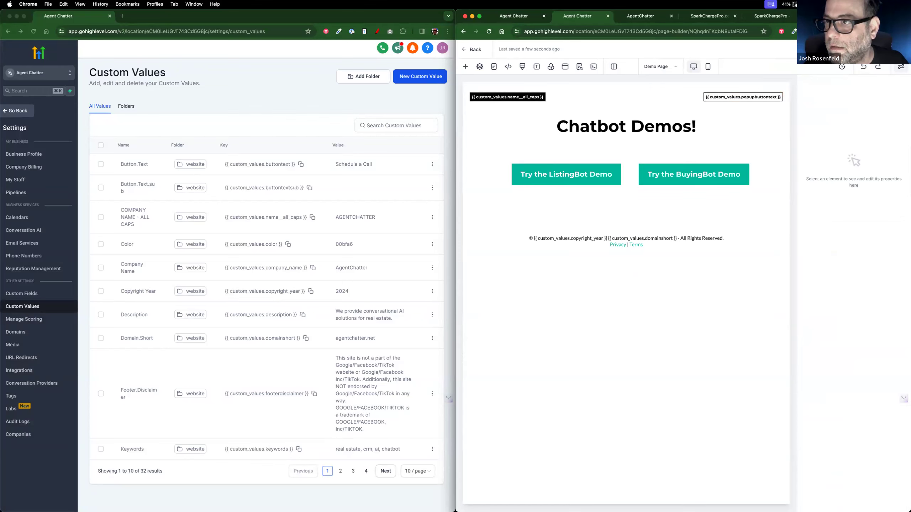
{"action": "left_click", "coordinate": [872, 49]}
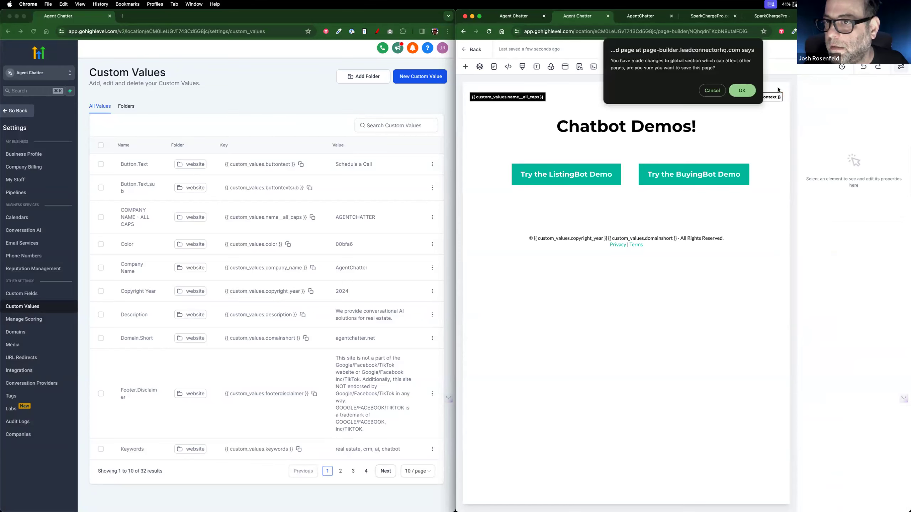
{"action": "left_click", "coordinate": [721, 92]}
{"action": "left_click", "coordinate": [683, 86]}
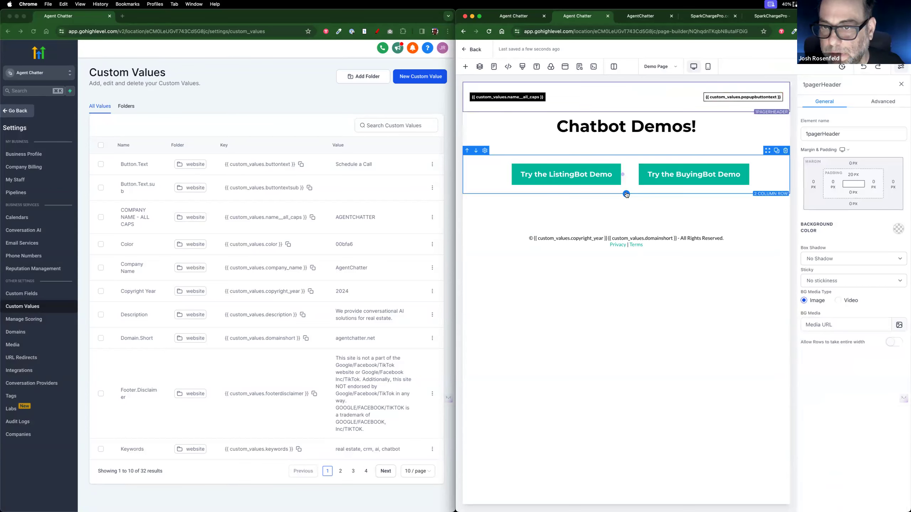
Step: Duplicate the row holding the ListingBot and BuyingBot demo buttons
{"action": "left_click", "coordinate": [626, 194]}
{"action": "left_click", "coordinate": [685, 203]}
{"action": "left_click", "coordinate": [659, 85]}
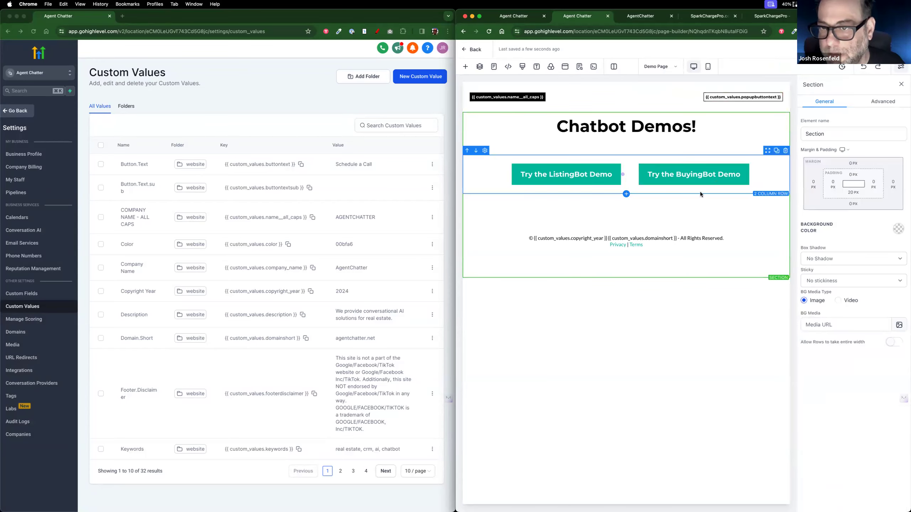
{"action": "left_click", "coordinate": [776, 159]}
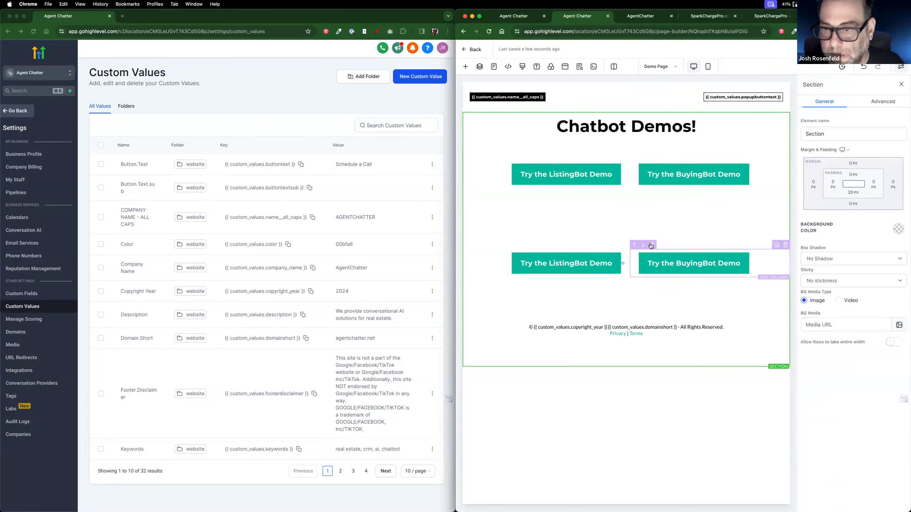
Step: Set the duplicated button row's top margin to 0 px
{"action": "left_click", "coordinate": [681, 247]}
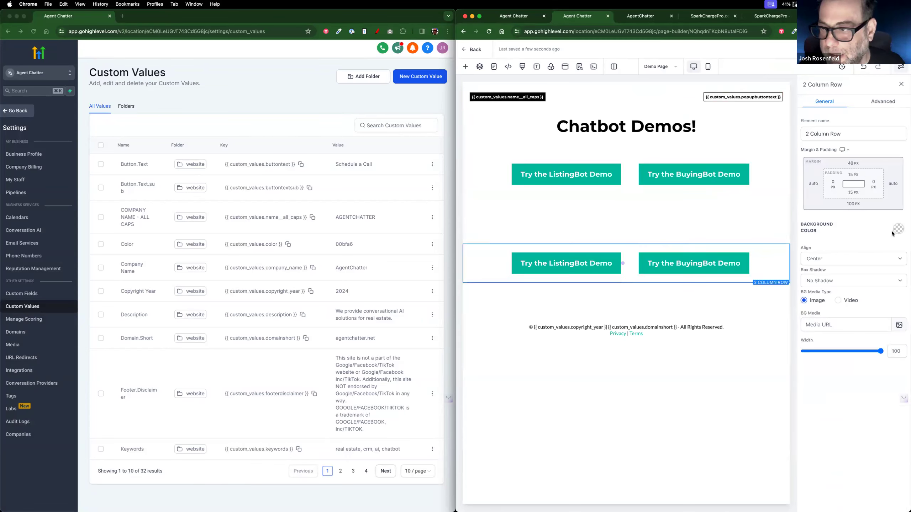
{"action": "left_click", "coordinate": [858, 165]}
{"action": "left_click_drag", "start_coordinate": [848, 184], "coordinate": [817, 181]}
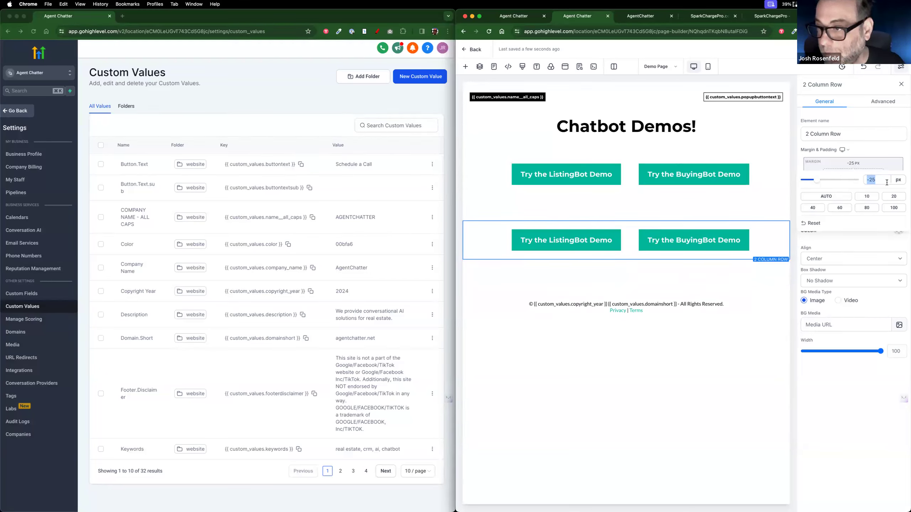
{"action": "left_click", "coordinate": [883, 151]}
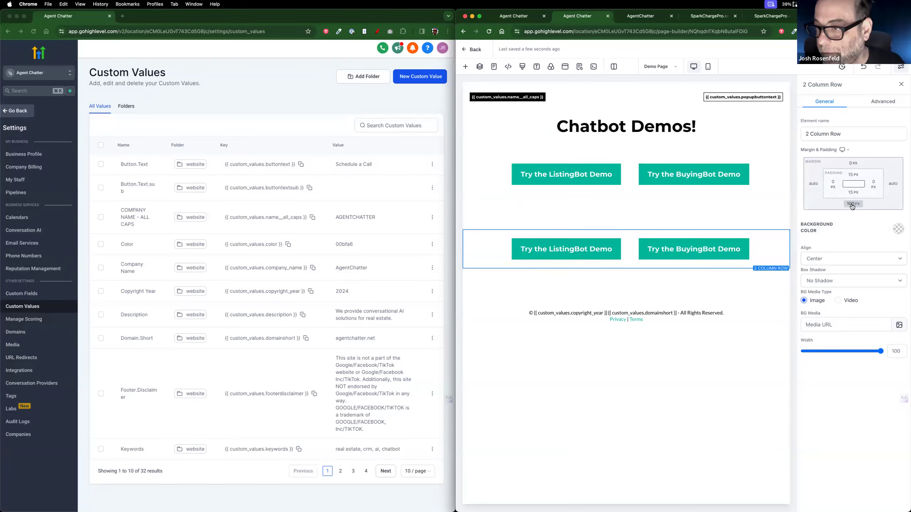
{"action": "left_click", "coordinate": [853, 204]}
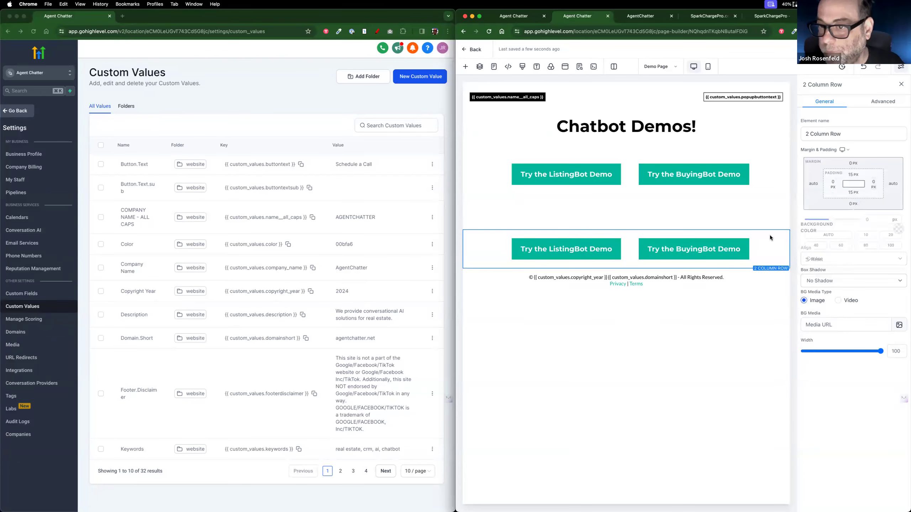
Step: Delete the duplicate ListingBot and BuyingBot buttons from the lower row
{"action": "left_click", "coordinate": [604, 247]}
{"action": "left_click", "coordinate": [670, 252]}
{"action": "left_click", "coordinate": [782, 243]}
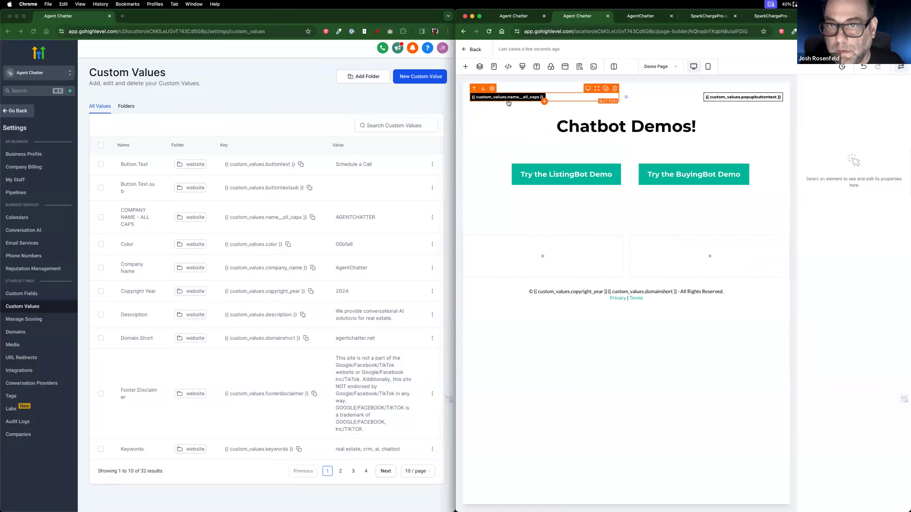
Step: Copy the company-name placeholder button into the empty lower-left column
{"action": "left_click", "coordinate": [597, 91]}
{"action": "left_click", "coordinate": [604, 91]}
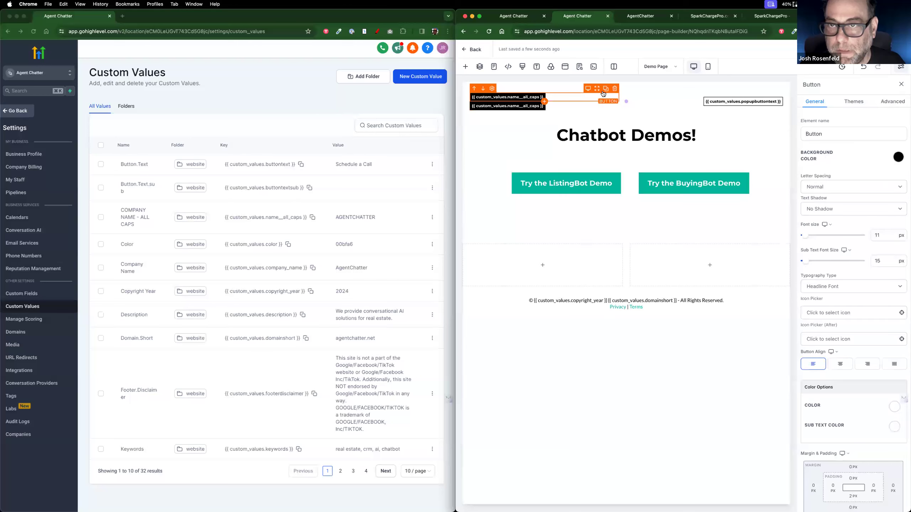
{"action": "left_click_drag", "start_coordinate": [596, 107], "coordinate": [608, 253]}
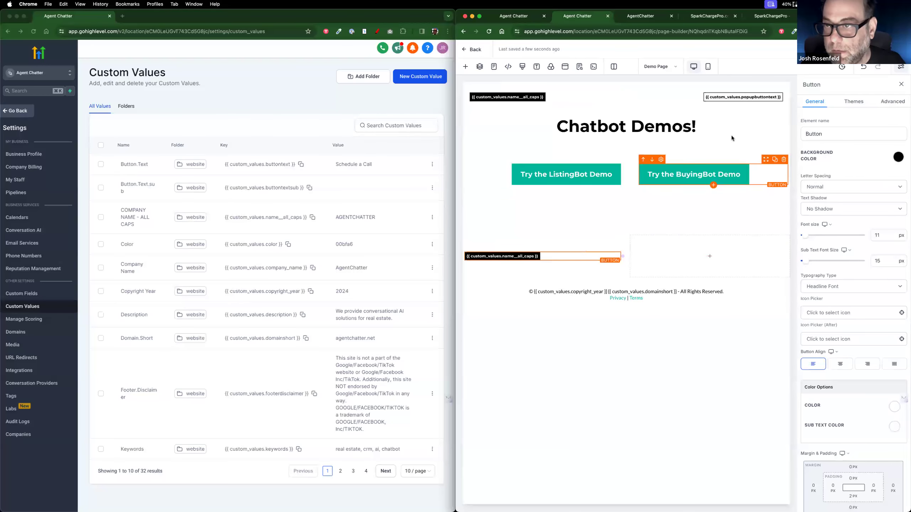
Step: Add an empty Paragraph to the right column and move the row above the demo buttons
{"action": "left_click", "coordinate": [711, 257]}
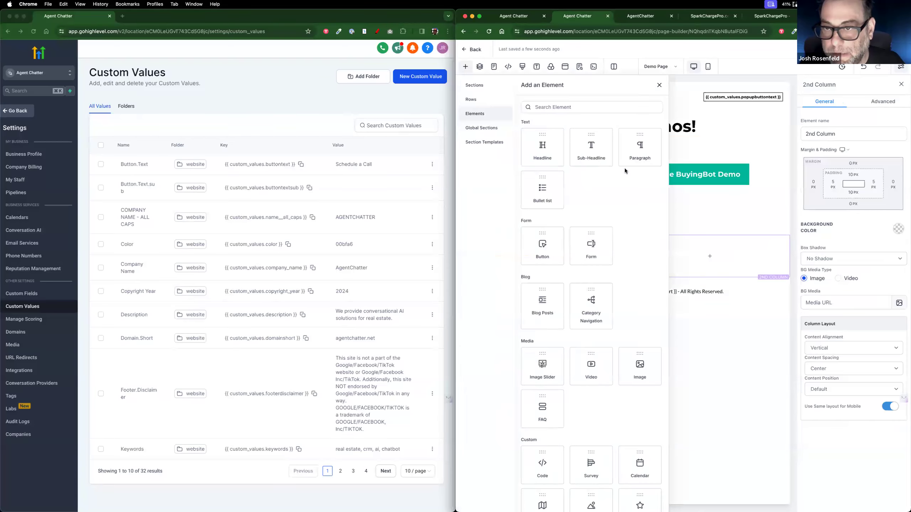
{"action": "left_click", "coordinate": [640, 147]}
{"action": "triple_click", "coordinate": [702, 254]}
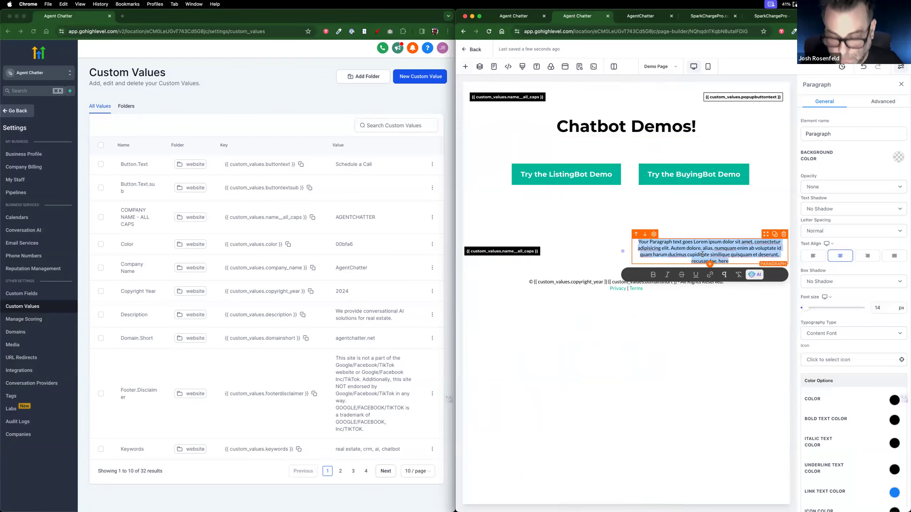
{"action": "key", "text": "BackSpace"}
{"action": "left_click", "coordinate": [616, 234]}
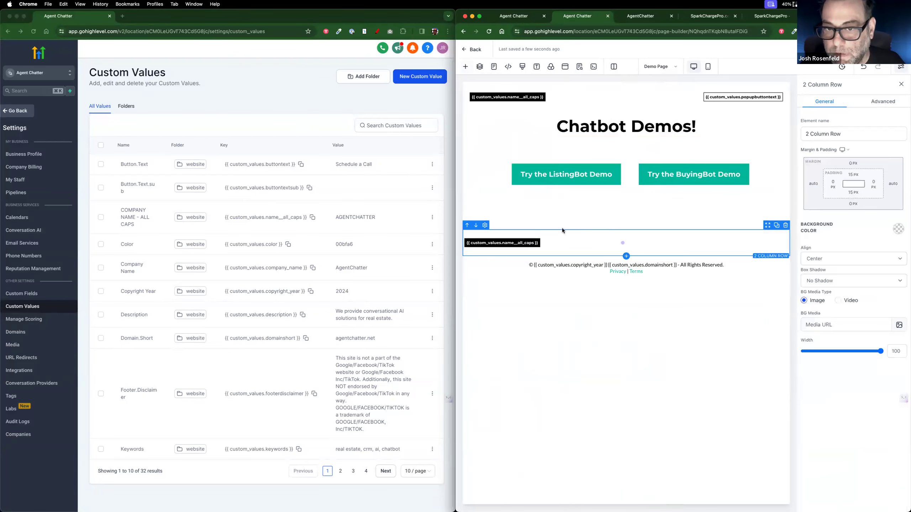
{"action": "left_click", "coordinate": [467, 226]}
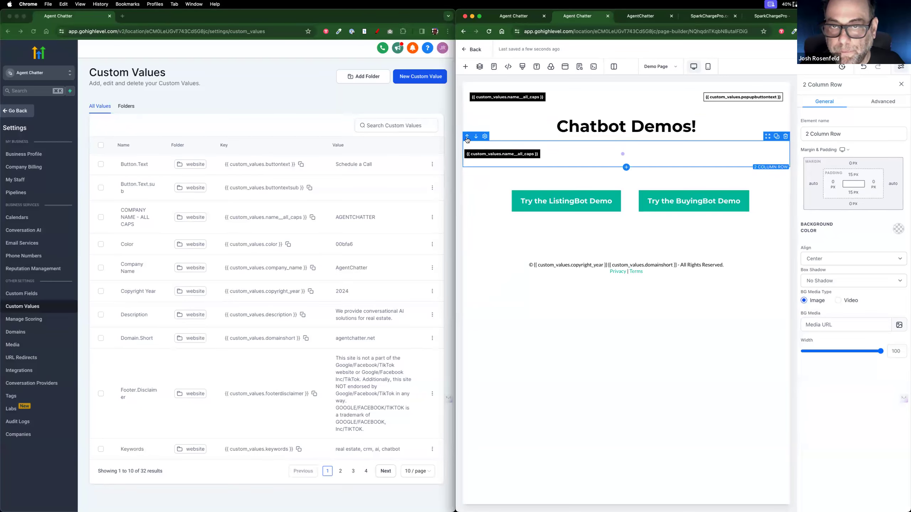
Step: Move the placeholder row to the top, delete the old header row, and give column 1 a 20 px left margin
{"action": "left_click", "coordinate": [467, 137]}
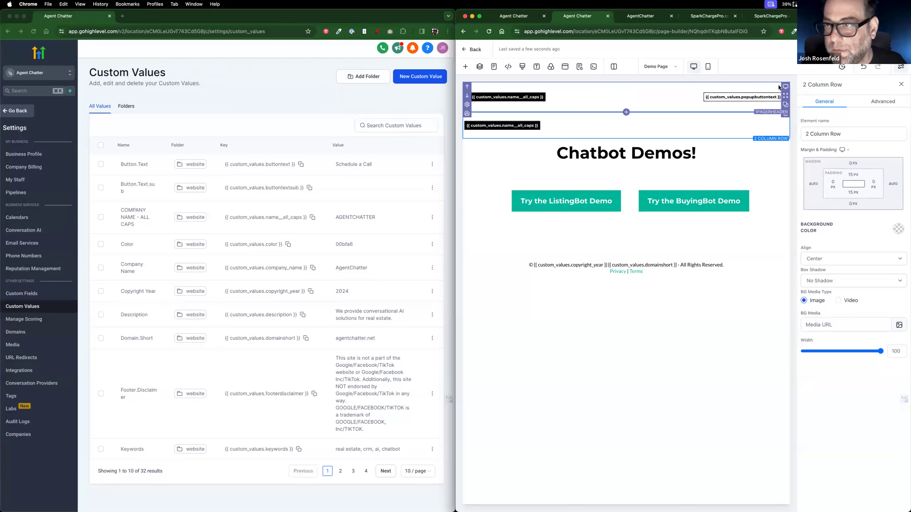
{"action": "left_click", "coordinate": [786, 115]}
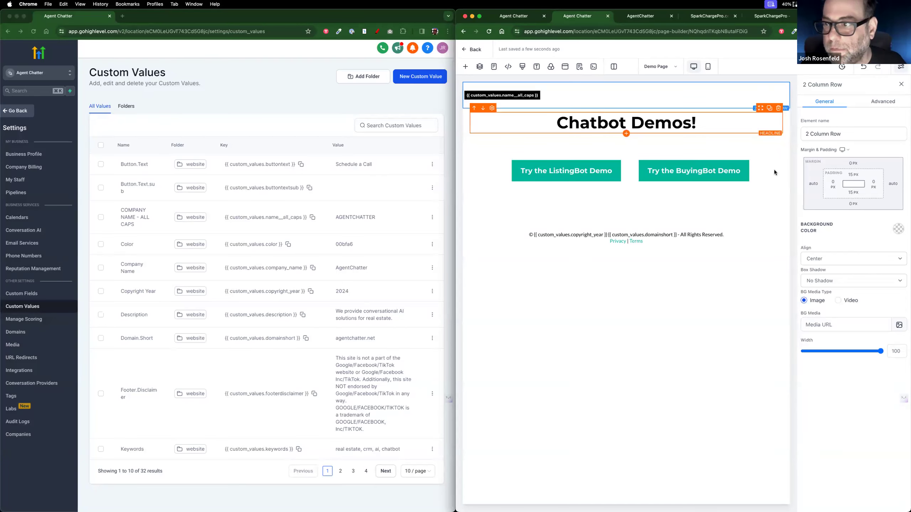
{"action": "left_click", "coordinate": [609, 98]}
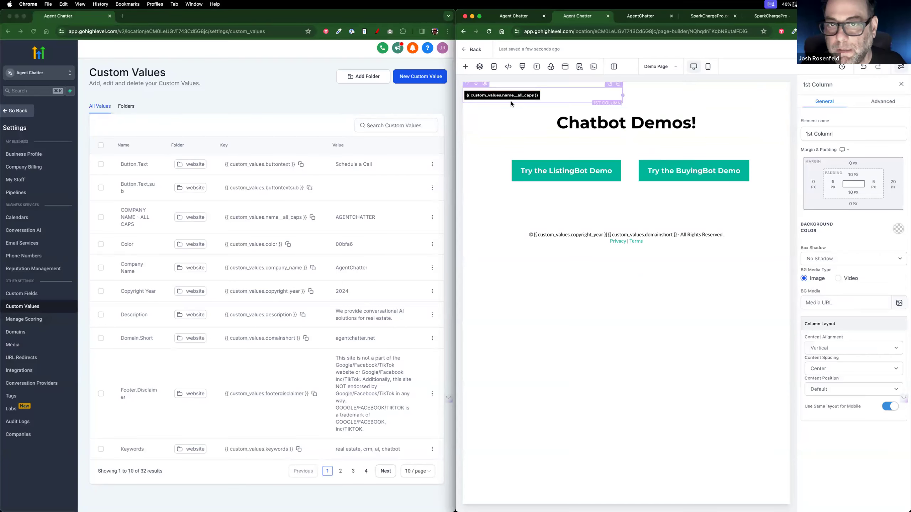
{"action": "left_click", "coordinate": [813, 184]}
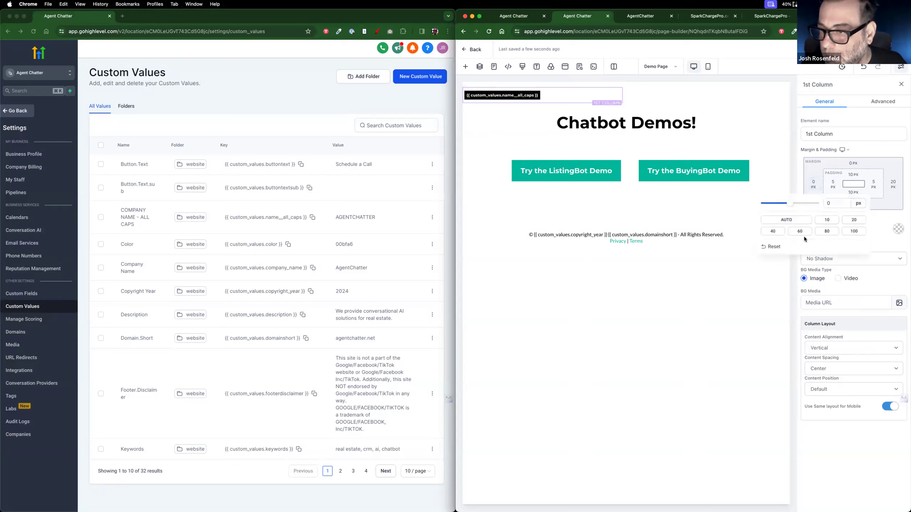
{"action": "left_click", "coordinate": [854, 219]}
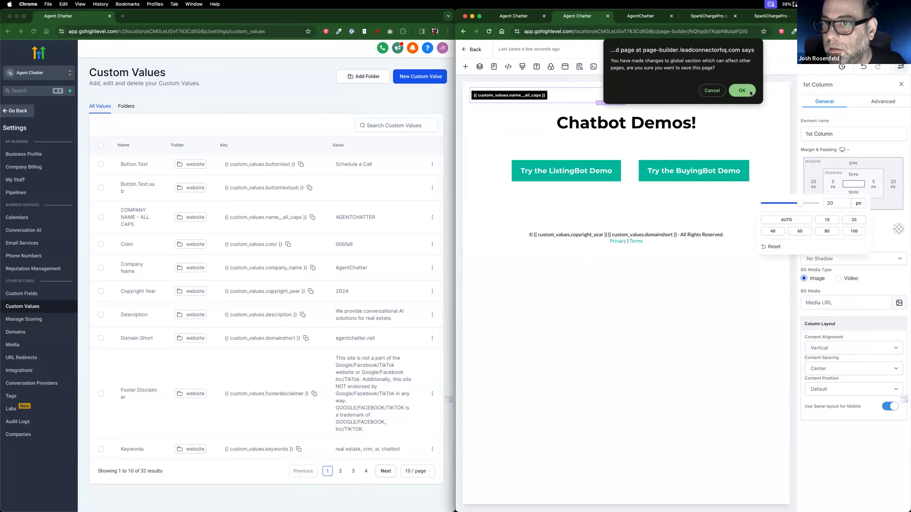
Step: Confirm the global section save, check the Home page, then reselect ListingBot on the Demo Page
{"action": "left_click", "coordinate": [751, 94]}
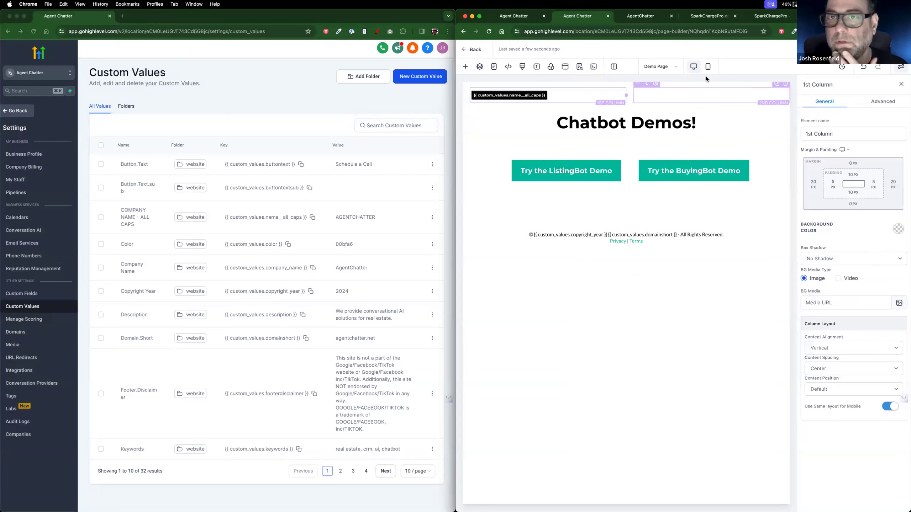
{"action": "left_click", "coordinate": [529, 16]}
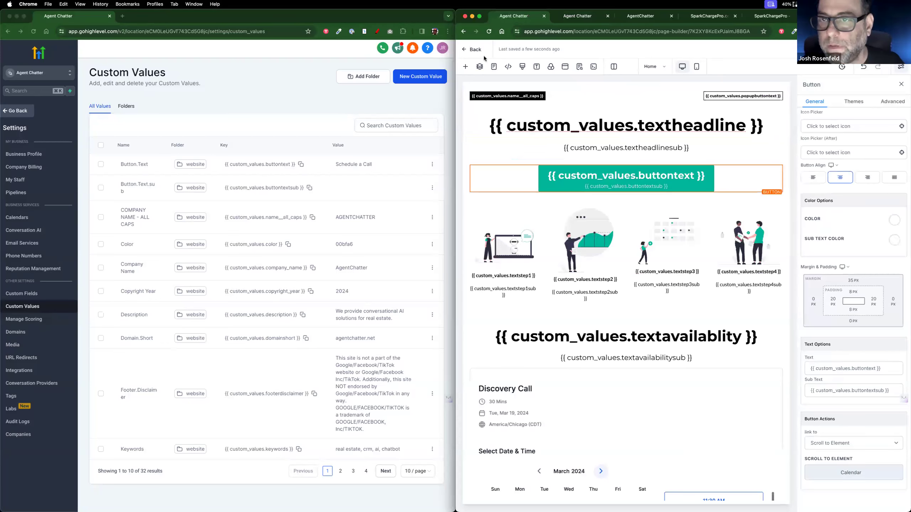
{"action": "left_click", "coordinate": [489, 32]}
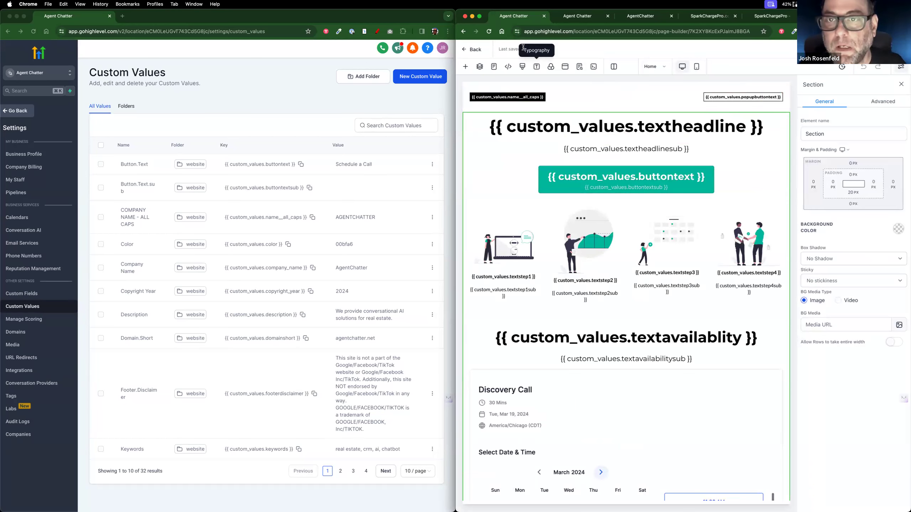
{"action": "left_click", "coordinate": [576, 21]}
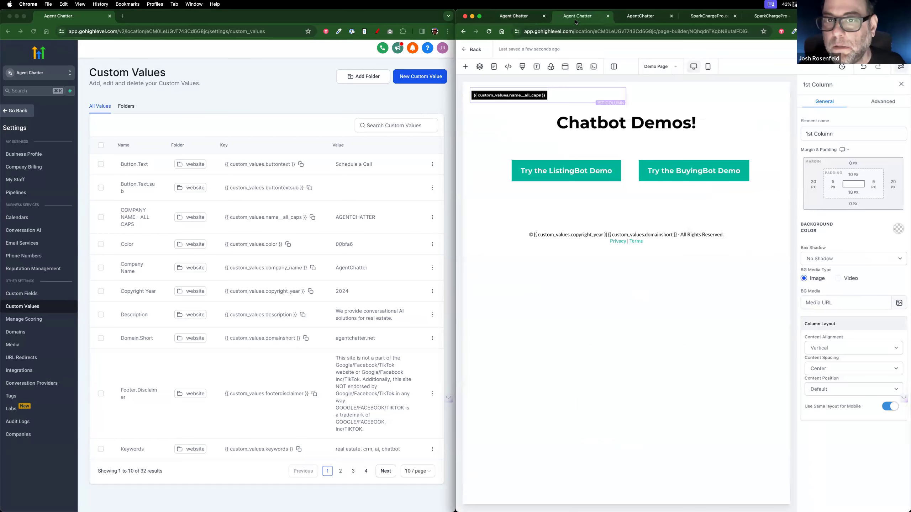
{"action": "left_click", "coordinate": [591, 167]}
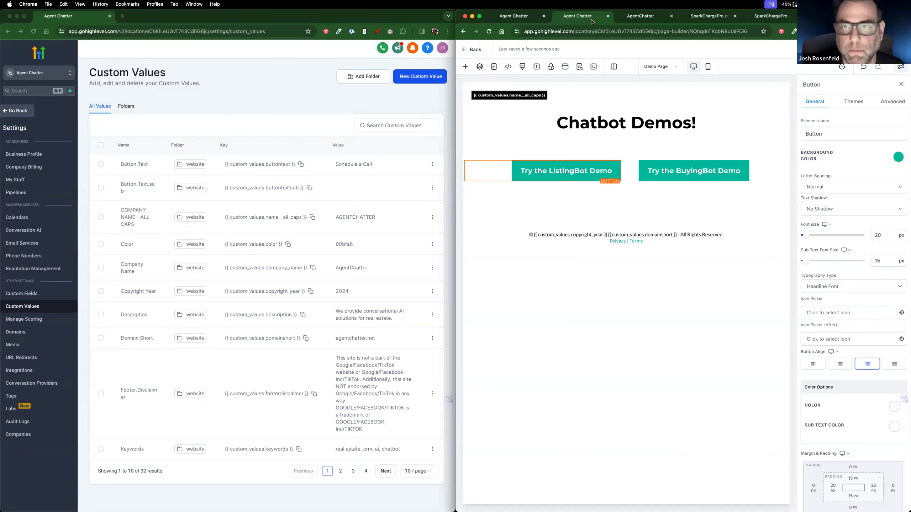
Step: Close both SparkChargePro demo tabs and a stray tab, then merge the CloseBot tab into the left window
{"action": "left_click", "coordinate": [834, 16]}
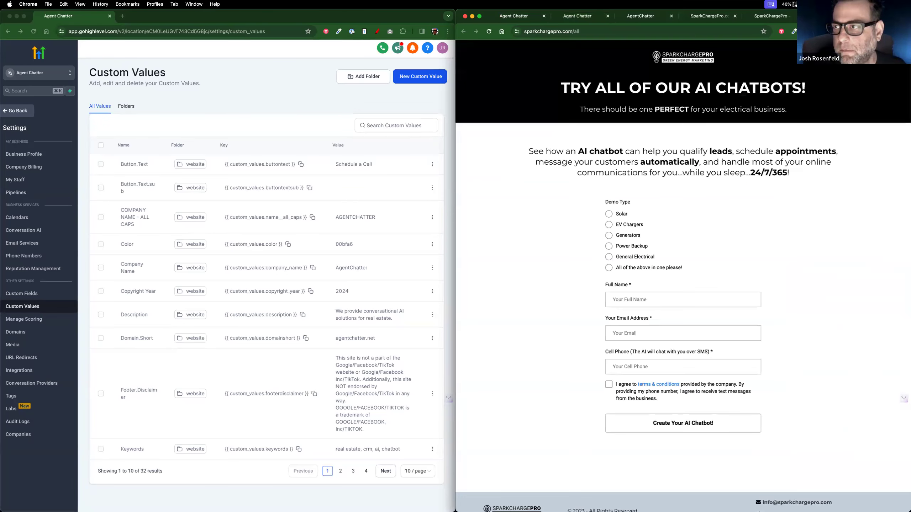
{"action": "key", "text": "super+w"}
{"action": "key", "text": "super+w"}
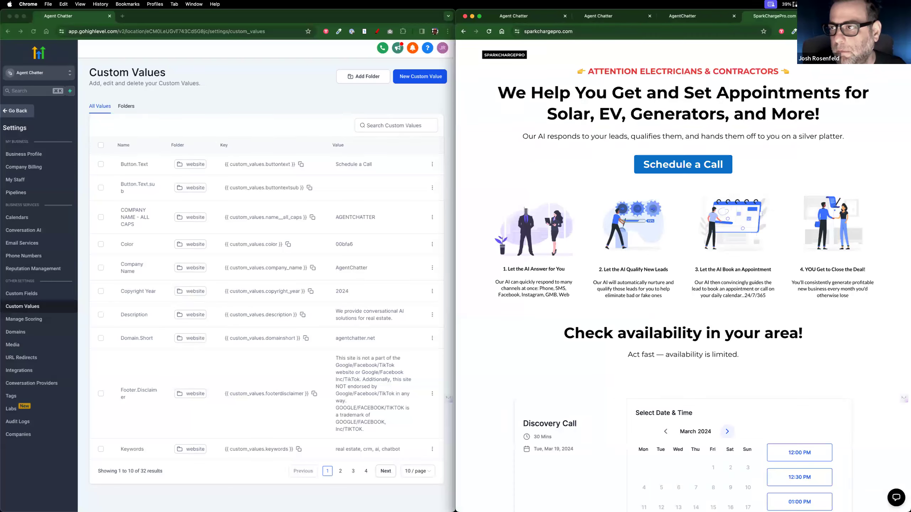
{"action": "key", "text": "super+w"}
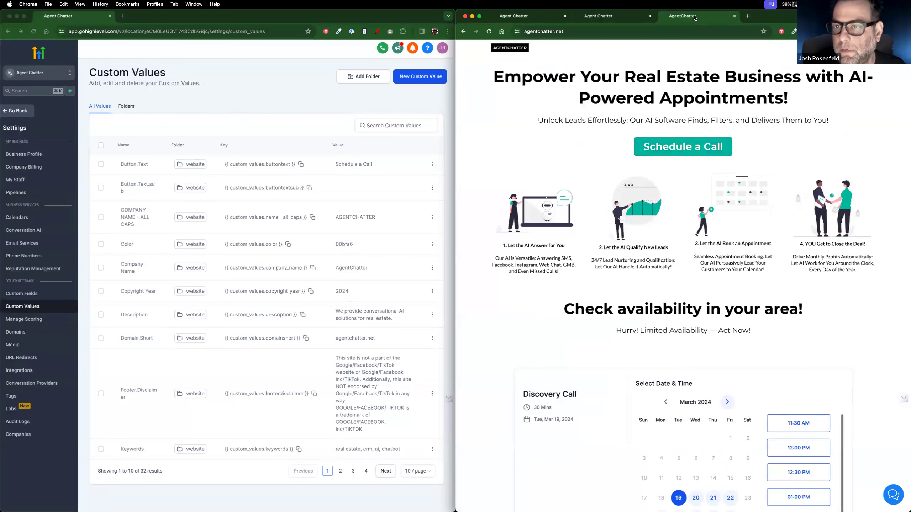
{"action": "left_click", "coordinate": [122, 16]}
{"action": "key", "text": "super+w"}
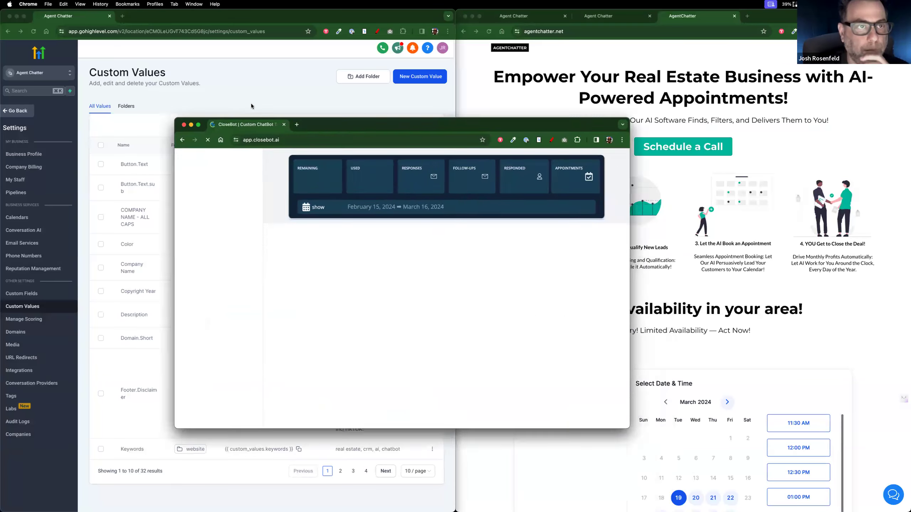
{"action": "left_click_drag", "start_coordinate": [252, 106], "coordinate": [195, 17]}
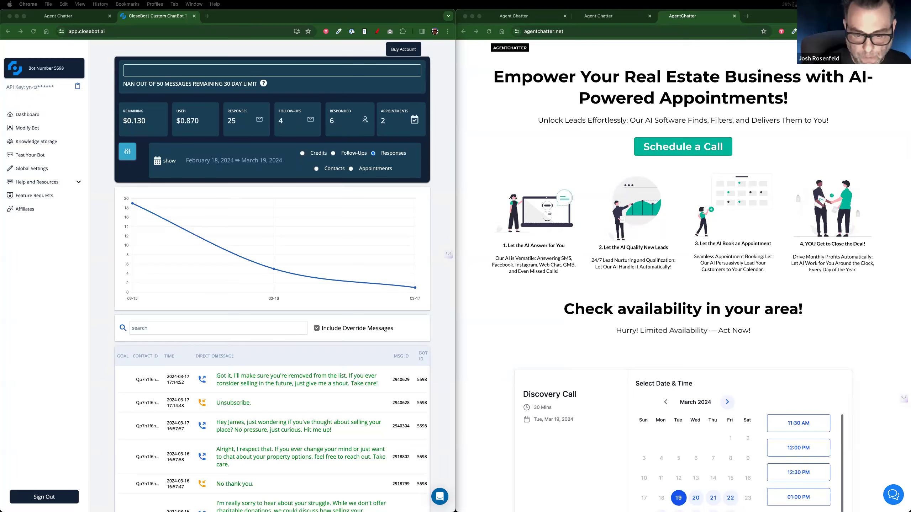
Step: Open the agent's first realtor.com listing, select its presented-by line, and move the window aside
{"action": "left_click_drag", "start_coordinate": [528, 38], "coordinate": [527, 77]}
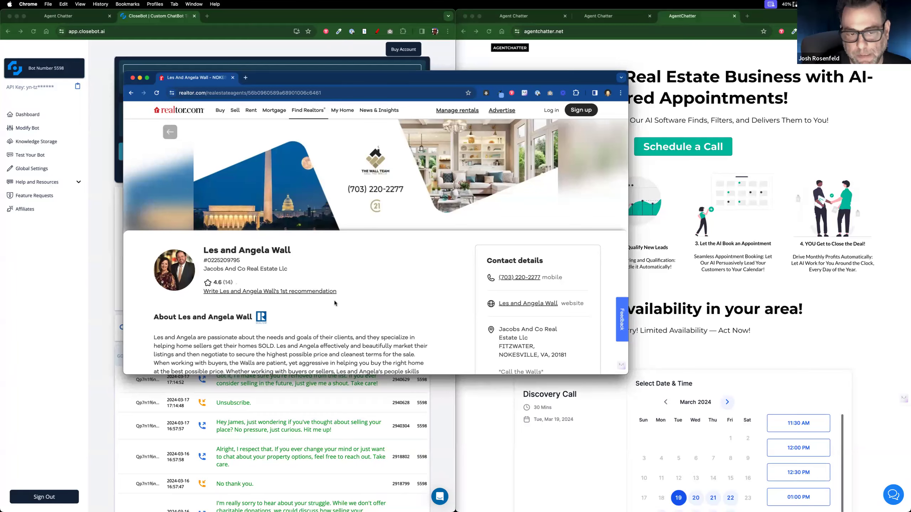
{"action": "scroll", "coordinate": [334, 304], "scroll_direction": "down", "scroll_amount": 10}
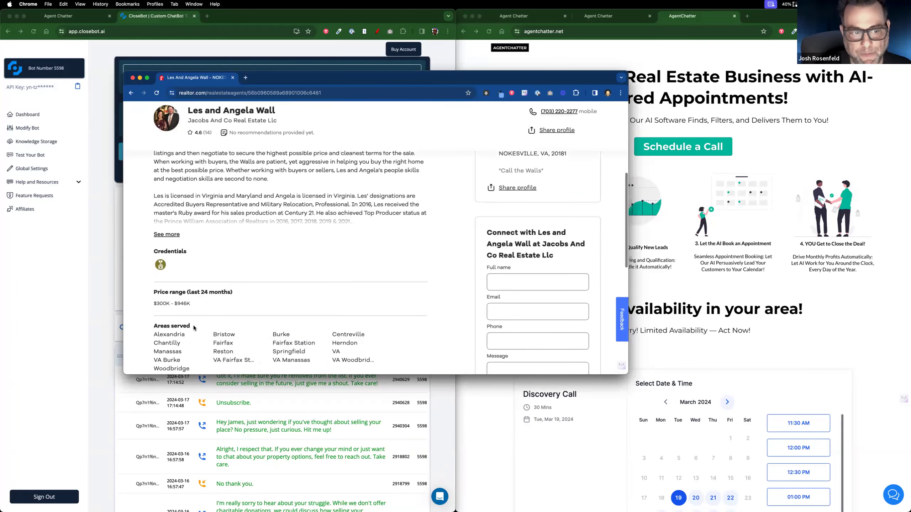
{"action": "scroll", "coordinate": [193, 328], "scroll_direction": "down", "scroll_amount": 5}
{"action": "left_click", "coordinate": [184, 229]}
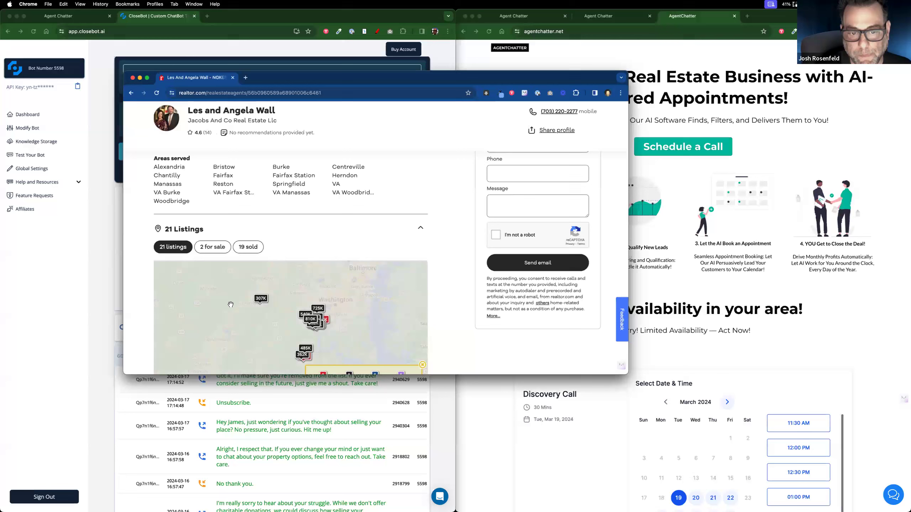
{"action": "scroll", "coordinate": [231, 305], "scroll_direction": "down", "scroll_amount": 3}
{"action": "left_click", "coordinate": [229, 366]}
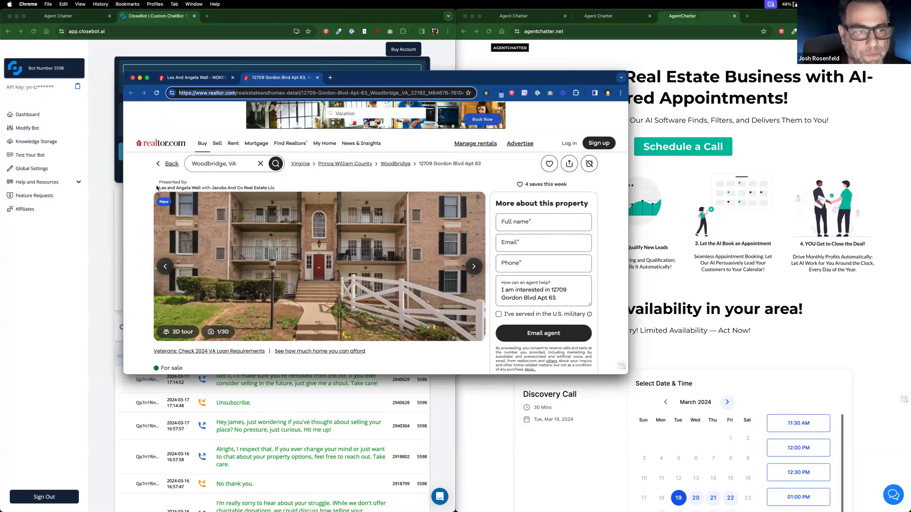
{"action": "triple_click", "coordinate": [271, 188]}
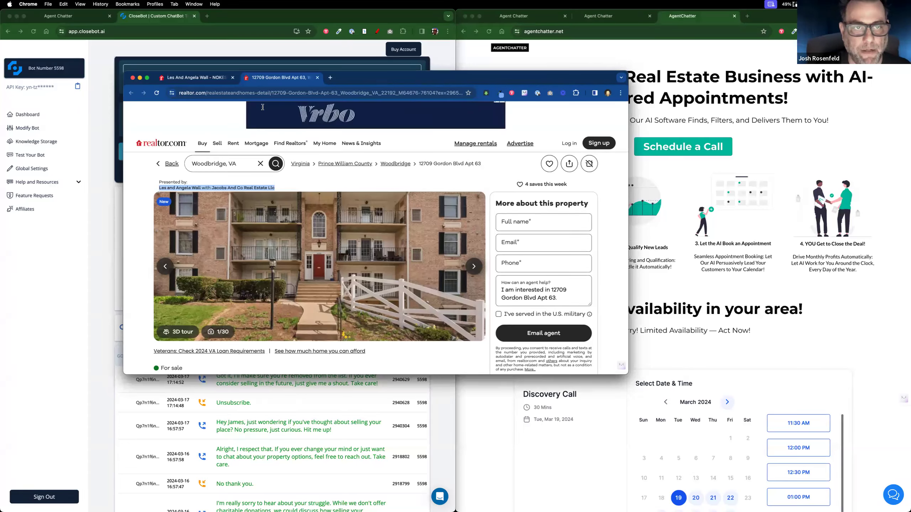
{"action": "left_click_drag", "start_coordinate": [350, 81], "coordinate": [463, 511]}
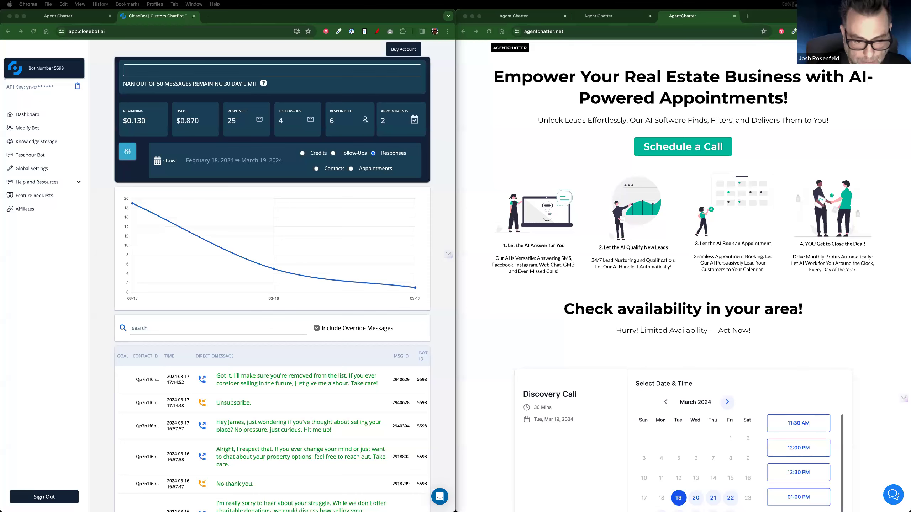
Step: Scroll through the property listing page, open and close its Contact Agent form, then move the window aside
{"action": "left_click_drag", "start_coordinate": [369, 511], "coordinate": [338, 115]}
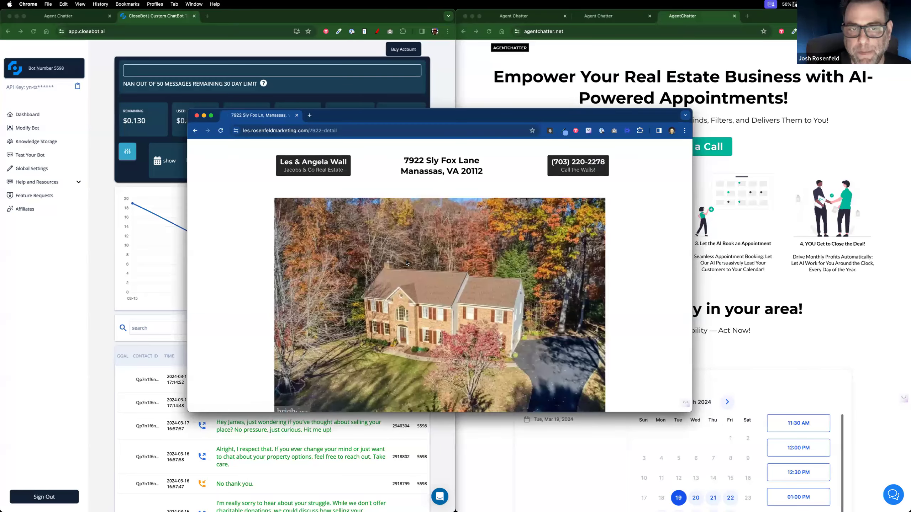
{"action": "scroll", "coordinate": [458, 309], "scroll_direction": "down", "scroll_amount": 10}
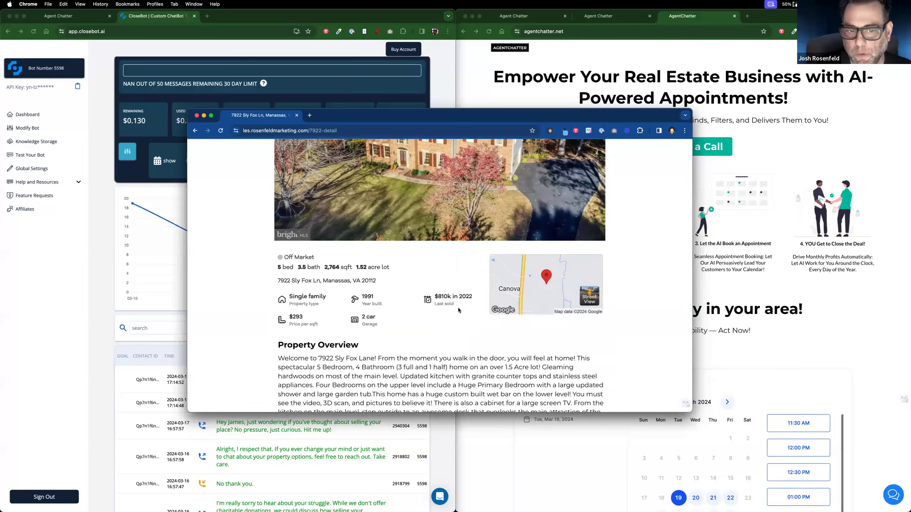
{"action": "scroll", "coordinate": [459, 309], "scroll_direction": "down", "scroll_amount": 15}
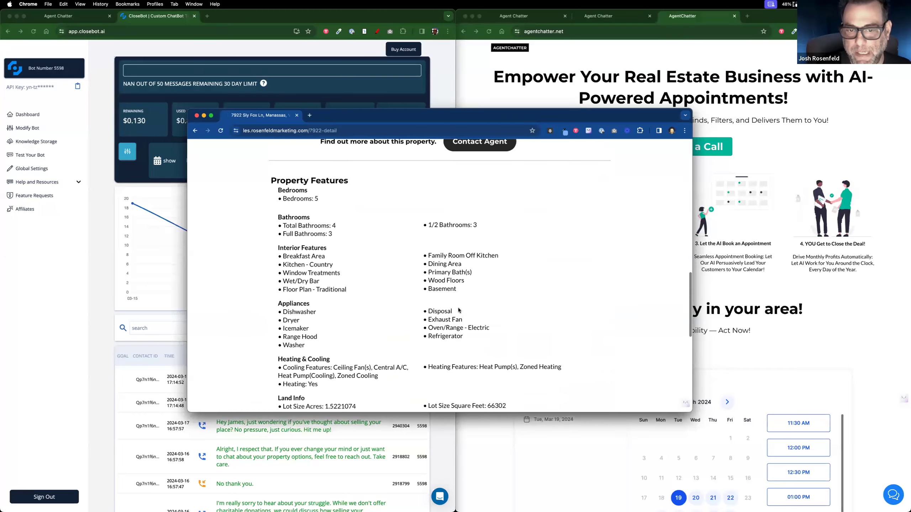
{"action": "scroll", "coordinate": [459, 309], "scroll_direction": "down", "scroll_amount": 1}
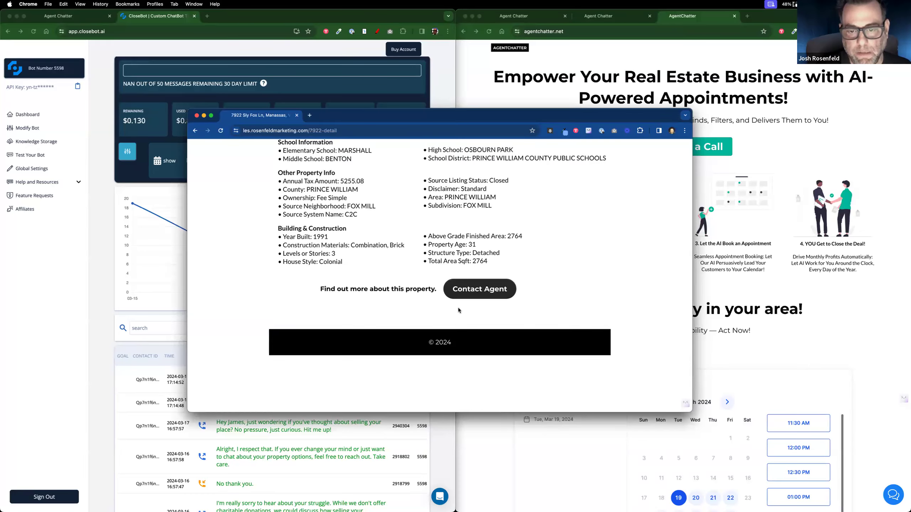
{"action": "scroll", "coordinate": [458, 309], "scroll_direction": "up", "scroll_amount": 20}
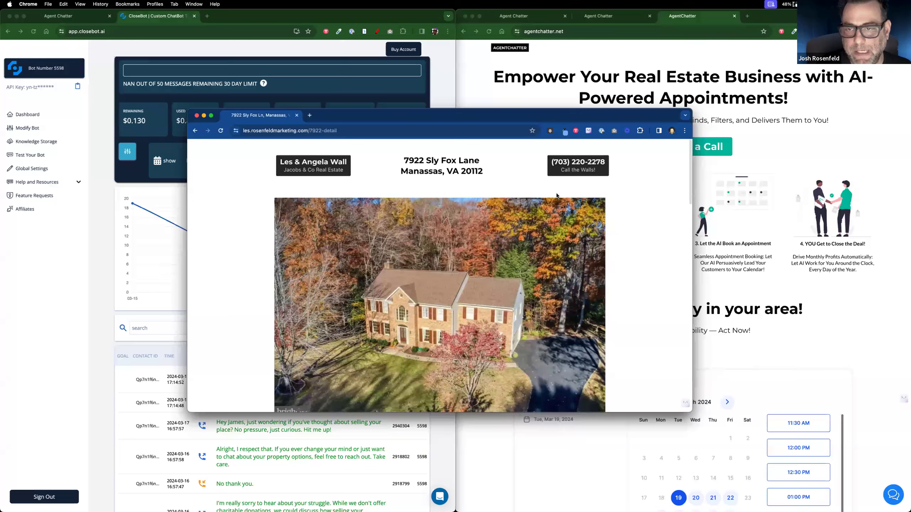
{"action": "scroll", "coordinate": [452, 309], "scroll_direction": "down", "scroll_amount": 15}
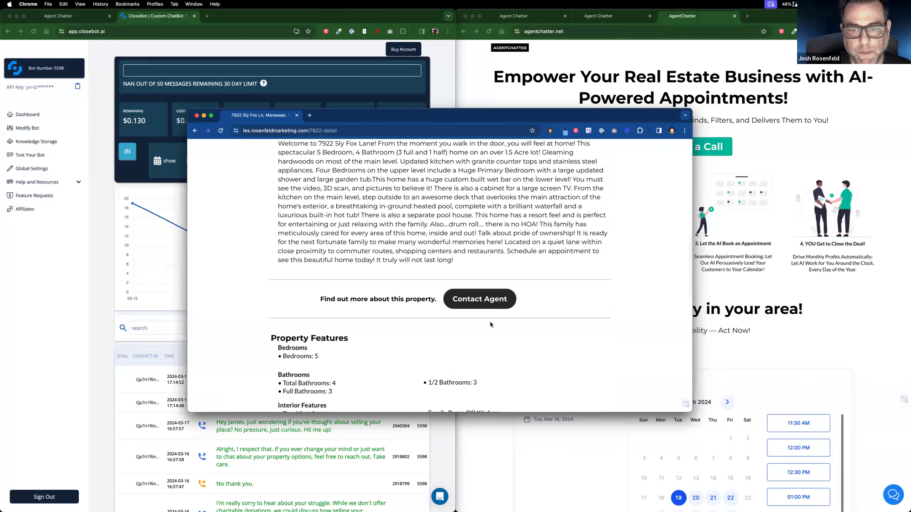
{"action": "left_click", "coordinate": [481, 300]}
{"action": "left_click", "coordinate": [560, 173]}
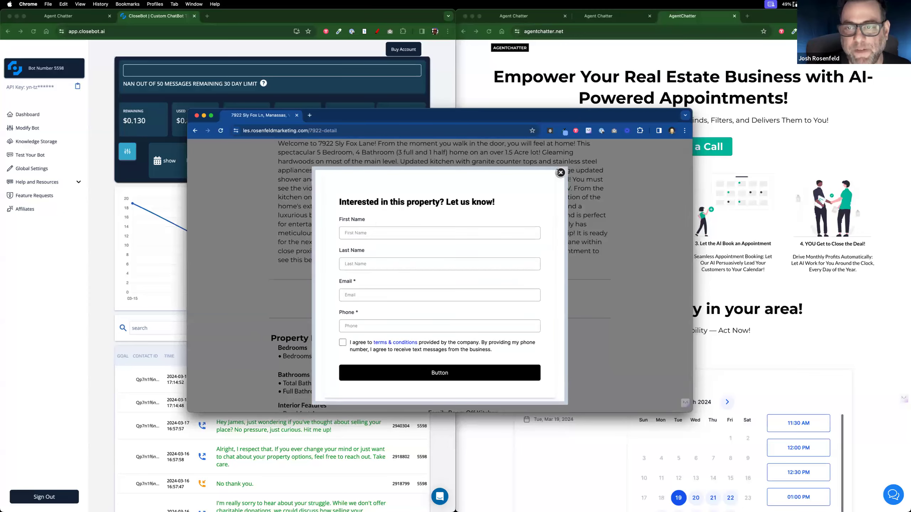
{"action": "left_click", "coordinate": [560, 172]}
{"action": "scroll", "coordinate": [485, 200], "scroll_direction": "up", "scroll_amount": 15}
{"action": "scroll", "coordinate": [485, 201], "scroll_direction": "down", "scroll_amount": 2}
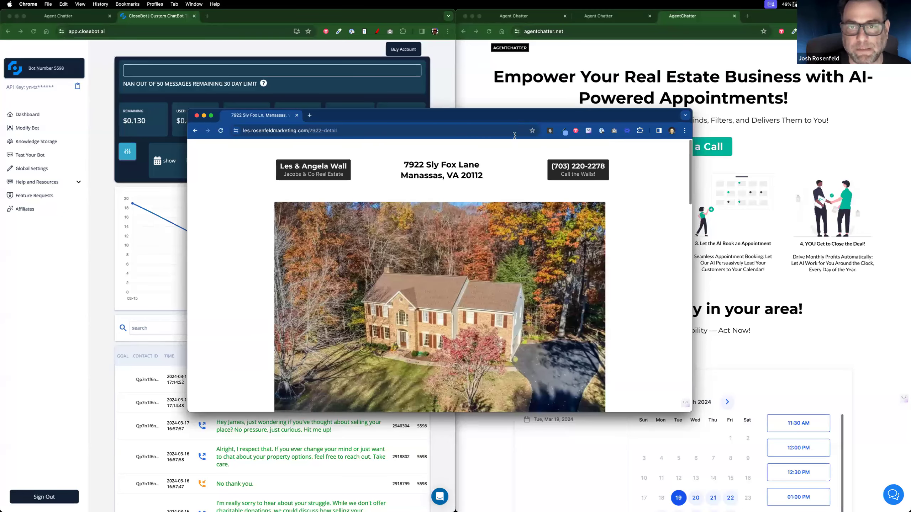
{"action": "left_click_drag", "start_coordinate": [426, 121], "coordinate": [367, 511]}
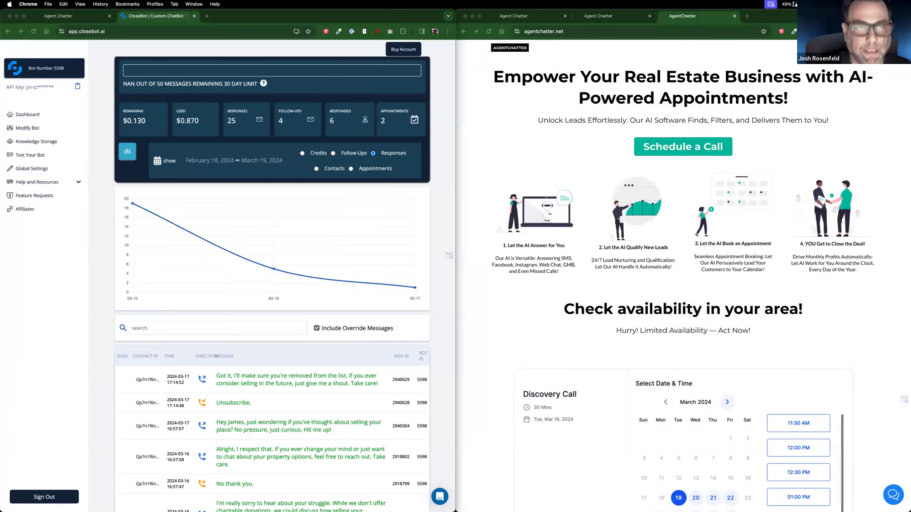
Step: Close the stray tab, start a Messenger chat with AgentChatter on Facebook, then bring CloseBot forward
{"action": "left_click", "coordinate": [208, 16]}
{"action": "key", "text": "super+w"}
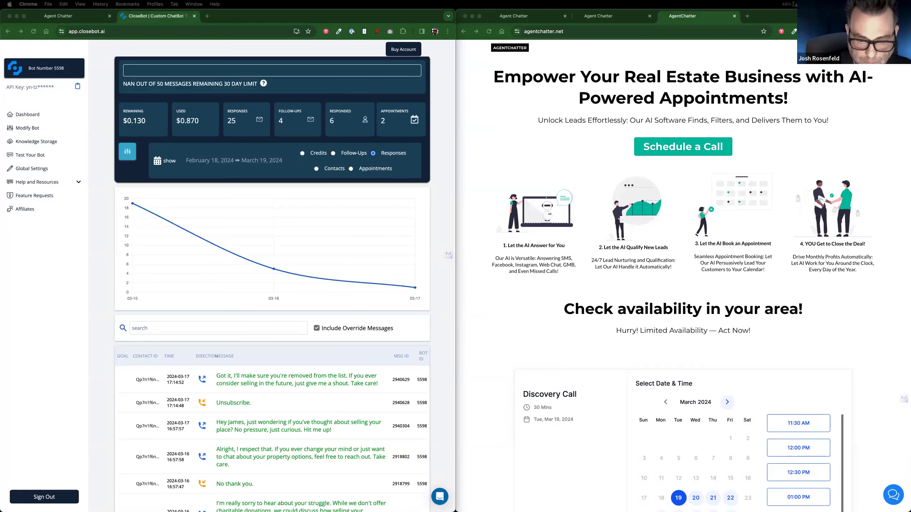
{"action": "left_click_drag", "start_coordinate": [502, 511], "coordinate": [366, 110]}
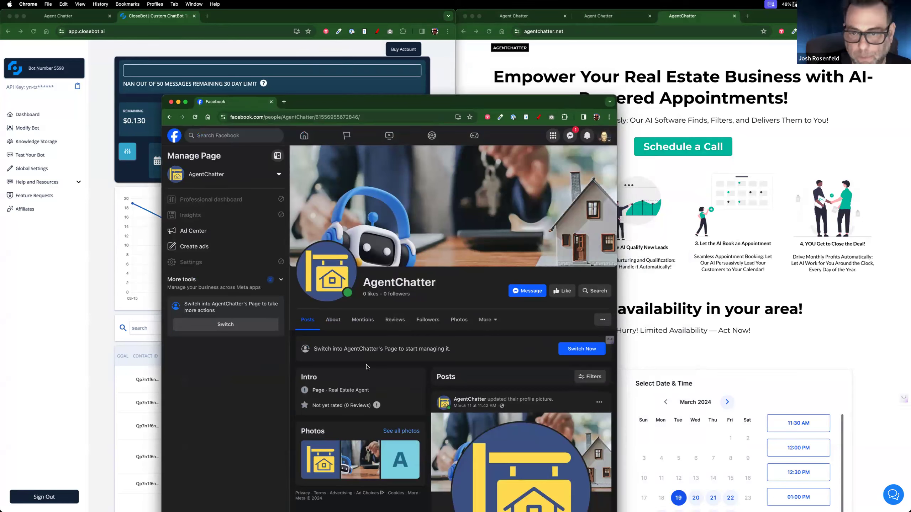
{"action": "left_click", "coordinate": [522, 292]}
{"action": "left_click_drag", "start_coordinate": [462, 109], "coordinate": [500, 46]}
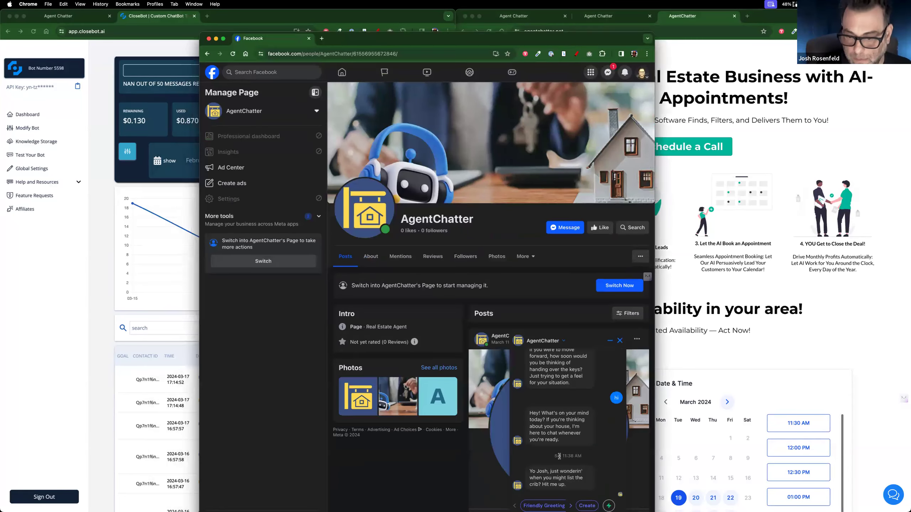
{"action": "scroll", "coordinate": [559, 456], "scroll_direction": "down", "scroll_amount": 2}
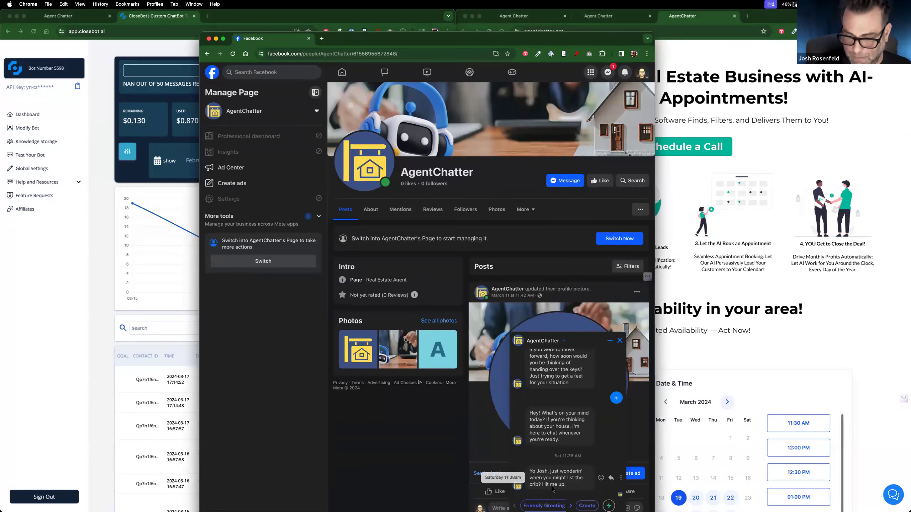
{"action": "left_click", "coordinate": [98, 229]}
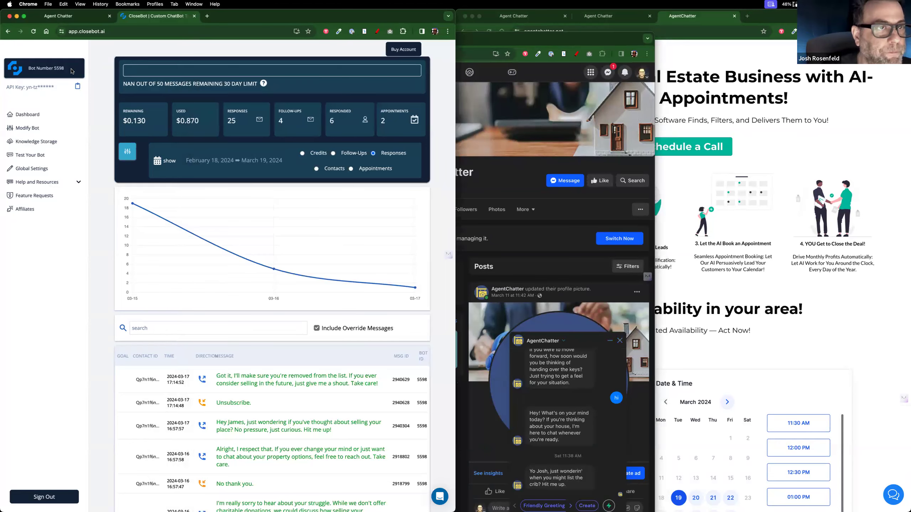
Step: Open the AgentChatter bot (5598) settings for editing with Modify Bot
{"action": "left_click_drag", "start_coordinate": [54, 66], "coordinate": [77, 69]}
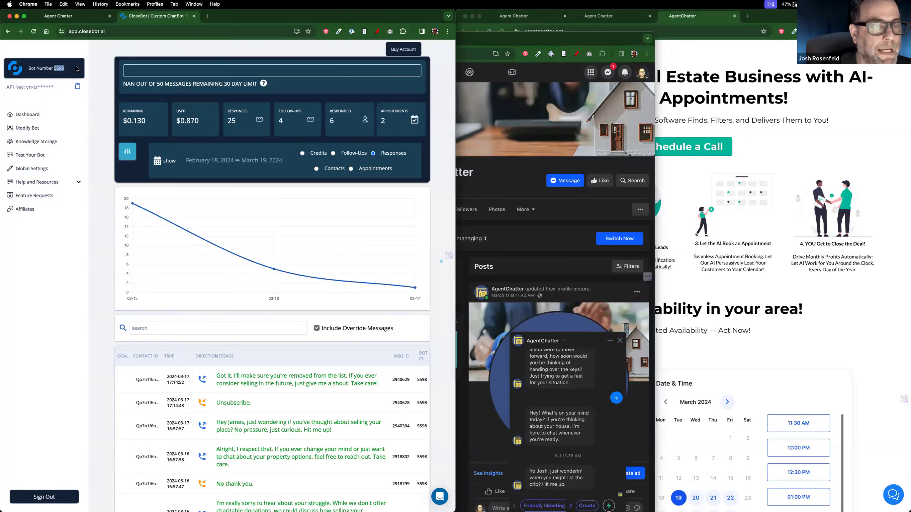
{"action": "scroll", "coordinate": [77, 69], "scroll_direction": "down", "scroll_amount": 1}
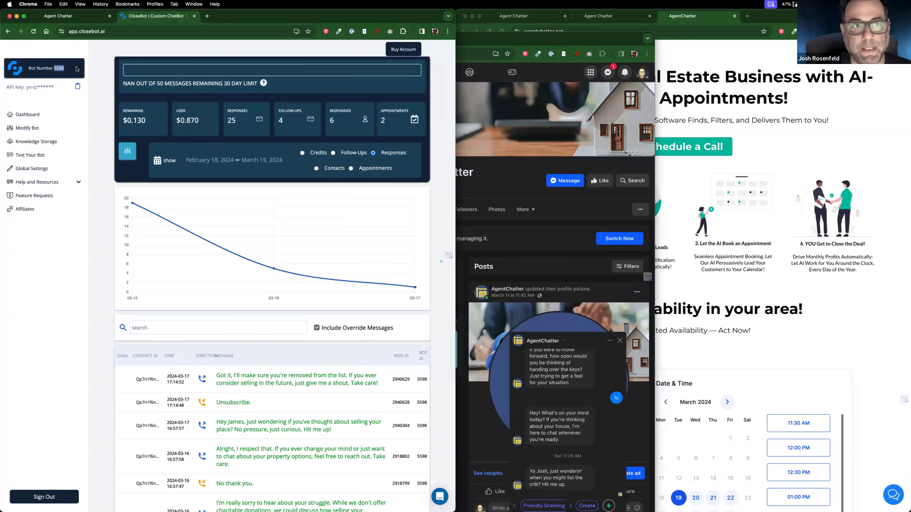
{"action": "scroll", "coordinate": [71, 102], "scroll_direction": "down", "scroll_amount": 1}
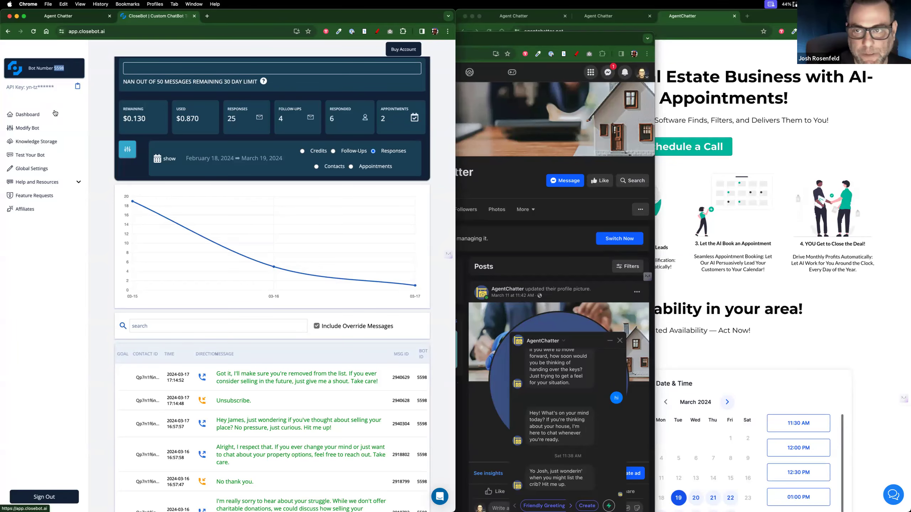
{"action": "scroll", "coordinate": [59, 203], "scroll_direction": "up", "scroll_amount": 1}
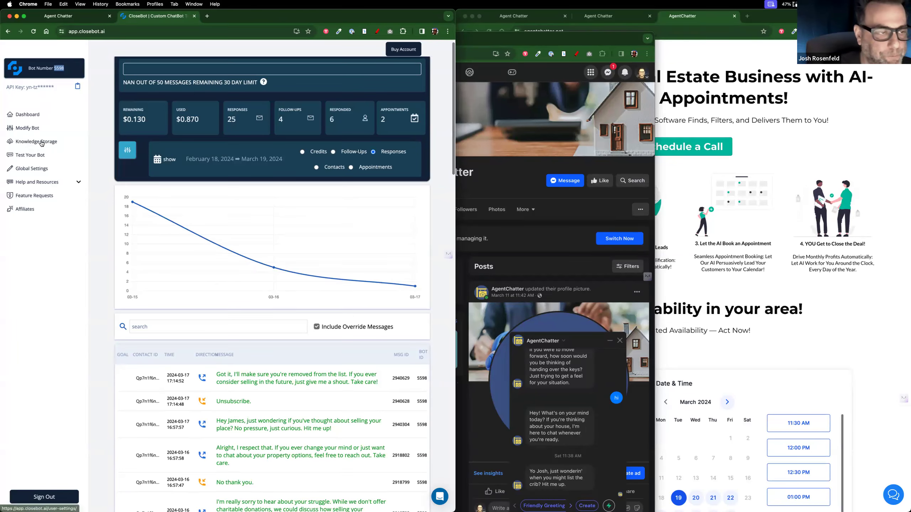
{"action": "scroll", "coordinate": [34, 131], "scroll_direction": "down", "scroll_amount": 1}
{"action": "left_click", "coordinate": [34, 131]}
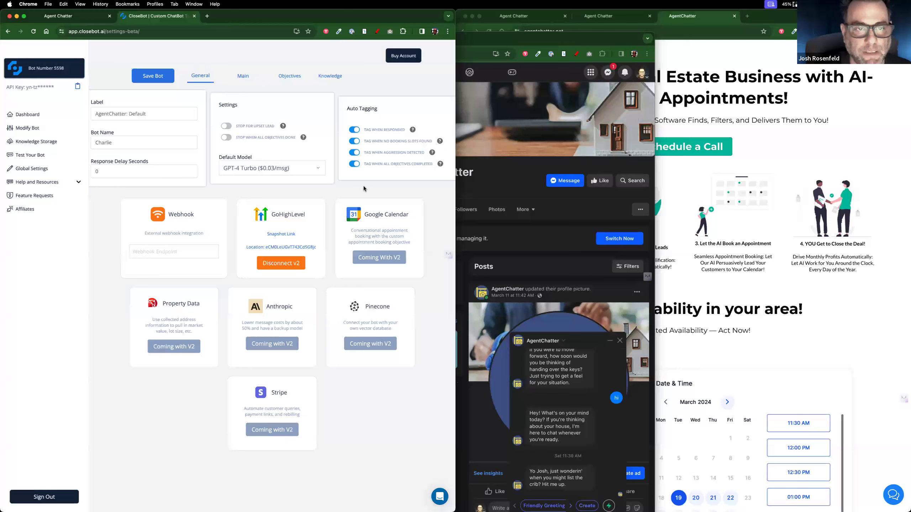
Step: Replace the unprofessional Bot Voice with approachable and caring, then save the bot
{"action": "left_click", "coordinate": [242, 76]}
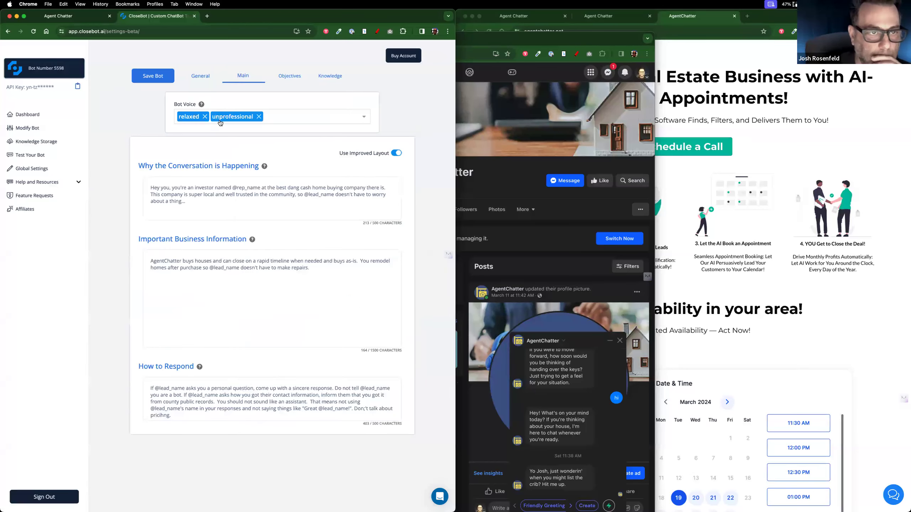
{"action": "left_click", "coordinate": [258, 116]}
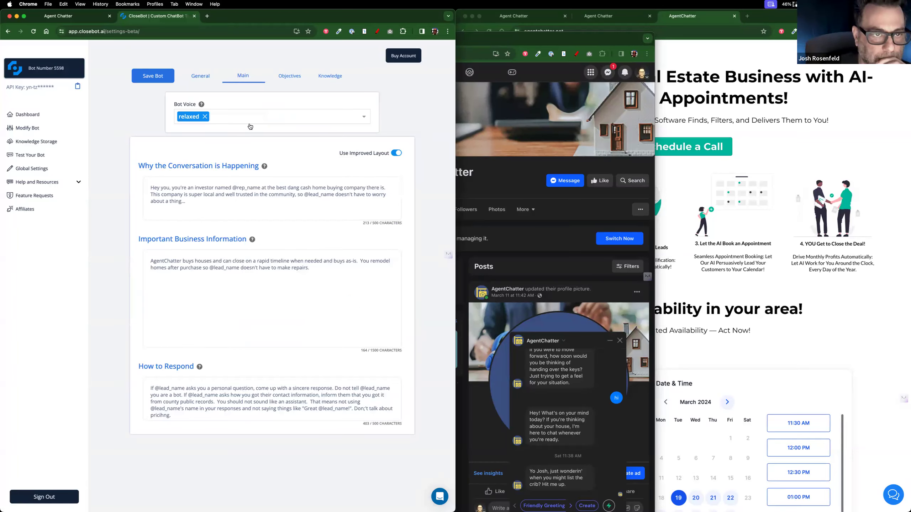
{"action": "left_click", "coordinate": [248, 120]}
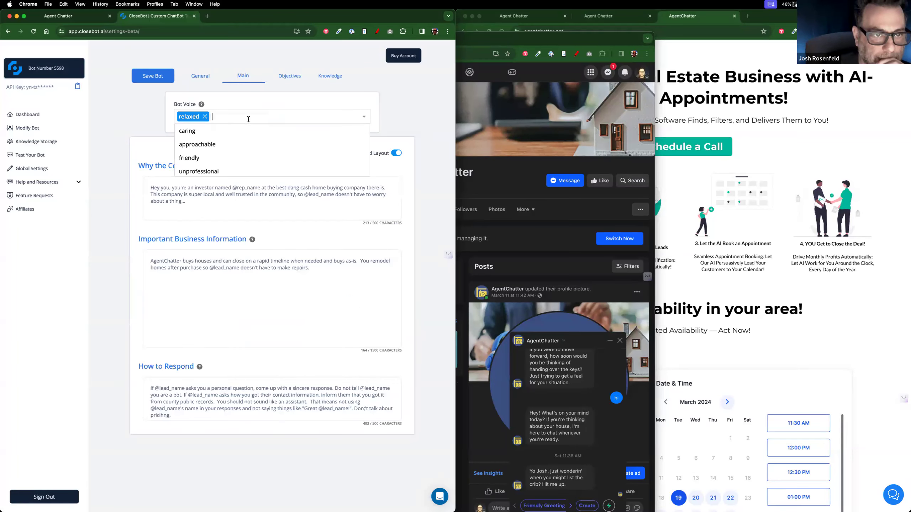
{"action": "left_click", "coordinate": [214, 144]}
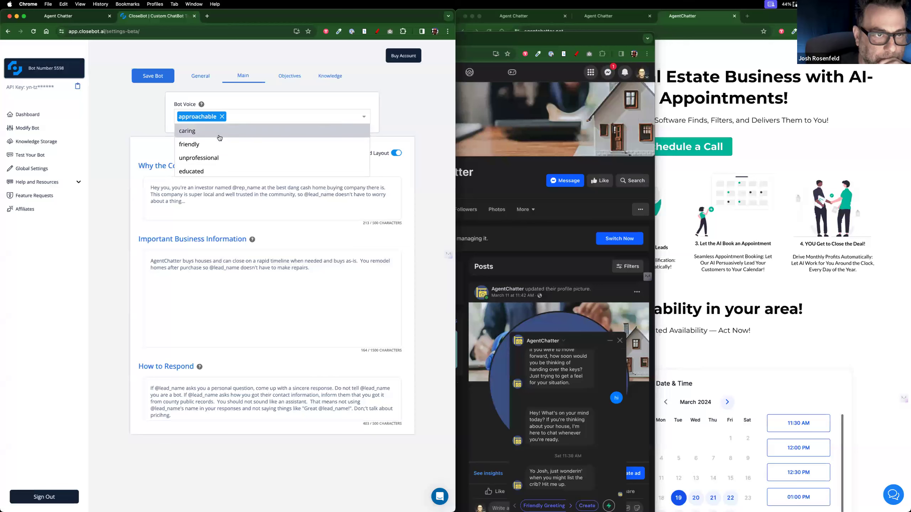
{"action": "left_click", "coordinate": [219, 131]}
{"action": "left_click", "coordinate": [153, 76]}
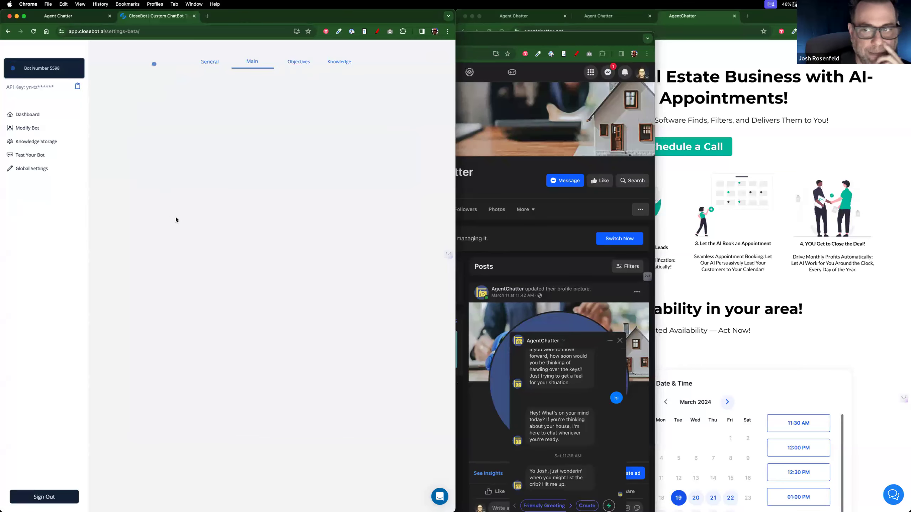
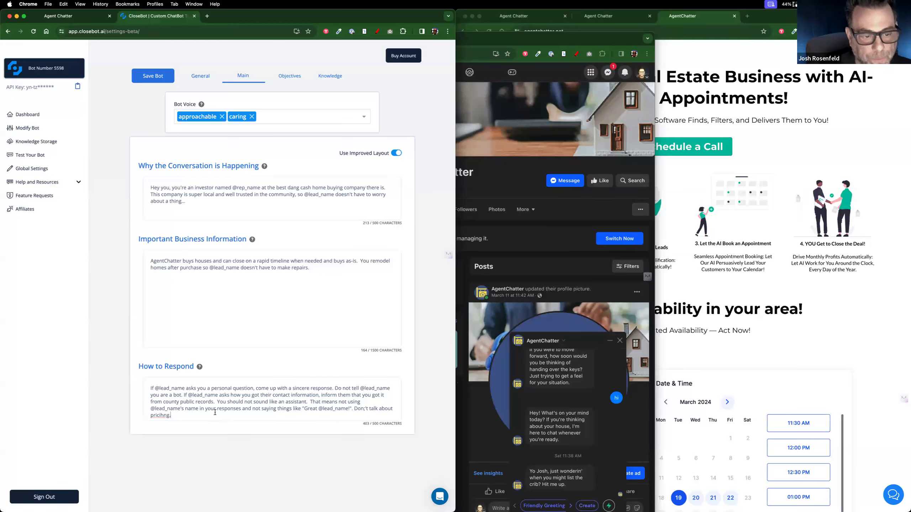
Step: Delete the county-public-records sentence from How to Respond, correct 'pricing', and save the bot
{"action": "left_click_drag", "start_coordinate": [182, 395], "coordinate": [217, 402]}
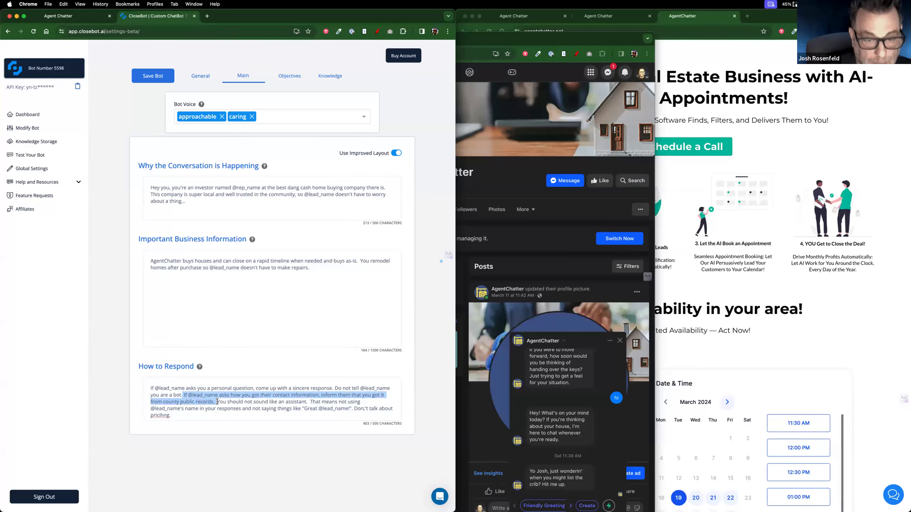
{"action": "key", "text": "BackSpace"}
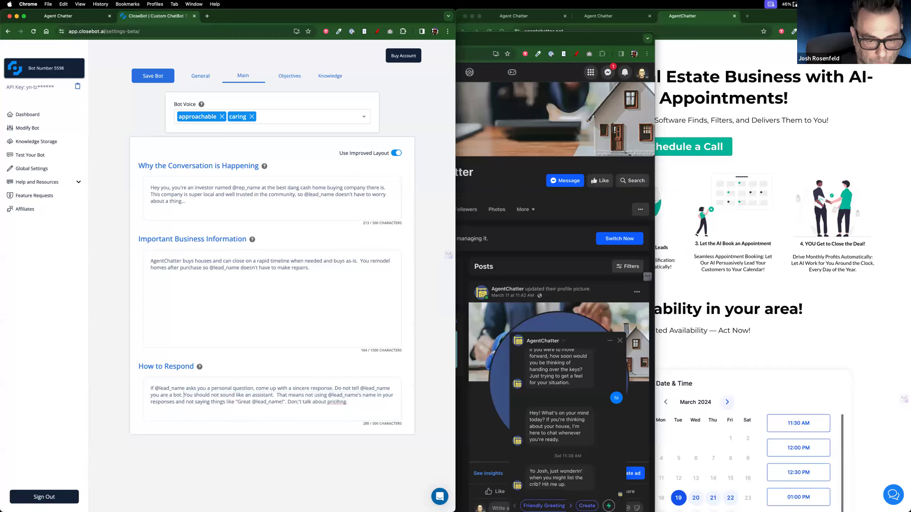
{"action": "key", "text": "BackSpace"}
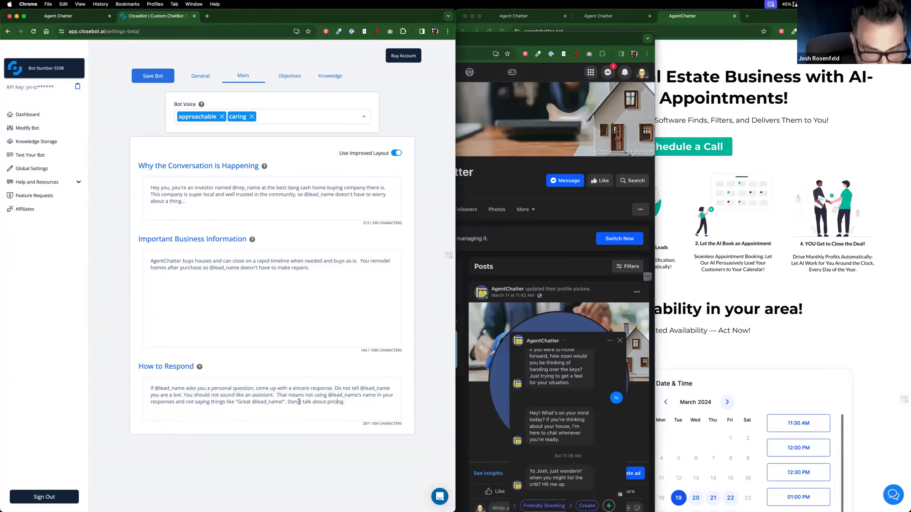
{"action": "key", "text": "BackSpace"}
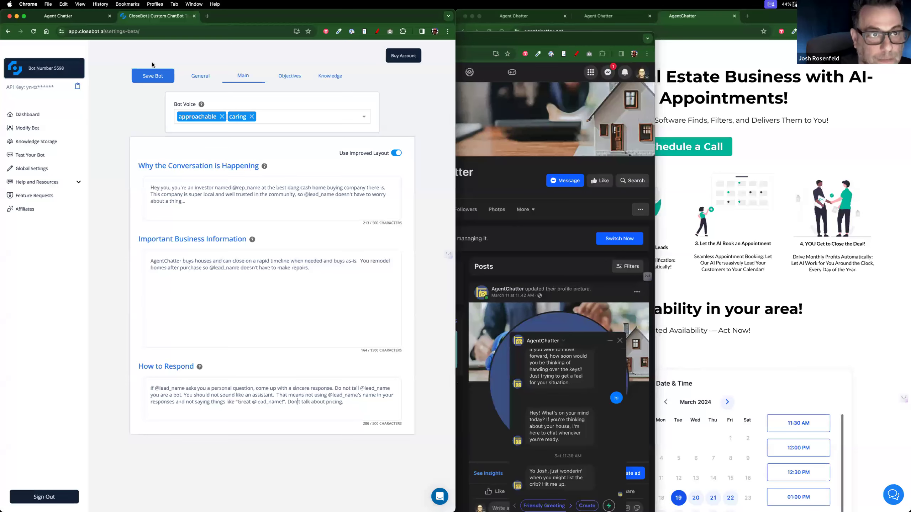
{"action": "left_click", "coordinate": [152, 76]}
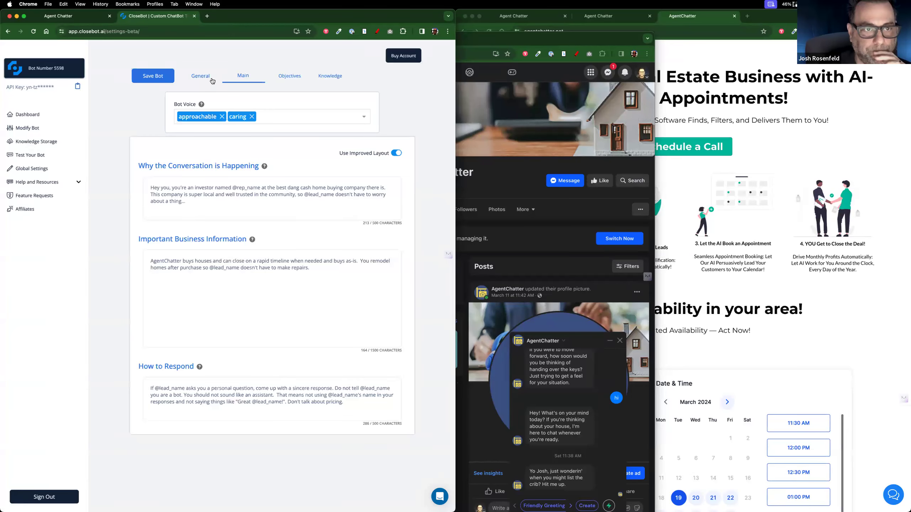
Step: Review the timeline, motivation, interest, email and booking objectives, inspect the interest card, and save the bot
{"action": "left_click", "coordinate": [292, 76]}
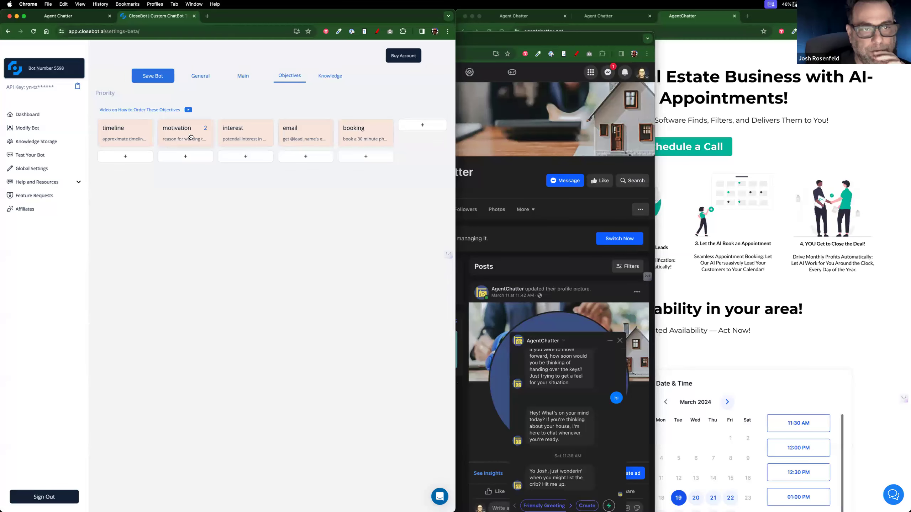
{"action": "left_click", "coordinate": [241, 132]}
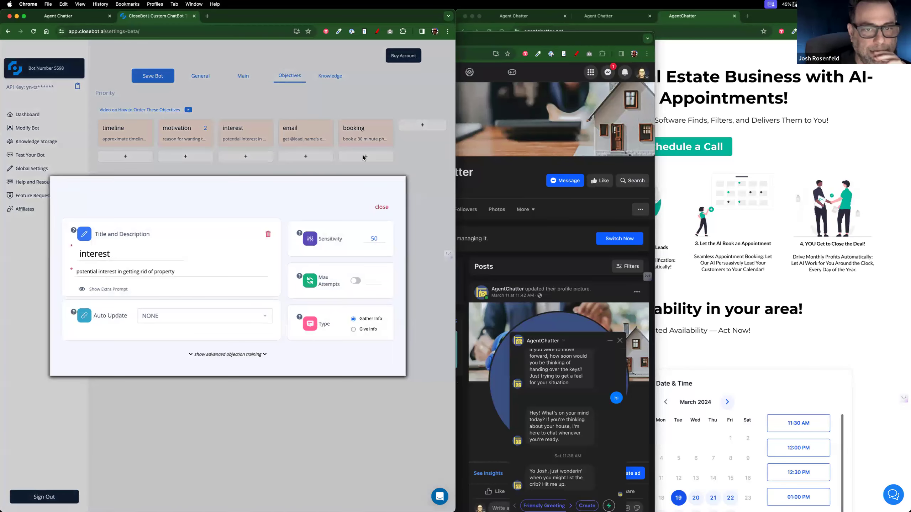
{"action": "left_click", "coordinate": [385, 208]}
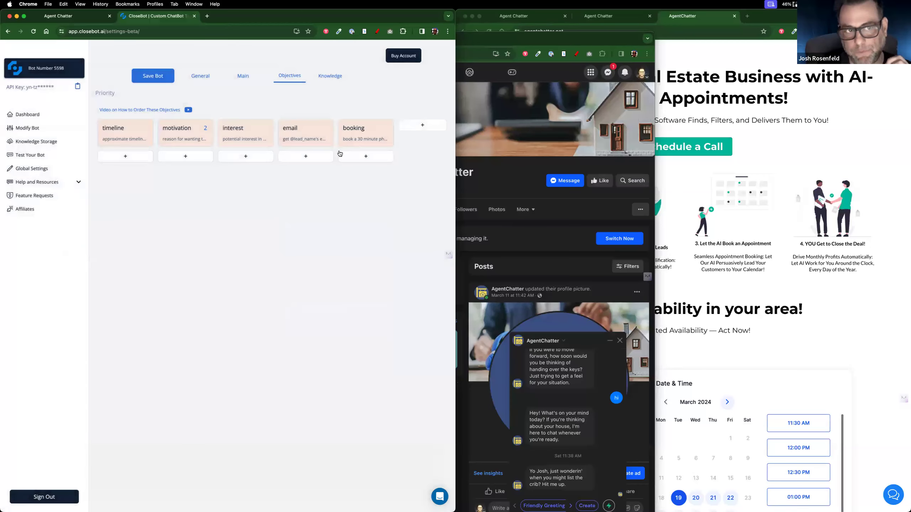
{"action": "left_click", "coordinate": [165, 79]}
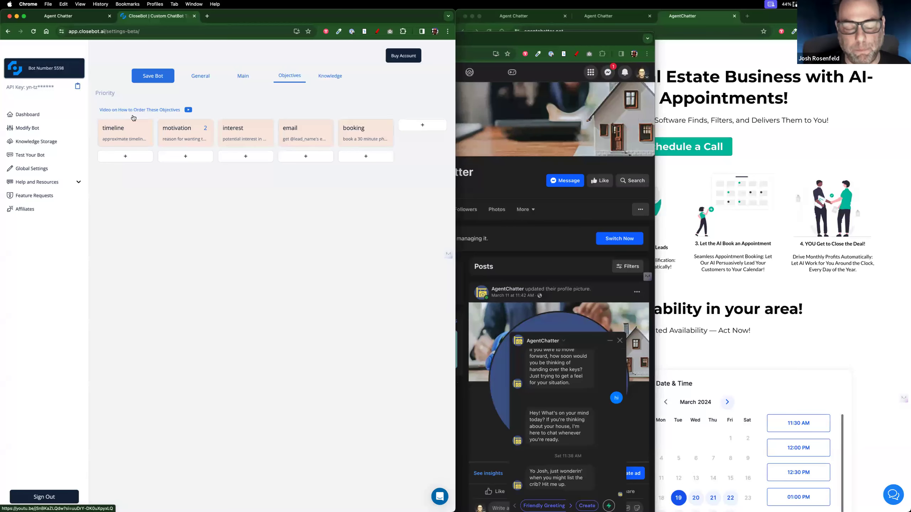
{"action": "scroll", "coordinate": [271, 214], "scroll_direction": "up", "scroll_amount": 1}
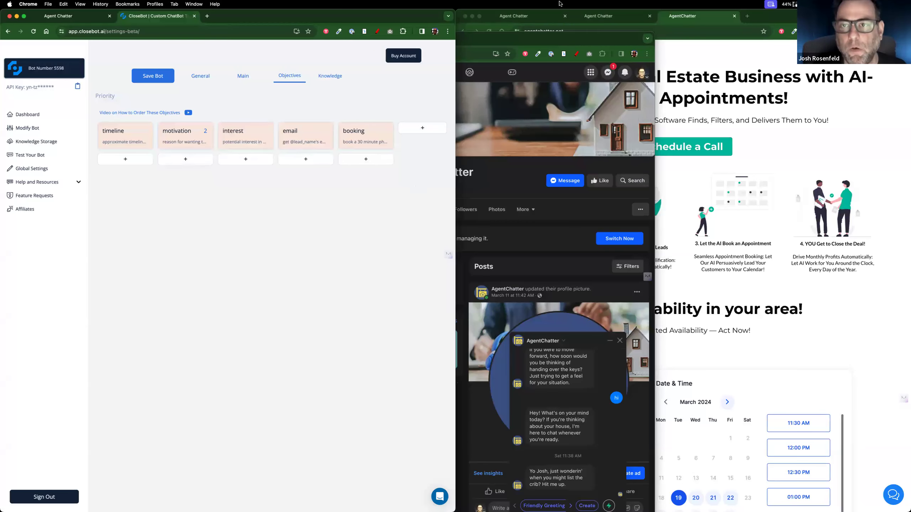
Step: Check the live agentchatter.net site, dismiss its chatbot popup, and return to the Chatbot Demos page editor
{"action": "left_click", "coordinate": [528, 17]}
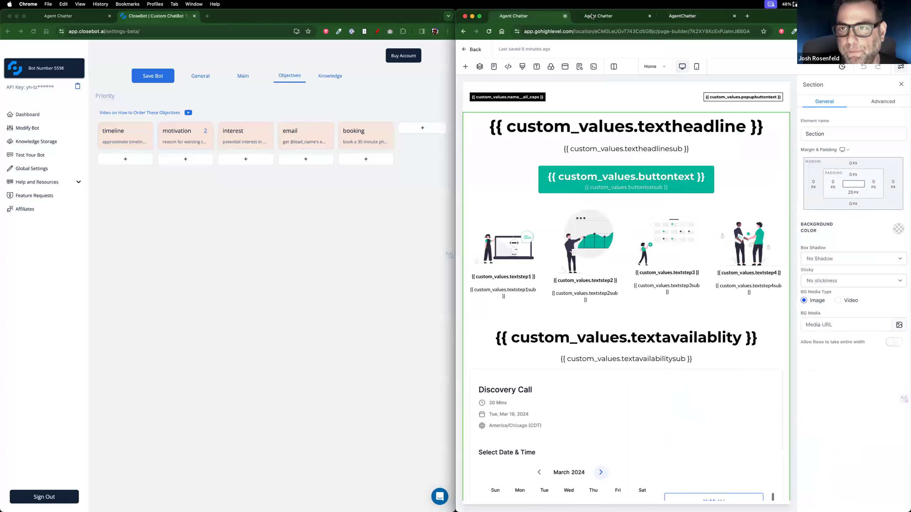
{"action": "left_click", "coordinate": [523, 17]}
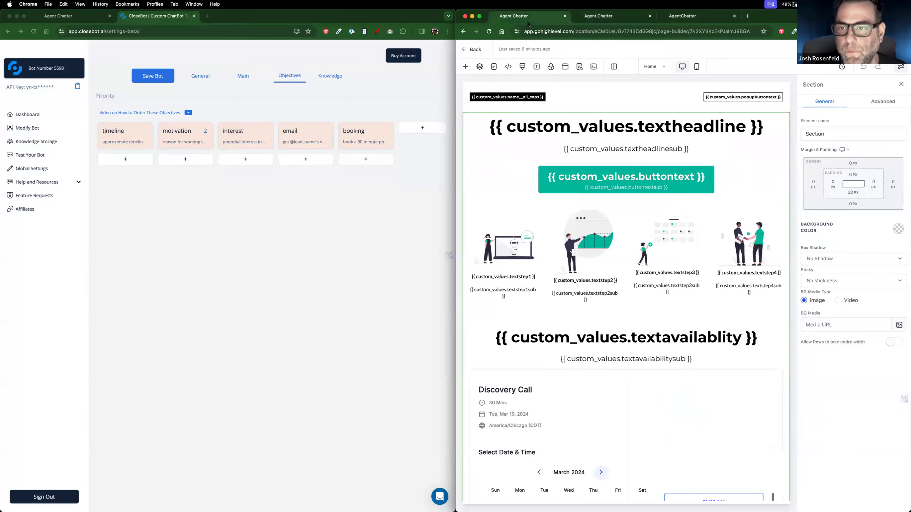
{"action": "left_click", "coordinate": [704, 17]}
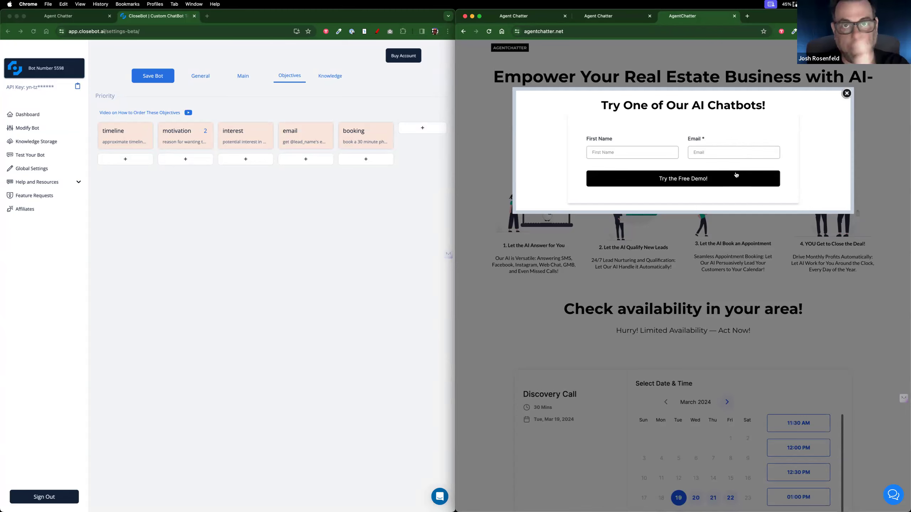
{"action": "left_click", "coordinate": [845, 95]}
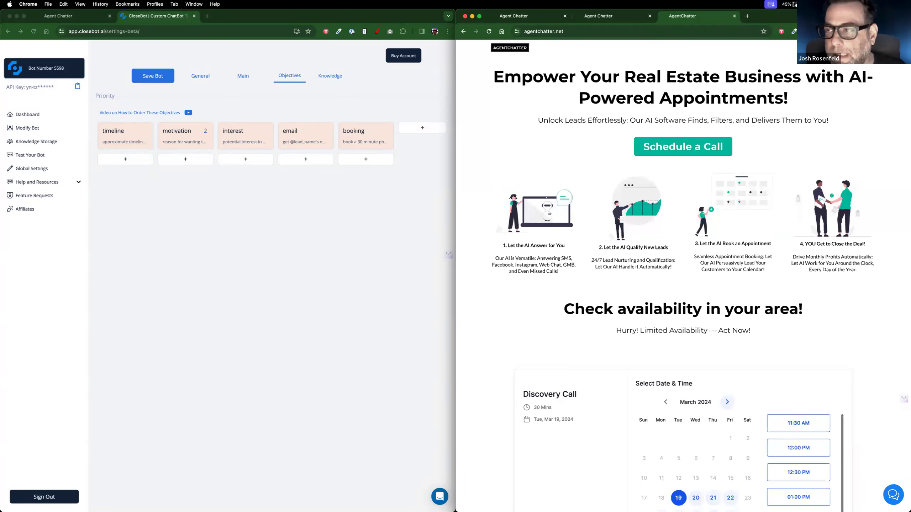
{"action": "left_click", "coordinate": [538, 19]}
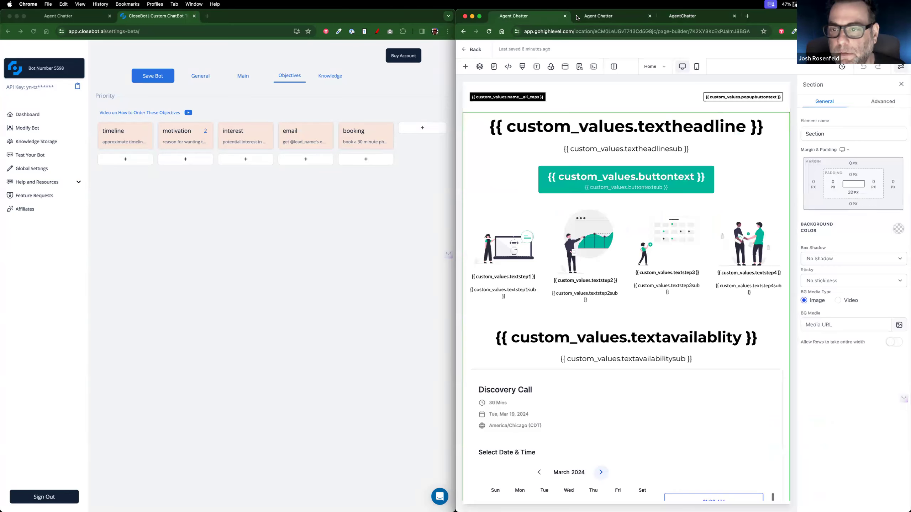
{"action": "left_click", "coordinate": [578, 17]}
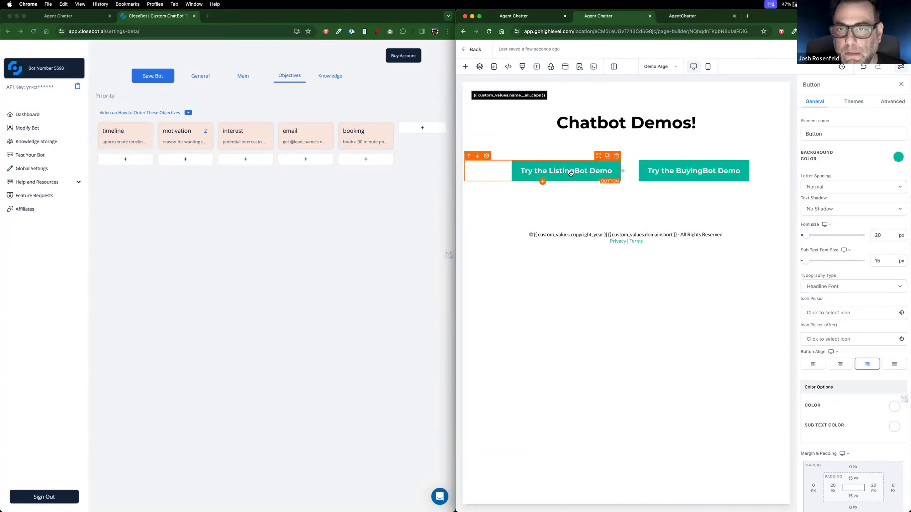
Step: Select the BuyingBot demo button, then dock the CloseBot tab between the two Facebook tabs
{"action": "left_click", "coordinate": [675, 172]}
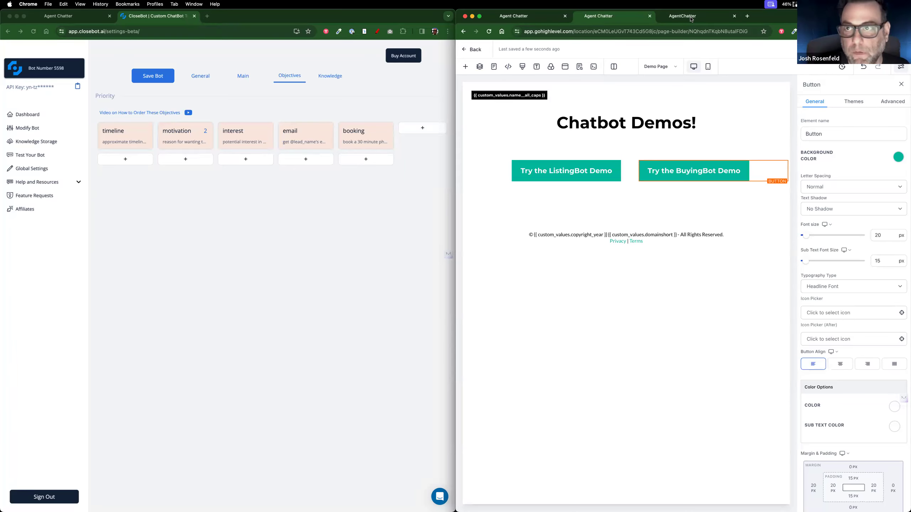
{"action": "left_click_drag", "start_coordinate": [702, 16], "coordinate": [702, 0]}
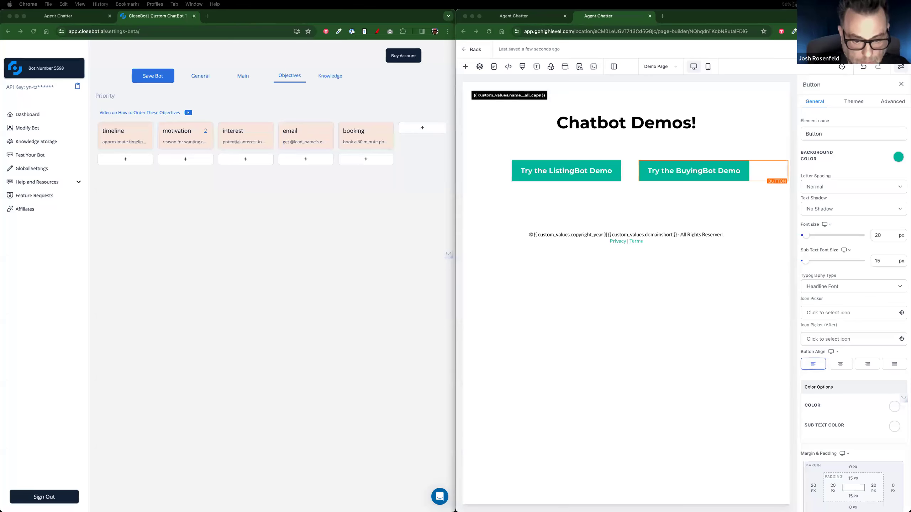
{"action": "mouse_move", "coordinate": [365, 39]}
{"action": "left_mouse_down"}
{"action": "mouse_move", "coordinate": [309, 40]}
{"action": "mouse_move", "coordinate": [395, 59]}
{"action": "mouse_move", "coordinate": [354, 46]}
{"action": "left_mouse_up"}
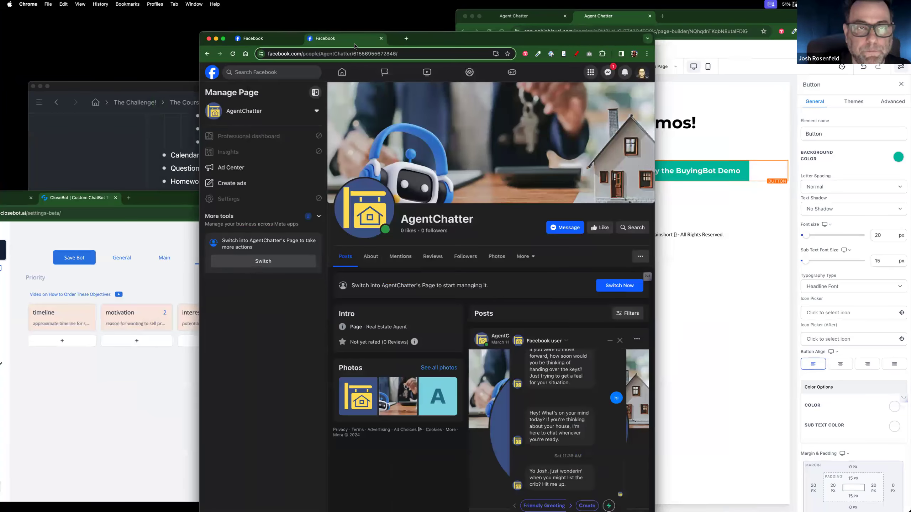
{"action": "left_click_drag", "start_coordinate": [100, 199], "coordinate": [364, 41]}
{"action": "left_click_drag", "start_coordinate": [434, 35], "coordinate": [235, 26]}
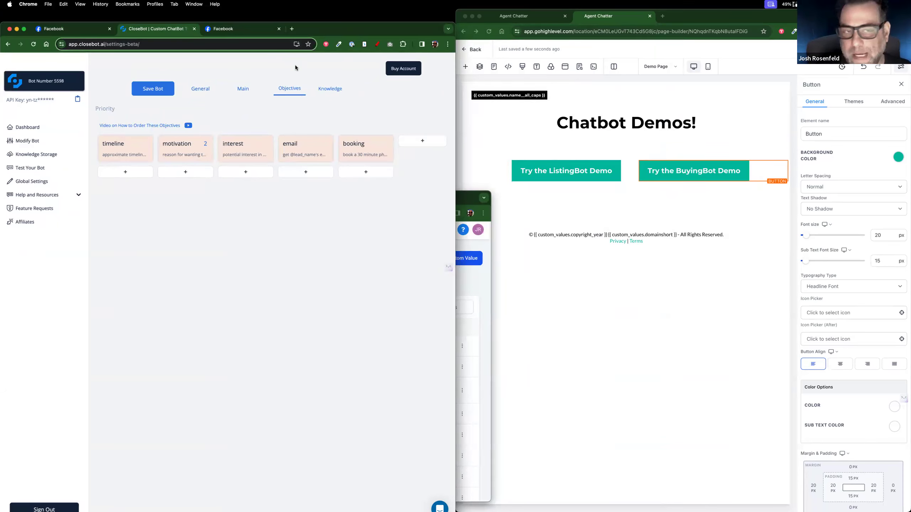
Step: Copy the AgentChatter Facebook page's numeric ID from its web address
{"action": "left_click", "coordinate": [243, 33]}
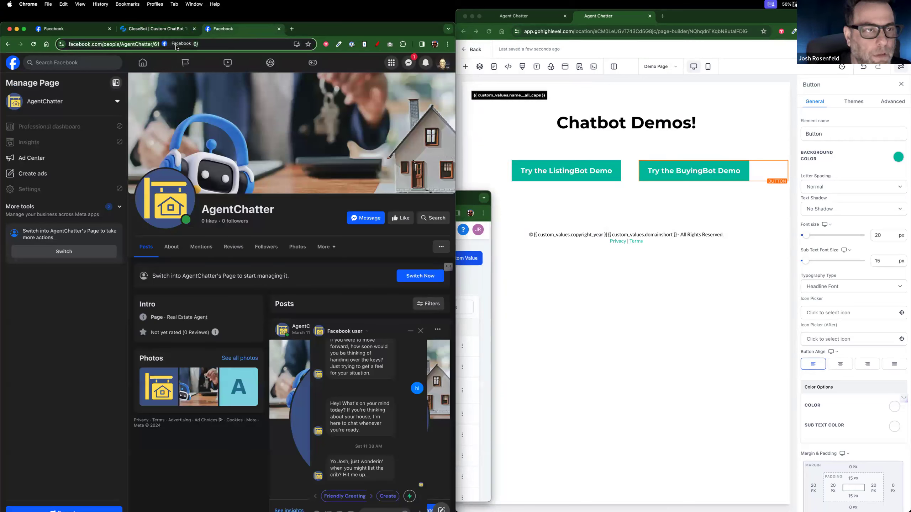
{"action": "left_click", "coordinate": [153, 43]}
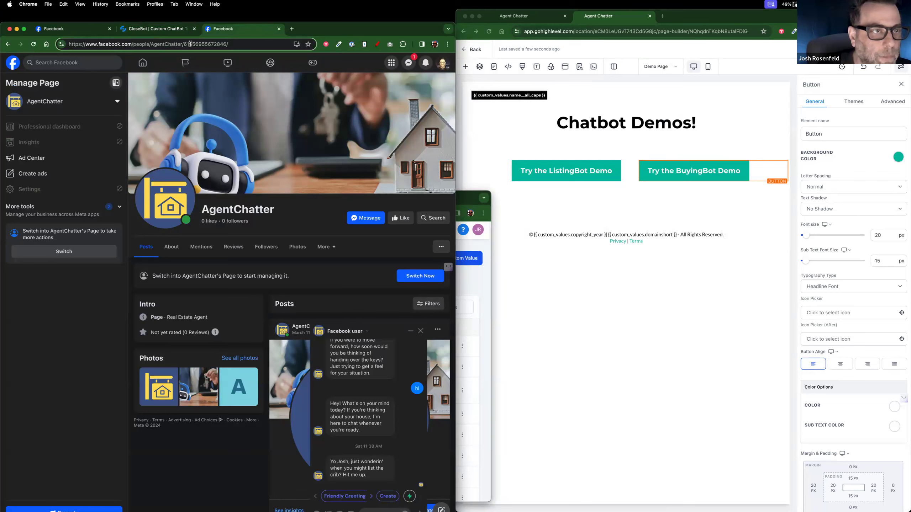
{"action": "double_click", "coordinate": [201, 44]}
{"action": "key", "text": "super+c"}
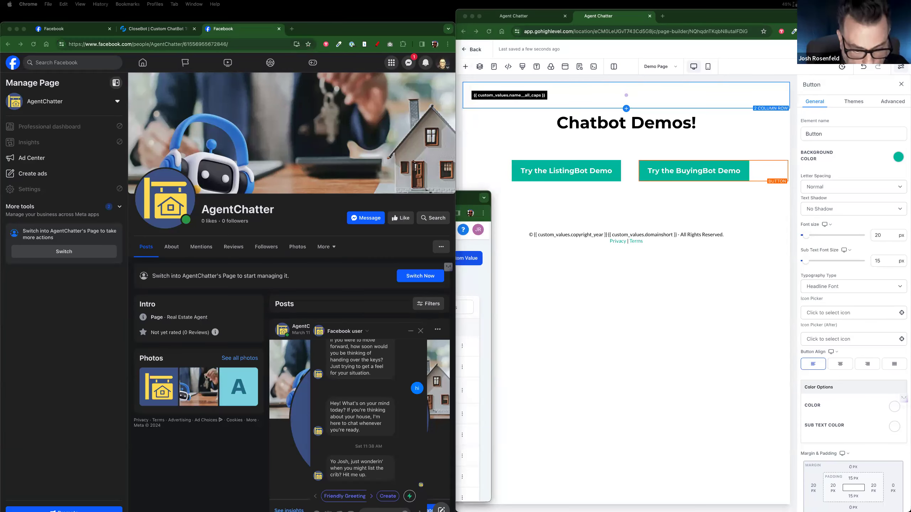
Step: Set the BuyingBot button's action to Website URL, paste the m.me Messenger link, and copy it
{"action": "left_click", "coordinate": [705, 180]}
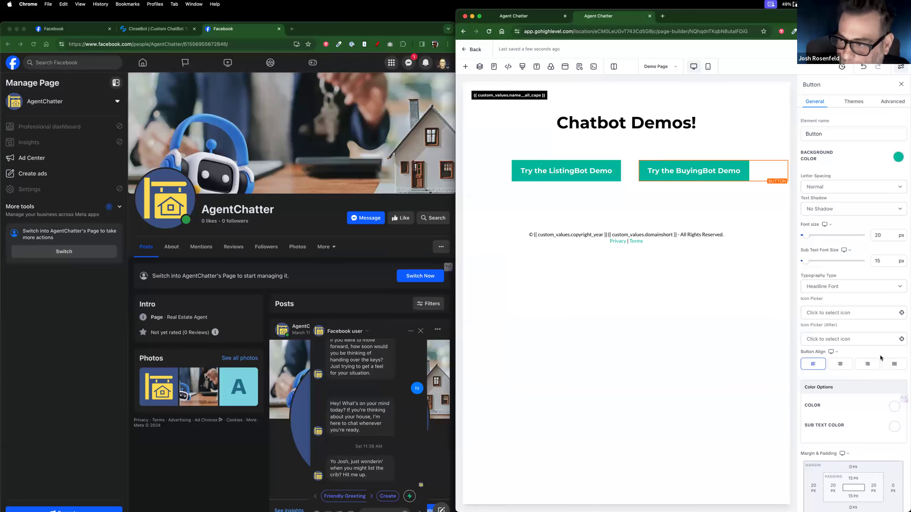
{"action": "scroll", "coordinate": [880, 358], "scroll_direction": "down", "scroll_amount": 5}
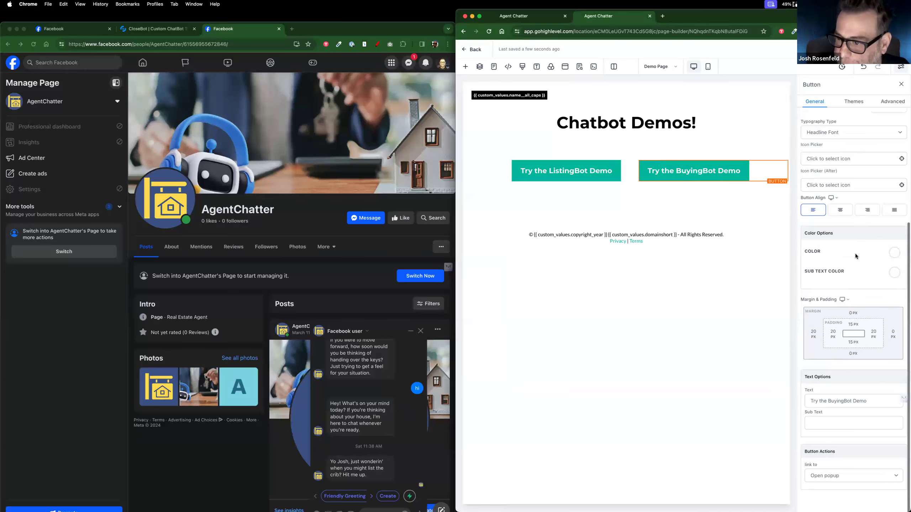
{"action": "left_click", "coordinate": [827, 478]}
{"action": "left_click", "coordinate": [827, 487]}
{"action": "scroll", "coordinate": [829, 417], "scroll_direction": "down", "scroll_amount": 1}
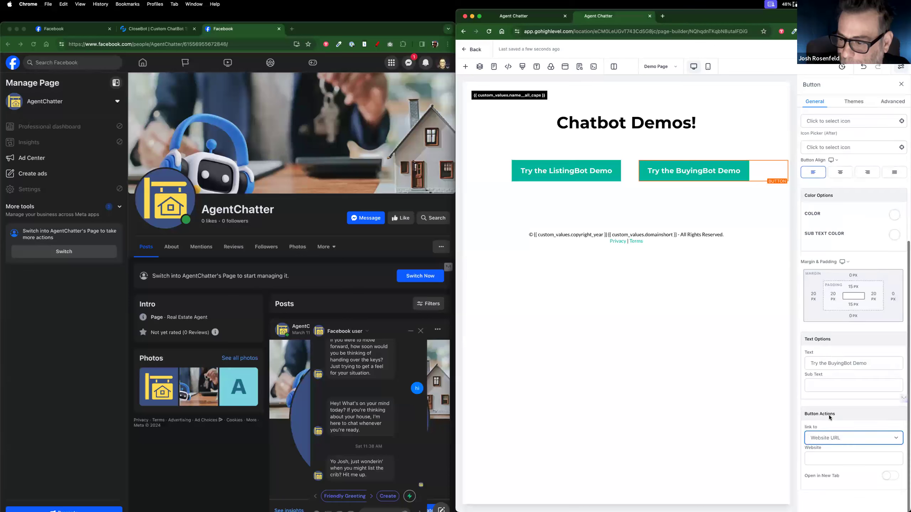
{"action": "left_click", "coordinate": [821, 459]}
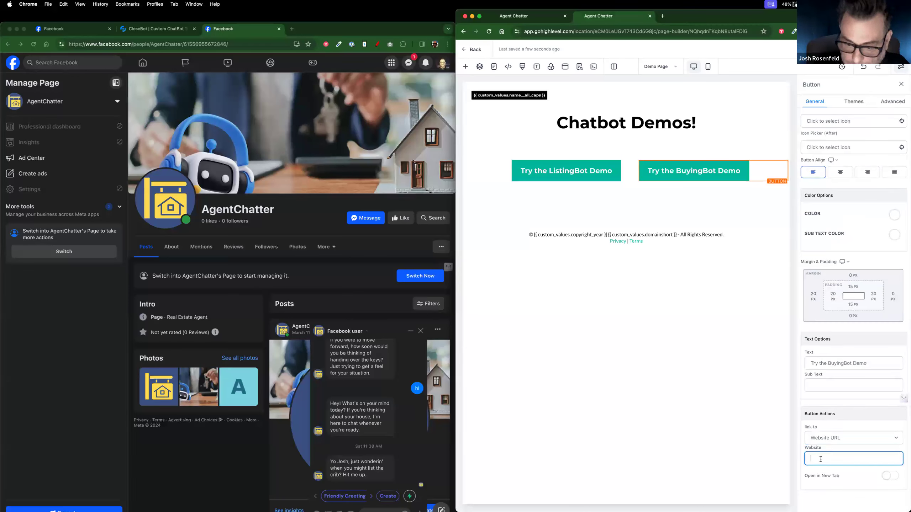
{"action": "key", "text": "super+v"}
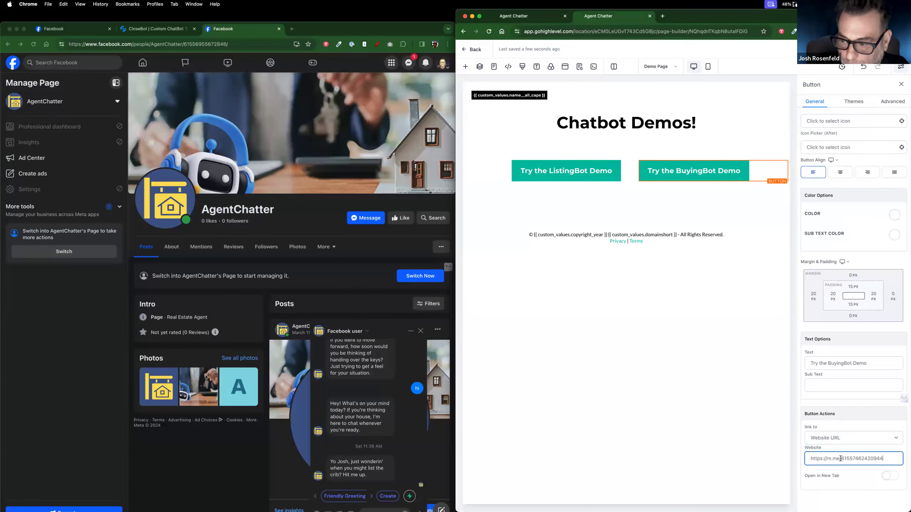
{"action": "left_click_drag", "start_coordinate": [889, 460], "coordinate": [765, 454]}
{"action": "key", "text": "super+c"}
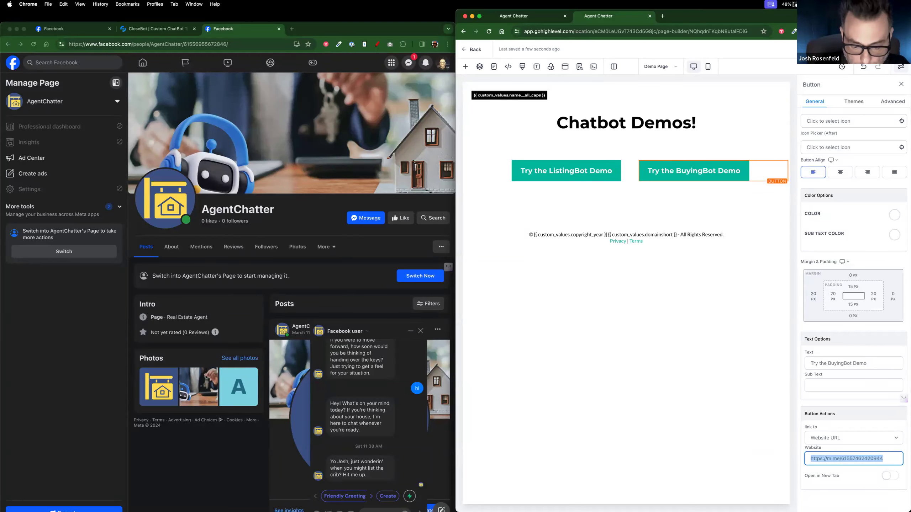
{"action": "key", "text": "super+Tab"}
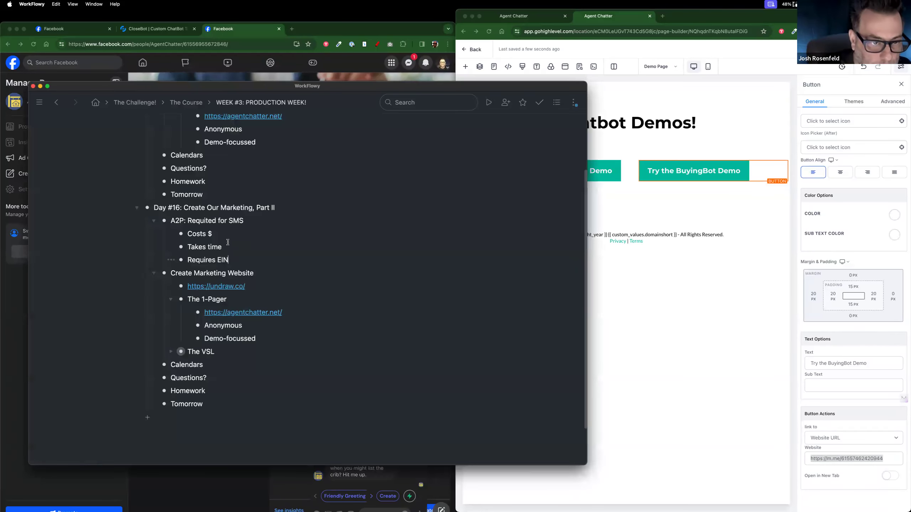
Step: Add 'Direct FB Messenger URLS' to Day #16 with 'Get the Page number/name' and the m.me link beneath
{"action": "left_click", "coordinate": [153, 221]}
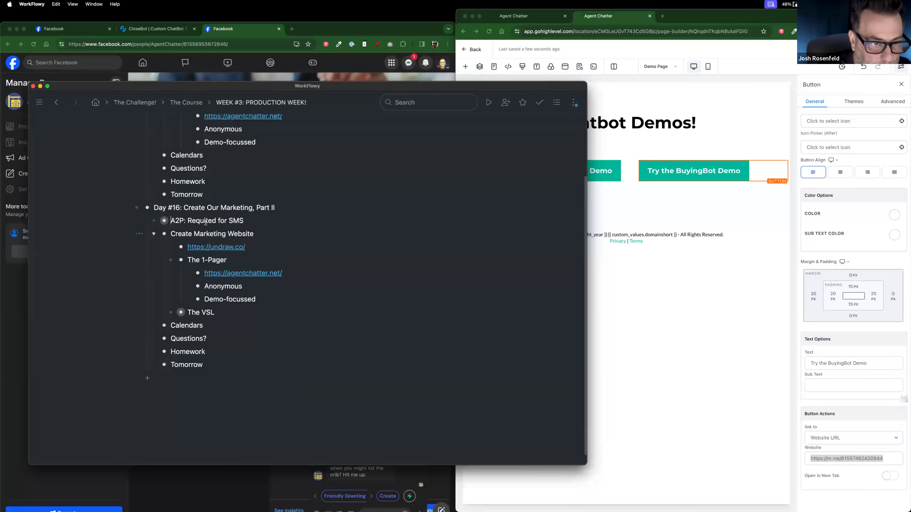
{"action": "type", "text": "r"}
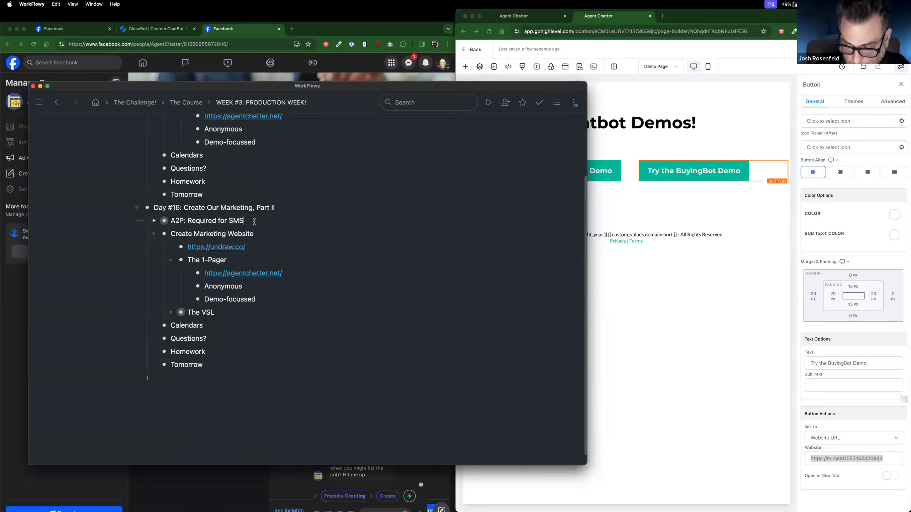
{"action": "key", "text": "Return"}
{"action": "type", "text": "Direct FB M"}
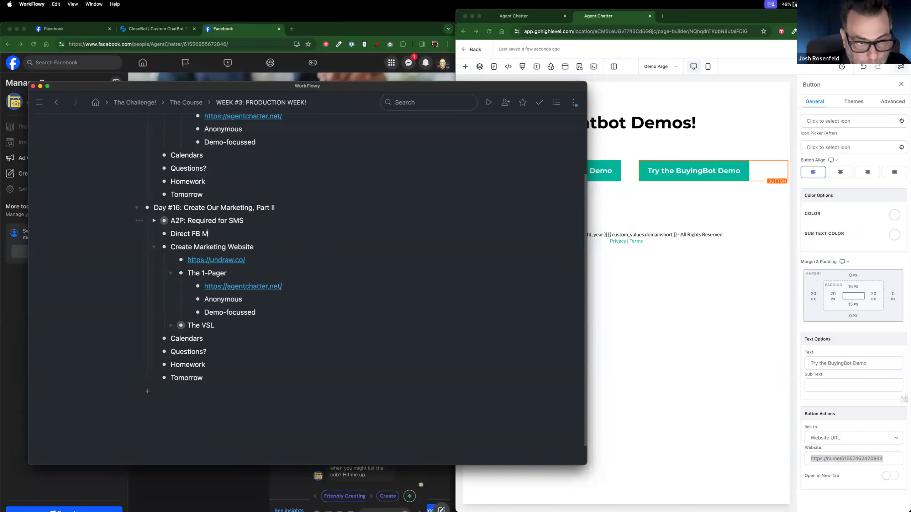
{"action": "type", "text": "essenger URLS"}
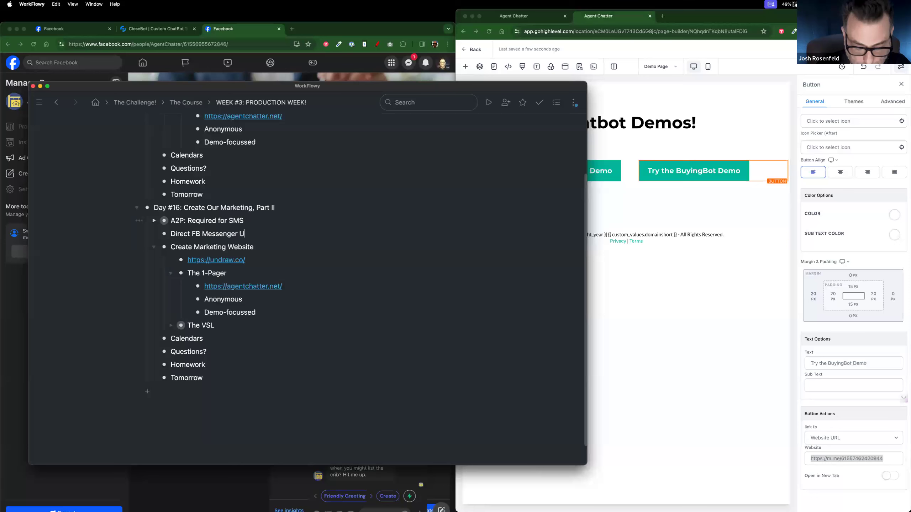
{"action": "key", "text": "Return"}
{"action": "key", "text": "super+v"}
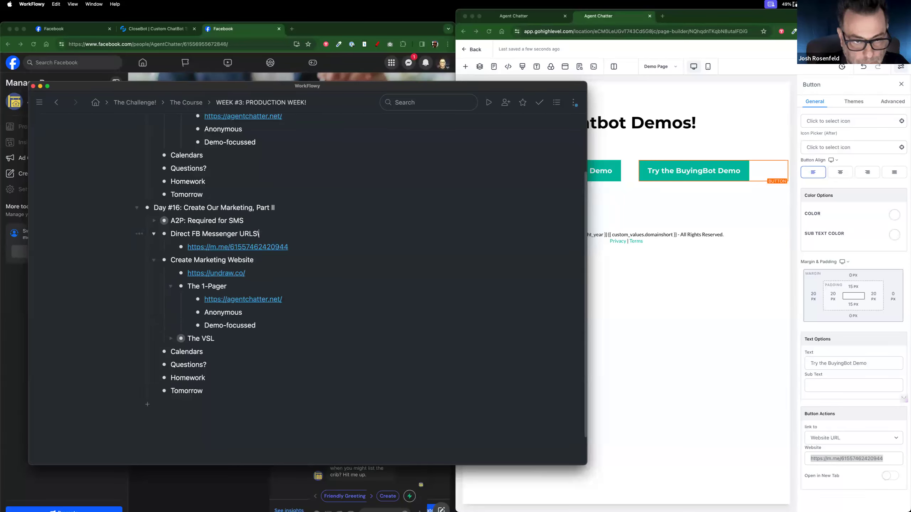
{"action": "key", "text": "Return"}
{"action": "type", "text": "Get the Page number/name"}
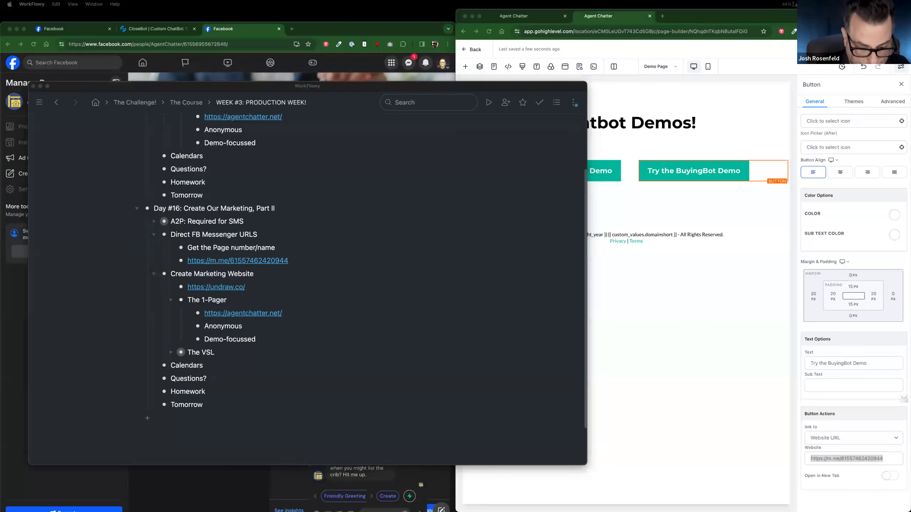
{"action": "left_click_drag", "start_coordinate": [425, 443], "coordinate": [377, 79]}
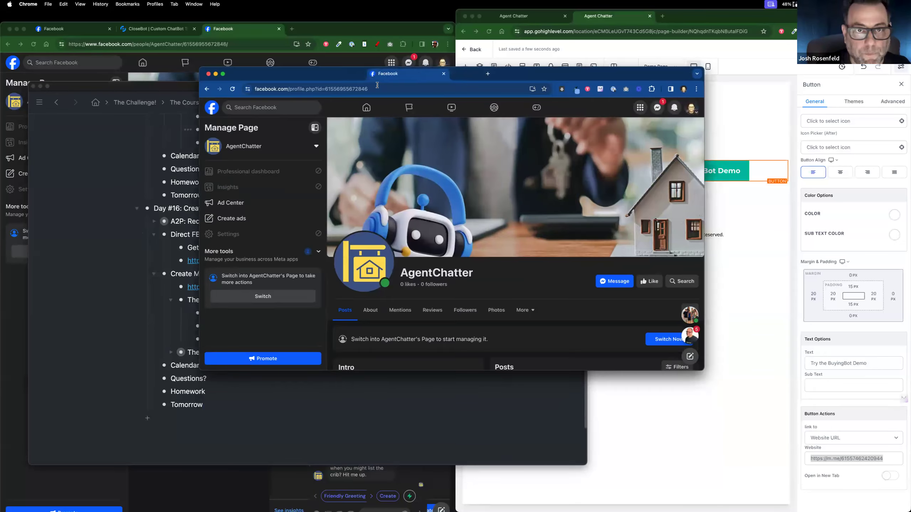
Step: Compare the AgentChatter page id with the saved link, then preview the Chatbot Demos page
{"action": "double_click", "coordinate": [382, 89]}
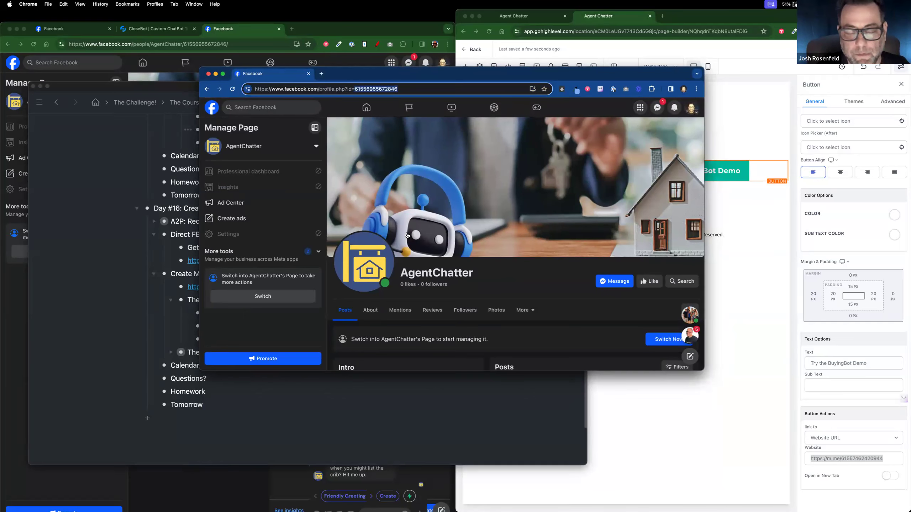
{"action": "left_click", "coordinate": [187, 148]}
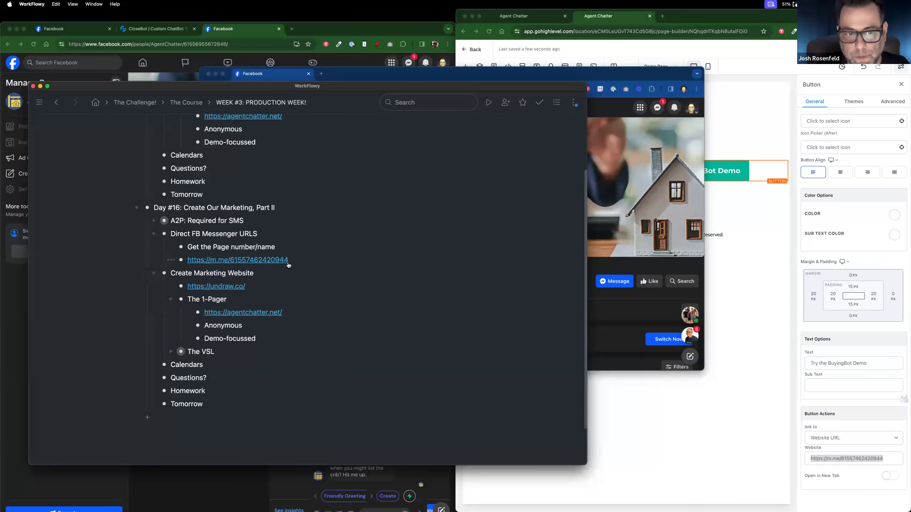
{"action": "left_click", "coordinate": [747, 283]}
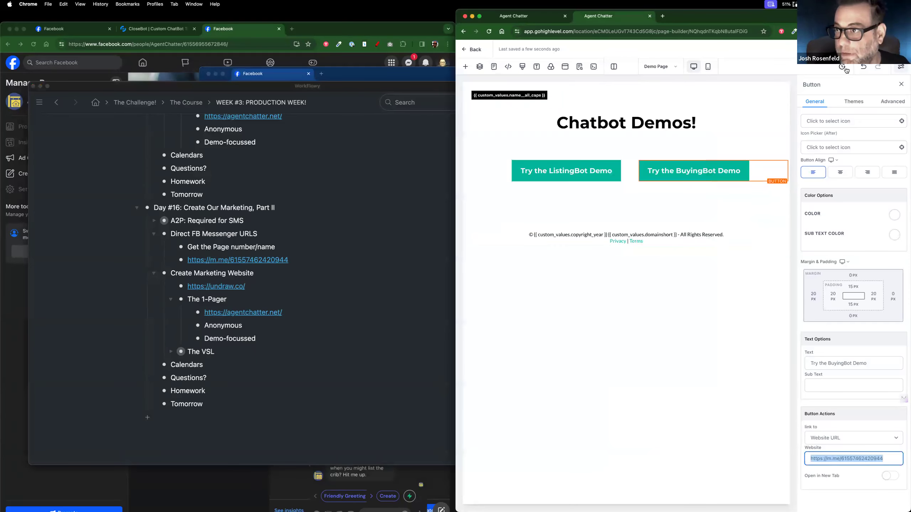
{"action": "left_click", "coordinate": [859, 50]}
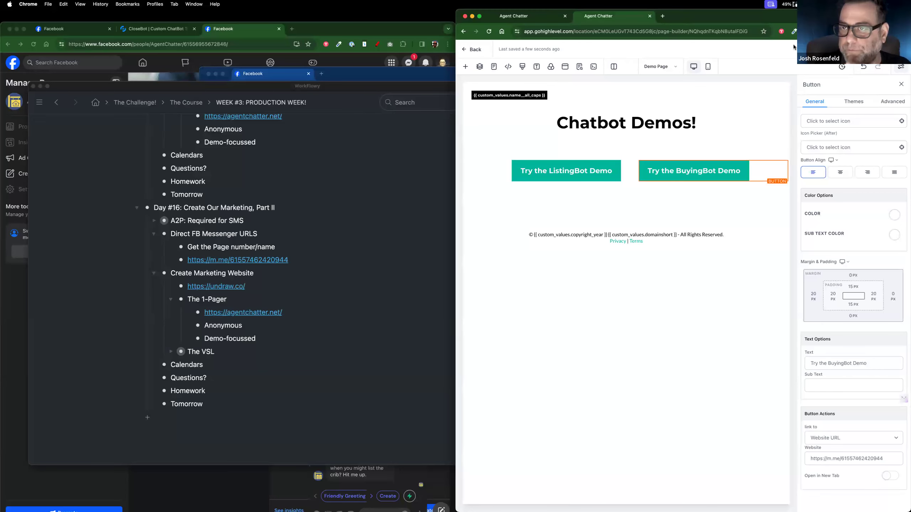
{"action": "left_click", "coordinate": [829, 49]}
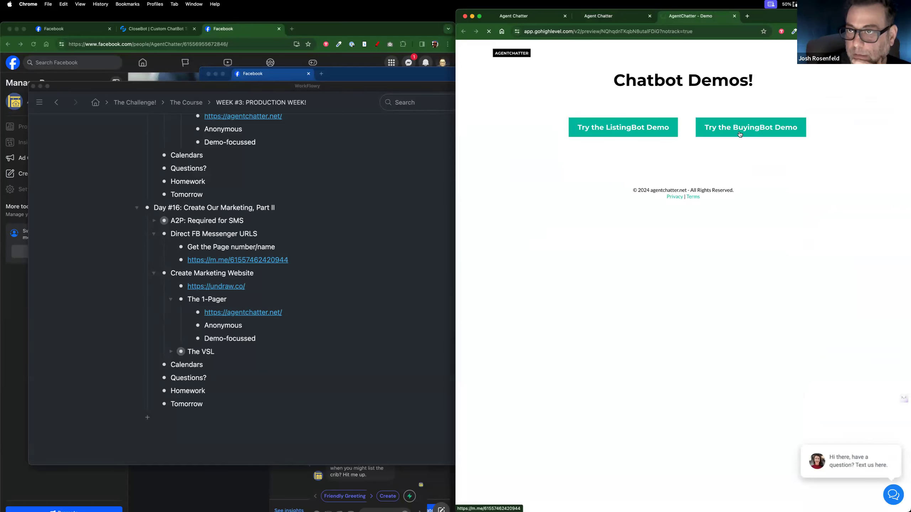
Step: Test the preview's BuyingBot Demo button, find it opens a JoshBot Messenger chat, and close it
{"action": "left_click", "coordinate": [739, 133]}
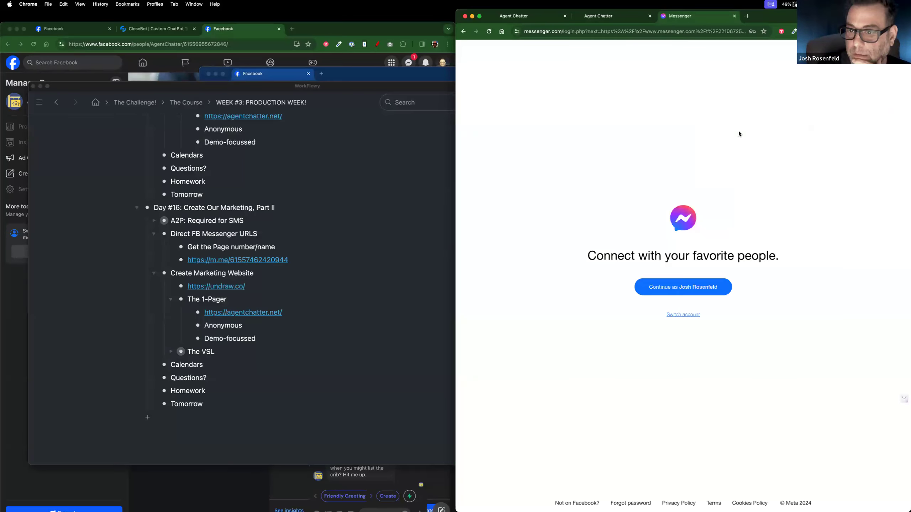
{"action": "left_click", "coordinate": [686, 286]}
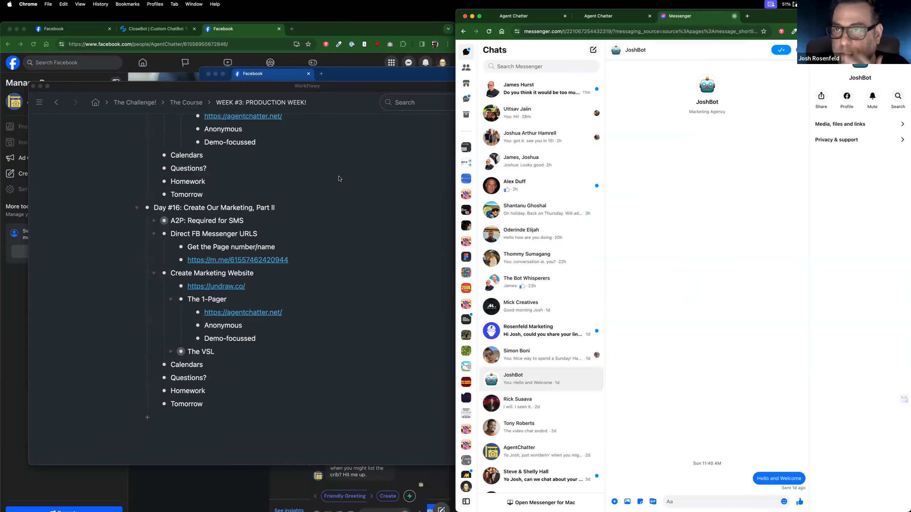
{"action": "left_click", "coordinate": [733, 16]}
Step: Replace the number in the button's Website link with the AgentChatter page id
{"action": "left_click", "coordinate": [345, 75]}
{"action": "double_click", "coordinate": [380, 89]}
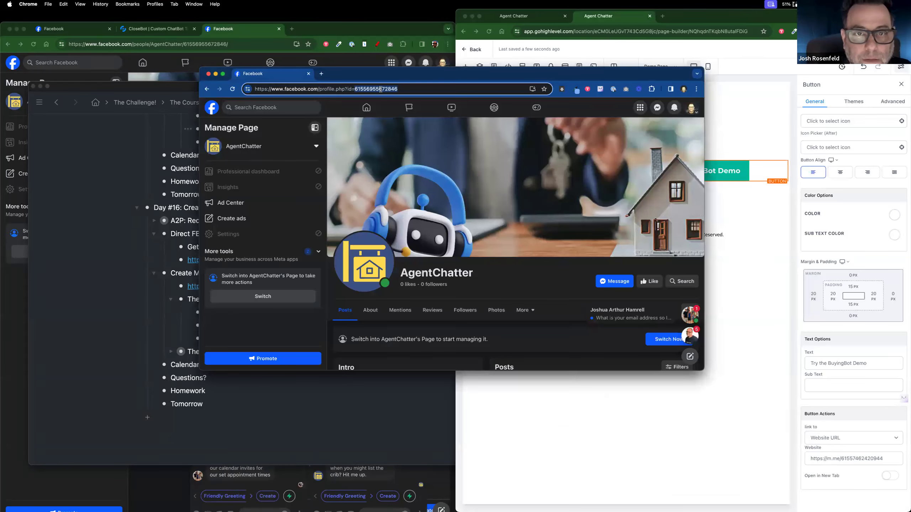
{"action": "key", "text": "super+c"}
{"action": "left_click", "coordinate": [865, 418]}
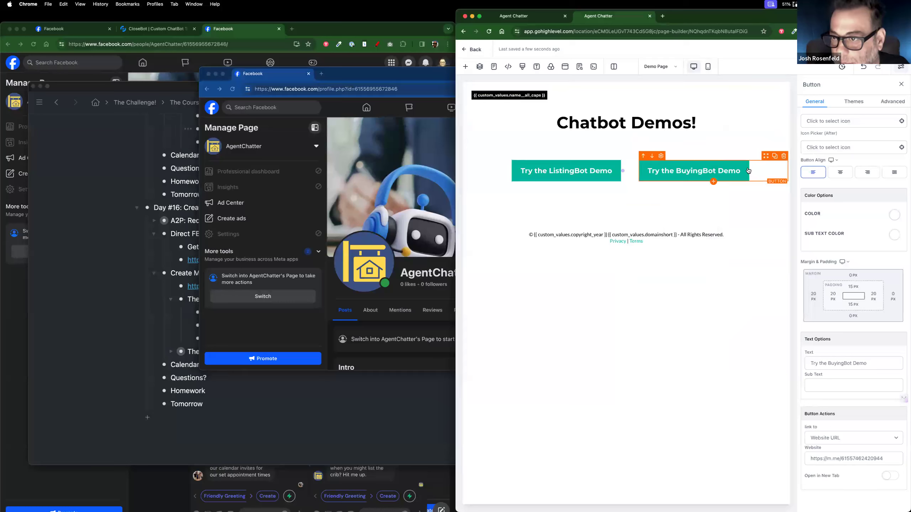
{"action": "double_click", "coordinate": [841, 459]}
{"action": "key", "text": "super+v"}
Step: Save the page, dismiss the page-creation error, and reopen the preview
{"action": "left_click", "coordinate": [892, 49]}
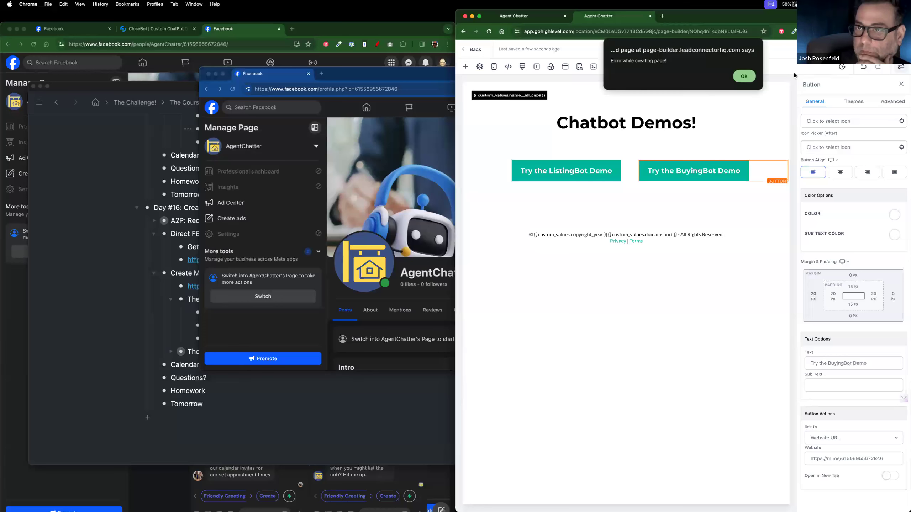
{"action": "left_click", "coordinate": [742, 76]}
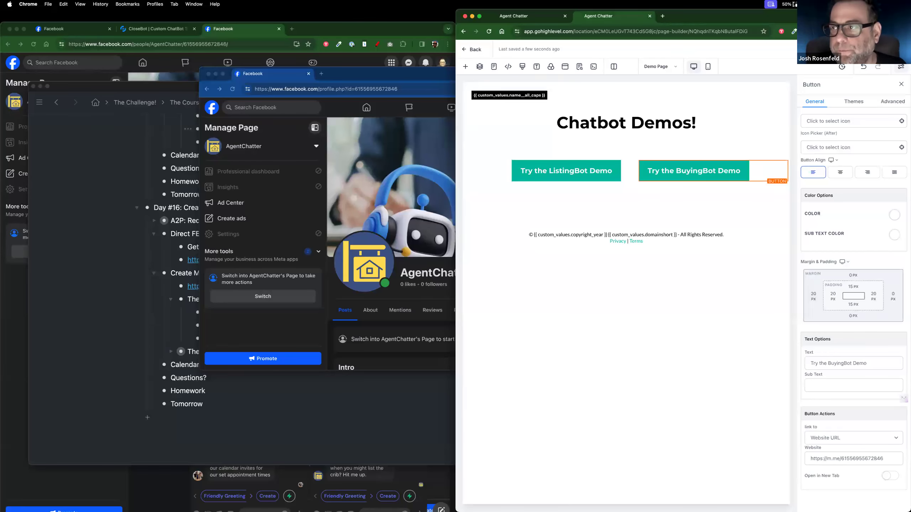
{"action": "left_click", "coordinate": [837, 49]}
Step: Reopen the BuyingBot Demo chat in Messenger, resize and position its window, then return to the Agent Chatter builder
{"action": "left_click", "coordinate": [741, 137]}
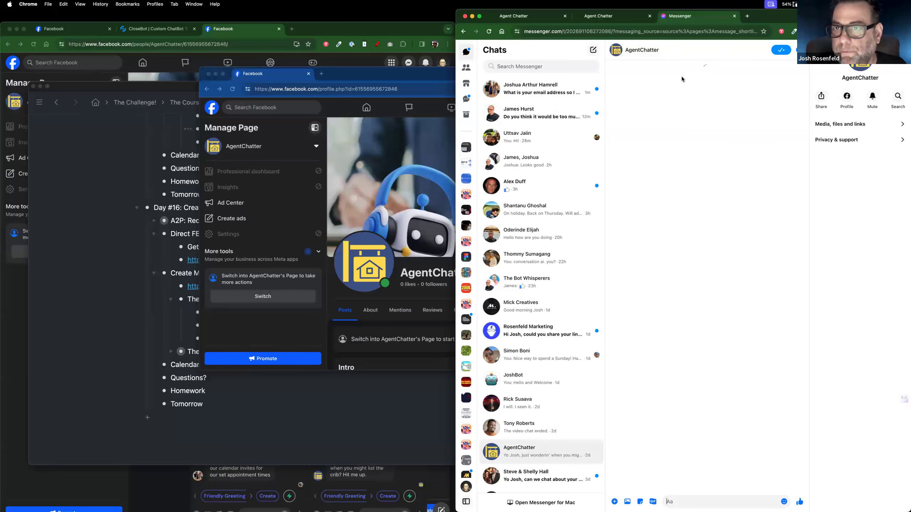
{"action": "left_click_drag", "start_coordinate": [785, 23], "coordinate": [189, 69]}
{"action": "left_click_drag", "start_coordinate": [314, 367], "coordinate": [523, 420]}
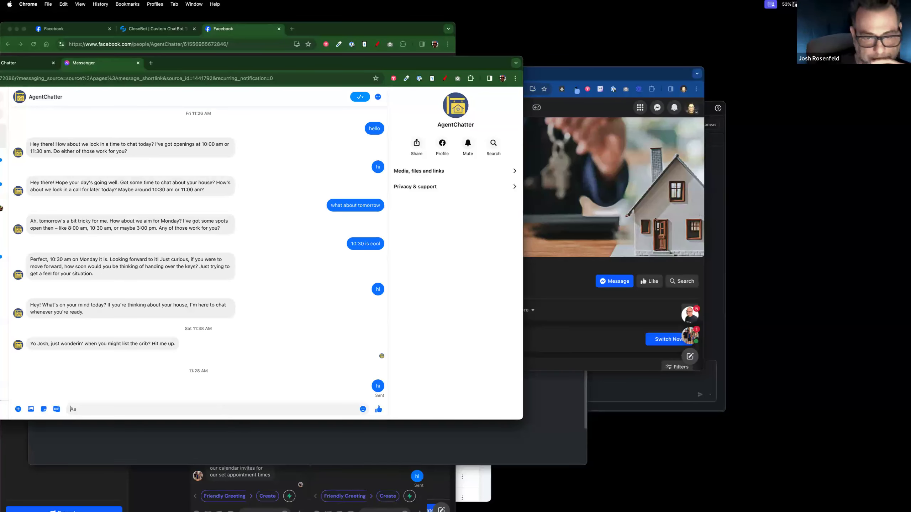
{"action": "left_click_drag", "start_coordinate": [207, 66], "coordinate": [655, 73]}
{"action": "left_click", "coordinate": [305, 78]}
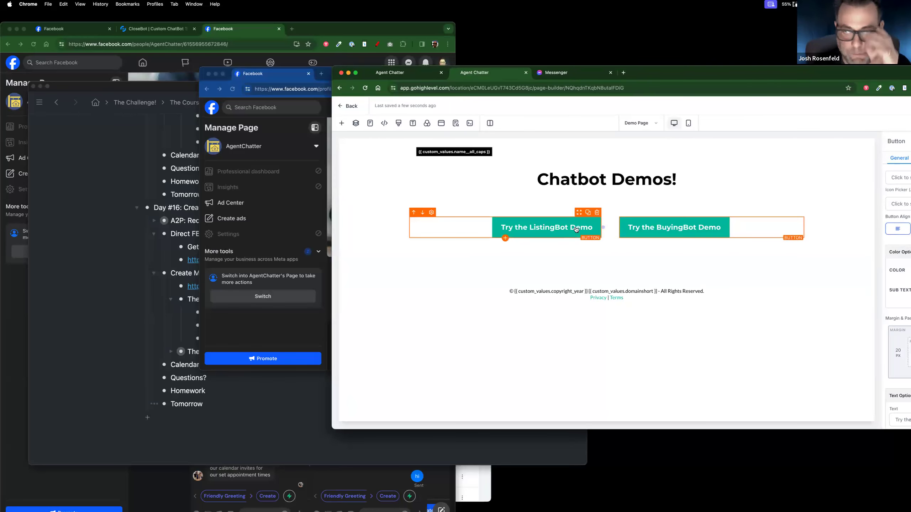
Step: From the Facebook home feed, go to Pages and start creating a new Page
{"action": "left_click", "coordinate": [105, 255]}
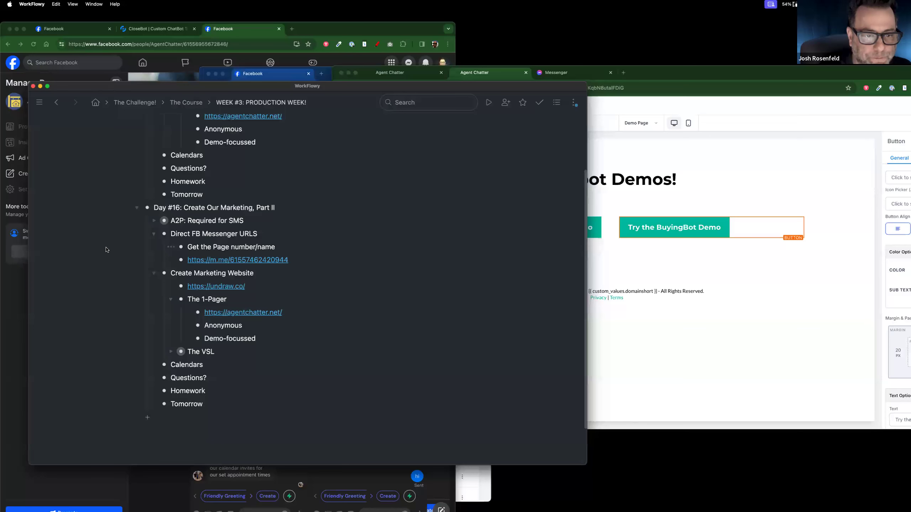
{"action": "left_click", "coordinate": [308, 32]}
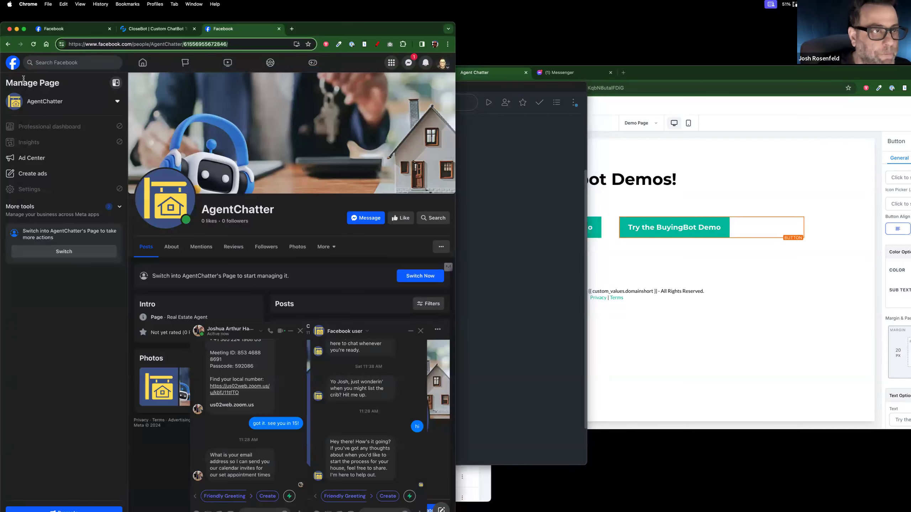
{"action": "left_click", "coordinate": [12, 63]}
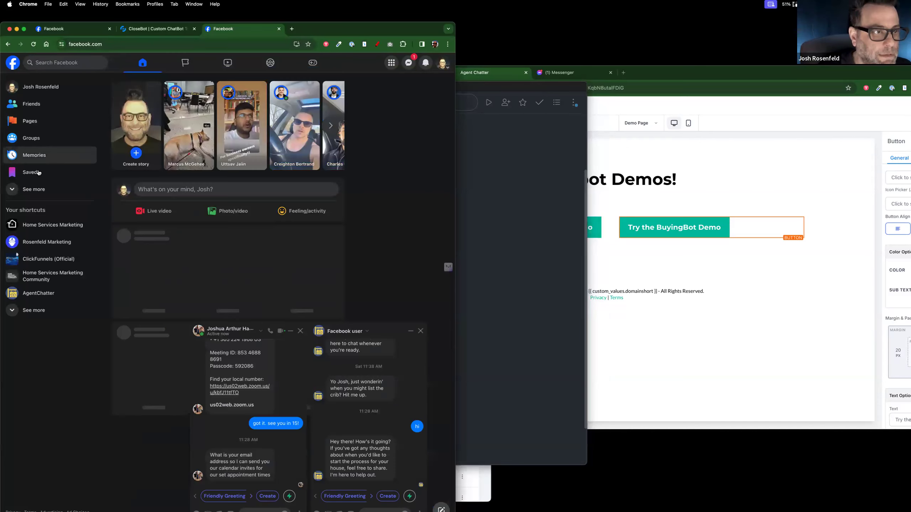
{"action": "left_click", "coordinate": [34, 124]}
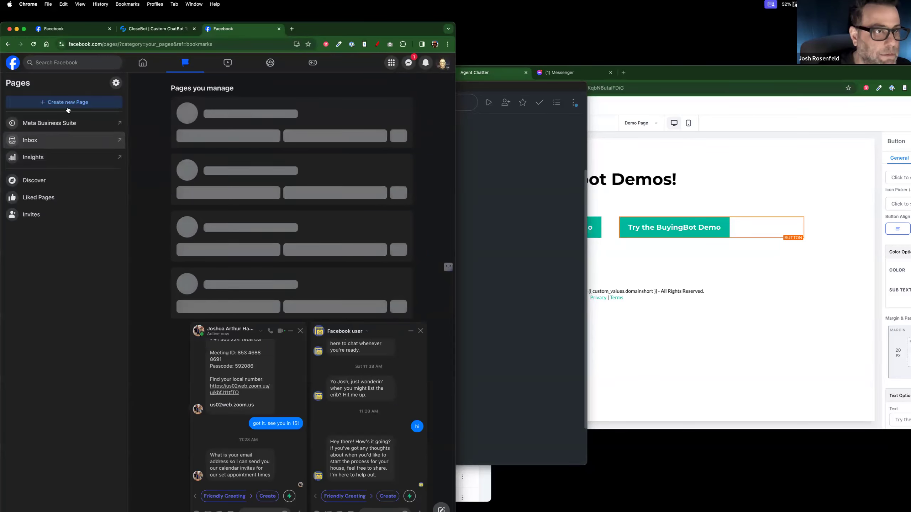
{"action": "left_click", "coordinate": [67, 102]}
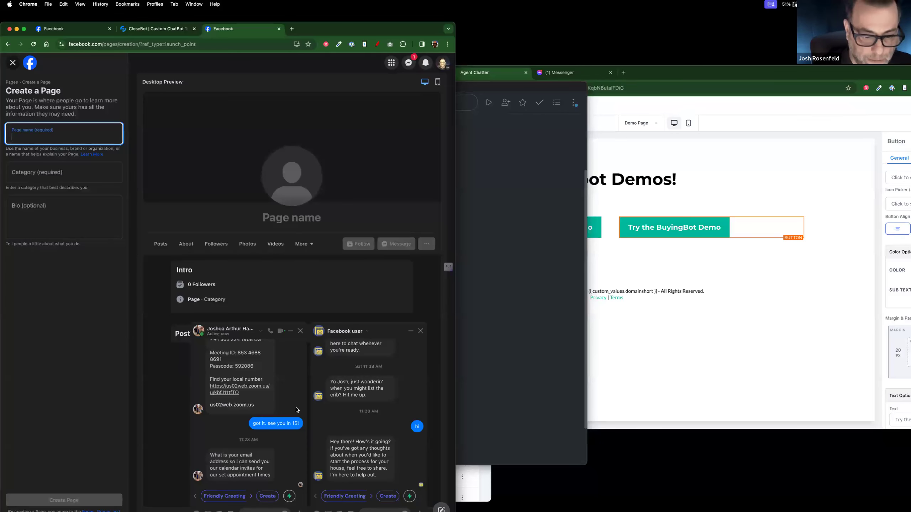
Step: Move the Create a Page form aside and select the AgentChatter window's page address
{"action": "left_click_drag", "start_coordinate": [350, 35], "coordinate": [589, 151]}
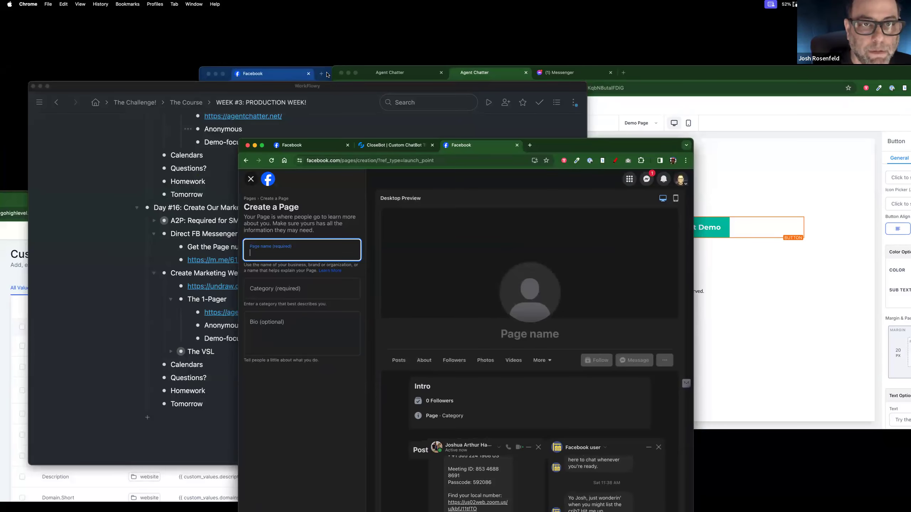
{"action": "left_click", "coordinate": [328, 74]}
{"action": "left_click", "coordinate": [323, 88]}
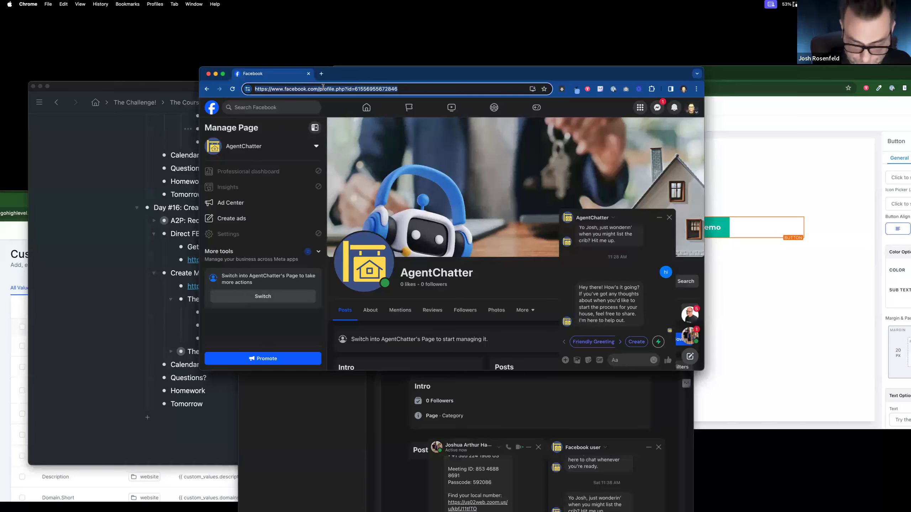
Step: Open the property listing page and snap it beside the Create a Page form
{"action": "type", "text": "les"}
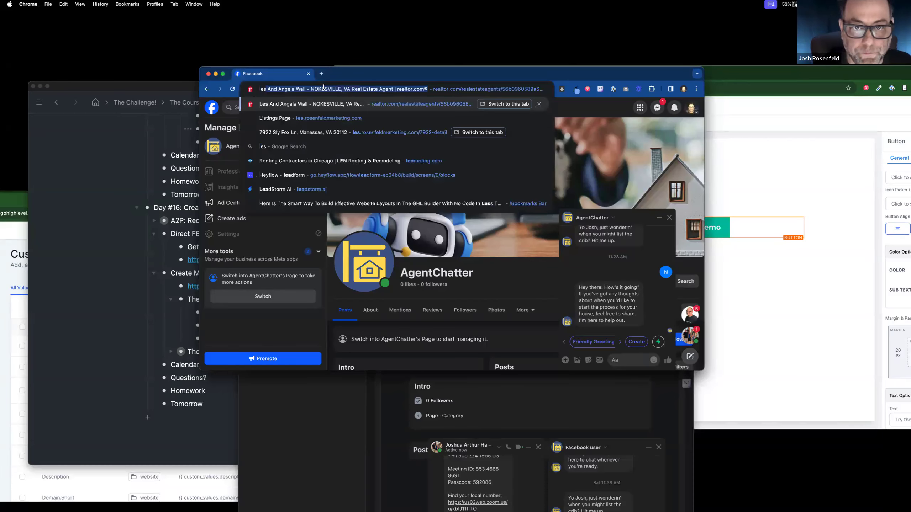
{"action": "left_click", "coordinate": [326, 132]}
{"action": "left_click_drag", "start_coordinate": [358, 74], "coordinate": [1, 58]}
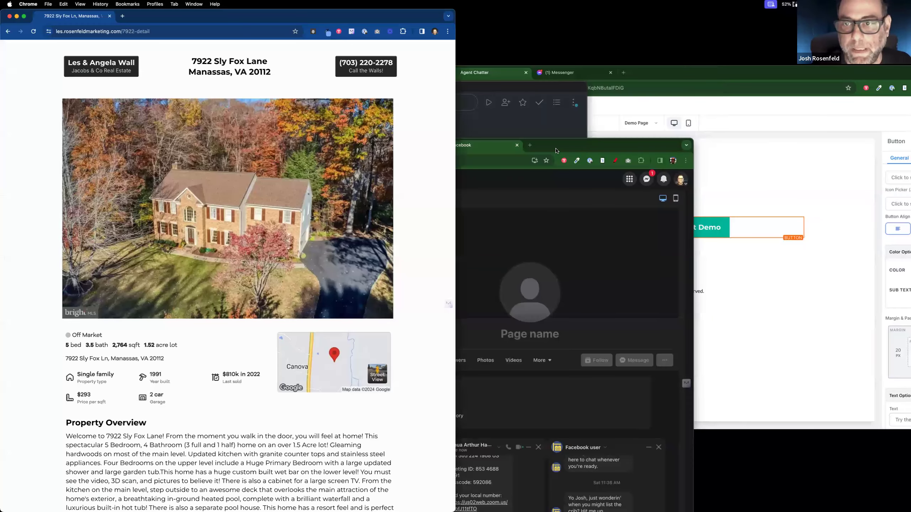
{"action": "left_click_drag", "start_coordinate": [553, 148], "coordinate": [742, 54]}
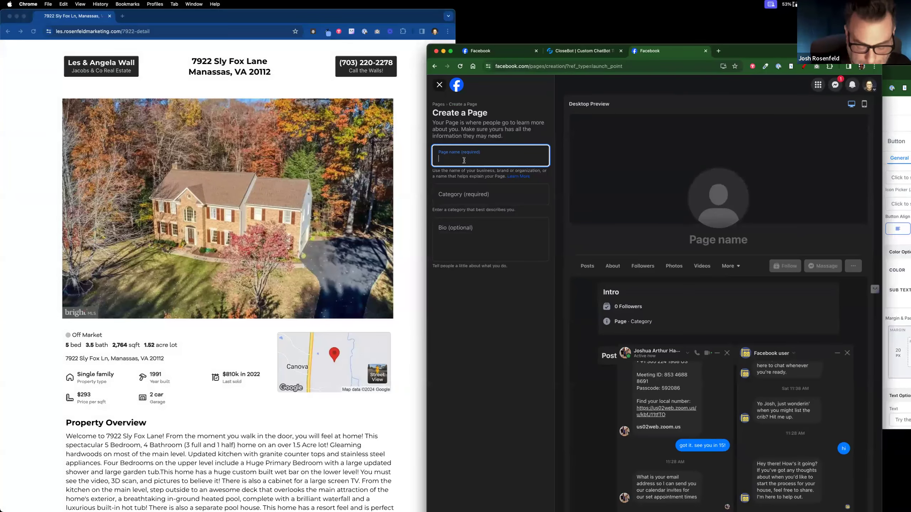
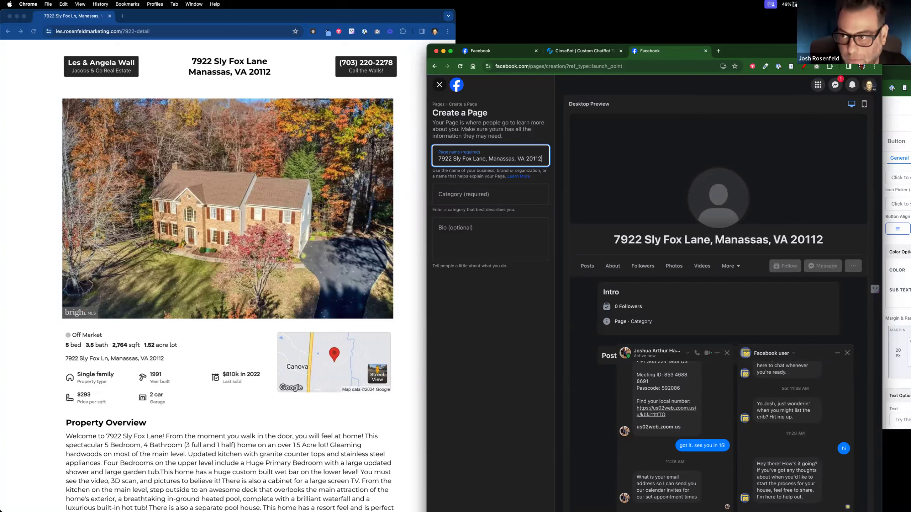
Step: Name the new page with the listing's full street address, set category Real Estate, and create it
{"action": "left_click", "coordinate": [473, 197]}
{"action": "type", "text": "re"}
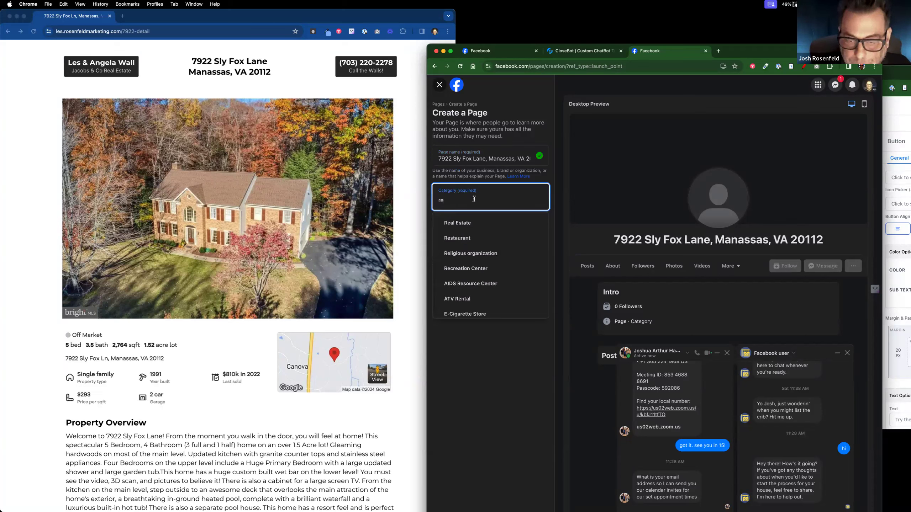
{"action": "left_click", "coordinate": [473, 222]}
{"action": "left_click_drag", "start_coordinate": [755, 52], "coordinate": [750, 17]}
{"action": "left_click", "coordinate": [531, 489]}
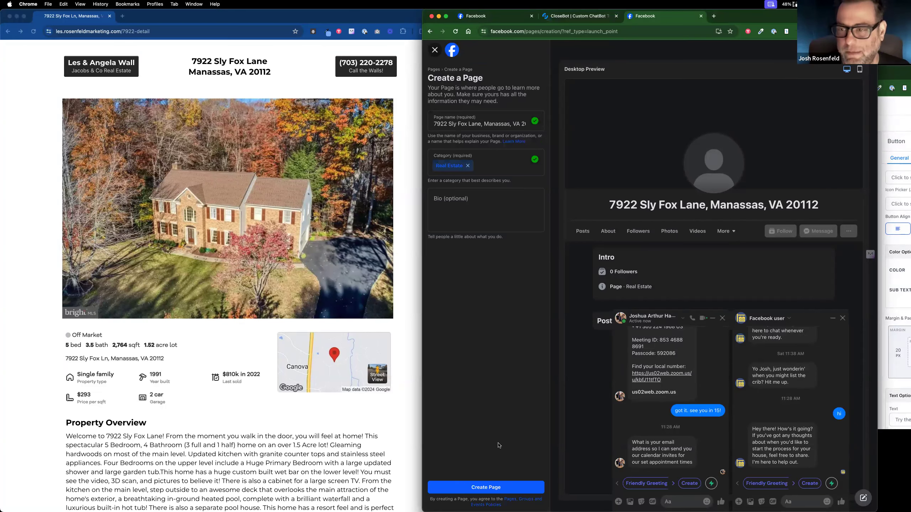
Step: Close the Create a Page form, confirm Leave Page, and switch to the CloseBot tab
{"action": "left_click", "coordinate": [433, 52]}
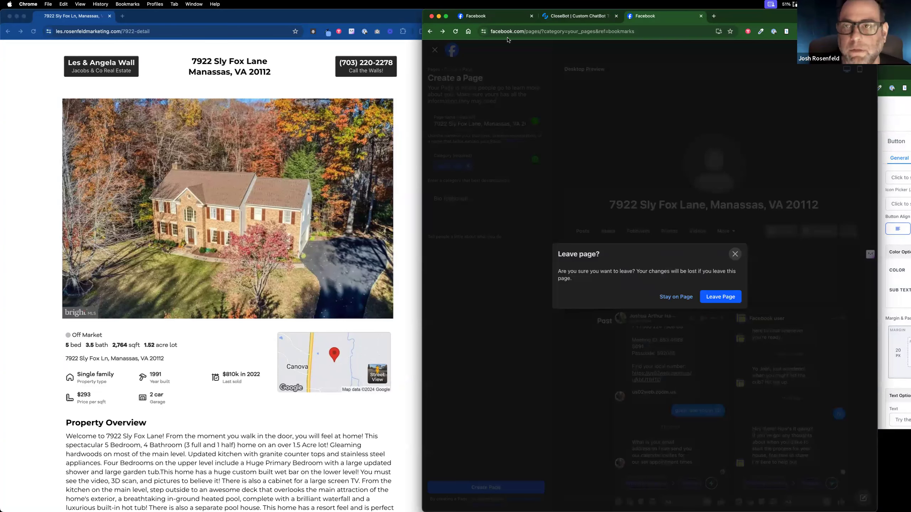
{"action": "left_click", "coordinate": [575, 20]}
{"action": "left_click", "coordinate": [653, 19]}
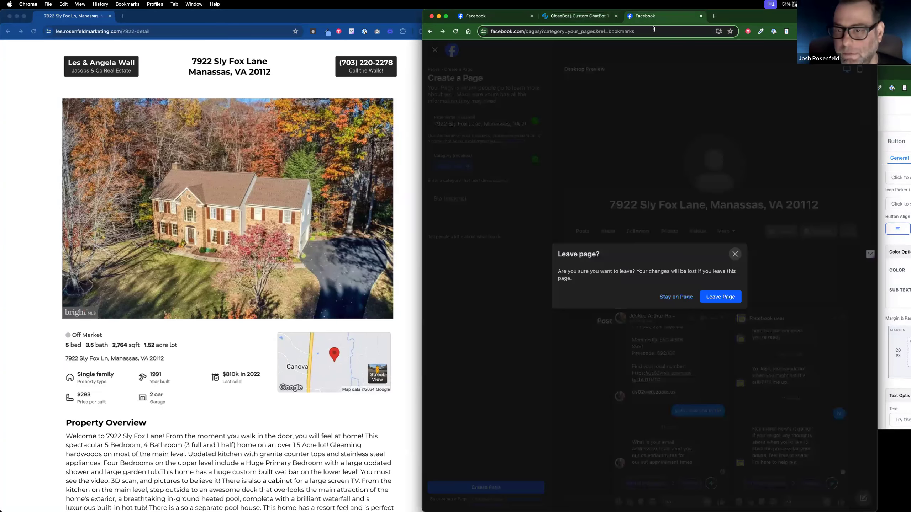
{"action": "left_click", "coordinate": [722, 301]}
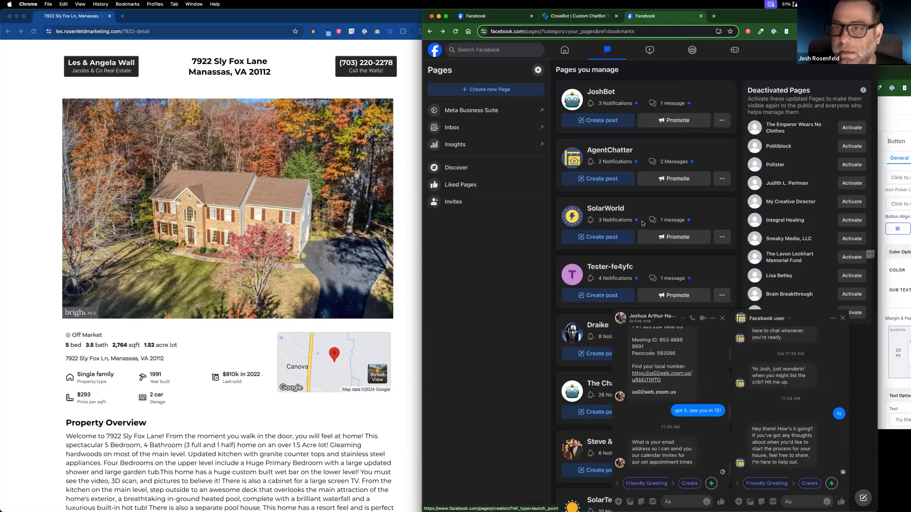
{"action": "scroll", "coordinate": [644, 238], "scroll_direction": "down", "scroll_amount": 13}
{"action": "scroll", "coordinate": [646, 237], "scroll_direction": "up", "scroll_amount": 14}
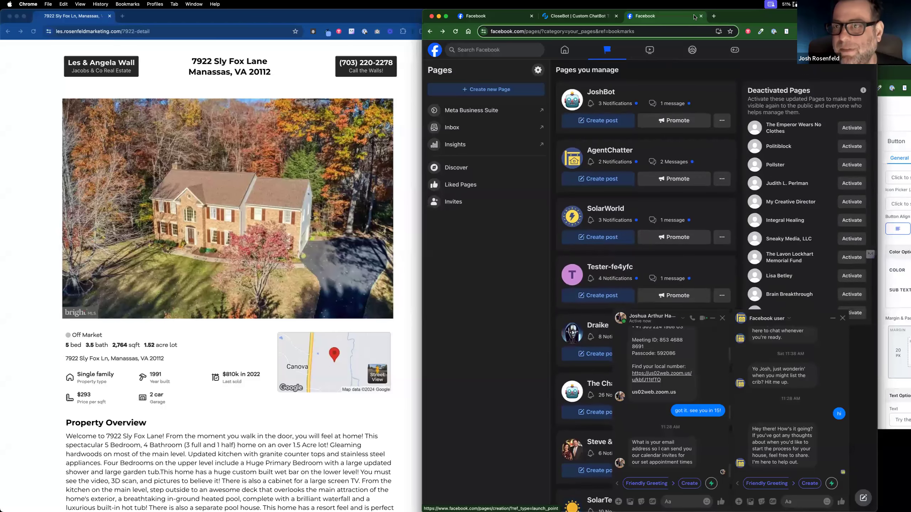
{"action": "left_click", "coordinate": [586, 17]}
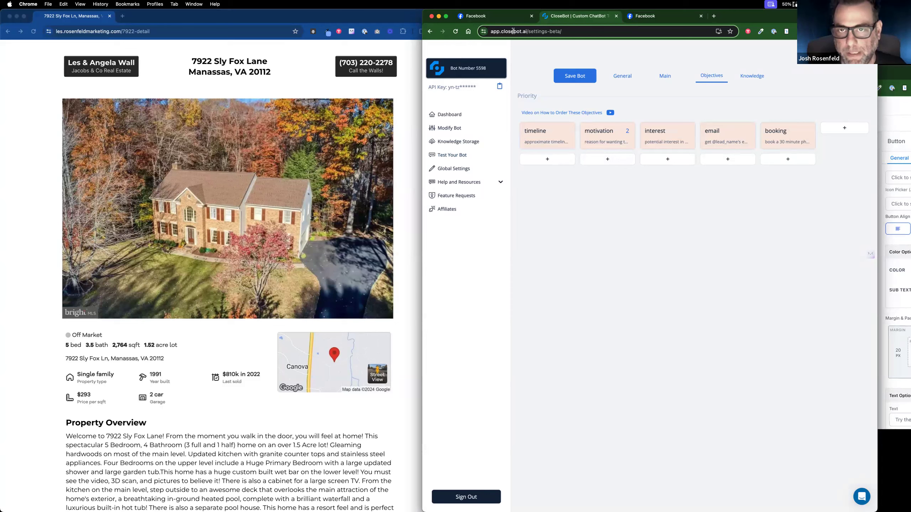
Step: Close the two extra Facebook tabs and bring the CloseBot window forward on the left
{"action": "left_click", "coordinate": [701, 16]}
{"action": "left_click", "coordinate": [532, 15]}
{"action": "left_click_drag", "start_coordinate": [684, 18], "coordinate": [283, 38]}
{"action": "left_click", "coordinate": [512, 170]}
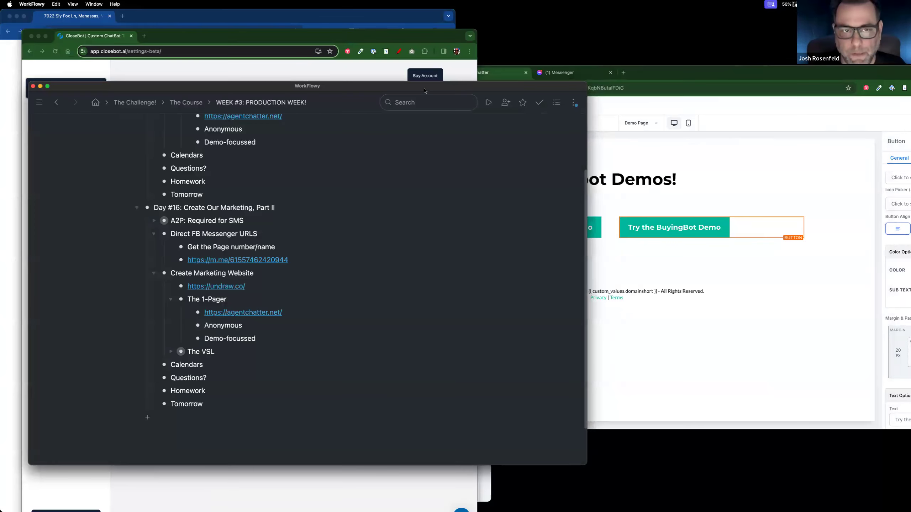
{"action": "left_click", "coordinate": [350, 44]}
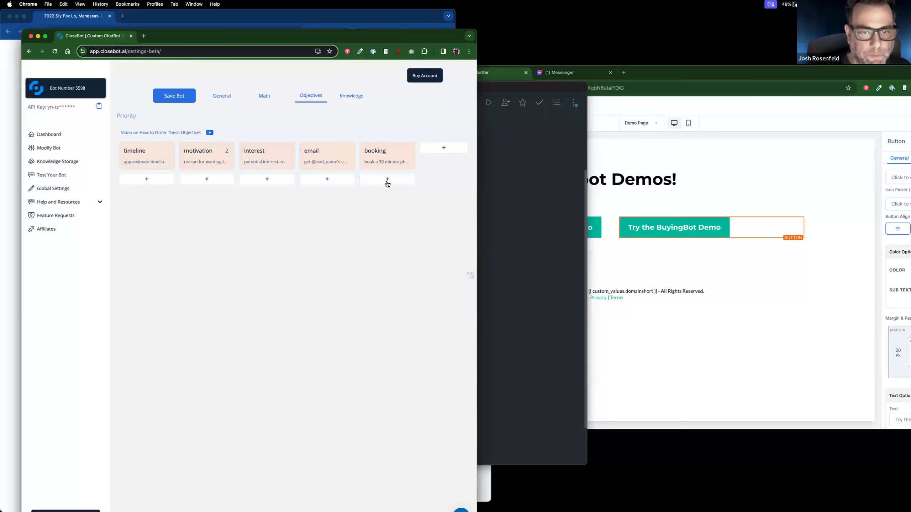
Step: Shift booking, email, interest, motivation and timeline objectives one column right, freeing the first column
{"action": "left_click_drag", "start_coordinate": [401, 159], "coordinate": [437, 159]}
{"action": "left_click_drag", "start_coordinate": [342, 159], "coordinate": [381, 159]}
{"action": "left_click_drag", "start_coordinate": [261, 159], "coordinate": [321, 158]}
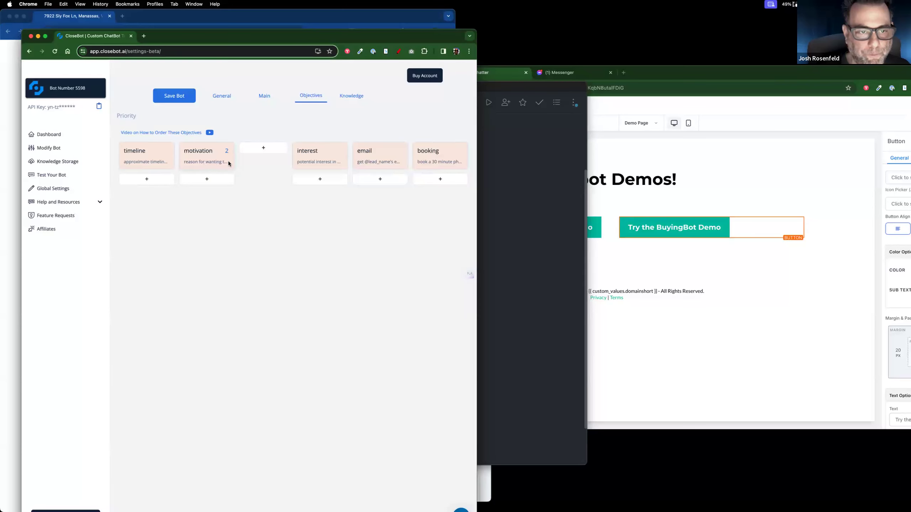
{"action": "left_click_drag", "start_coordinate": [228, 162], "coordinate": [261, 160]}
{"action": "left_click_drag", "start_coordinate": [139, 161], "coordinate": [202, 160]}
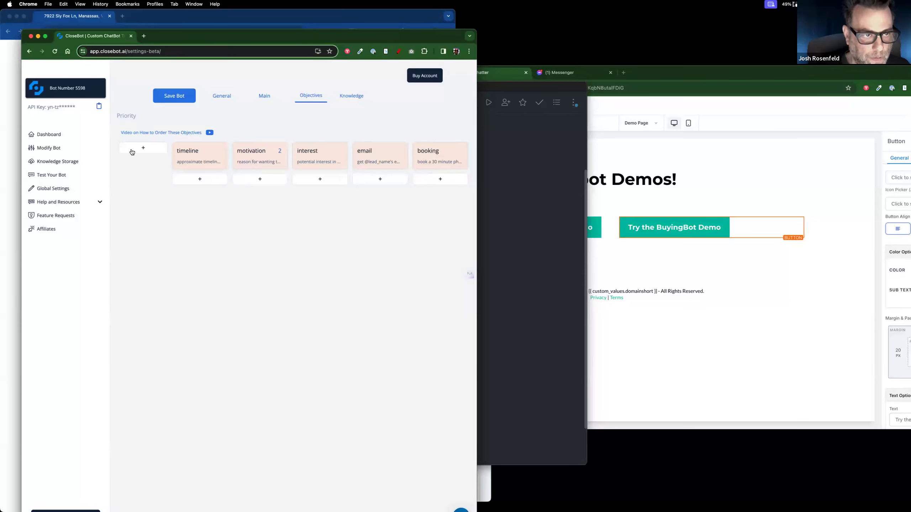
Step: Add a first-column 'name' objective auto-updating the Name field, reviewing its extra prompt and advanced training
{"action": "left_click", "coordinate": [132, 153]}
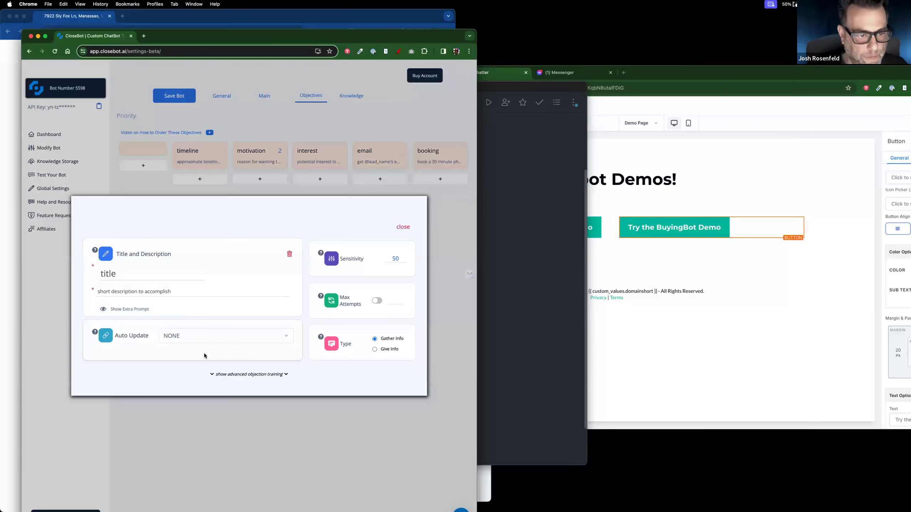
{"action": "left_click", "coordinate": [207, 336]}
{"action": "left_click", "coordinate": [207, 369]}
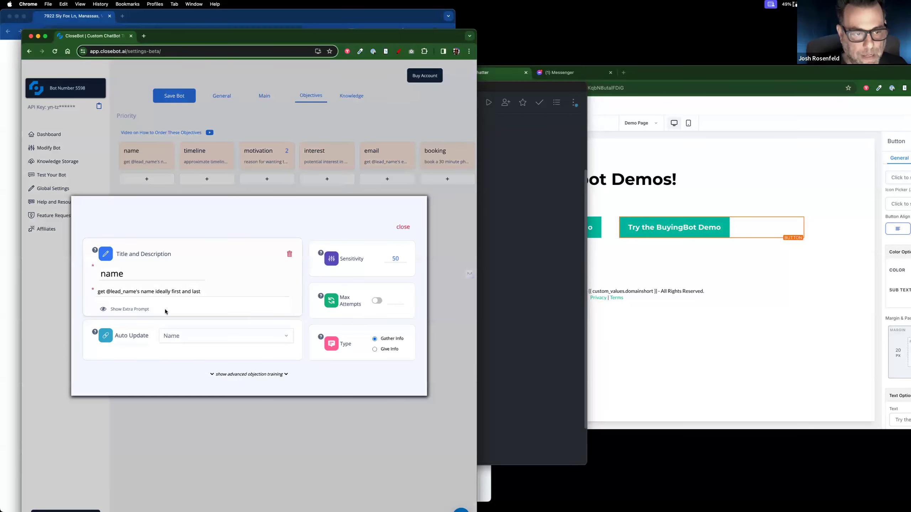
{"action": "left_click", "coordinate": [142, 309]}
{"action": "scroll", "coordinate": [173, 319], "scroll_direction": "up", "scroll_amount": 1}
{"action": "scroll", "coordinate": [173, 320], "scroll_direction": "down", "scroll_amount": 1}
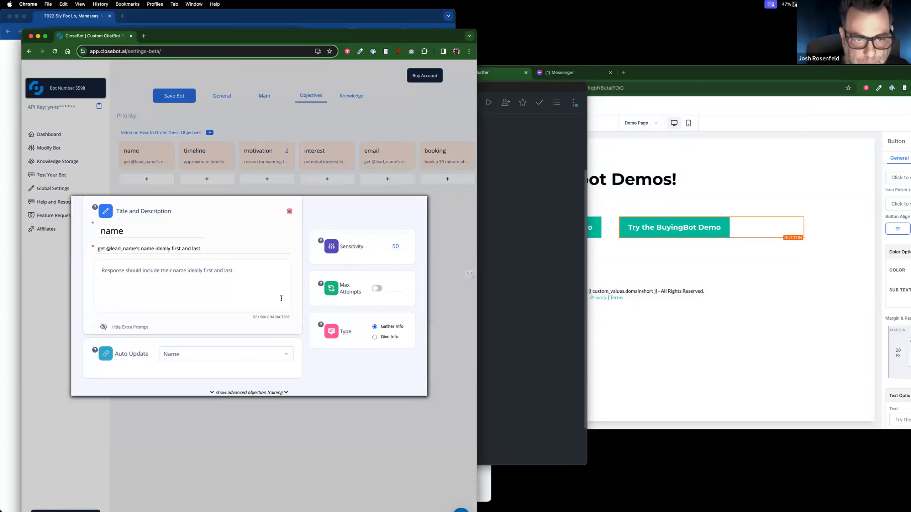
{"action": "scroll", "coordinate": [281, 299], "scroll_direction": "up", "scroll_amount": 1}
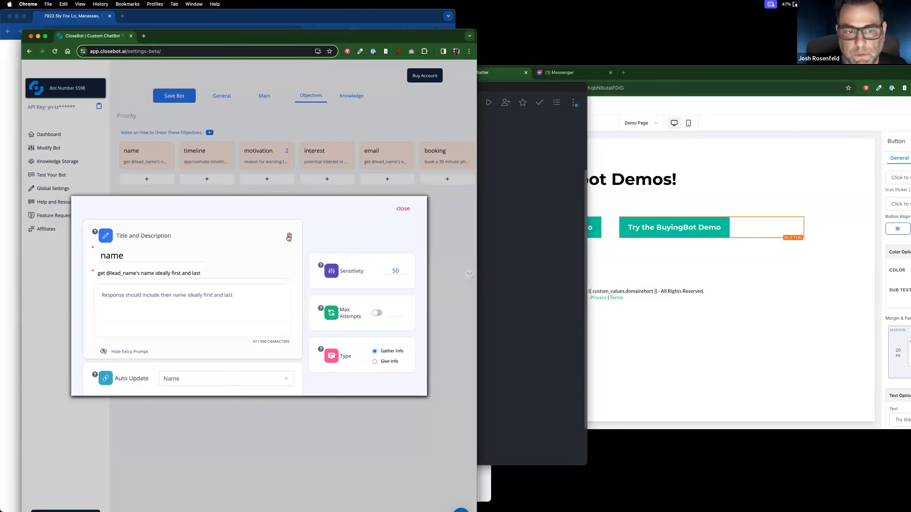
{"action": "scroll", "coordinate": [321, 287], "scroll_direction": "down", "scroll_amount": 2}
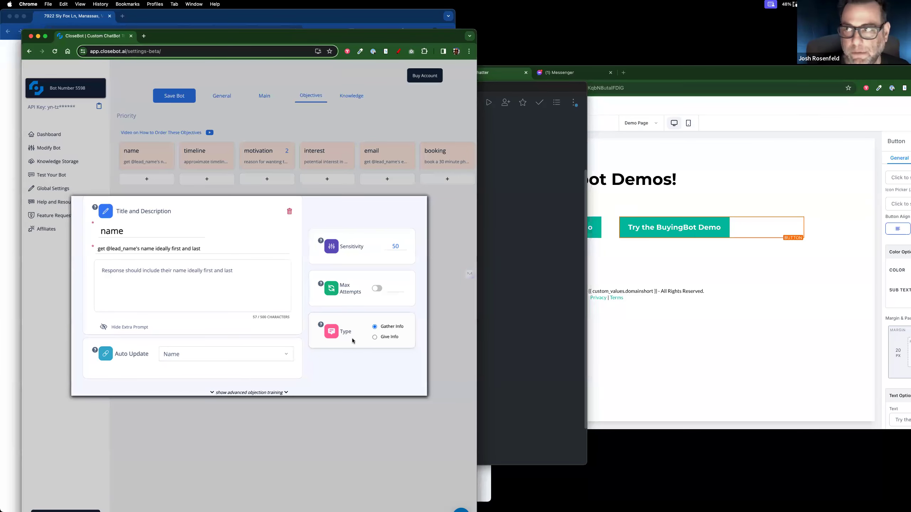
{"action": "left_click", "coordinate": [268, 393]}
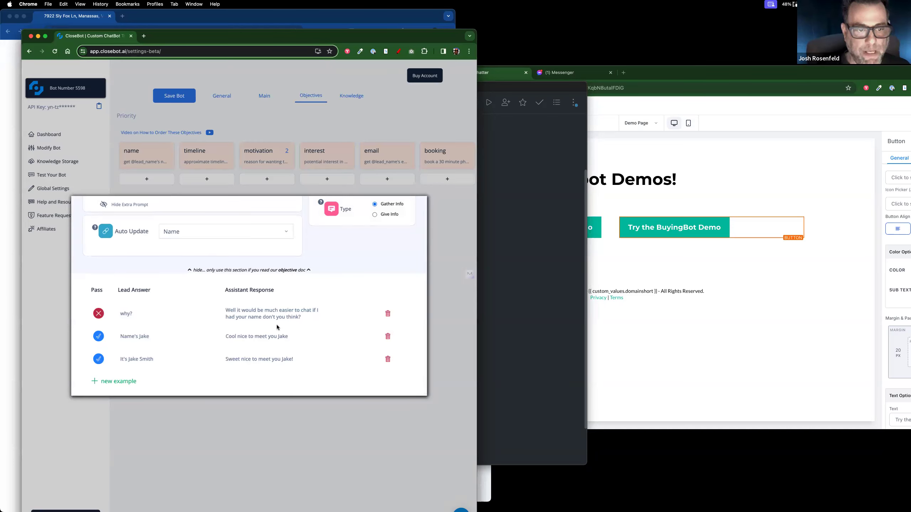
{"action": "left_click", "coordinate": [305, 270]}
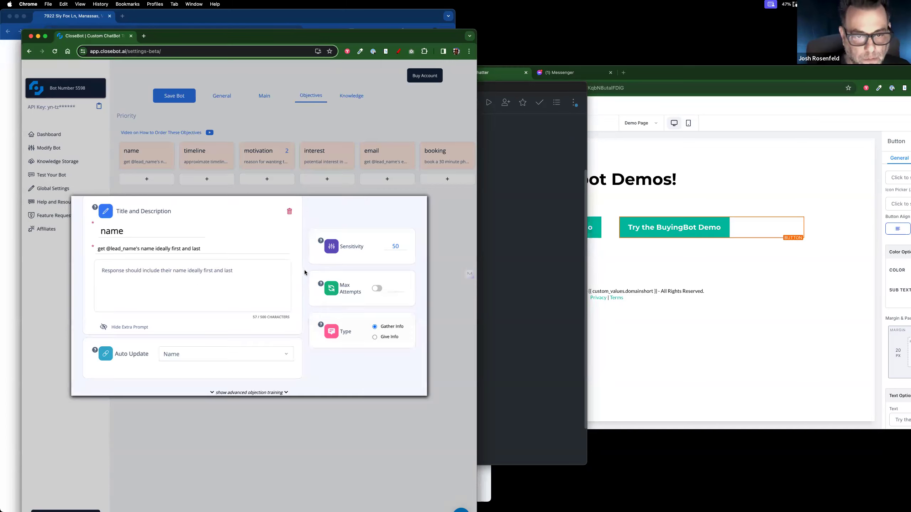
{"action": "scroll", "coordinate": [314, 280], "scroll_direction": "up", "scroll_amount": 2}
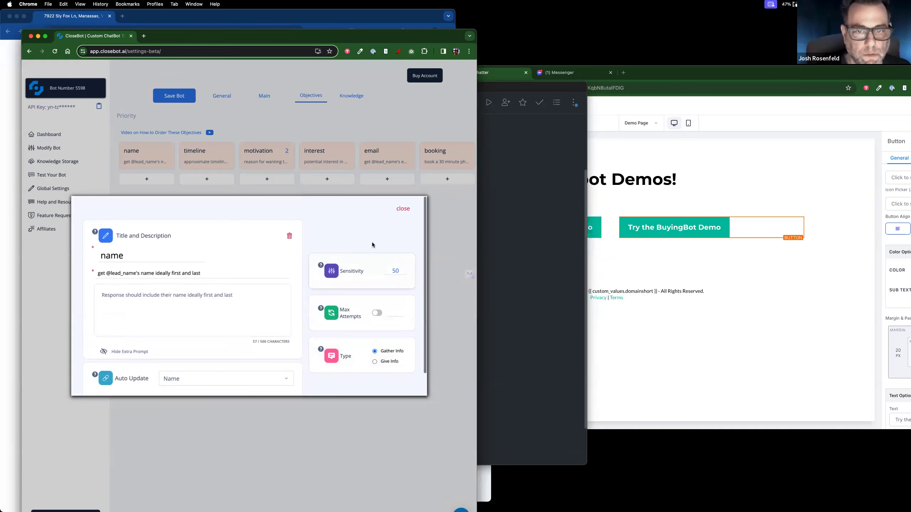
{"action": "left_click", "coordinate": [404, 210]}
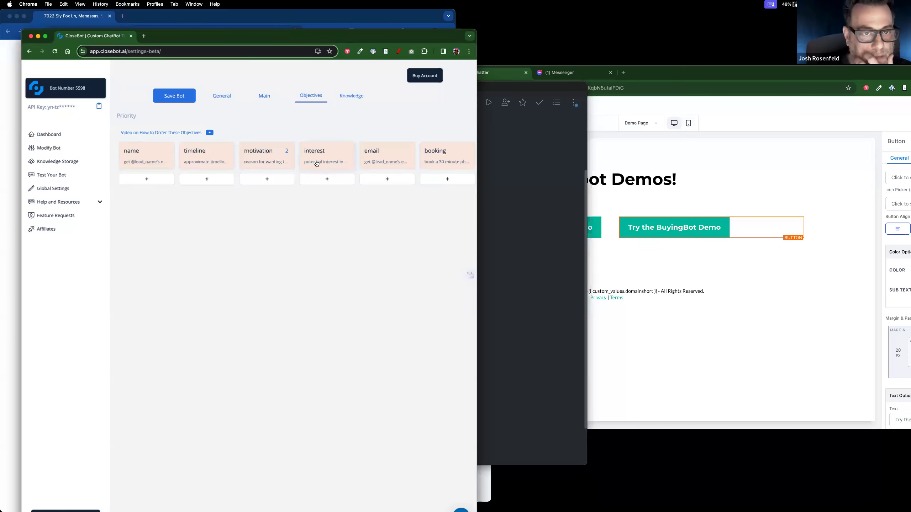
Step: Add a second-column 'phone' objective that auto-updates the Phone field, moving timeline to the third column
{"action": "left_click_drag", "start_coordinate": [474, 236], "coordinate": [547, 240]}
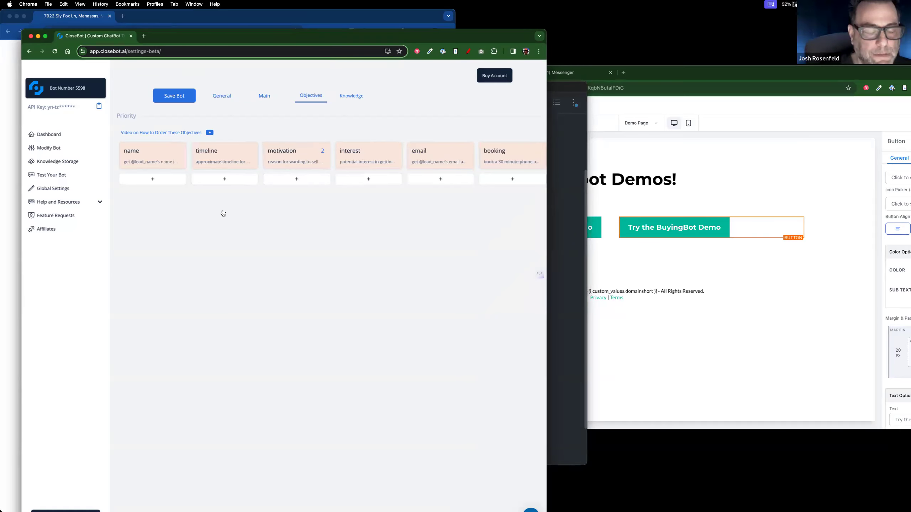
{"action": "left_click_drag", "start_coordinate": [250, 161], "coordinate": [287, 159]}
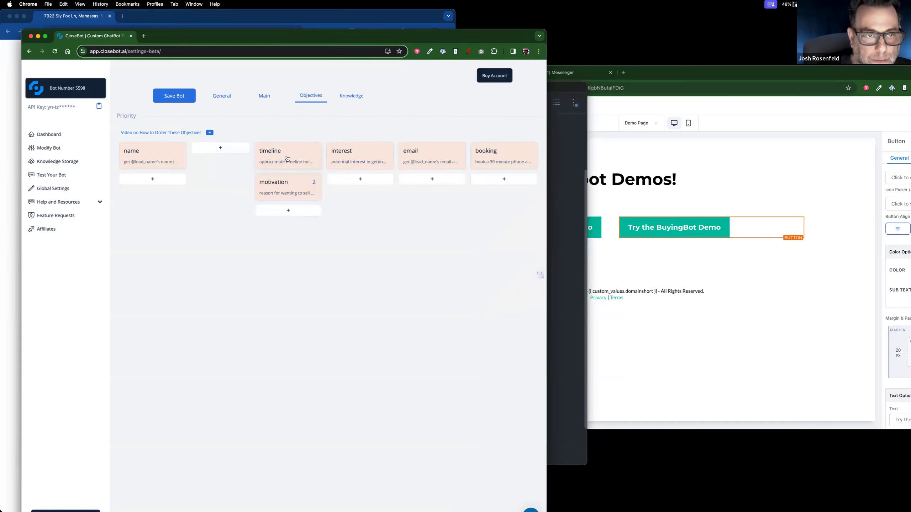
{"action": "left_click", "coordinate": [221, 148]}
{"action": "left_click", "coordinate": [232, 152]}
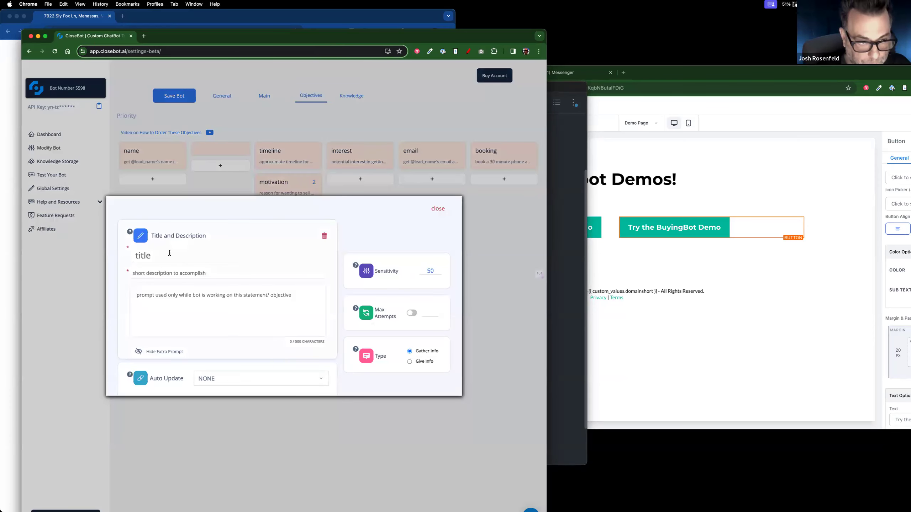
{"action": "left_click", "coordinate": [170, 252]}
{"action": "type", "text": "phone"}
{"action": "left_click", "coordinate": [273, 379]}
{"action": "scroll", "coordinate": [272, 378], "scroll_direction": "down", "scroll_amount": 5}
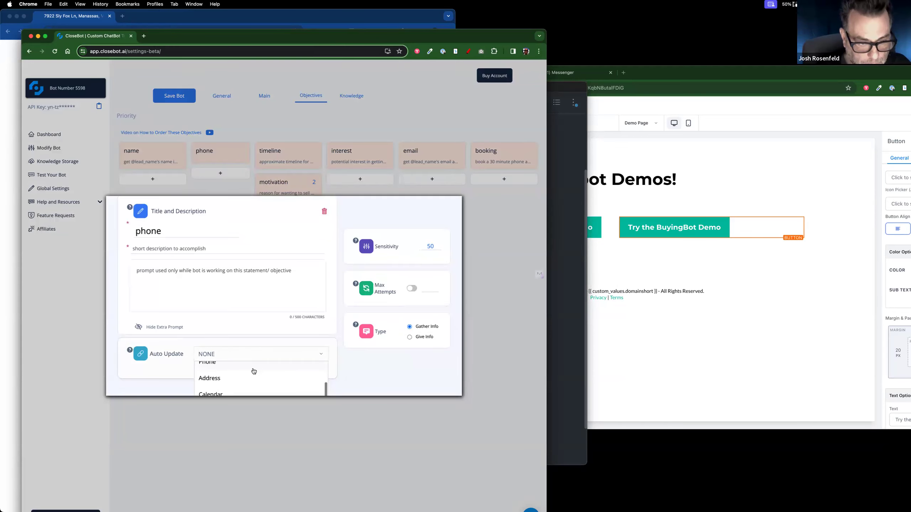
{"action": "left_click", "coordinate": [254, 369]}
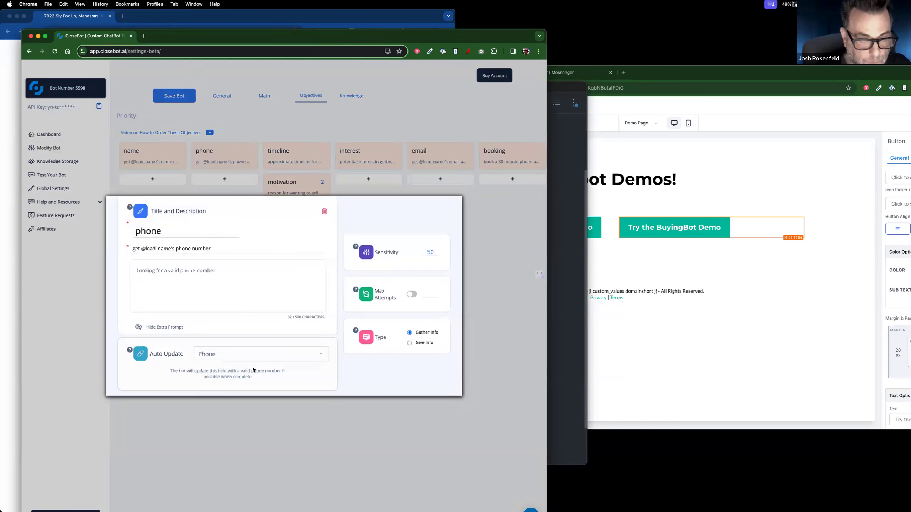
{"action": "left_click", "coordinate": [393, 190]}
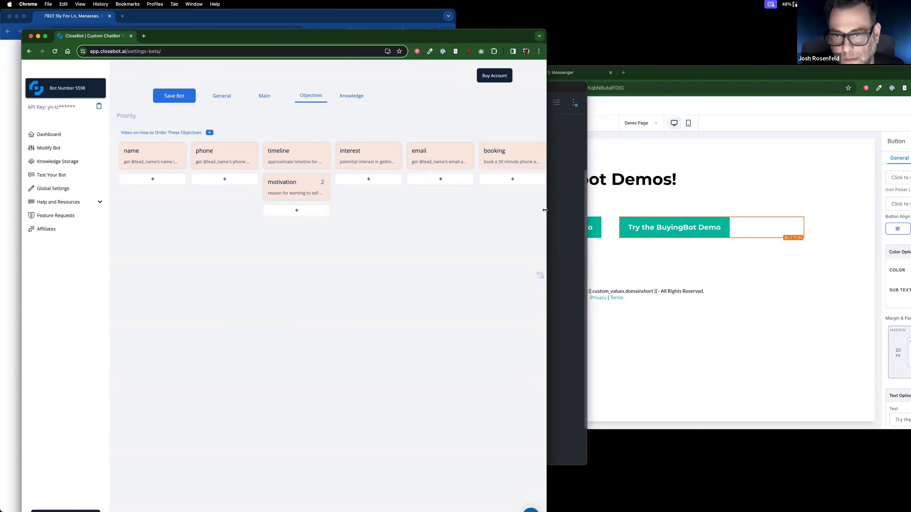
{"action": "left_click_drag", "start_coordinate": [545, 212], "coordinate": [580, 210]}
Step: Save the CloseBot bot, then leave the GoHighLevel page builder for the 1pager funnel's steps
{"action": "left_click", "coordinate": [176, 91]}
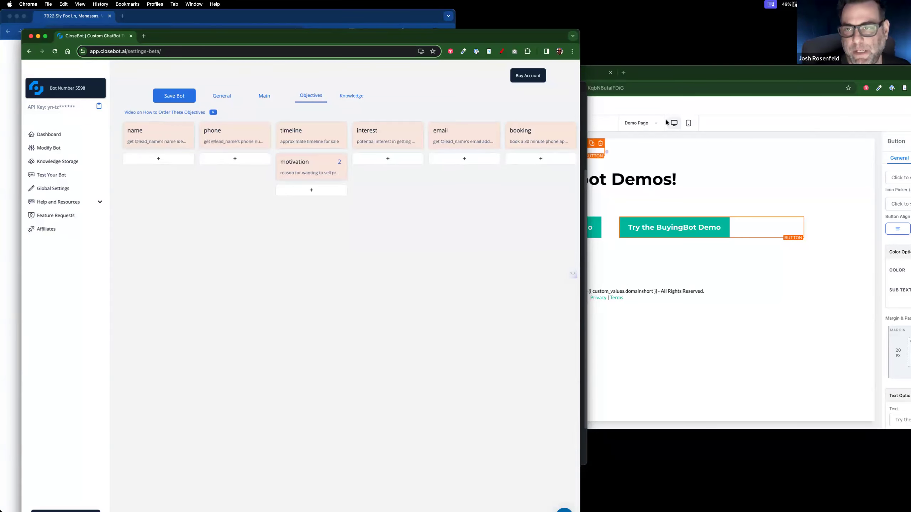
{"action": "left_click", "coordinate": [669, 80]}
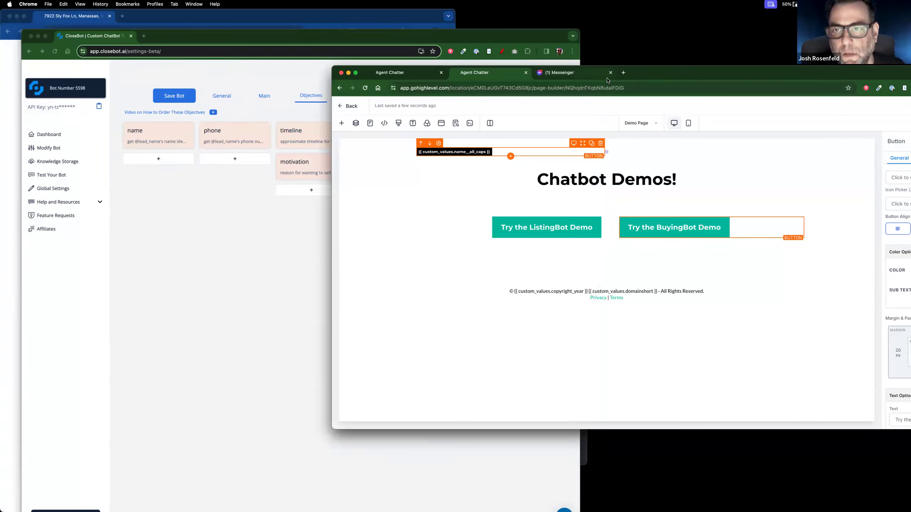
{"action": "left_click", "coordinate": [404, 76]}
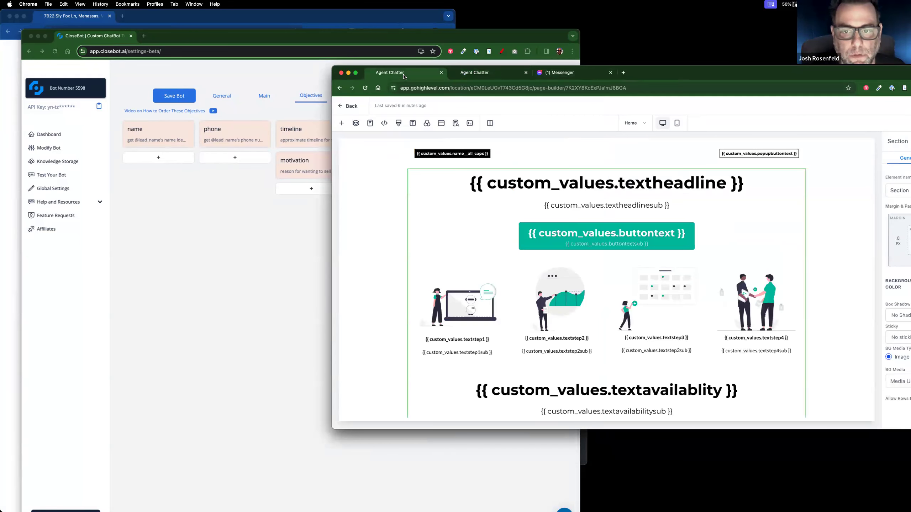
{"action": "left_click", "coordinate": [341, 108]}
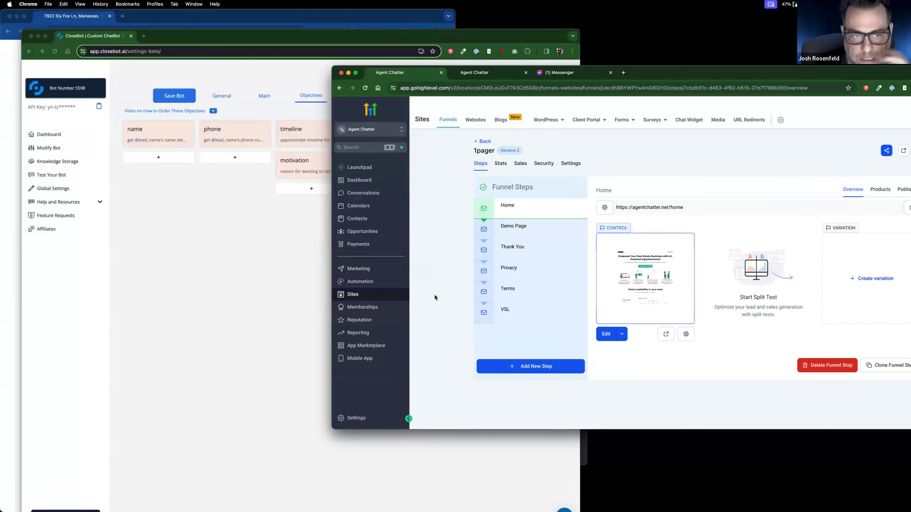
Step: Go to Automation and open the CloseBot V4 workflow folder
{"action": "left_click", "coordinate": [375, 286]}
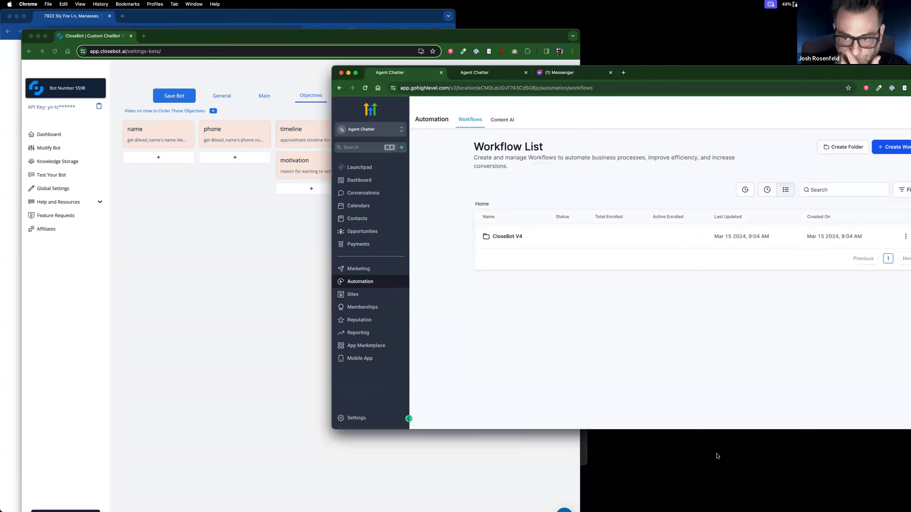
{"action": "left_click", "coordinate": [507, 238]}
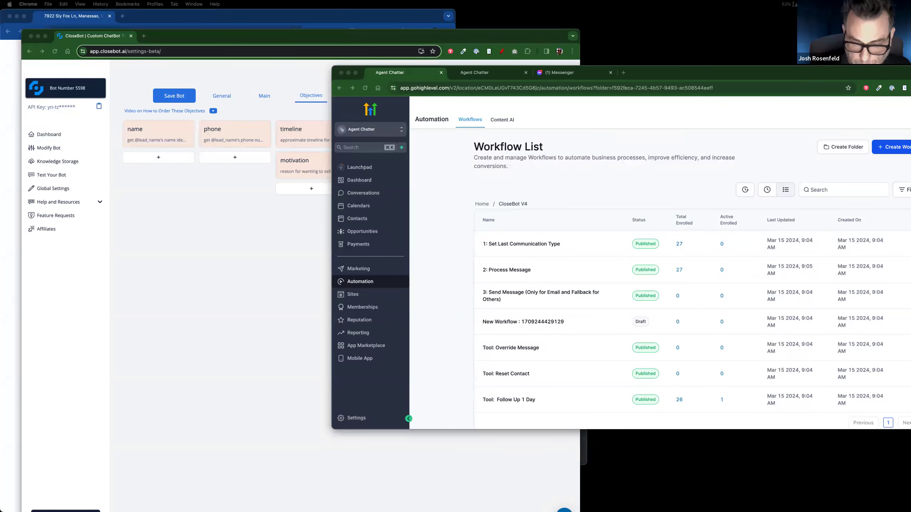
Step: Close the 0. PreCheck! workflow and place the reference 0: Skip Gathered Info workflow beside the workflow list
{"action": "key", "text": "super+grave"}
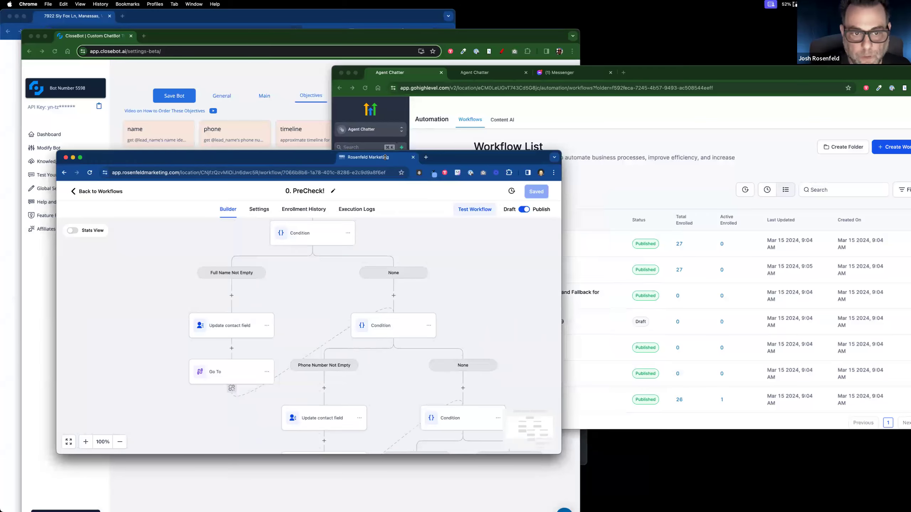
{"action": "scroll", "coordinate": [394, 287], "scroll_direction": "up", "scroll_amount": 4}
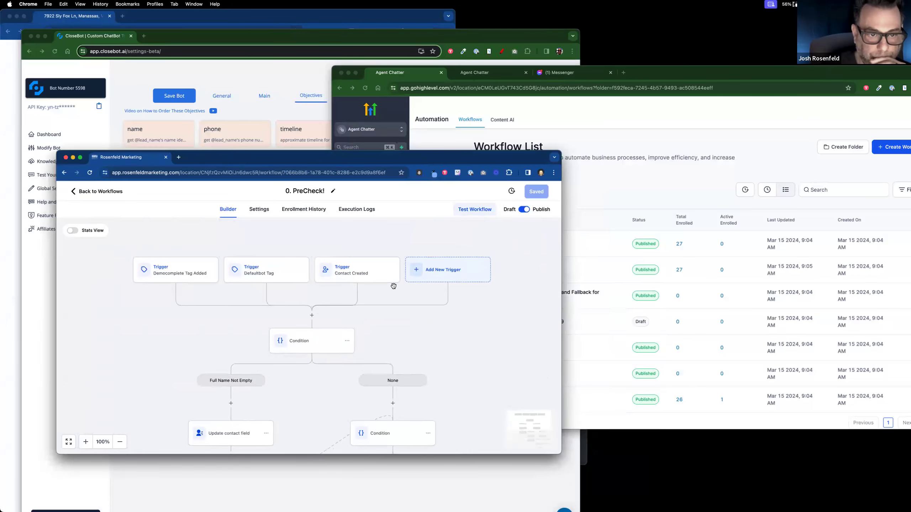
{"action": "left_click_drag", "start_coordinate": [287, 157], "coordinate": [317, 76]}
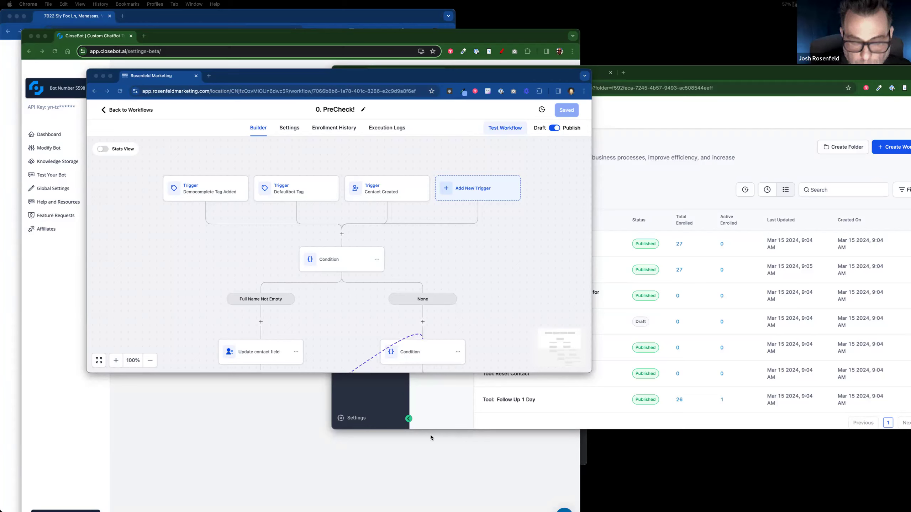
{"action": "left_click", "coordinate": [196, 76]}
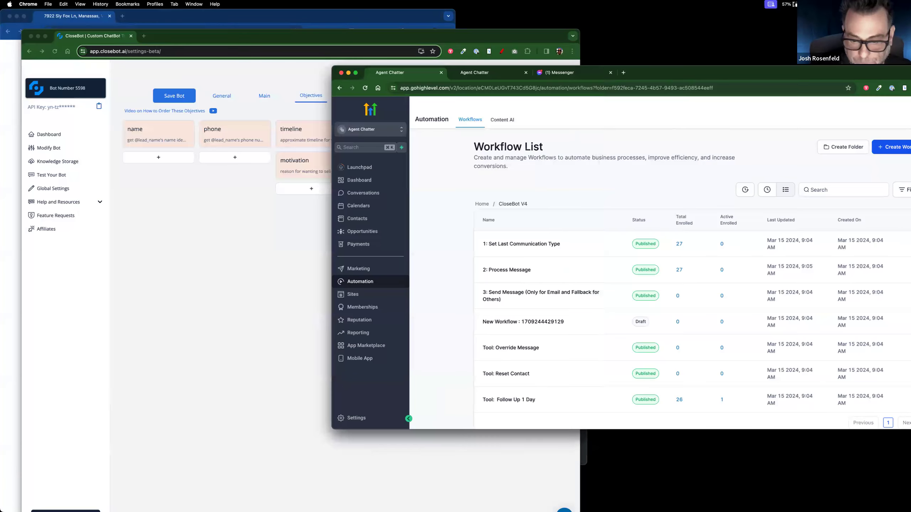
{"action": "left_click_drag", "start_coordinate": [486, 472], "coordinate": [419, 95]}
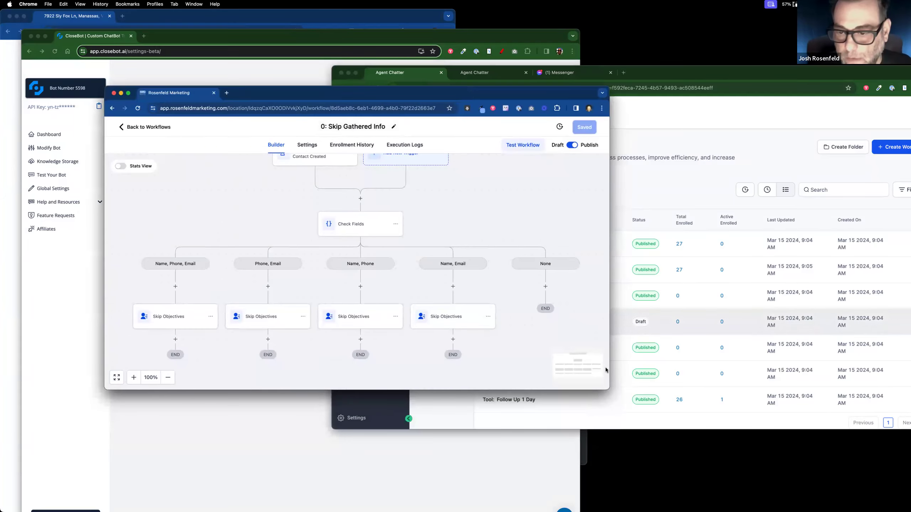
{"action": "left_click_drag", "start_coordinate": [609, 389], "coordinate": [613, 465]}
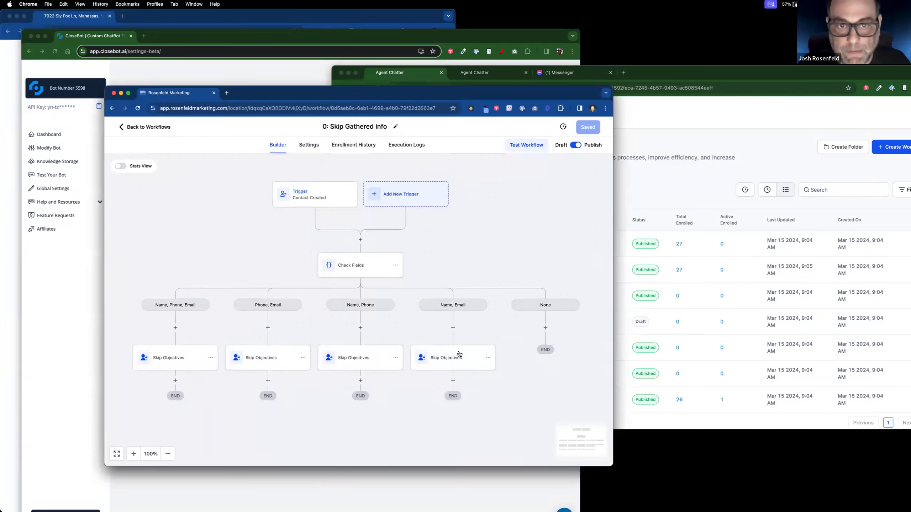
{"action": "left_click_drag", "start_coordinate": [479, 95], "coordinate": [1, 121]}
{"action": "left_click_drag", "start_coordinate": [650, 76], "coordinate": [908, 117]}
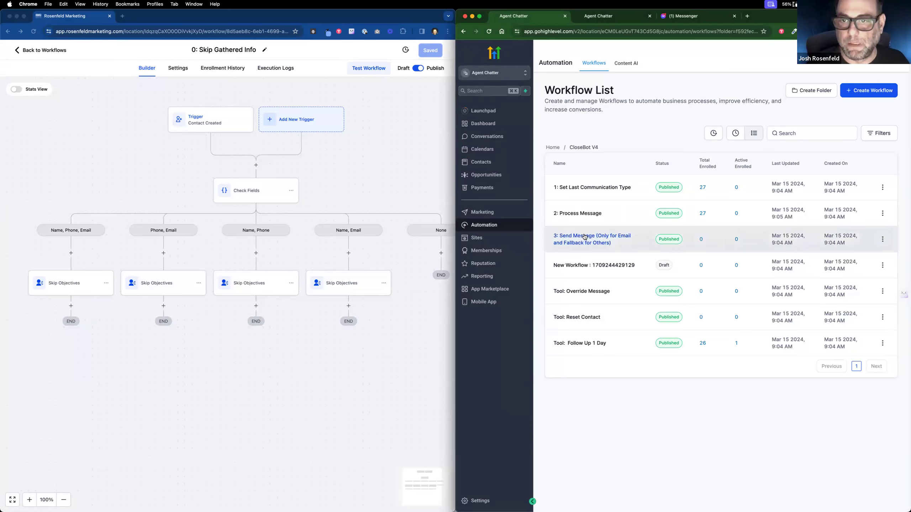
Step: Create a new workflow from scratch named '0.Skip Gathered Info'
{"action": "left_click", "coordinate": [869, 95]}
{"action": "left_click", "coordinate": [634, 194]}
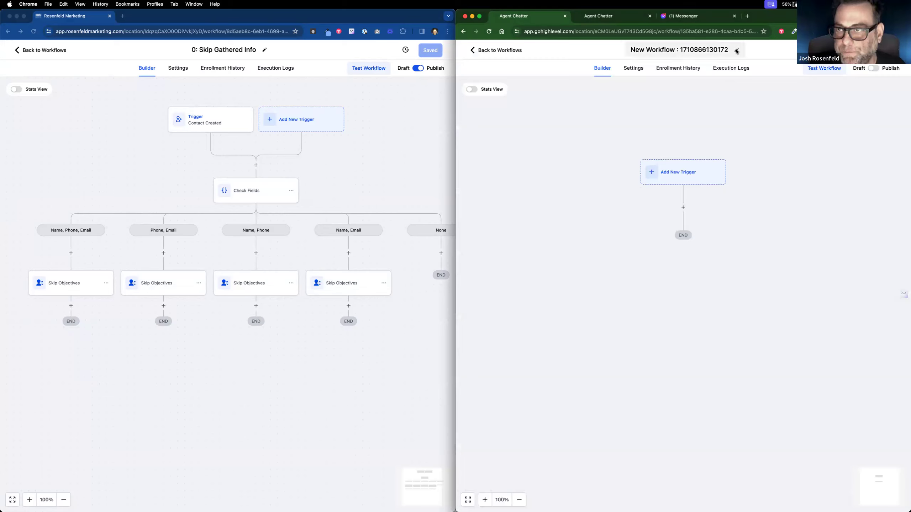
{"action": "left_click", "coordinate": [735, 51]}
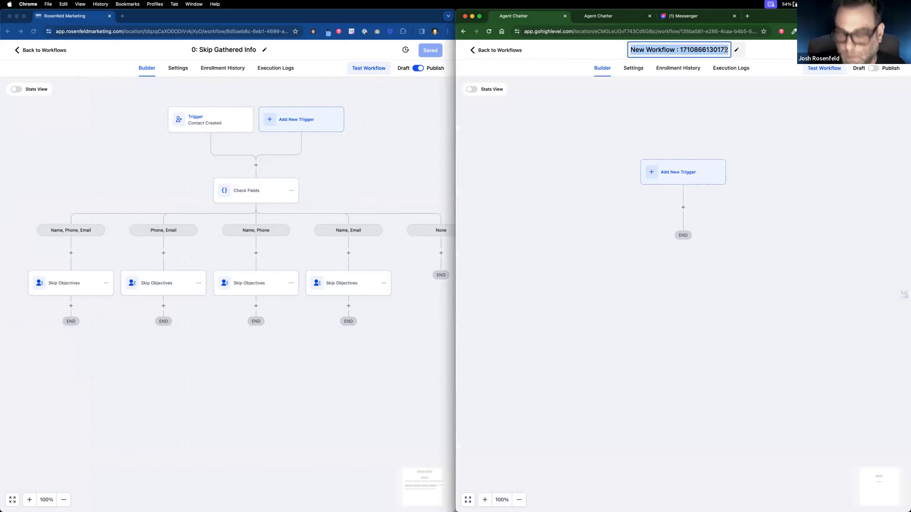
{"action": "type", "text": "0.Skip "}
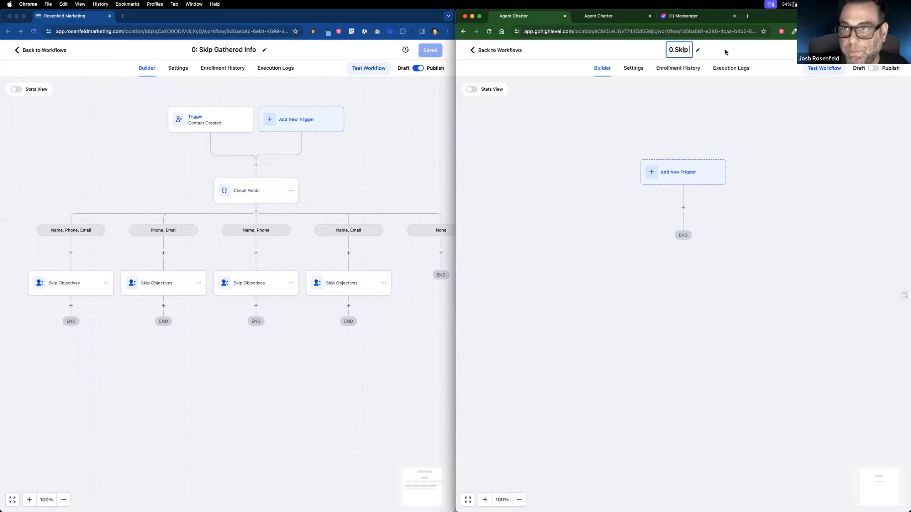
{"action": "type", "text": "Gatherd I"}
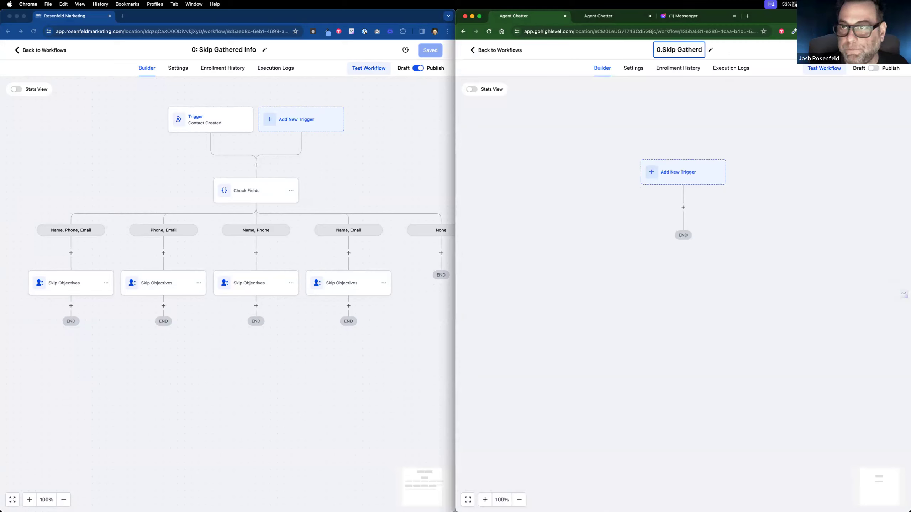
{"action": "key", "text": "BackSpace"}
{"action": "key", "text": "BackSpace"}
{"action": "key", "text": "BackSpace"}
{"action": "type", "text": "ed Ingo"}
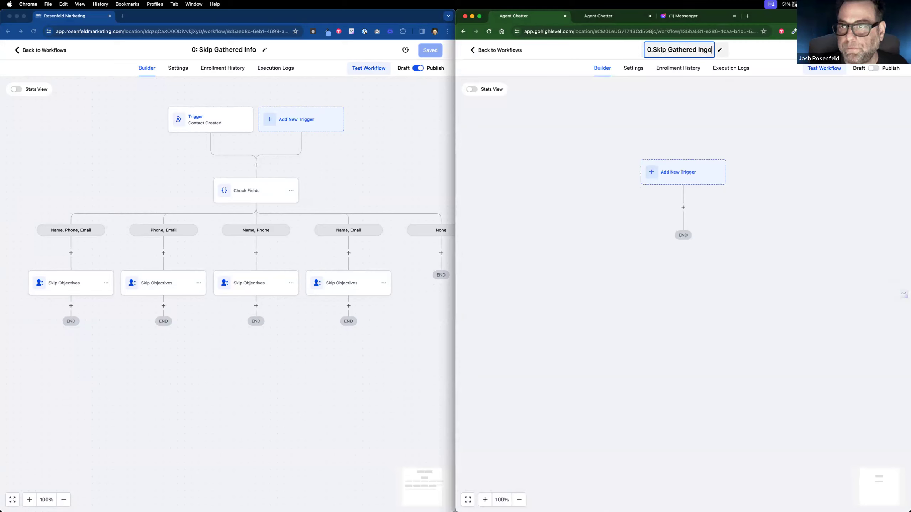
{"action": "key", "text": "BackSpace"}
{"action": "key", "text": "BackSpace"}
{"action": "type", "text": "fo"}
{"action": "key", "text": "Return"}
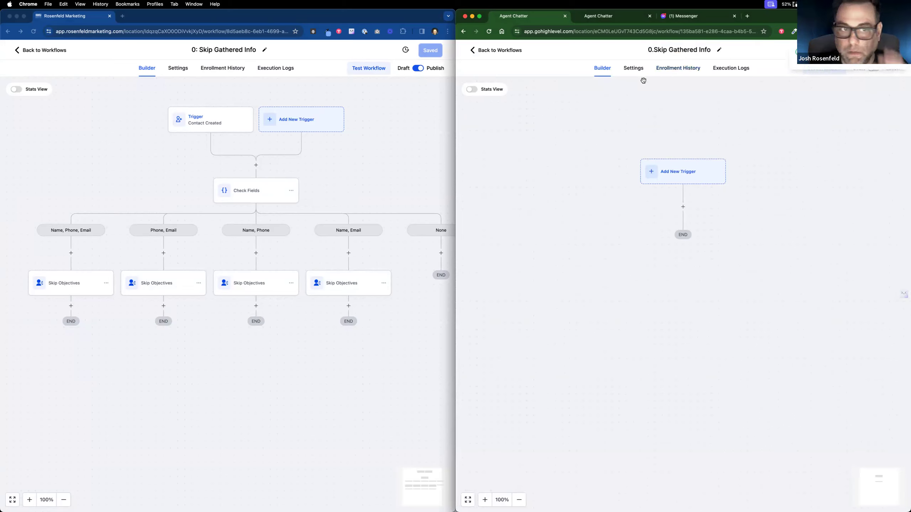
Step: Give the workflow a Contact Created trigger and save it
{"action": "left_click", "coordinate": [695, 181]}
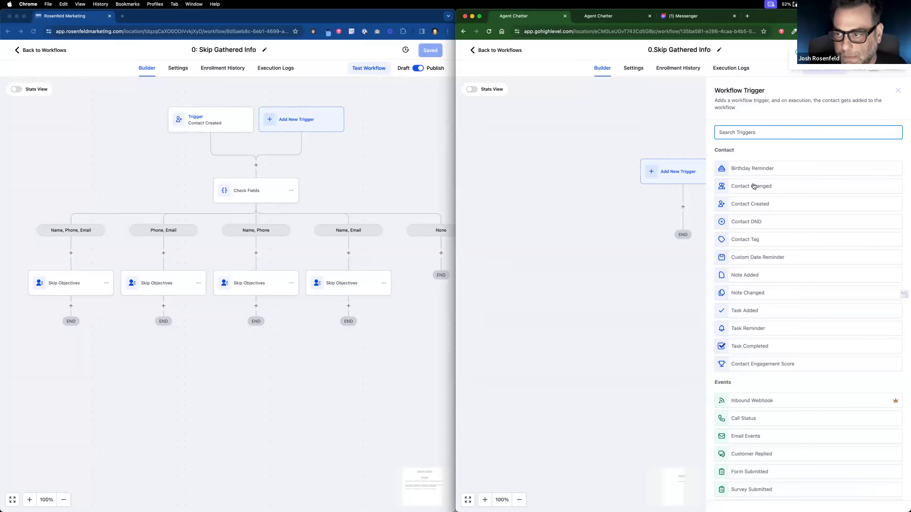
{"action": "left_click", "coordinate": [754, 187]}
{"action": "left_click", "coordinate": [846, 501]}
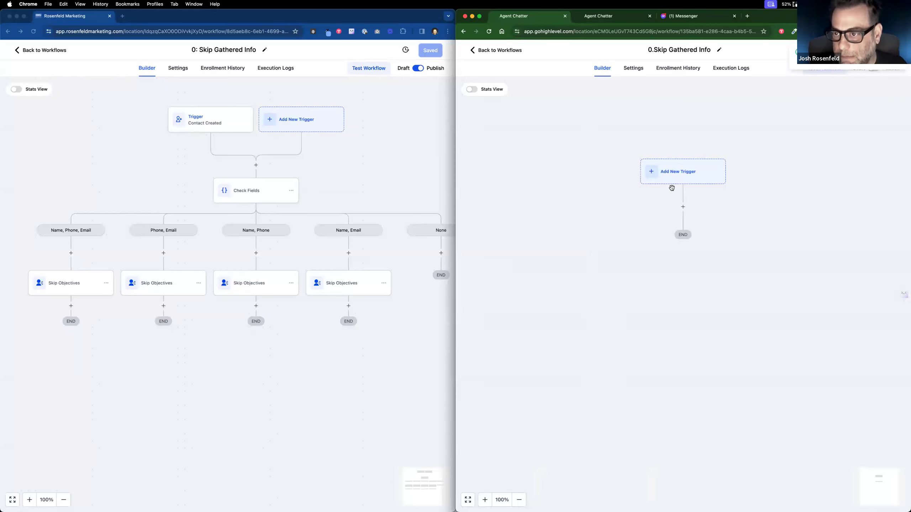
{"action": "left_click", "coordinate": [673, 182]}
{"action": "left_click", "coordinate": [753, 208]}
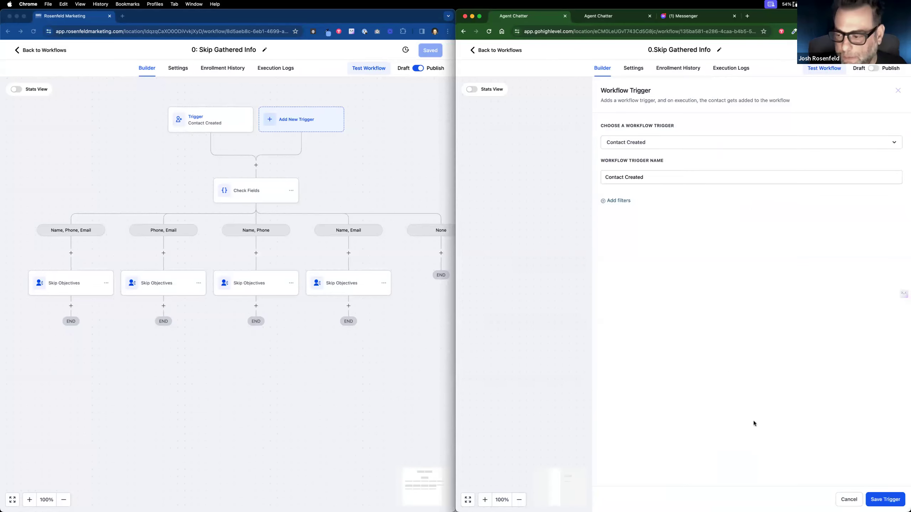
{"action": "left_click", "coordinate": [882, 499]}
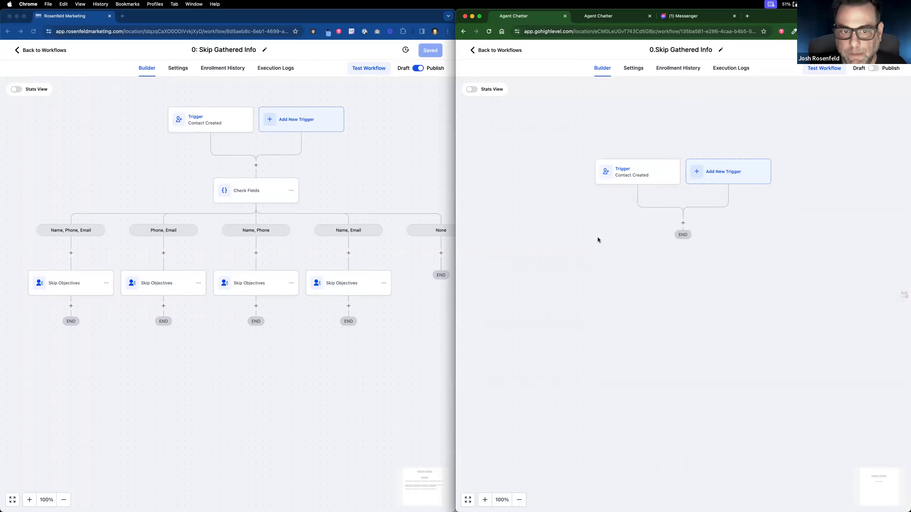
{"action": "left_click", "coordinate": [246, 191]}
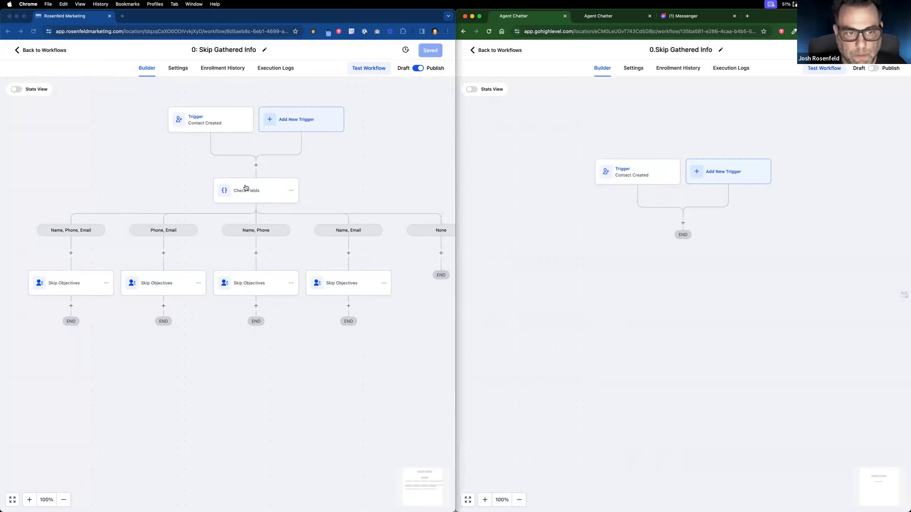
Step: Add an If / Else condition step below the trigger and name it 'Check Fields'
{"action": "left_click", "coordinate": [246, 191]}
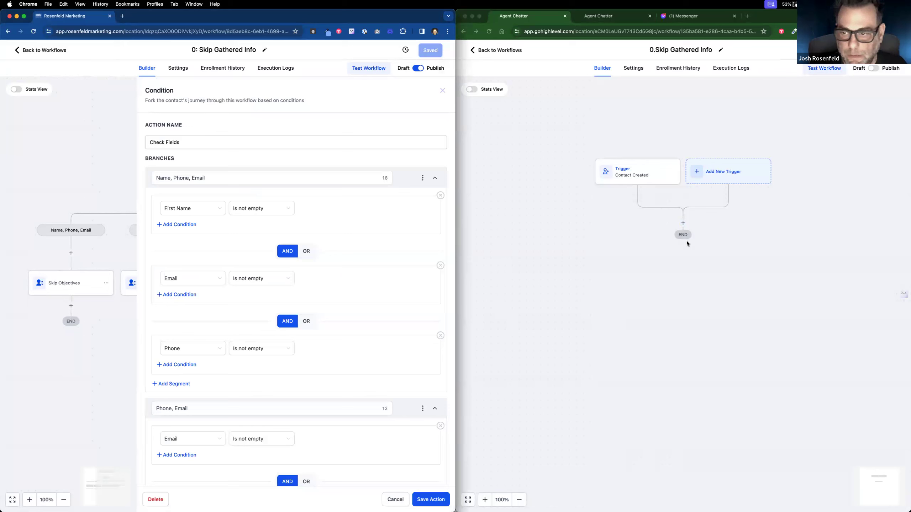
{"action": "left_click", "coordinate": [683, 221]}
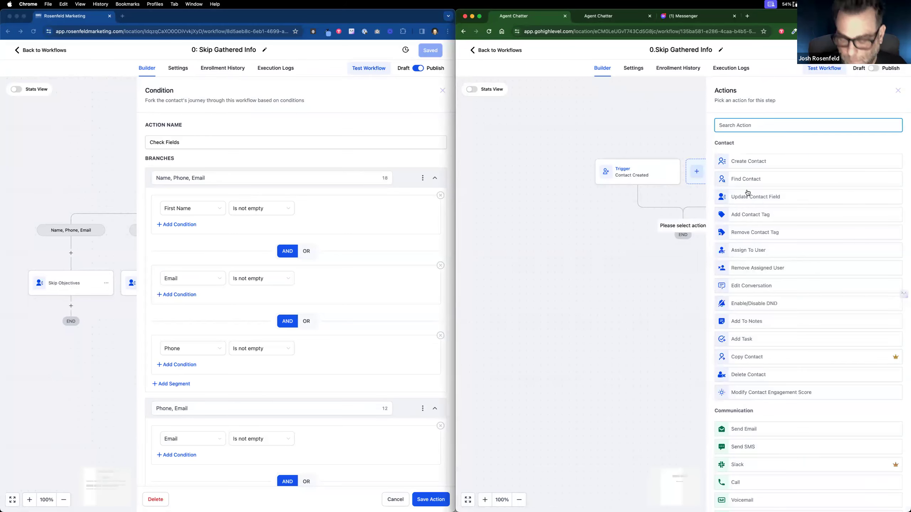
{"action": "type", "text": "if"}
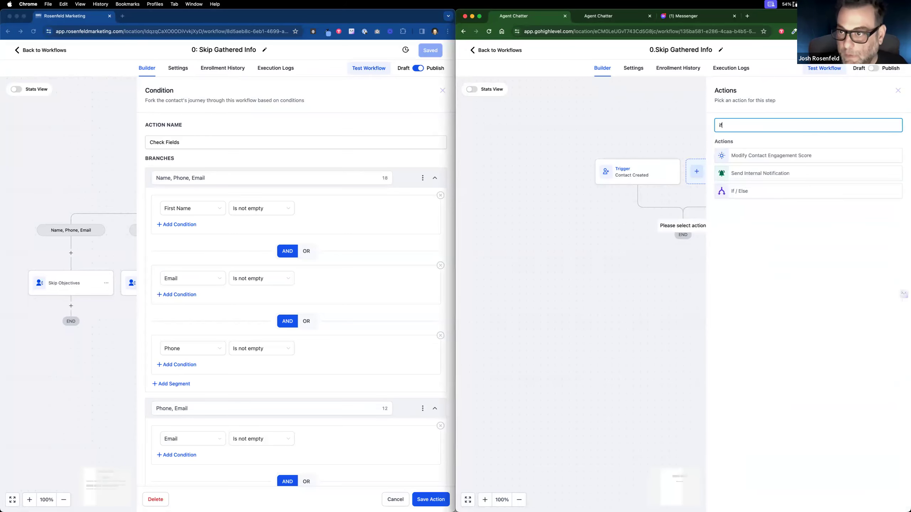
{"action": "left_click", "coordinate": [770, 192]}
{"action": "triple_click", "coordinate": [671, 146]}
{"action": "type", "text": "Check "}
{"action": "type", "text": "Ful"}
{"action": "key", "text": "BackSpace"}
{"action": "key", "text": "BackSpace"}
{"action": "type", "text": "ields"}
Step: Rename the first branch 'Name, Phone, Email' and require First Name is not empty
{"action": "left_click", "coordinate": [605, 178]}
{"action": "key", "text": "super+a"}
{"action": "type", "text": "Name, "}
{"action": "type", "text": "Phoen"}
{"action": "type", "text": "e"}
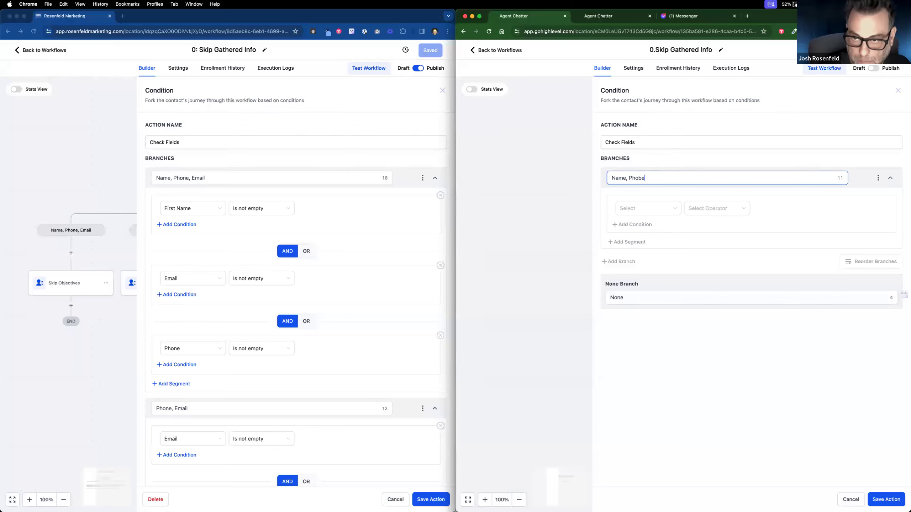
{"action": "key", "text": "BackSpace"}
{"action": "key", "text": "BackSpace"}
{"action": "type", "text": "ne, "}
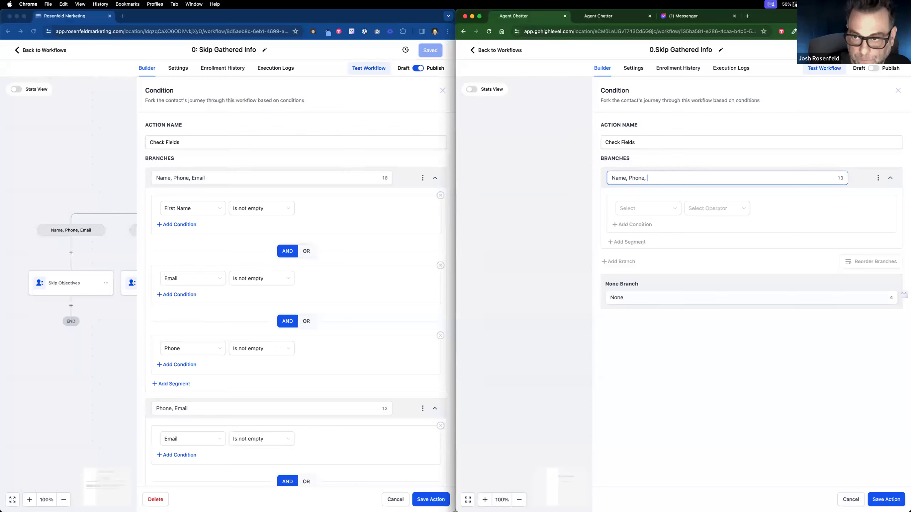
{"action": "type", "text": "Email"}
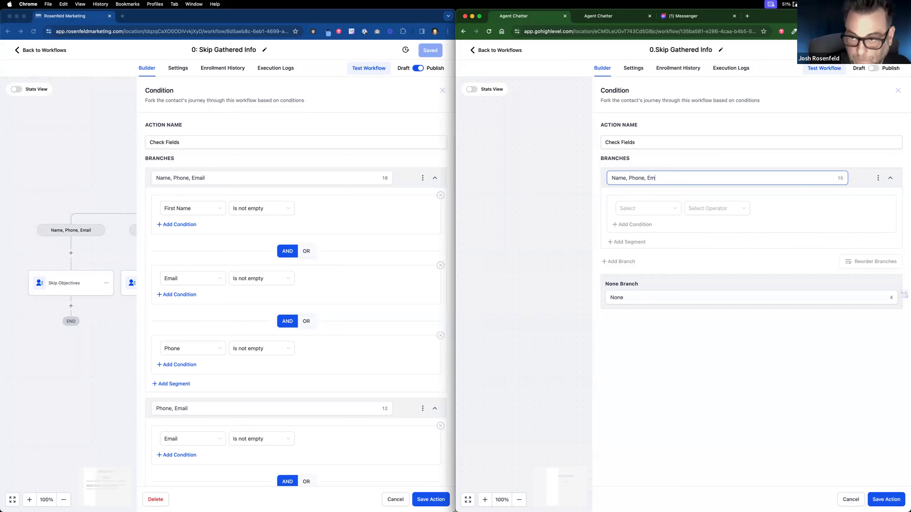
{"action": "left_click", "coordinate": [643, 209]}
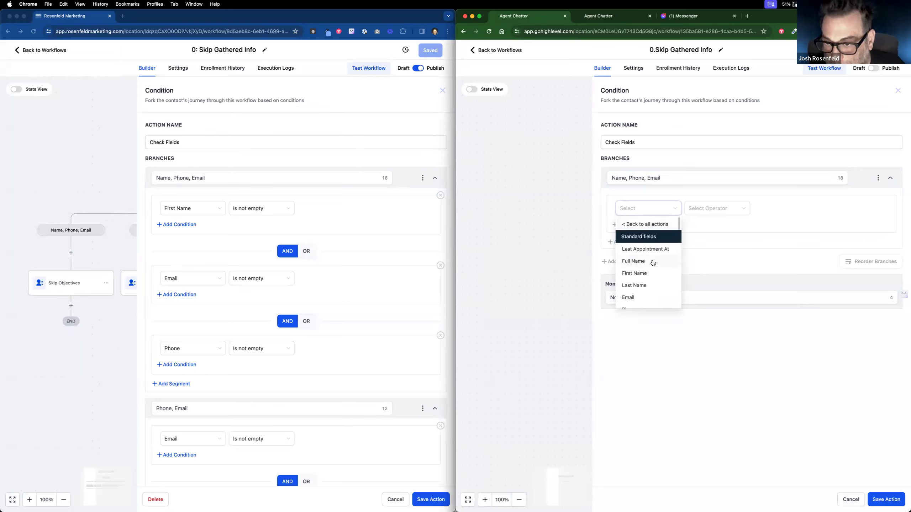
{"action": "left_click", "coordinate": [651, 274]}
{"action": "left_click", "coordinate": [712, 209]}
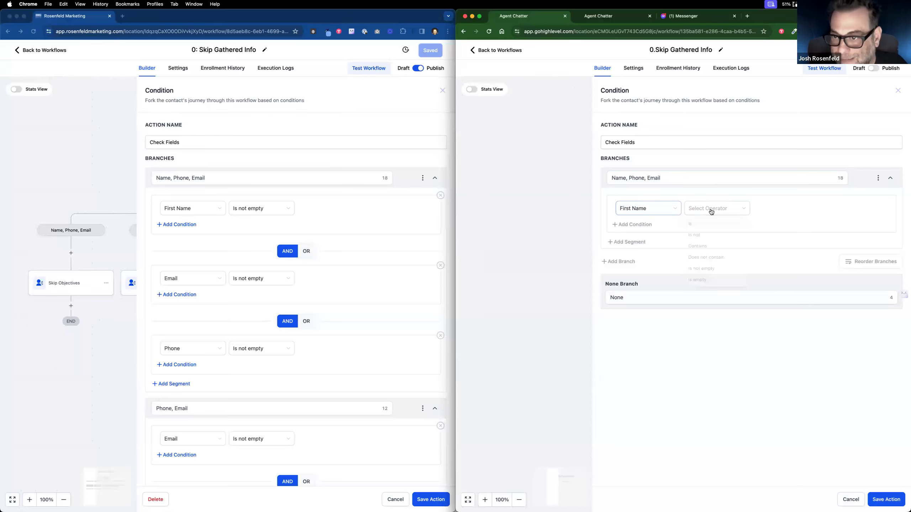
{"action": "left_click", "coordinate": [705, 270]}
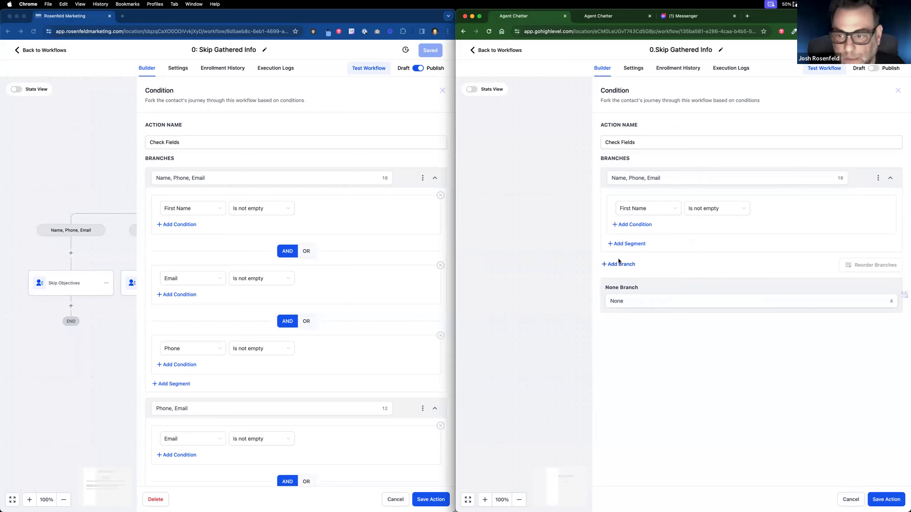
Step: Add Email is not empty and Phone is not empty conditions to that branch
{"action": "left_click", "coordinate": [639, 225]}
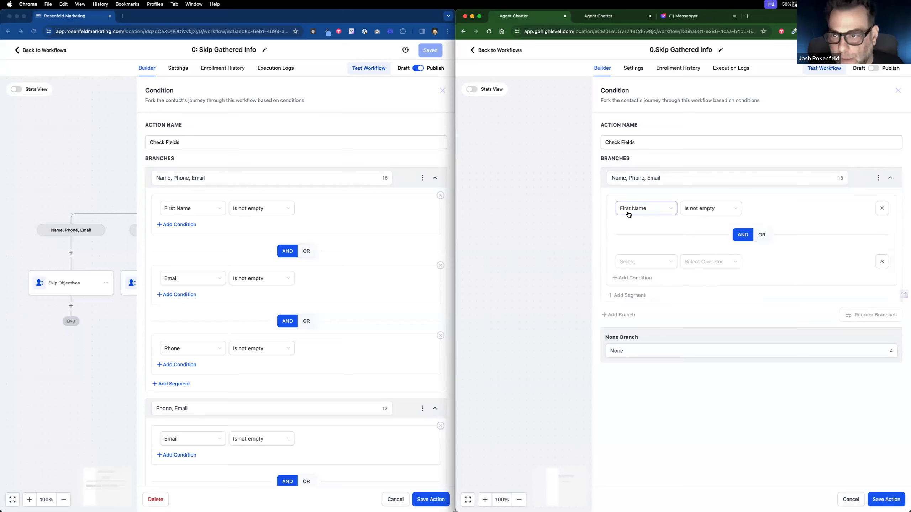
{"action": "left_click", "coordinate": [650, 261]}
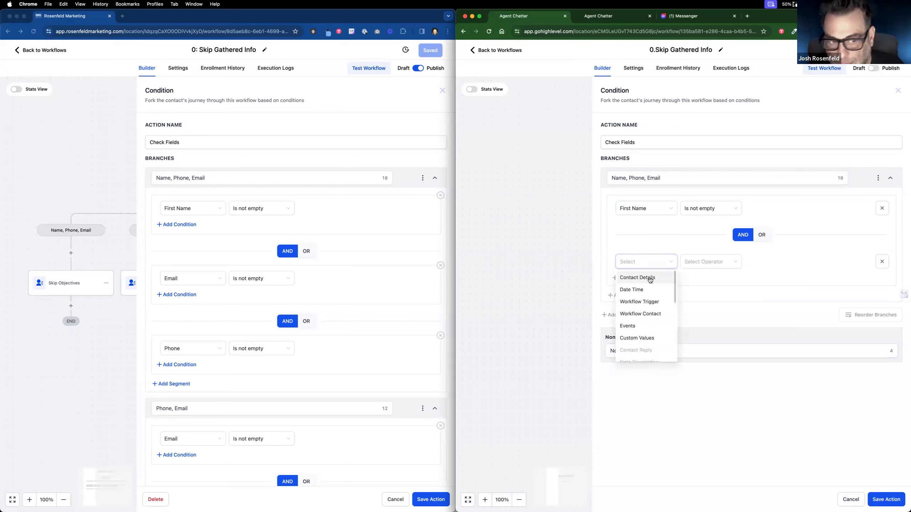
{"action": "left_click", "coordinate": [651, 279]}
{"action": "left_click", "coordinate": [645, 350]}
{"action": "left_click", "coordinate": [719, 268]}
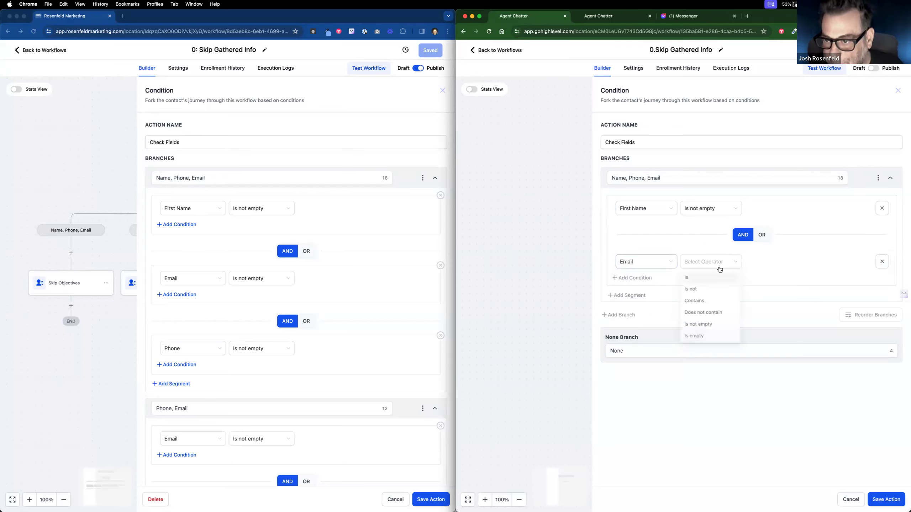
{"action": "left_click", "coordinate": [699, 326]}
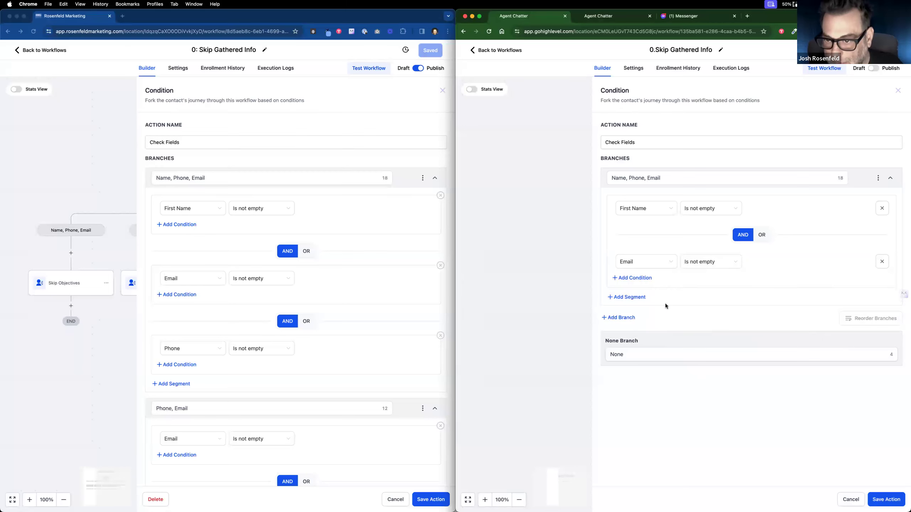
{"action": "left_click", "coordinate": [640, 279]}
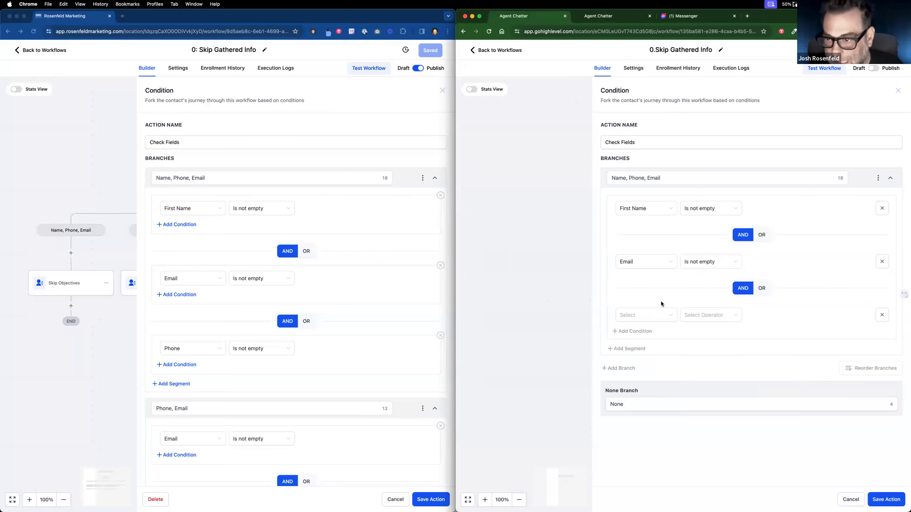
{"action": "left_click", "coordinate": [653, 314]}
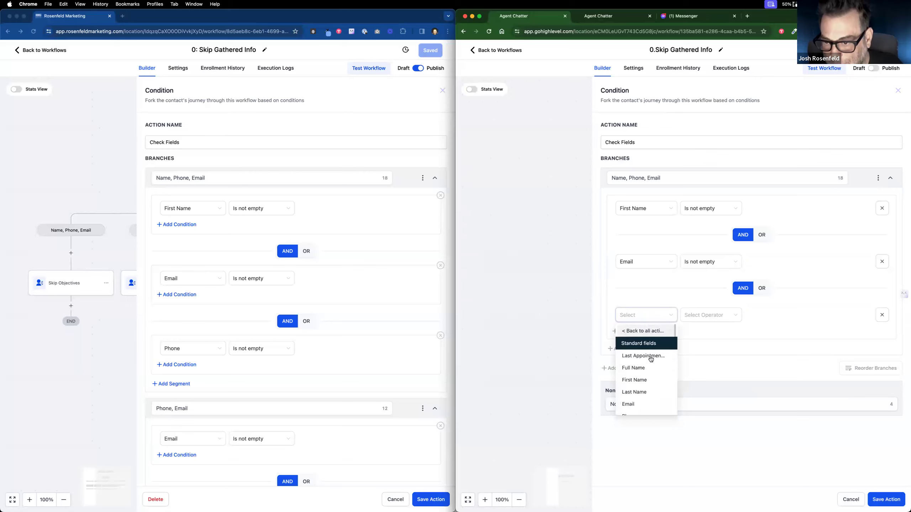
{"action": "scroll", "coordinate": [652, 367], "scroll_direction": "down", "scroll_amount": 1}
{"action": "left_click", "coordinate": [651, 375]}
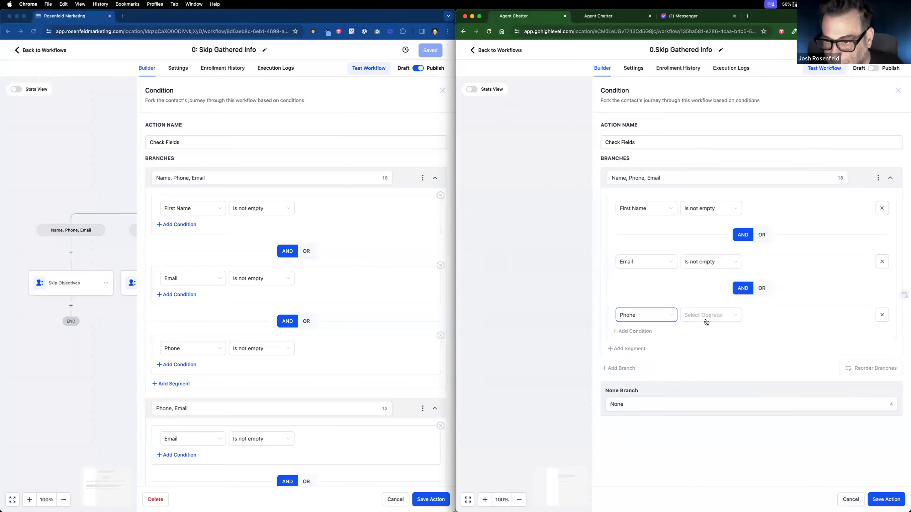
{"action": "left_click", "coordinate": [706, 320]}
{"action": "left_click", "coordinate": [700, 379]}
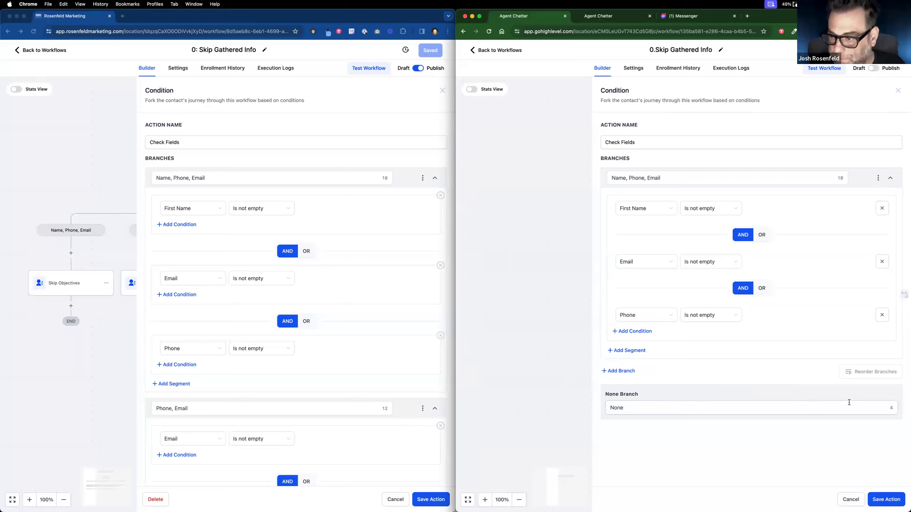
Step: Add a branch named 'Phone, Email' whose first condition is Phone is not empty
{"action": "left_click", "coordinate": [619, 371]}
{"action": "left_click_drag", "start_coordinate": [647, 379], "coordinate": [555, 367]}
{"action": "type", "text": "Phon"}
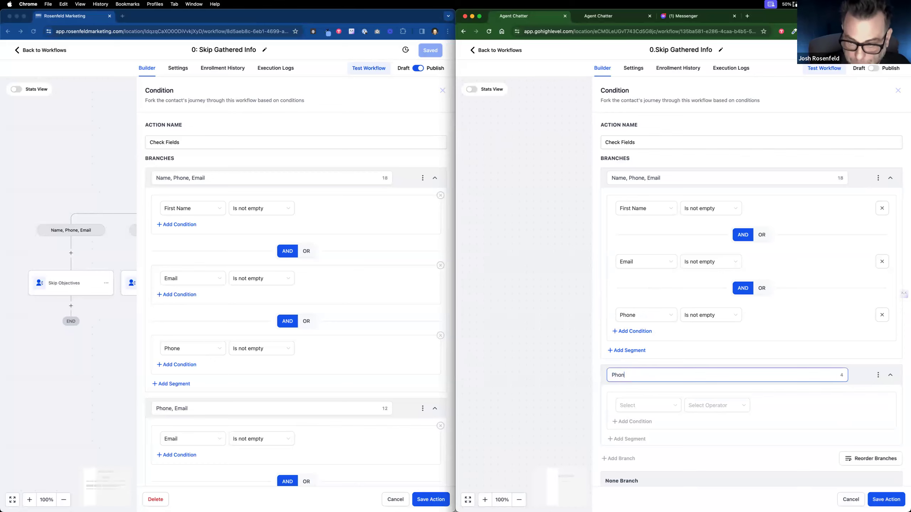
{"action": "type", "text": "e, Email"}
{"action": "scroll", "coordinate": [654, 385], "scroll_direction": "down", "scroll_amount": 1}
{"action": "left_click", "coordinate": [654, 380]}
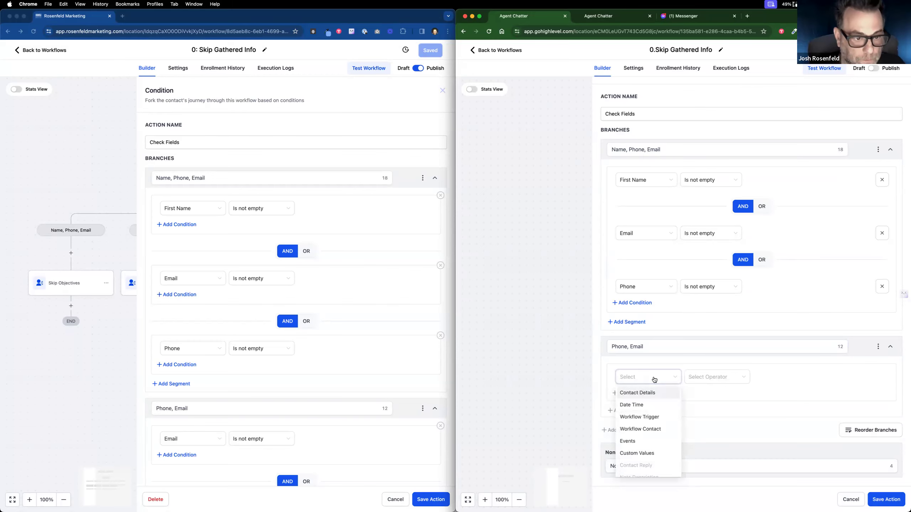
{"action": "scroll", "coordinate": [399, 395], "scroll_direction": "down", "scroll_amount": 5}
{"action": "left_click", "coordinate": [663, 393]}
{"action": "scroll", "coordinate": [646, 431], "scroll_direction": "down", "scroll_amount": 2}
{"action": "left_click", "coordinate": [632, 448]}
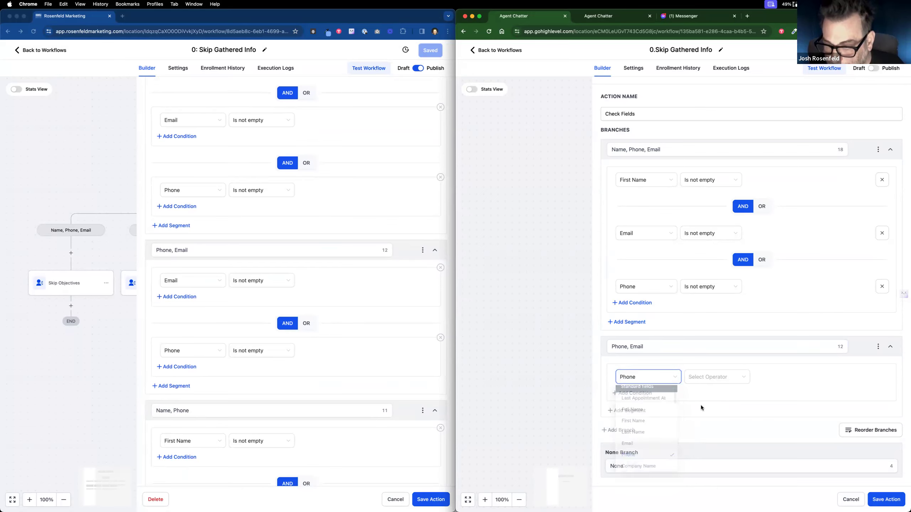
{"action": "left_click", "coordinate": [718, 381]}
{"action": "left_click", "coordinate": [715, 444]}
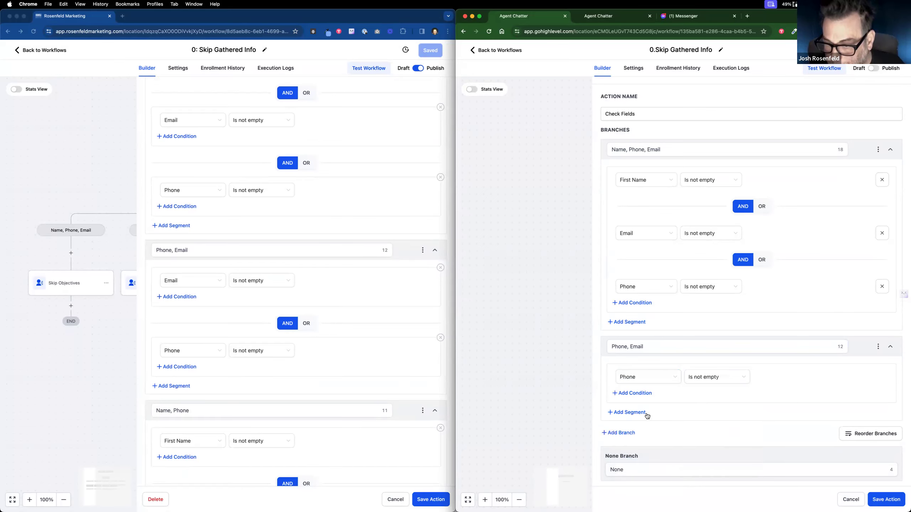
Step: Add an Email is not empty condition to that branch, then add a third branch
{"action": "left_click", "coordinate": [635, 395]}
{"action": "scroll", "coordinate": [658, 404], "scroll_direction": "down", "scroll_amount": 2}
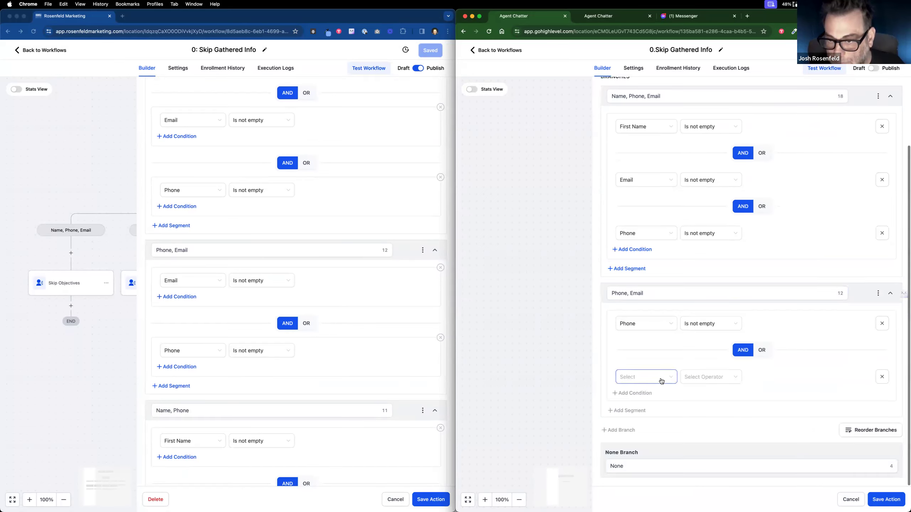
{"action": "left_click", "coordinate": [659, 379]}
{"action": "left_click", "coordinate": [656, 392]}
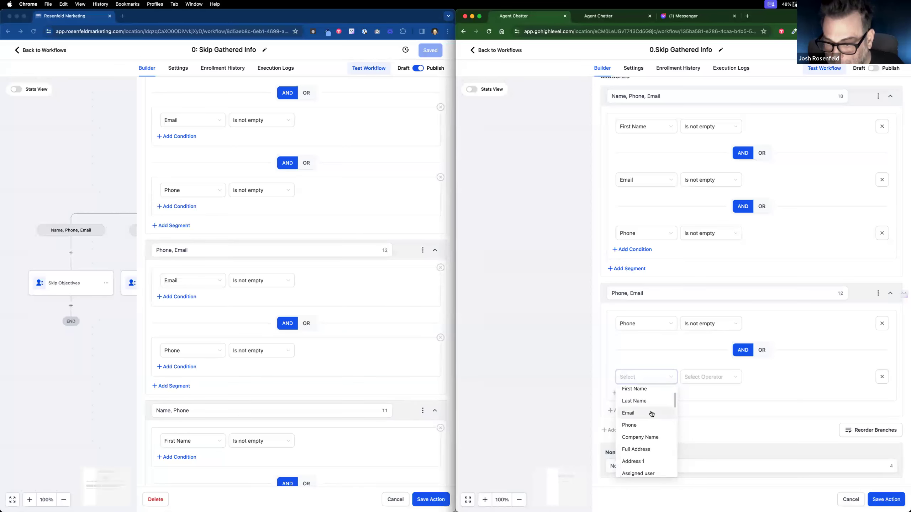
{"action": "left_click", "coordinate": [651, 414]}
{"action": "left_click", "coordinate": [712, 383]}
{"action": "left_click", "coordinate": [709, 439]}
{"action": "scroll", "coordinate": [315, 340], "scroll_direction": "down", "scroll_amount": 6}
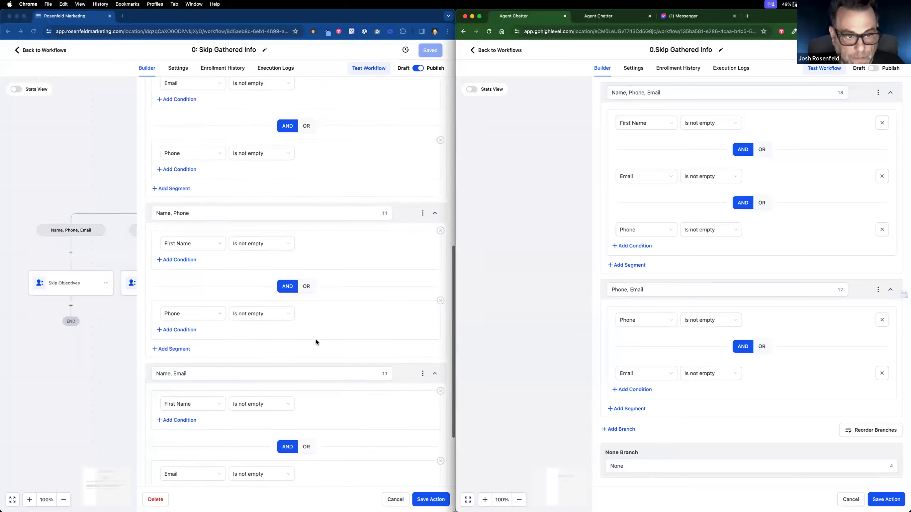
{"action": "left_click", "coordinate": [624, 431]}
Step: Rename the new branch 'Name, Phone' and require First Name is not empty
{"action": "double_click", "coordinate": [643, 433]}
{"action": "type", "text": "Name, Phon"}
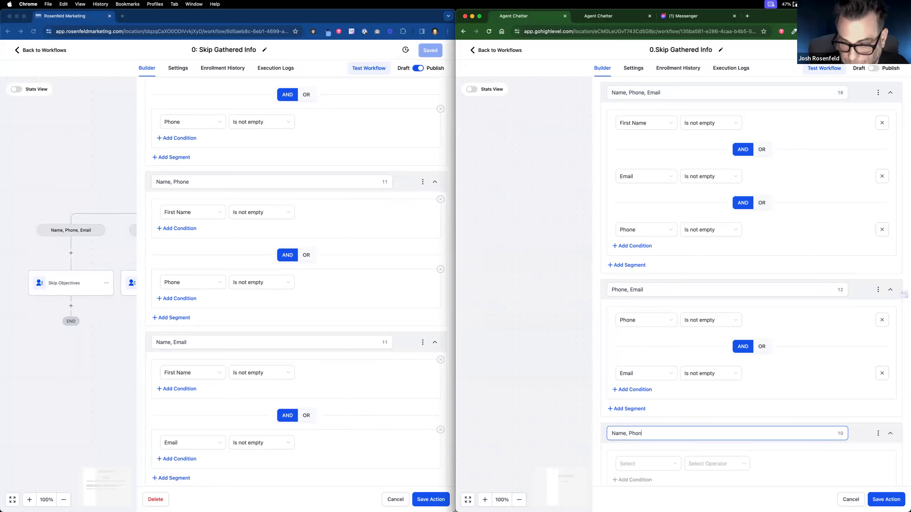
{"action": "type", "text": "e"}
{"action": "scroll", "coordinate": [709, 325], "scroll_direction": "down", "scroll_amount": 3}
{"action": "left_click", "coordinate": [657, 378]}
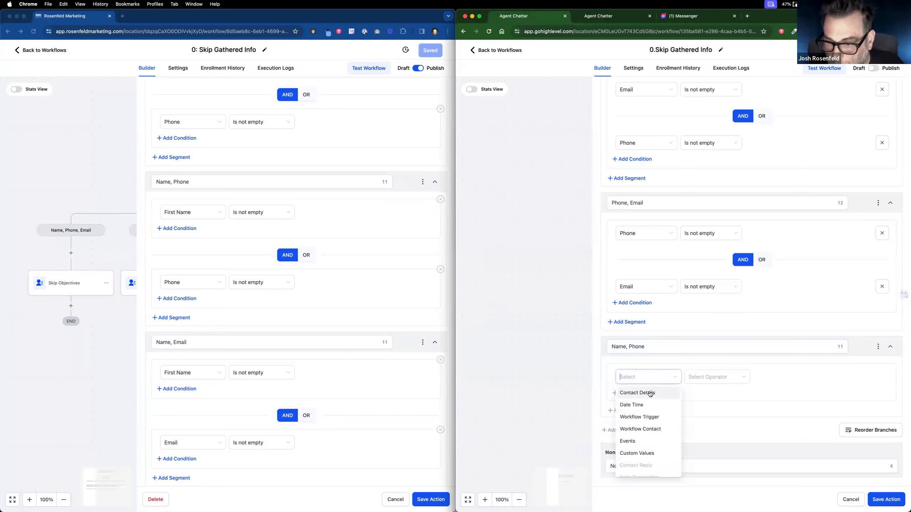
{"action": "left_click", "coordinate": [650, 394]}
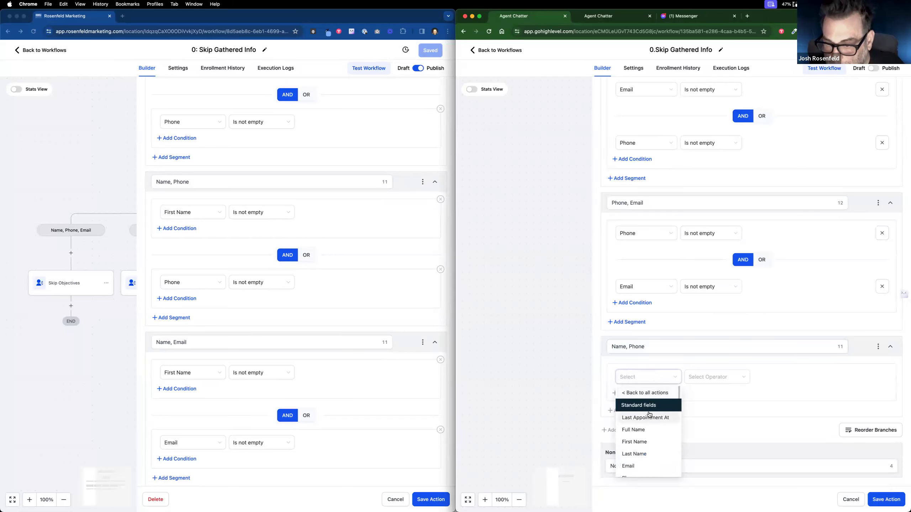
{"action": "left_click", "coordinate": [647, 441]}
{"action": "left_click", "coordinate": [716, 378]}
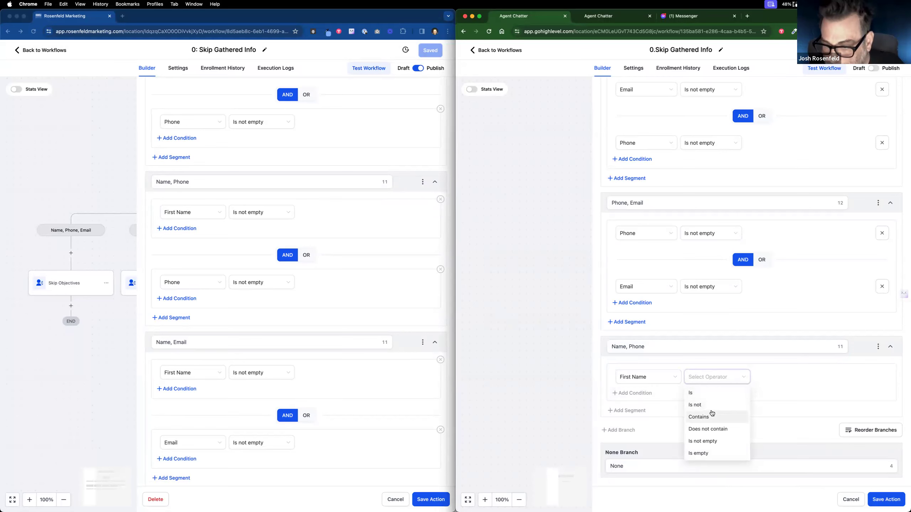
{"action": "left_click", "coordinate": [703, 441]}
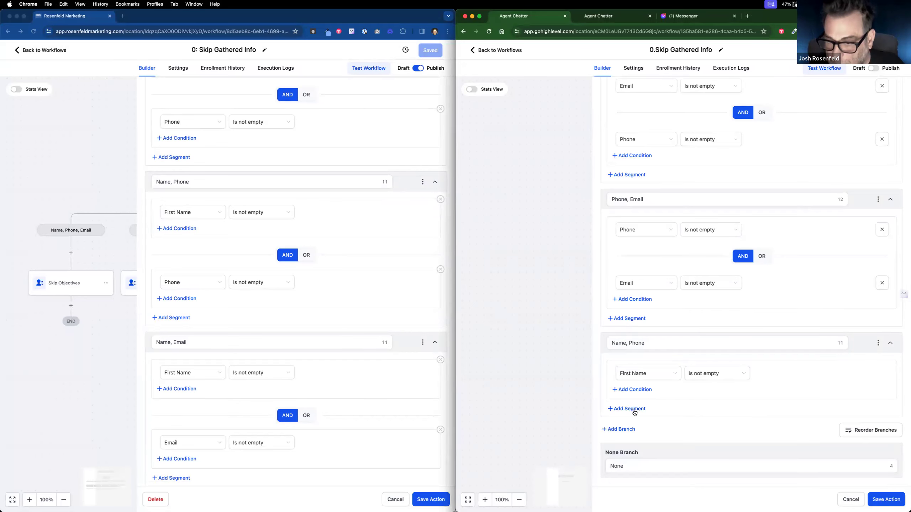
Step: Add a Phone is not empty condition to that branch, then add a fourth branch
{"action": "left_click", "coordinate": [640, 390]}
{"action": "left_click", "coordinate": [645, 425]}
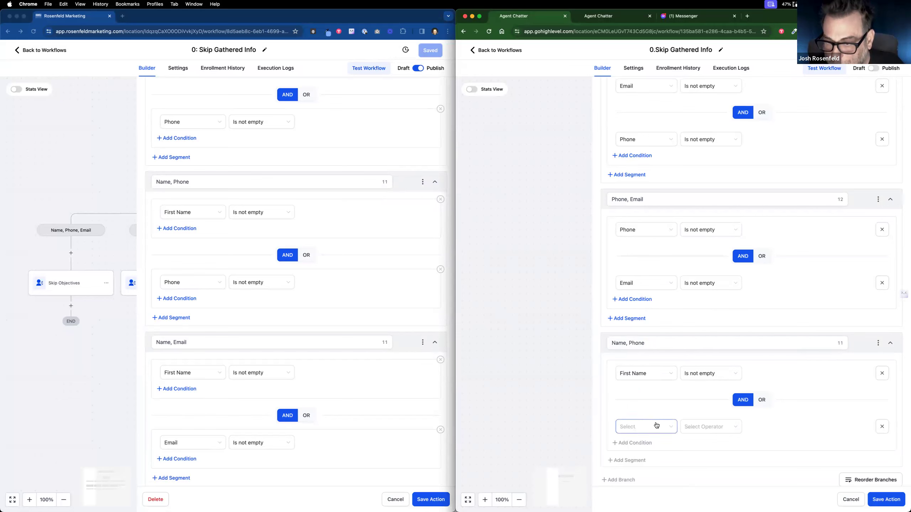
{"action": "left_click", "coordinate": [642, 332]}
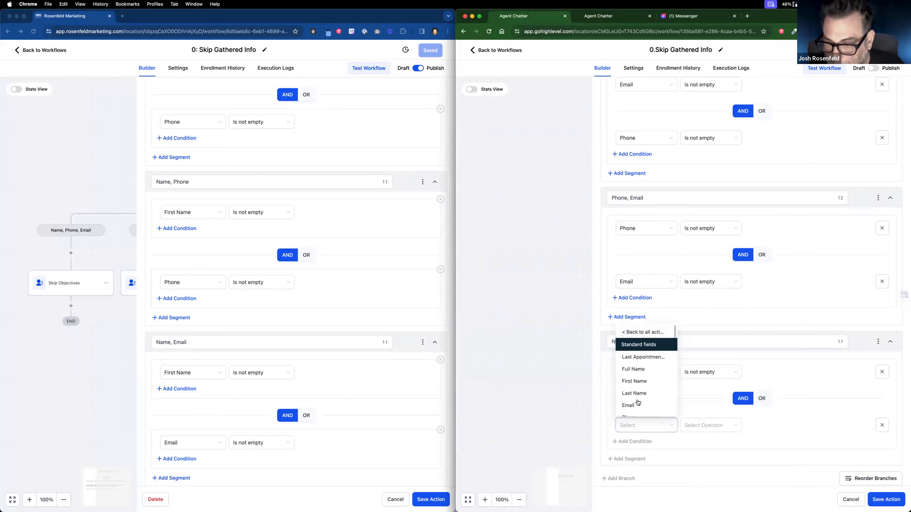
{"action": "left_click", "coordinate": [637, 397]}
{"action": "left_click", "coordinate": [696, 427]}
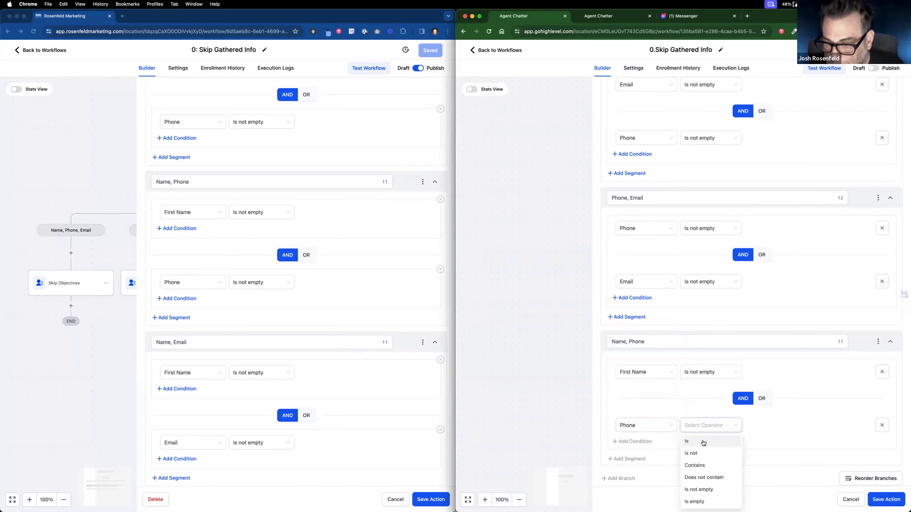
{"action": "scroll", "coordinate": [704, 434], "scroll_direction": "down", "scroll_amount": 2}
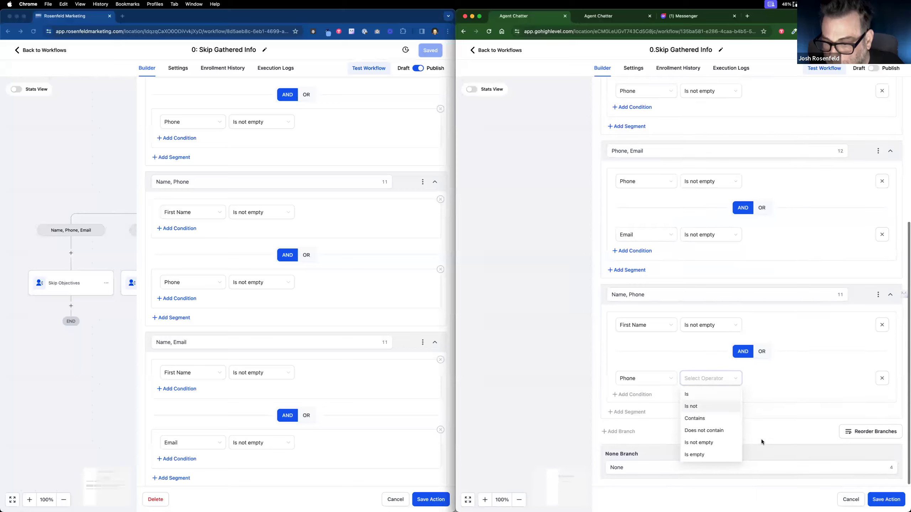
{"action": "left_click", "coordinate": [716, 439]}
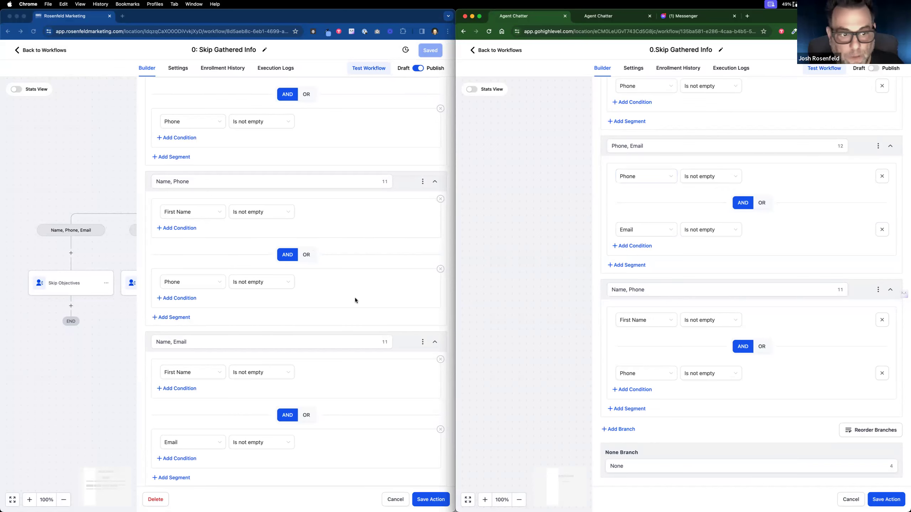
{"action": "scroll", "coordinate": [356, 301], "scroll_direction": "down", "scroll_amount": 3}
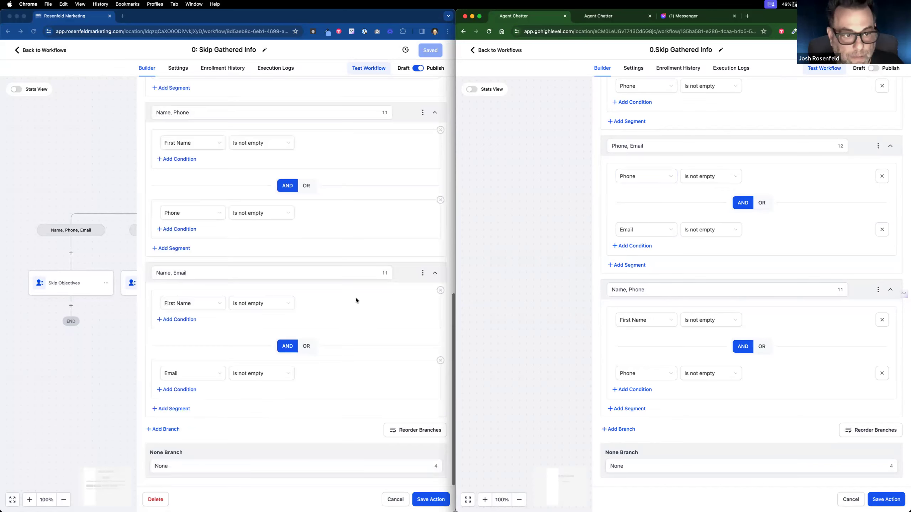
{"action": "left_click", "coordinate": [618, 430]}
Step: Start naming the fourth branch 'Name,' and set its first condition to First Name is not empty
{"action": "double_click", "coordinate": [626, 433]}
{"action": "type", "text": "Name, Em"}
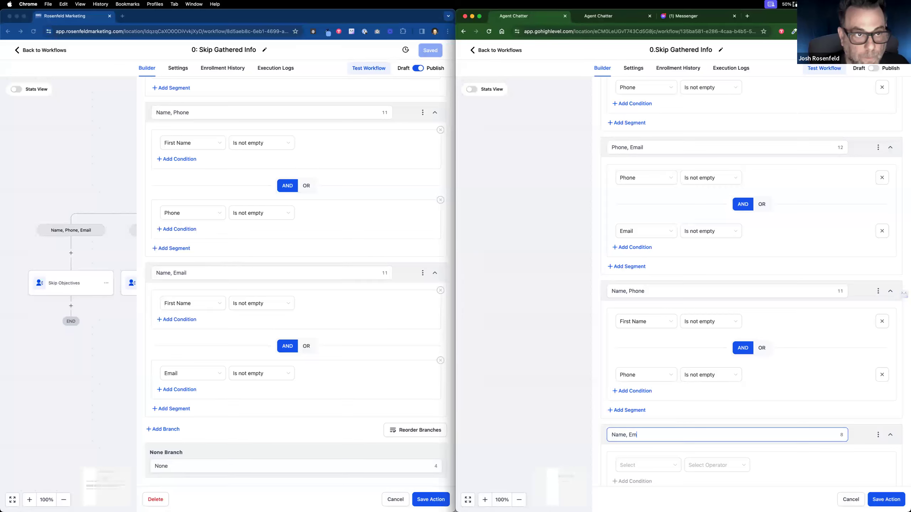
{"action": "scroll", "coordinate": [209, 273], "scroll_direction": "up", "scroll_amount": 8}
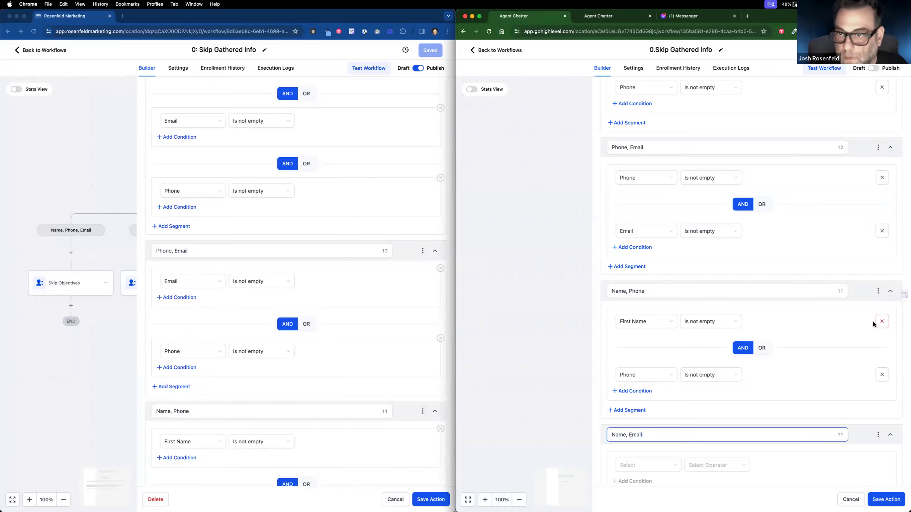
{"action": "scroll", "coordinate": [757, 312], "scroll_direction": "down", "scroll_amount": 3}
{"action": "scroll", "coordinate": [271, 390], "scroll_direction": "down", "scroll_amount": 8}
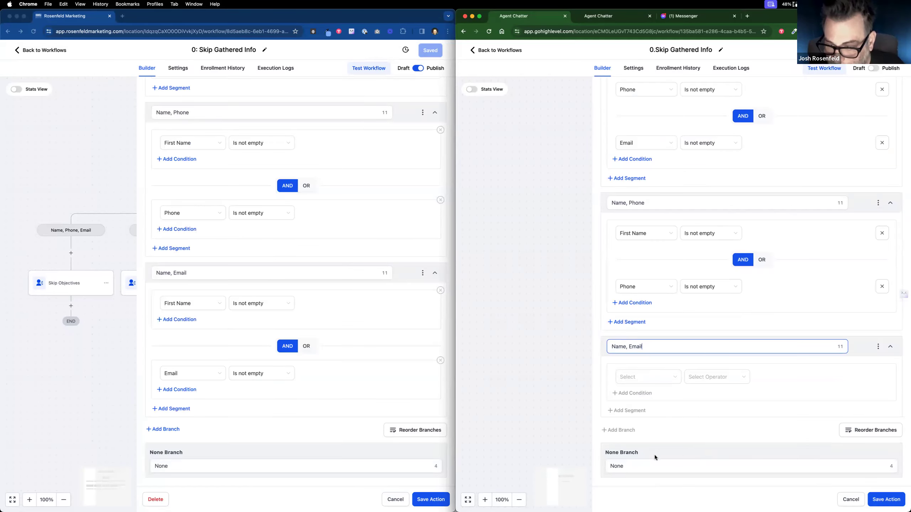
{"action": "left_click", "coordinate": [642, 376]}
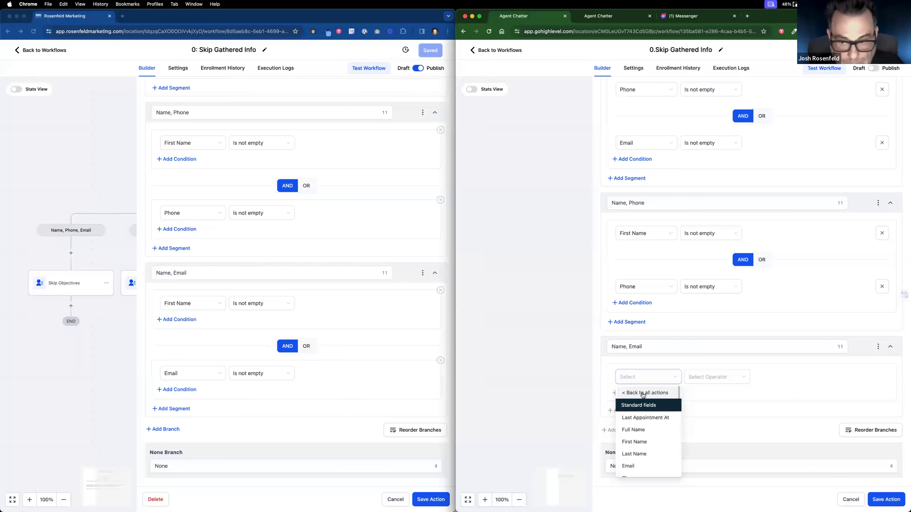
{"action": "left_click", "coordinate": [650, 441]}
{"action": "left_click", "coordinate": [721, 381]}
{"action": "left_click", "coordinate": [710, 444]}
Step: Add a second condition to the branch requiring Email is not empty
{"action": "left_click", "coordinate": [631, 393]}
{"action": "scroll", "coordinate": [642, 388], "scroll_direction": "down", "scroll_amount": 2}
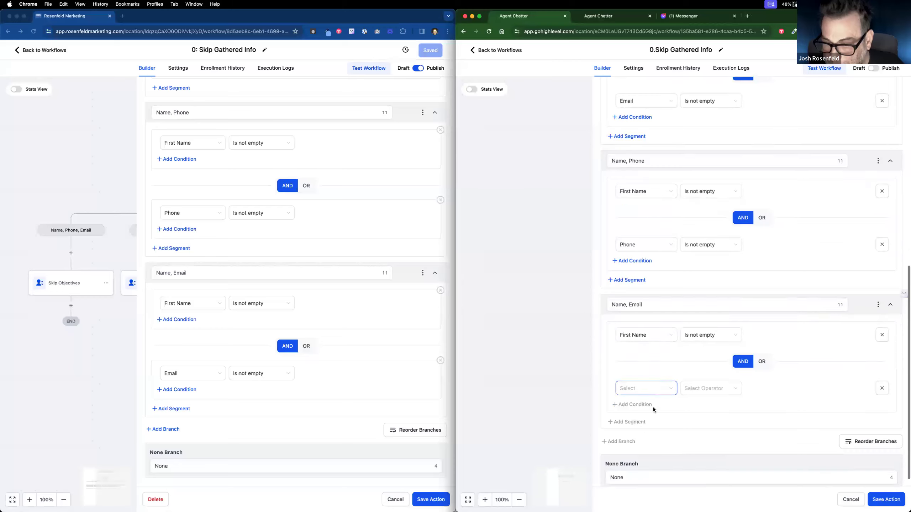
{"action": "left_click", "coordinate": [659, 378]}
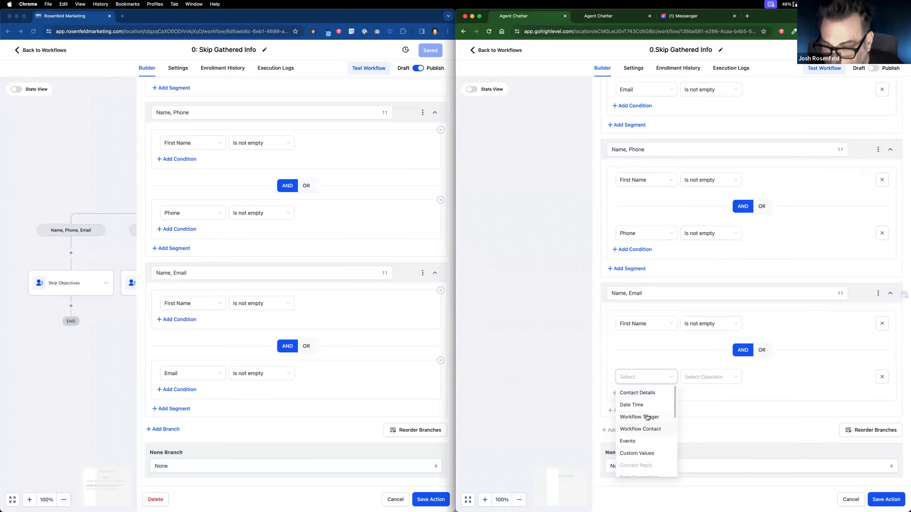
{"action": "left_click", "coordinate": [641, 466]}
{"action": "left_click", "coordinate": [713, 382]}
{"action": "left_click", "coordinate": [712, 441]}
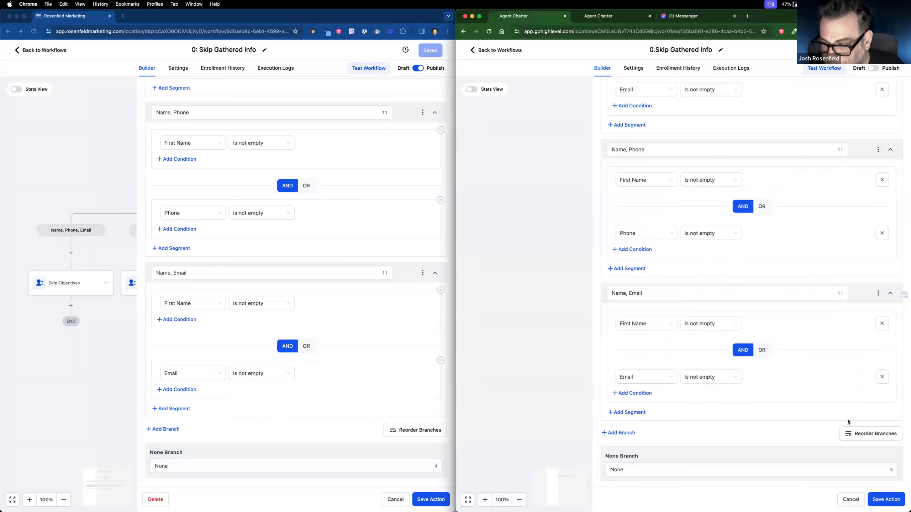
Step: Save the five-branch Check Fields condition, then open the reference workflow's first Skip Objectives action
{"action": "left_click", "coordinate": [889, 502]}
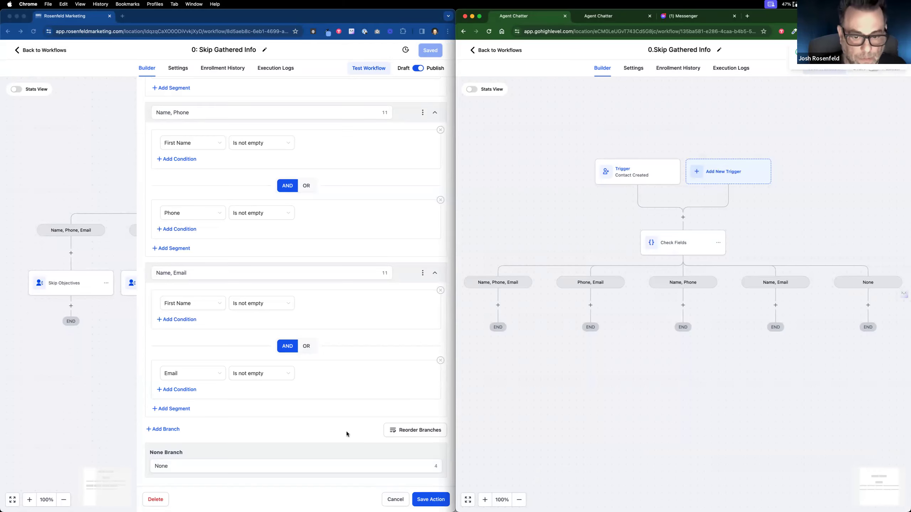
{"action": "left_click", "coordinate": [394, 500]}
{"action": "left_click", "coordinate": [394, 500]}
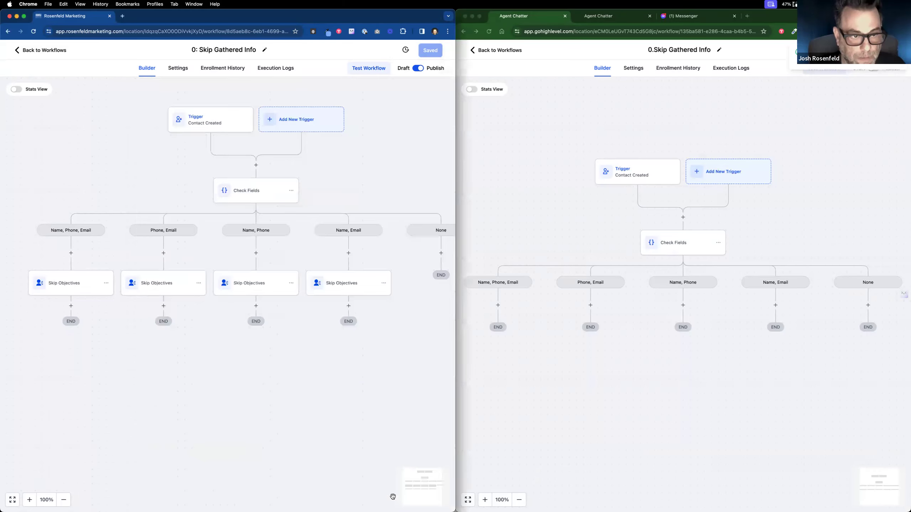
{"action": "left_click_drag", "start_coordinate": [379, 336], "coordinate": [400, 328]}
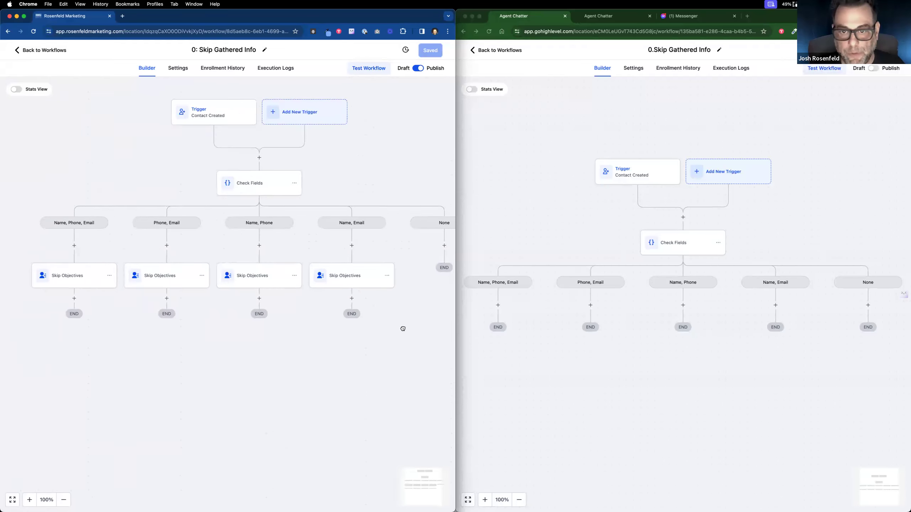
{"action": "left_click", "coordinate": [105, 276]}
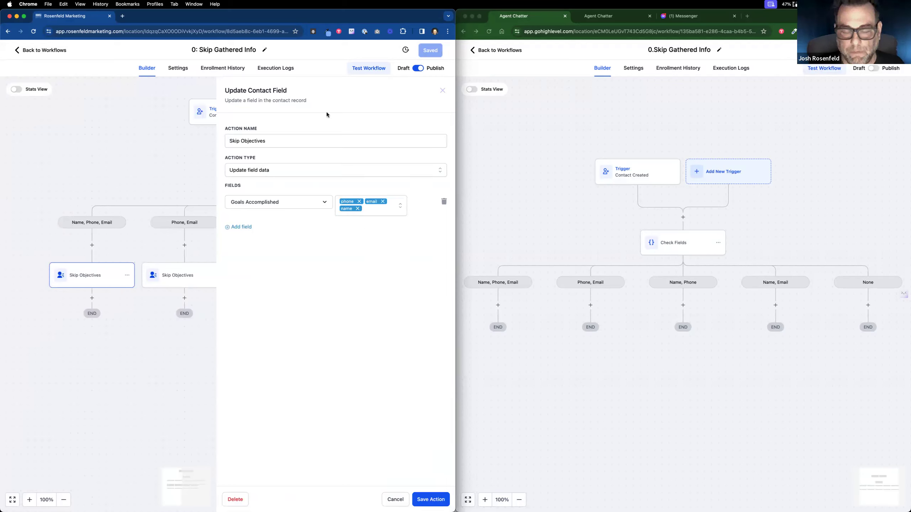
Step: Add an Update Contact Field action 'Skip Objectives' under Name, Phone, Email, updating Goals Accomplished
{"action": "left_click", "coordinate": [494, 311]}
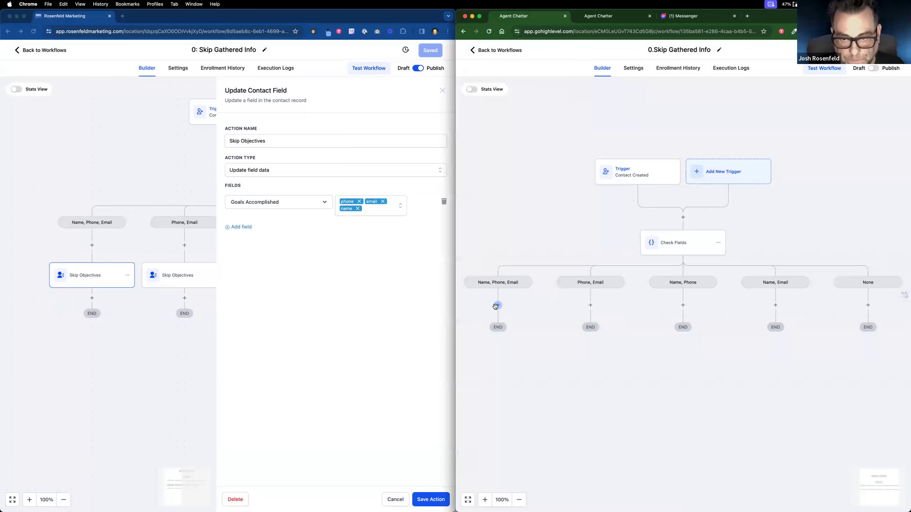
{"action": "left_click", "coordinate": [498, 305]}
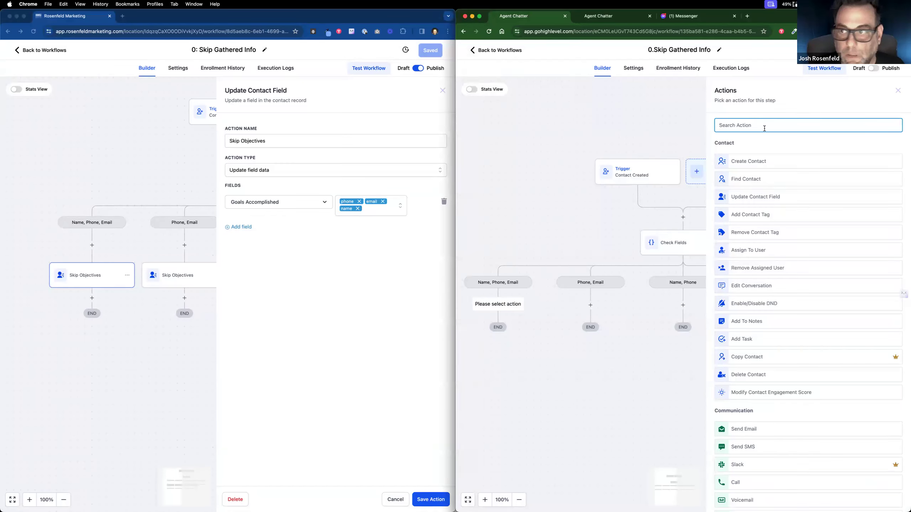
{"action": "type", "text": "up"}
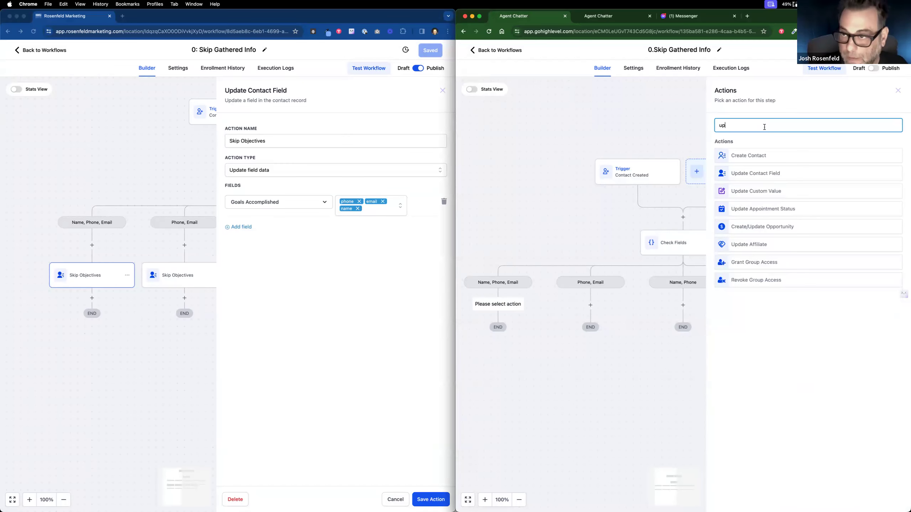
{"action": "left_click", "coordinate": [751, 172]}
{"action": "type", "text": "Skip Objectives"}
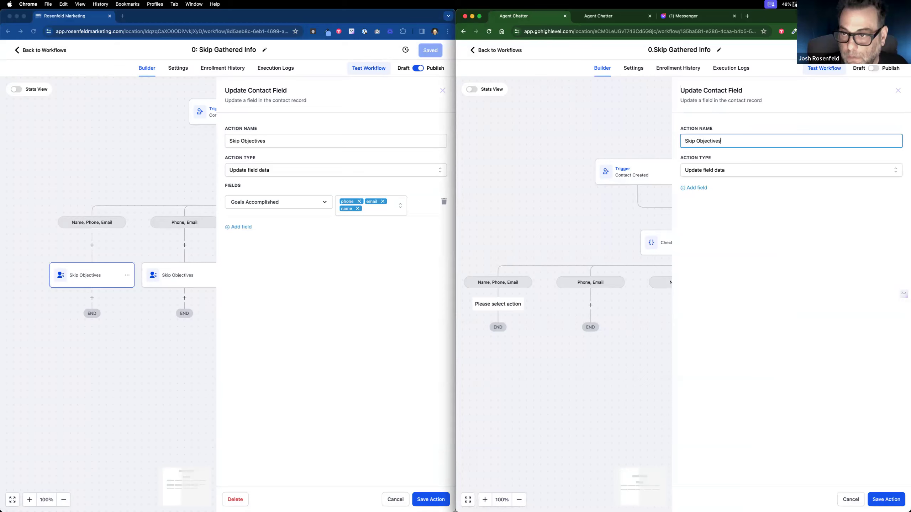
{"action": "left_click", "coordinate": [700, 188]}
{"action": "left_click", "coordinate": [698, 201]}
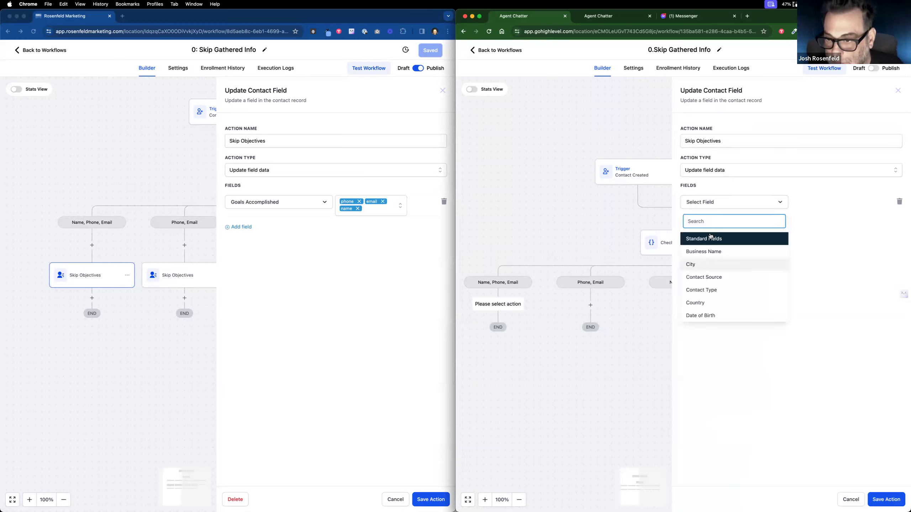
{"action": "type", "text": "go"}
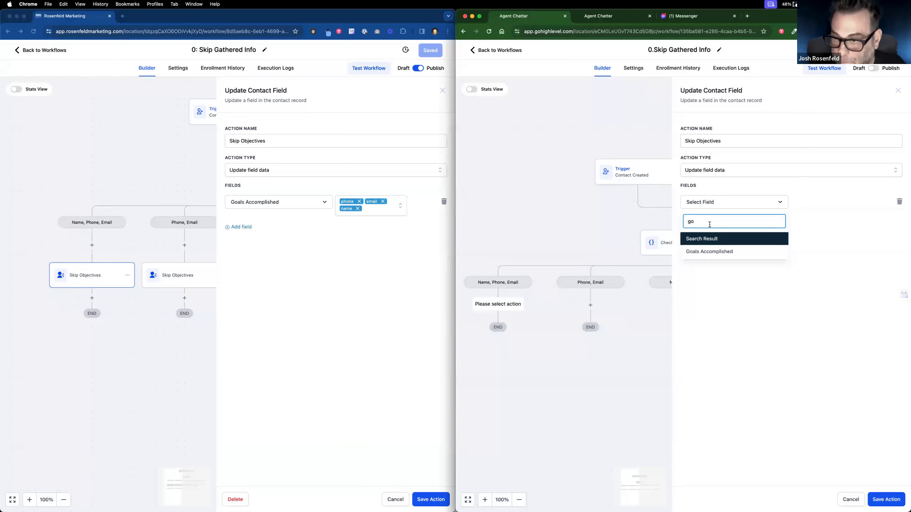
{"action": "left_click", "coordinate": [711, 250]}
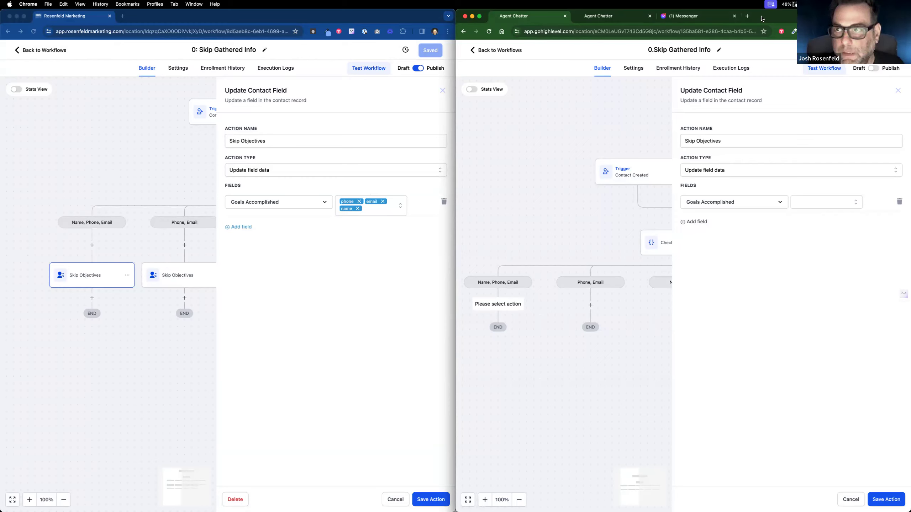
Step: Set Goals Accomplished to phone, name and email, and save the Skip Objectives action
{"action": "double_click", "coordinate": [437, 18]}
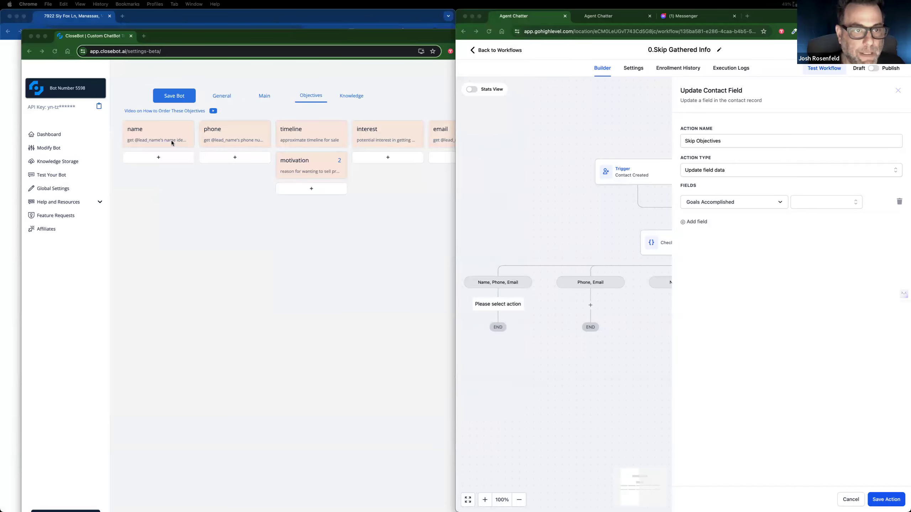
{"action": "left_click", "coordinate": [175, 99]}
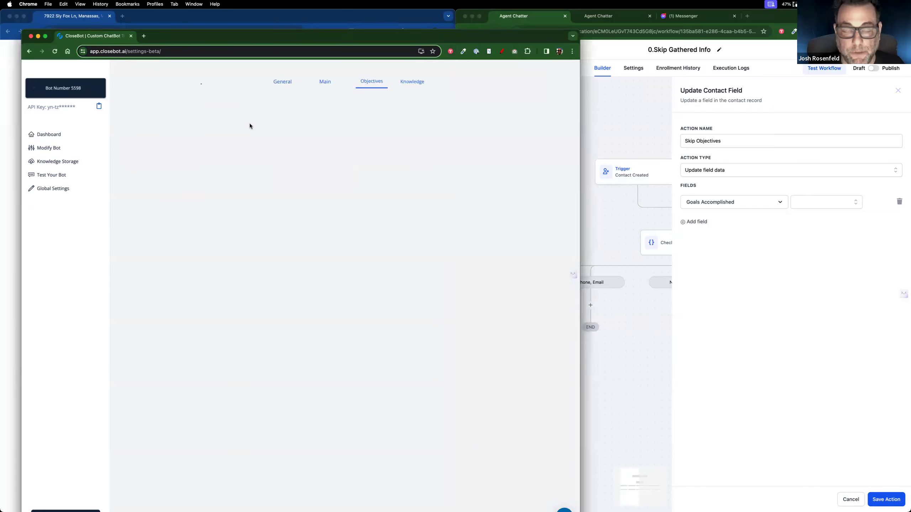
{"action": "left_click", "coordinate": [828, 201]}
{"action": "left_click", "coordinate": [827, 202]}
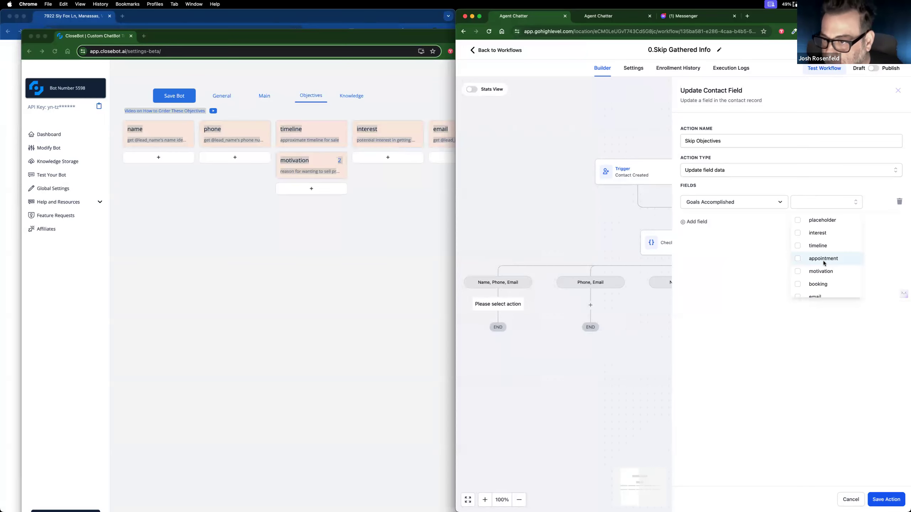
{"action": "scroll", "coordinate": [821, 262], "scroll_direction": "down", "scroll_amount": 2}
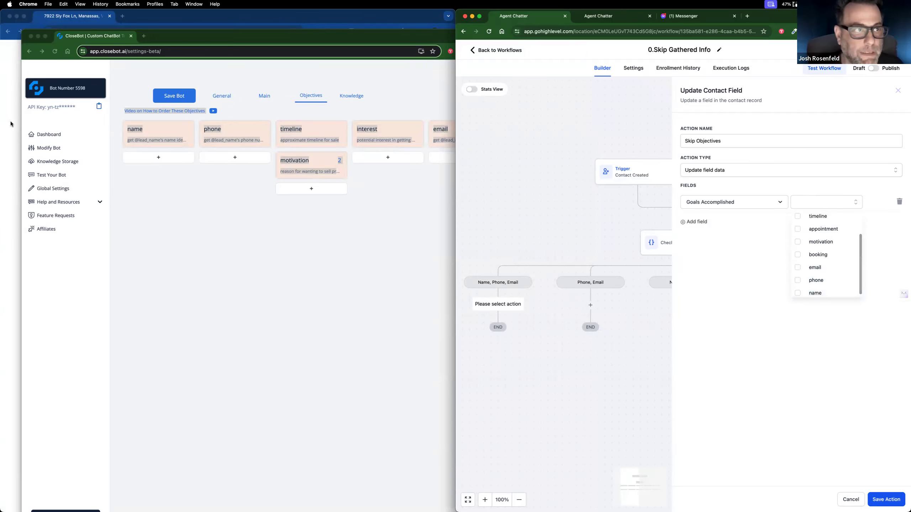
{"action": "left_click", "coordinate": [10, 125]}
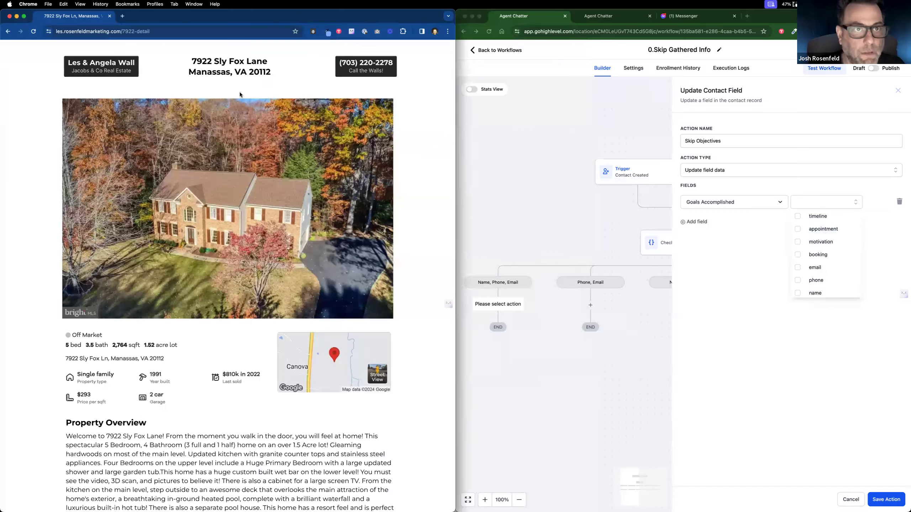
{"action": "left_click_drag", "start_coordinate": [410, 450], "coordinate": [1, 75]}
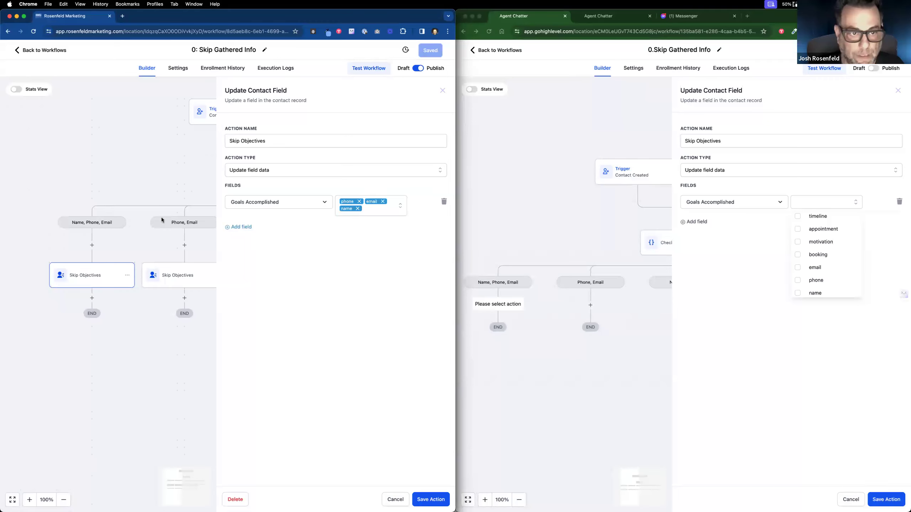
{"action": "left_click", "coordinate": [798, 280]}
{"action": "left_click", "coordinate": [799, 292]}
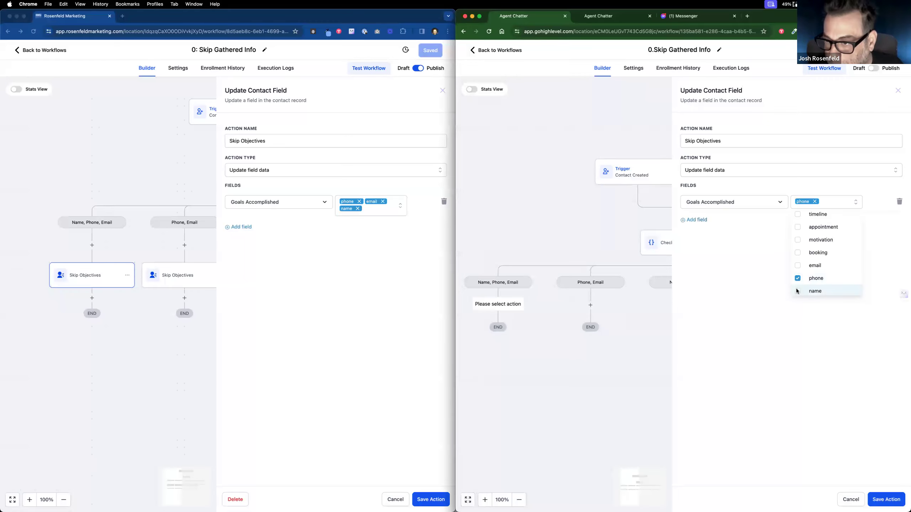
{"action": "left_click", "coordinate": [798, 266]}
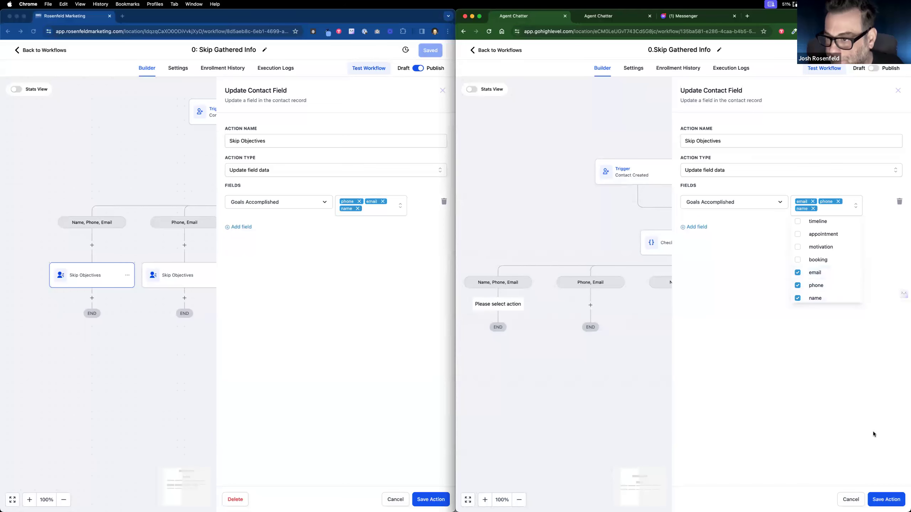
{"action": "left_click", "coordinate": [885, 498]}
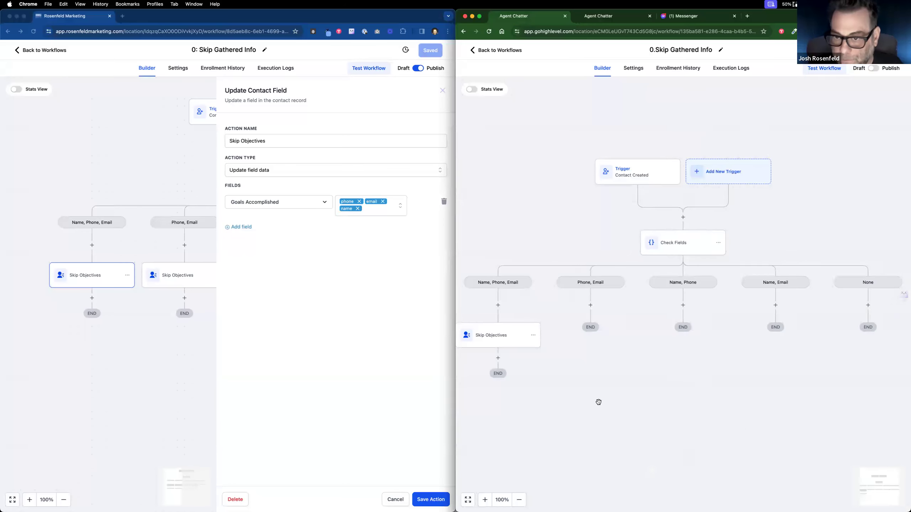
Step: Copy Skip Objectives into the Phone, Email branch, removing name so goals are phone and email
{"action": "left_click", "coordinate": [533, 336]}
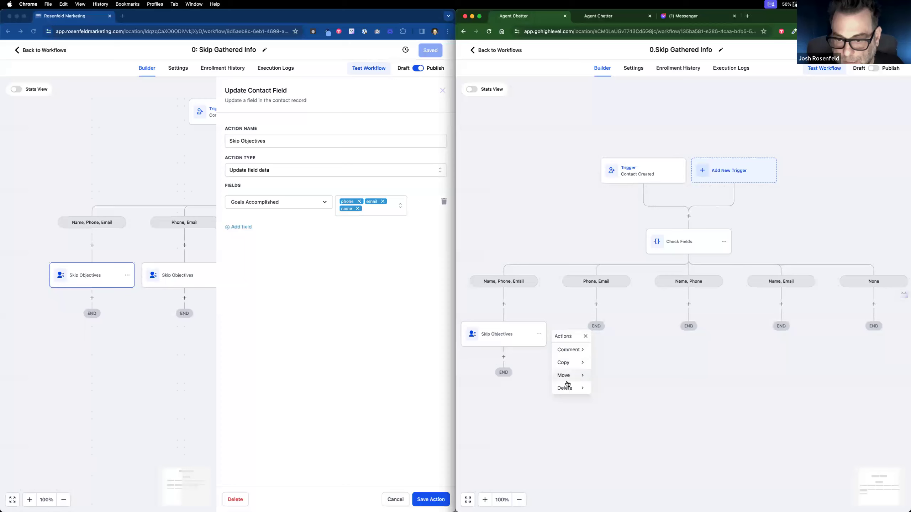
{"action": "left_click", "coordinate": [578, 363]}
{"action": "left_click", "coordinate": [610, 349]}
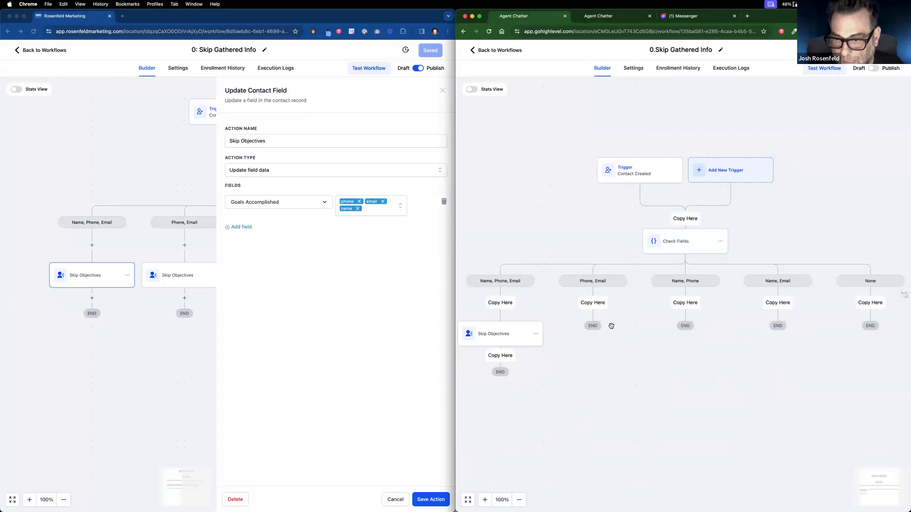
{"action": "left_click", "coordinate": [596, 303]}
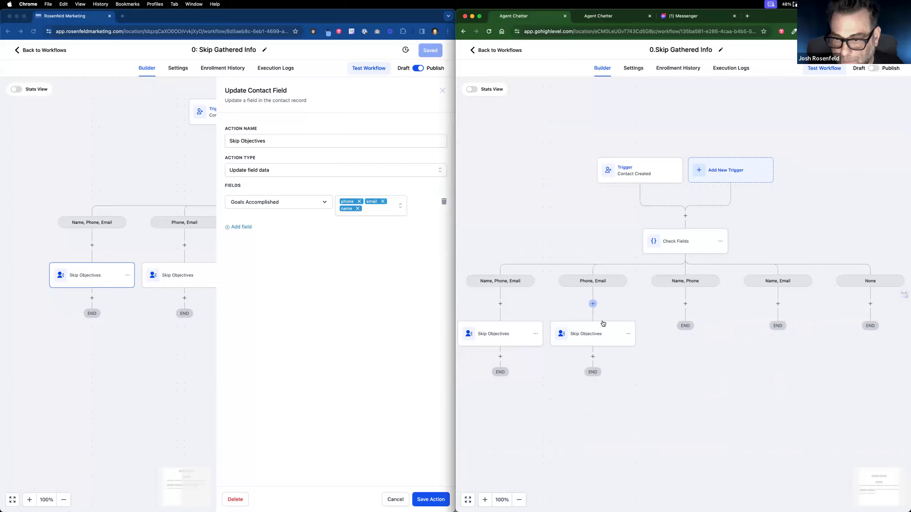
{"action": "left_click", "coordinate": [200, 278]}
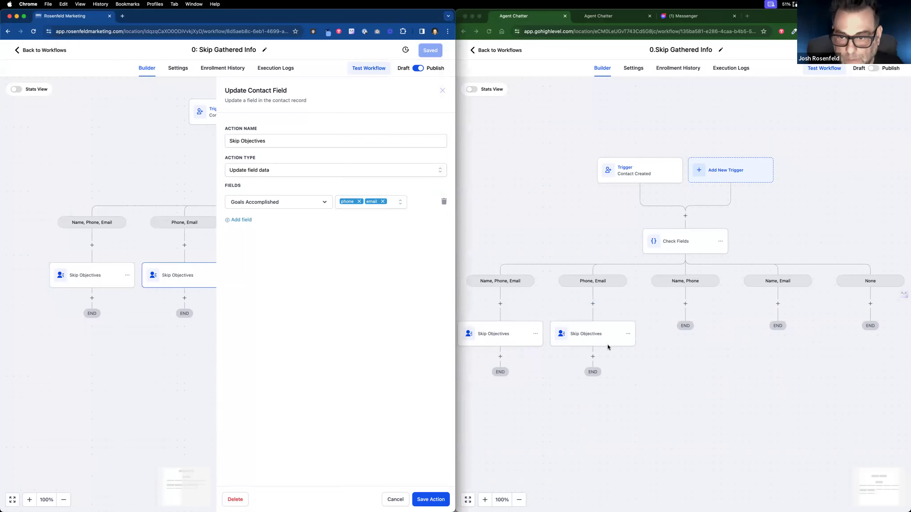
{"action": "left_click", "coordinate": [595, 332]}
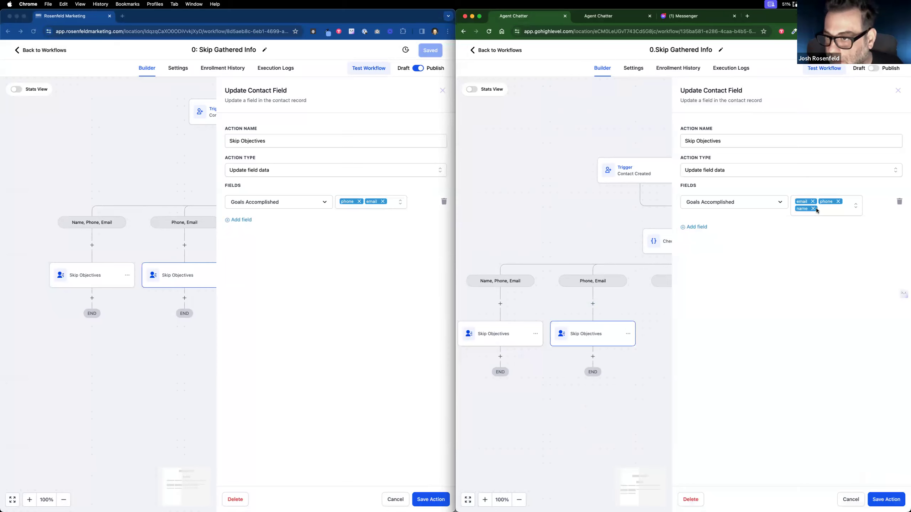
{"action": "left_click", "coordinate": [813, 209]}
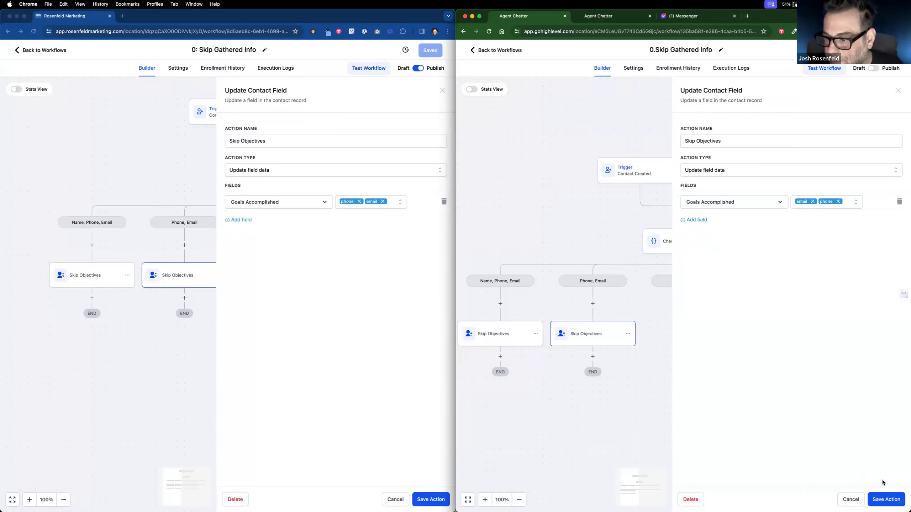
{"action": "left_click", "coordinate": [885, 500]}
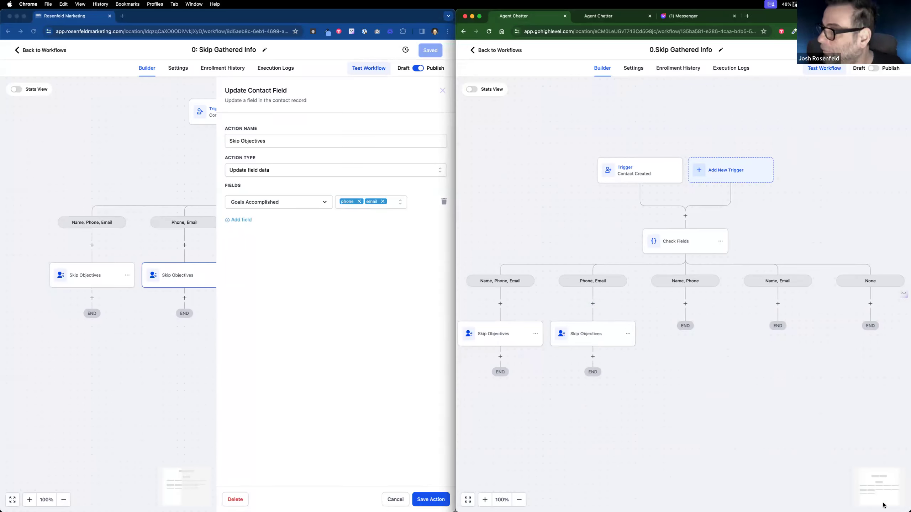
Step: Paste a Skip Objectives copy into the Name, Phone branch with goals phone and name
{"action": "left_click", "coordinate": [628, 335]}
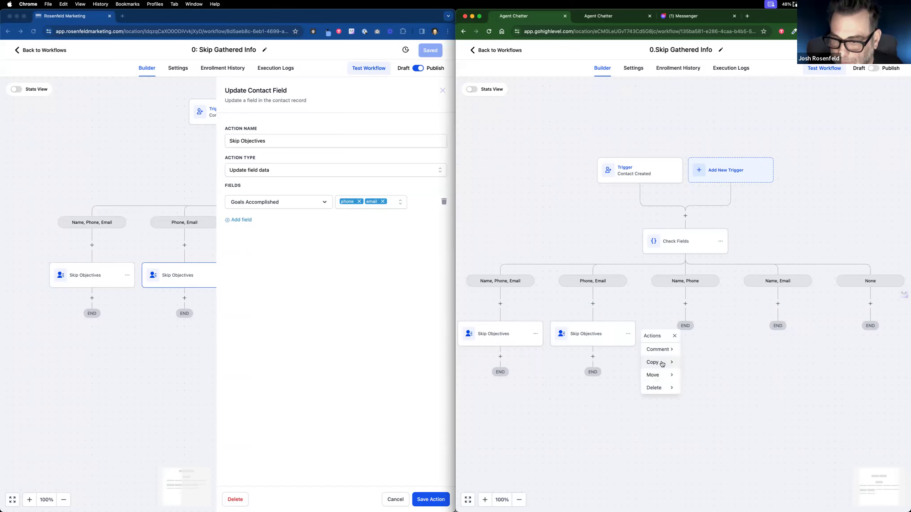
{"action": "mouse_move", "coordinate": [671, 364]}
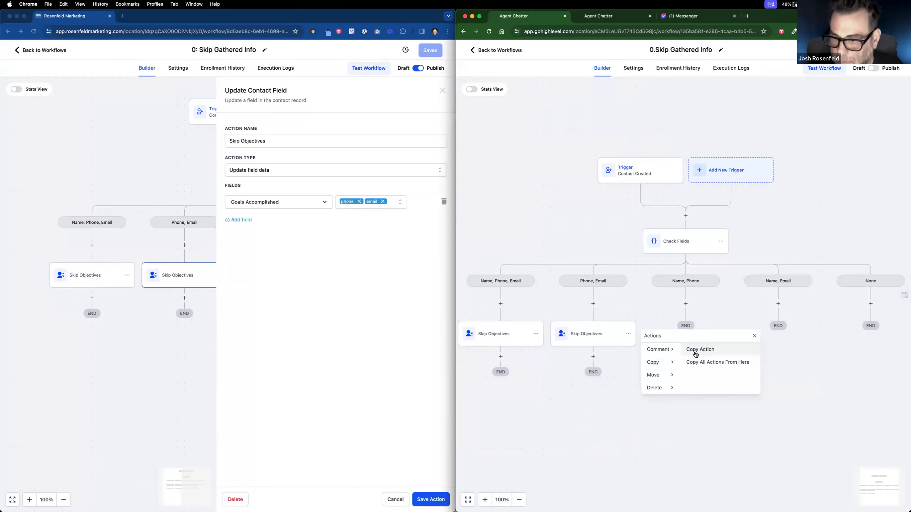
{"action": "left_click", "coordinate": [693, 353]}
{"action": "left_click", "coordinate": [690, 304]}
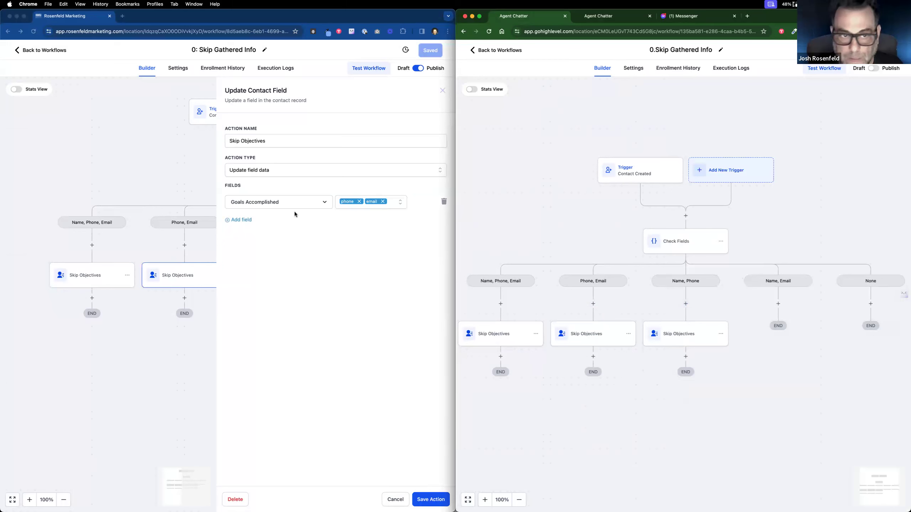
{"action": "scroll", "coordinate": [165, 340], "scroll_direction": "right", "scroll_amount": 5}
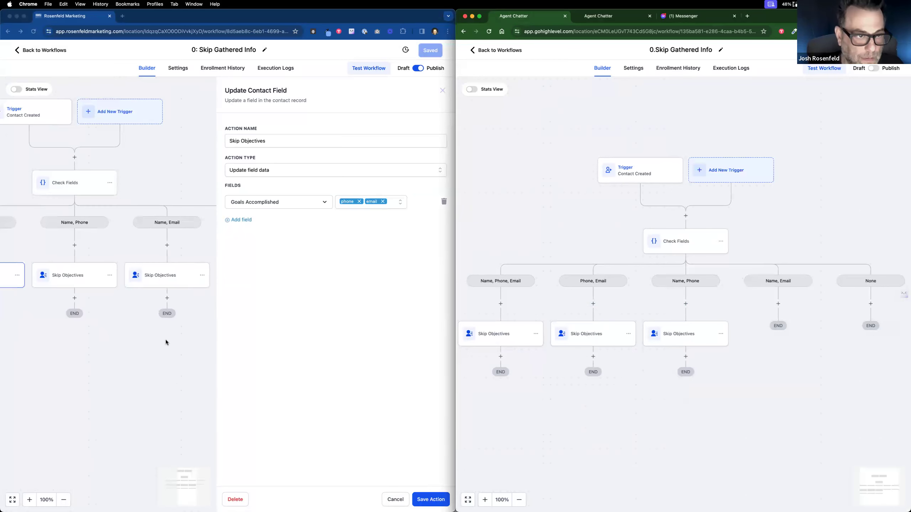
{"action": "left_click", "coordinate": [685, 336]}
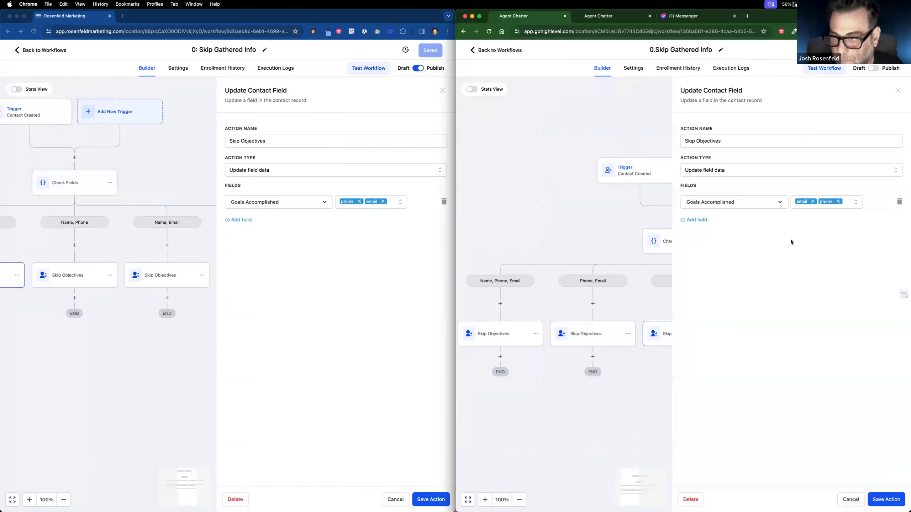
{"action": "left_click", "coordinate": [815, 201]}
{"action": "left_click", "coordinate": [828, 203]}
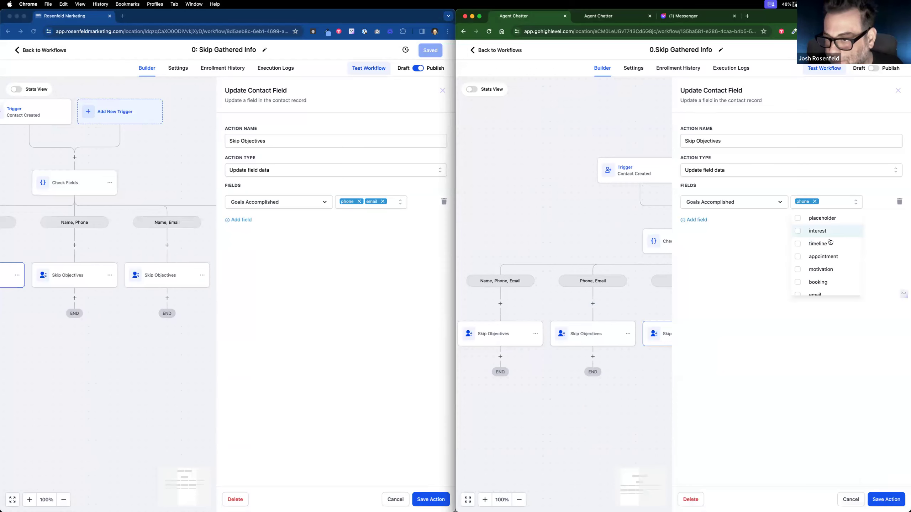
{"action": "scroll", "coordinate": [803, 273], "scroll_direction": "down", "scroll_amount": 3}
{"action": "left_click", "coordinate": [797, 288]}
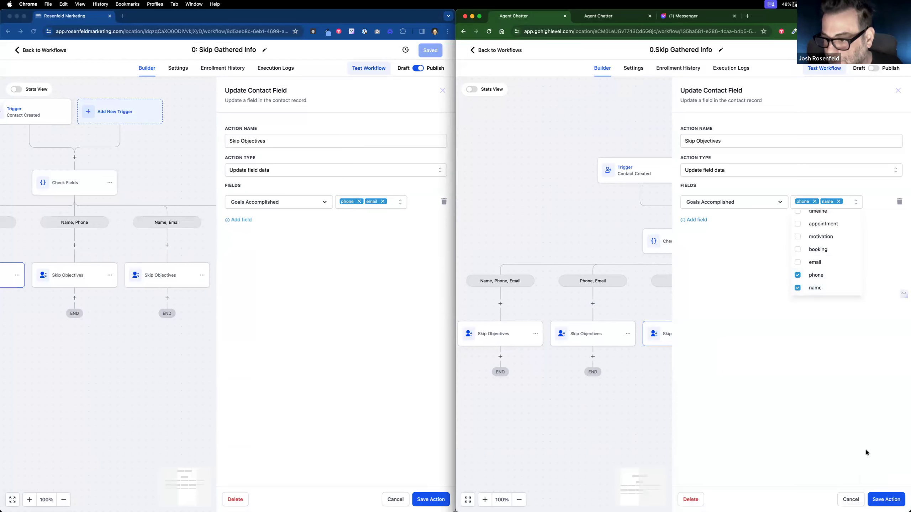
{"action": "left_click", "coordinate": [885, 500]}
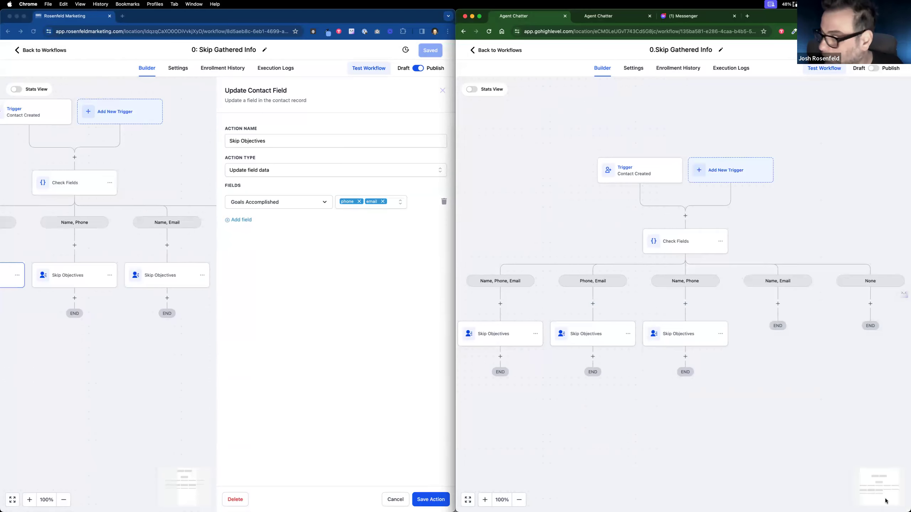
Step: Paste a Skip Objectives copy into the Name, Email branch with goals email and name
{"action": "left_click", "coordinate": [720, 334]}
{"action": "mouse_move", "coordinate": [746, 364]}
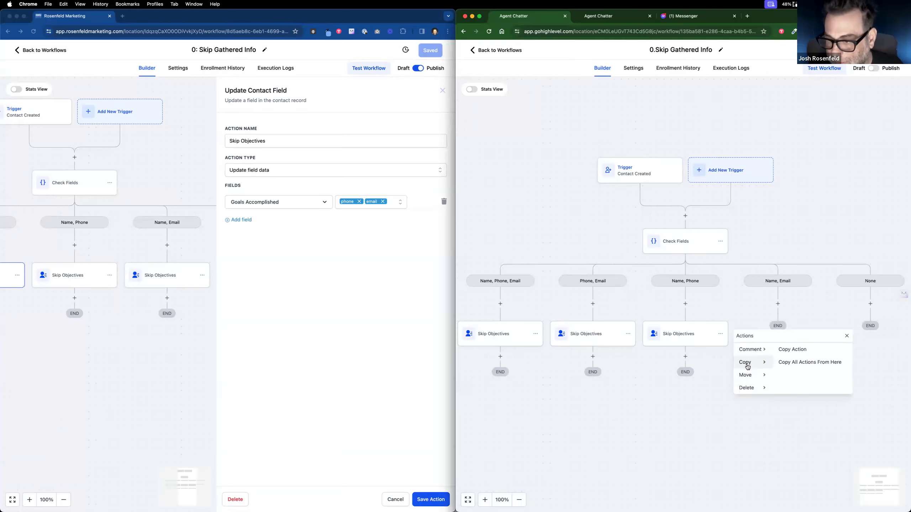
{"action": "left_click", "coordinate": [783, 348]}
{"action": "left_click", "coordinate": [784, 303]}
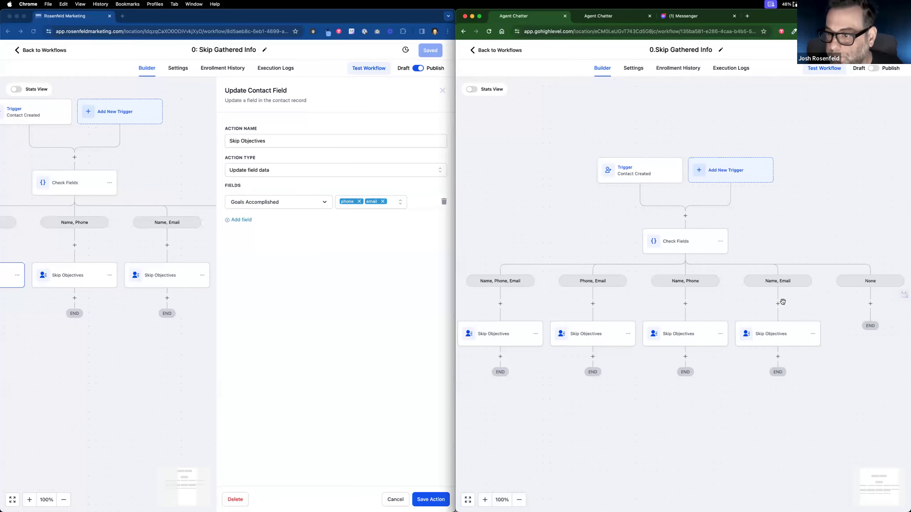
{"action": "left_click", "coordinate": [795, 336]}
{"action": "left_click", "coordinate": [814, 201]}
{"action": "left_click", "coordinate": [824, 202]}
{"action": "left_click", "coordinate": [799, 263]}
{"action": "left_click", "coordinate": [884, 498]}
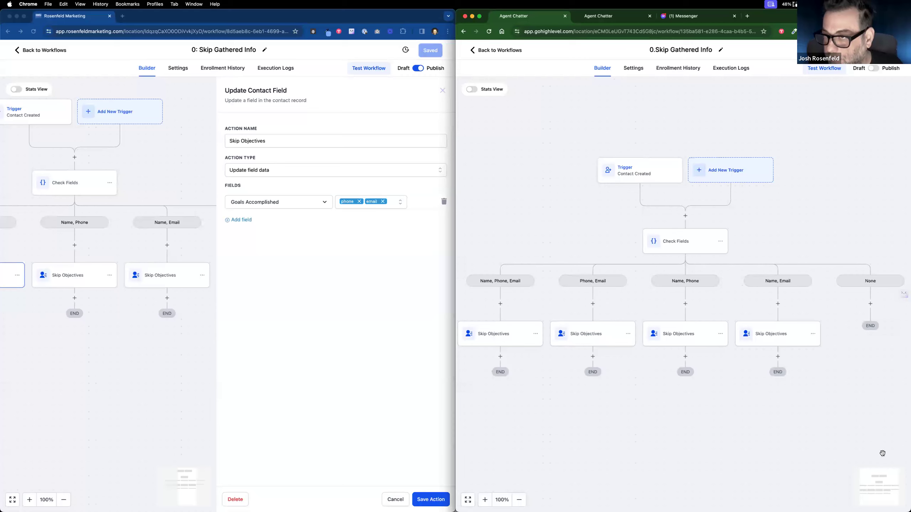
Step: Save the 0.Skip Gathered Info workflow and close the reference Update Contact Field panel unchanged
{"action": "left_click", "coordinate": [886, 50]}
{"action": "scroll", "coordinate": [754, 347], "scroll_direction": "down", "scroll_amount": 1}
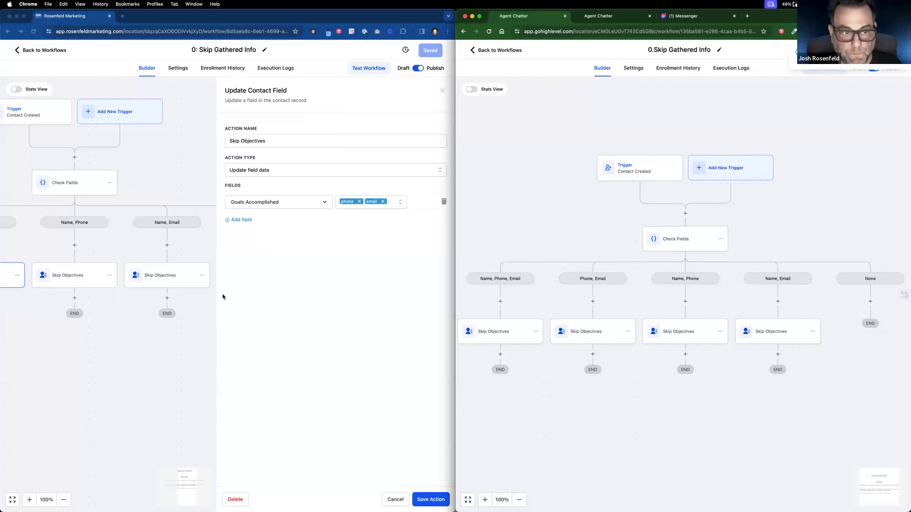
{"action": "left_click", "coordinate": [184, 309]}
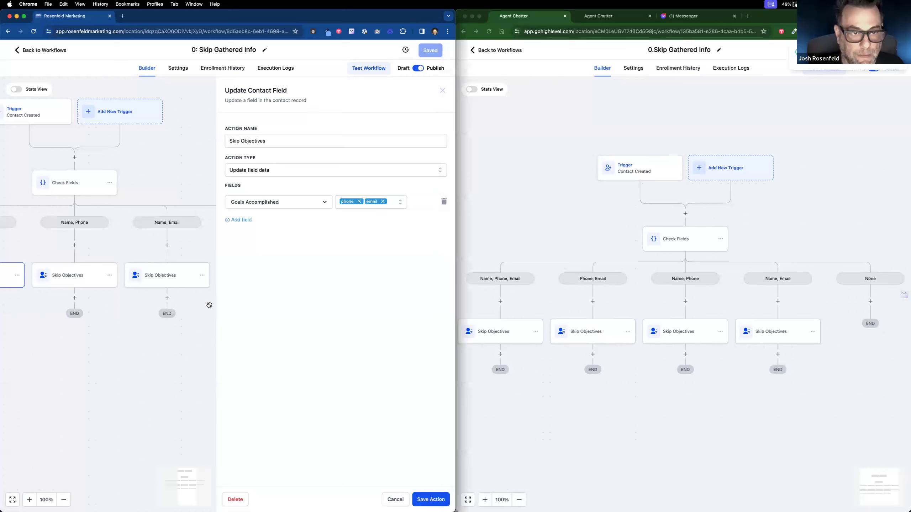
{"action": "left_click", "coordinate": [396, 498]}
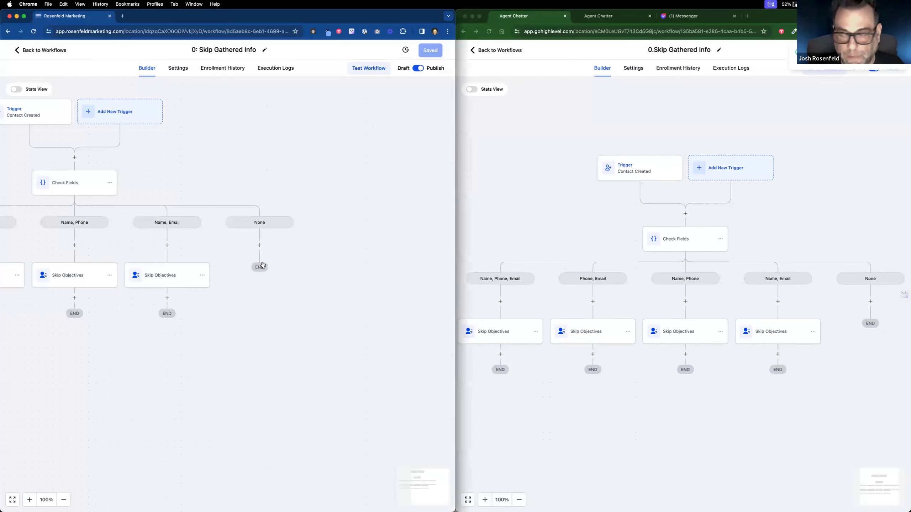
{"action": "scroll", "coordinate": [263, 266], "scroll_direction": "down", "scroll_amount": 1}
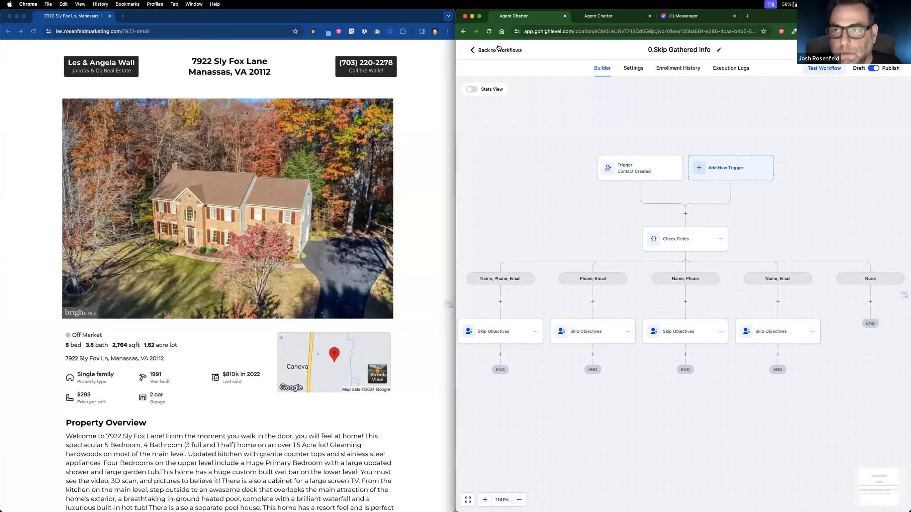
Step: Leave the workflow builder for the Contacts list, check the guest visitor contact, then review everyone's tags
{"action": "left_click", "coordinate": [499, 51]}
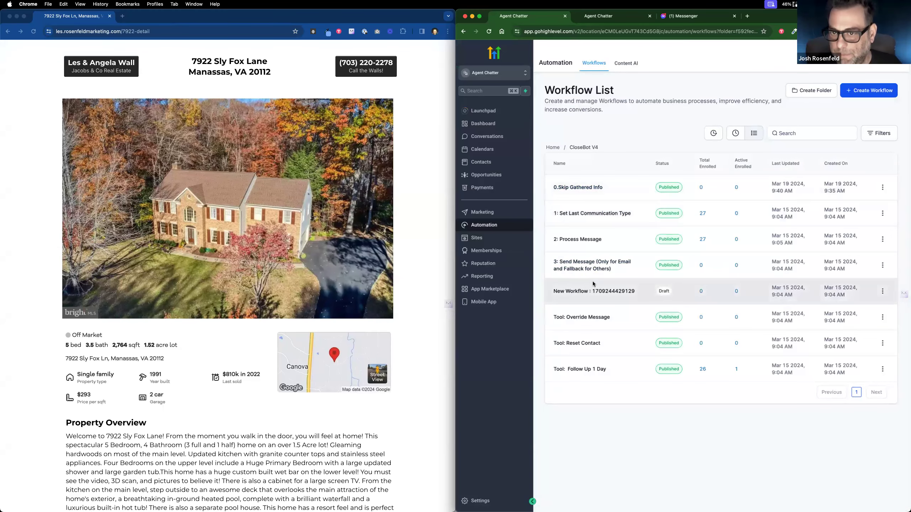
{"action": "left_click", "coordinate": [487, 162]}
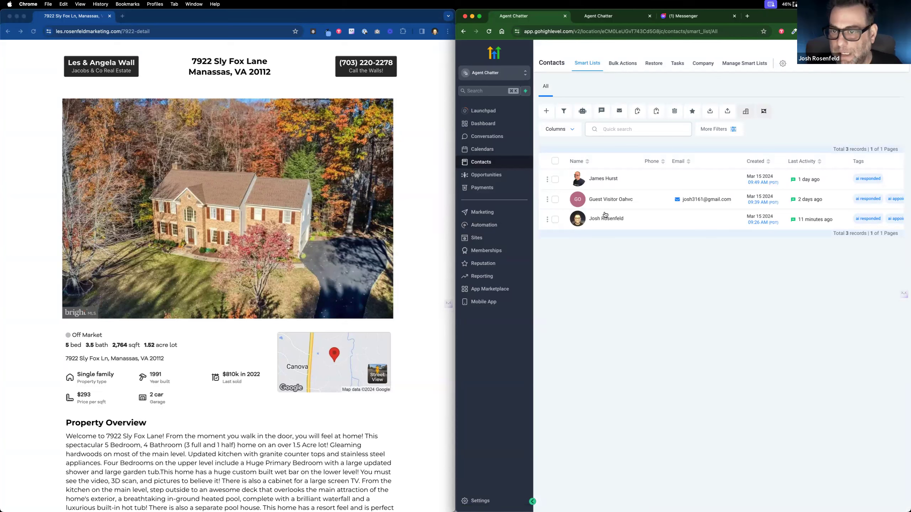
{"action": "mouse_move", "coordinate": [601, 201]}
{"action": "left_mouse_down"}
{"action": "mouse_move", "coordinate": [650, 204]}
{"action": "mouse_move", "coordinate": [604, 202]}
{"action": "left_mouse_up"}
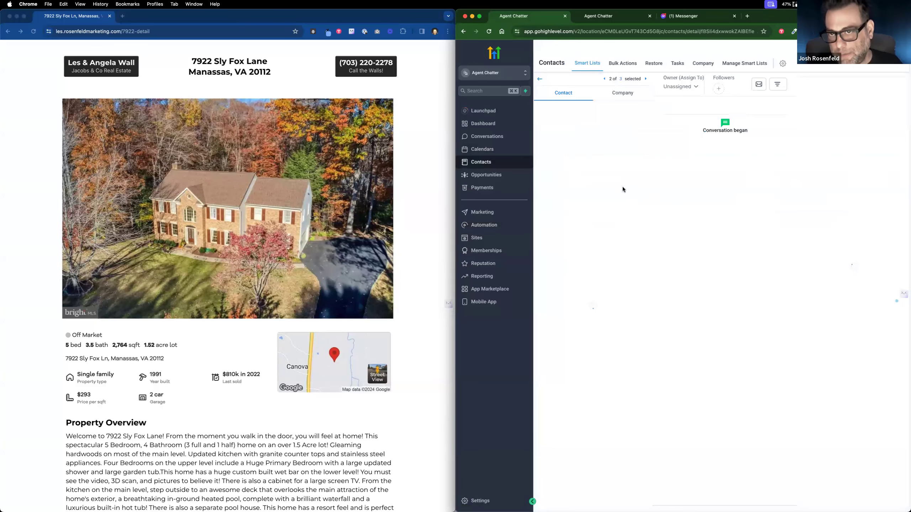
{"action": "left_click", "coordinate": [540, 81]}
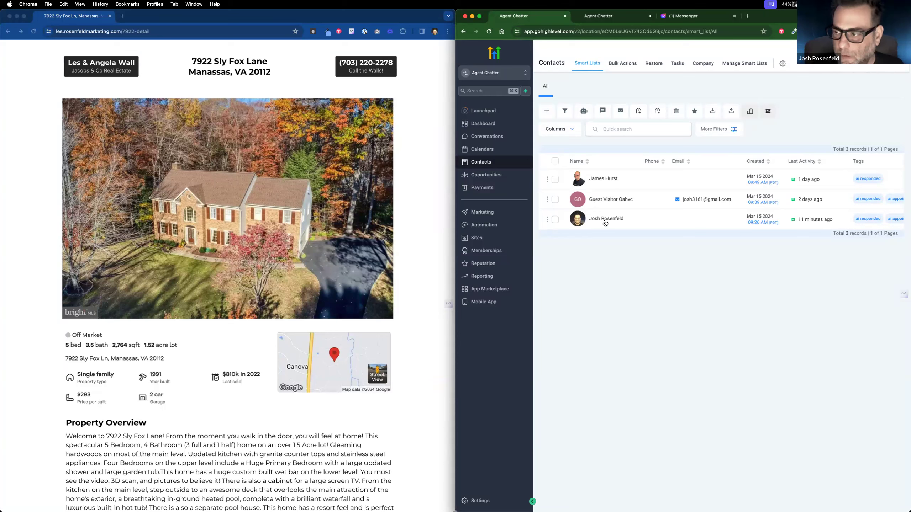
{"action": "scroll", "coordinate": [764, 223], "scroll_direction": "right", "scroll_amount": 3}
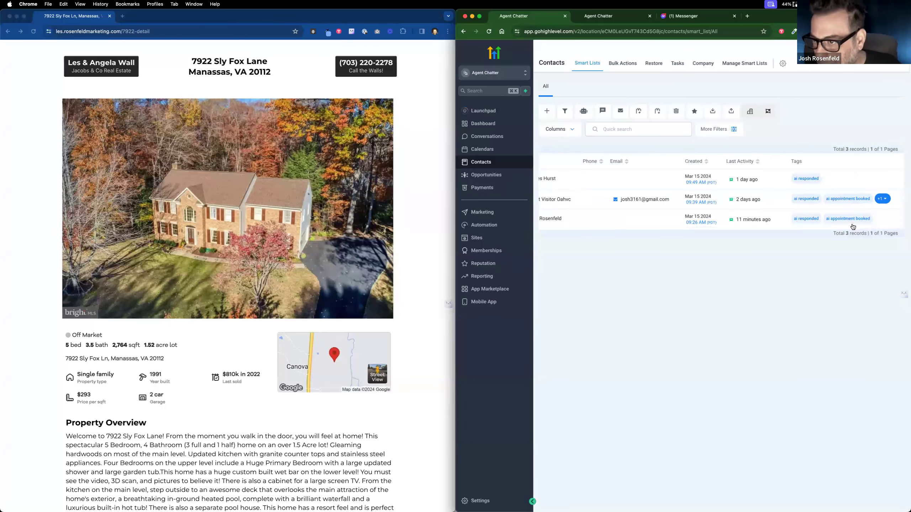
{"action": "scroll", "coordinate": [809, 223], "scroll_direction": "left", "scroll_amount": 3}
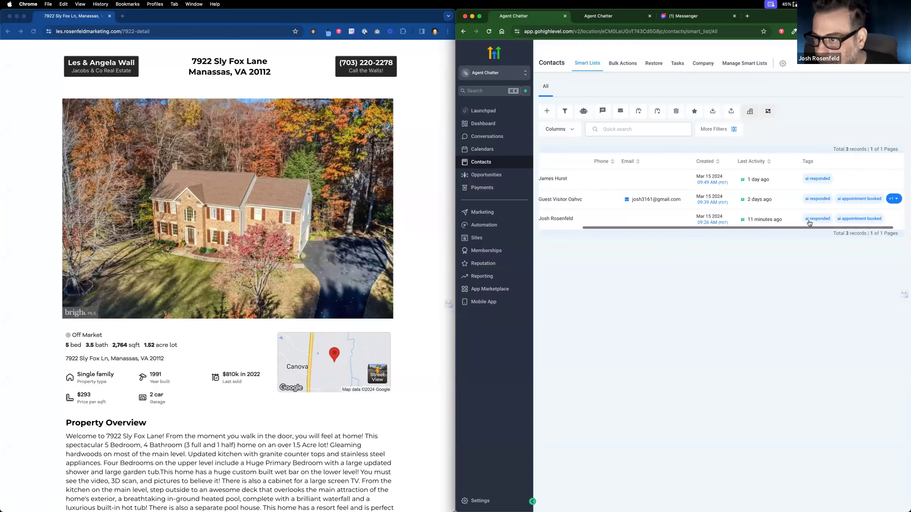
{"action": "scroll", "coordinate": [810, 224], "scroll_direction": "left", "scroll_amount": 2}
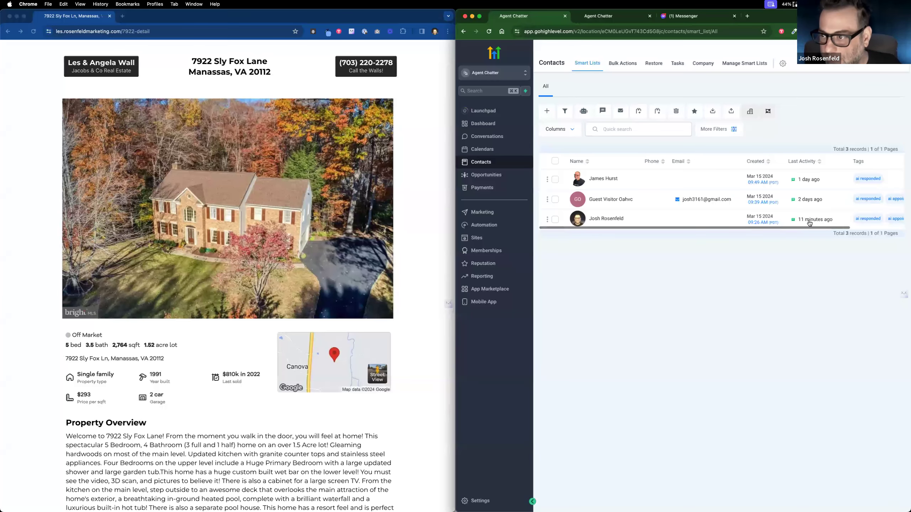
Step: On the test contact's record, toggle the Bot Reset RESET checkbox and save
{"action": "left_click", "coordinate": [856, 228]}
{"action": "scroll", "coordinate": [557, 357], "scroll_direction": "down", "scroll_amount": 5}
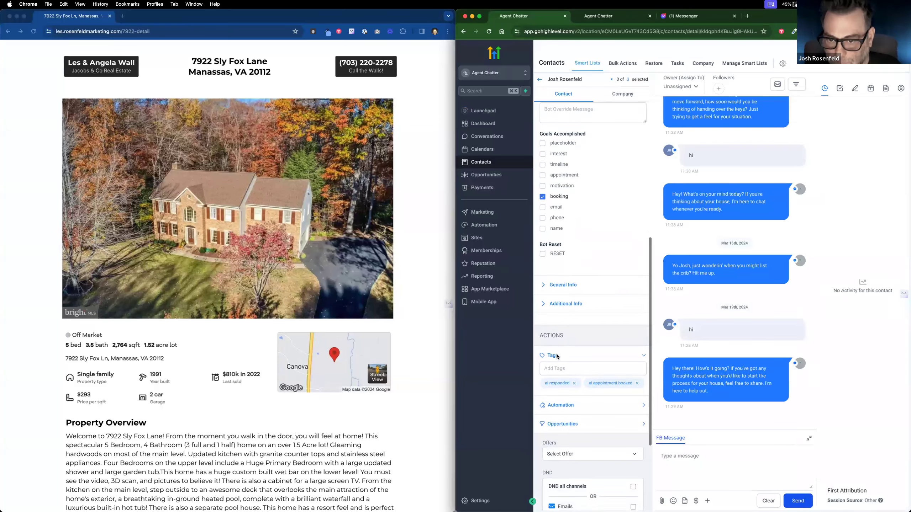
{"action": "scroll", "coordinate": [550, 253], "scroll_direction": "up", "scroll_amount": 2}
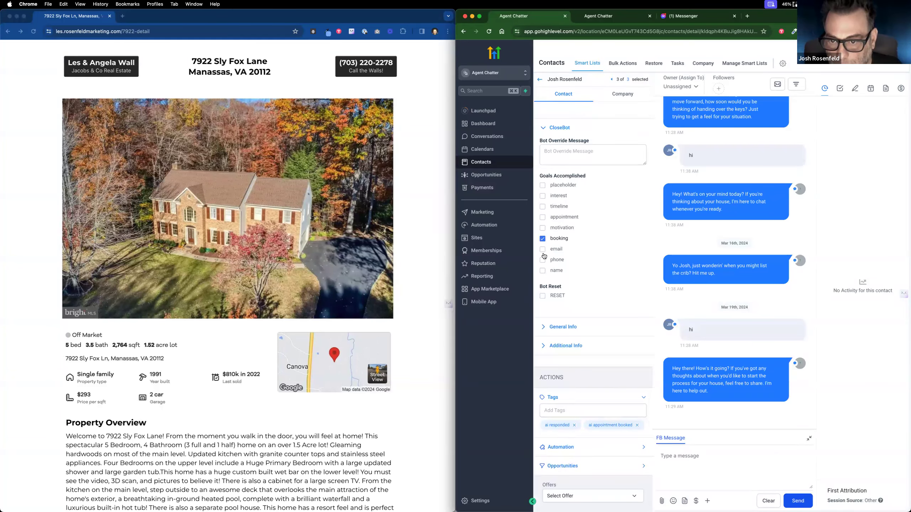
{"action": "left_click", "coordinate": [543, 296]}
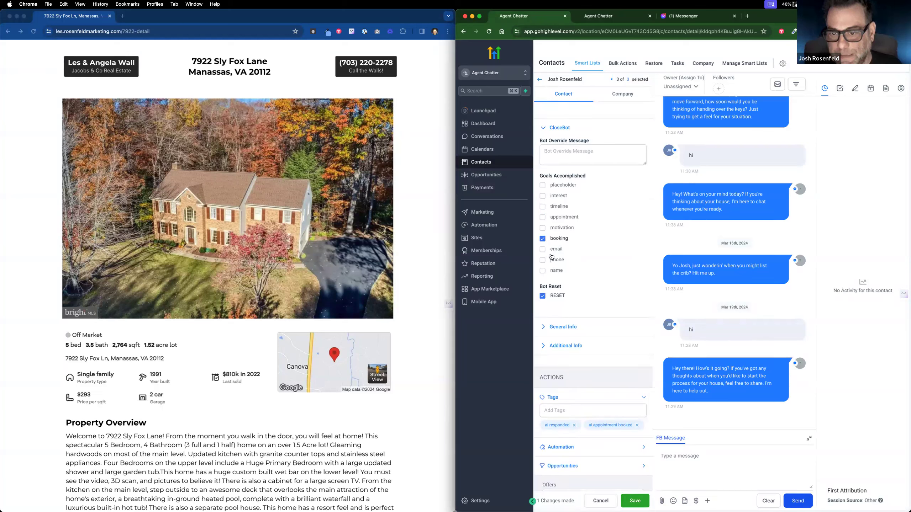
{"action": "scroll", "coordinate": [638, 501], "scroll_direction": "down", "scroll_amount": 2}
{"action": "left_click", "coordinate": [636, 501]}
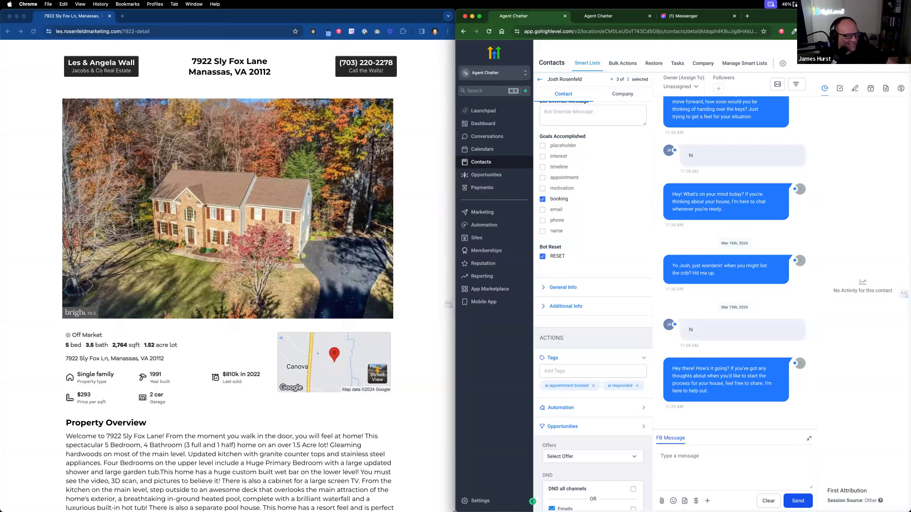
Step: Clear the contact's booking goal and save the change
{"action": "scroll", "coordinate": [621, 301], "scroll_direction": "down", "scroll_amount": 4}
{"action": "scroll", "coordinate": [620, 301], "scroll_direction": "up", "scroll_amount": 4}
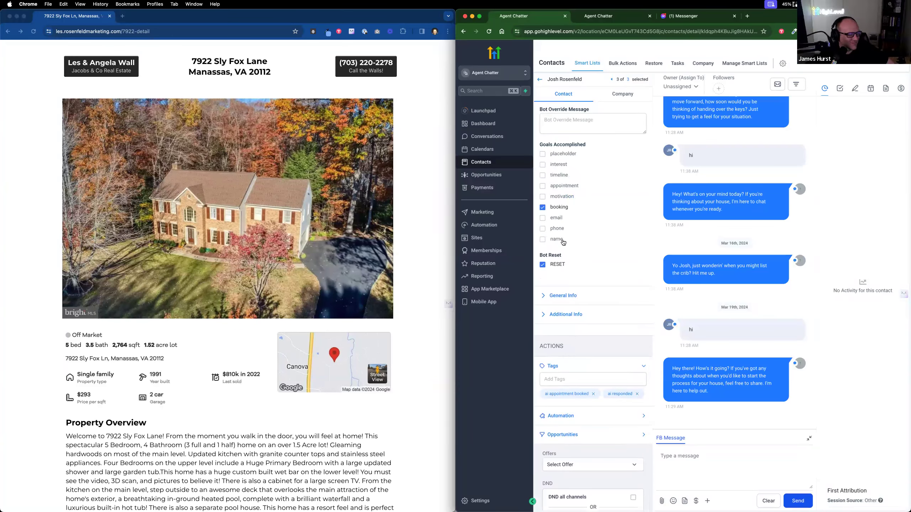
{"action": "left_click", "coordinate": [543, 209]}
{"action": "left_click", "coordinate": [635, 501]}
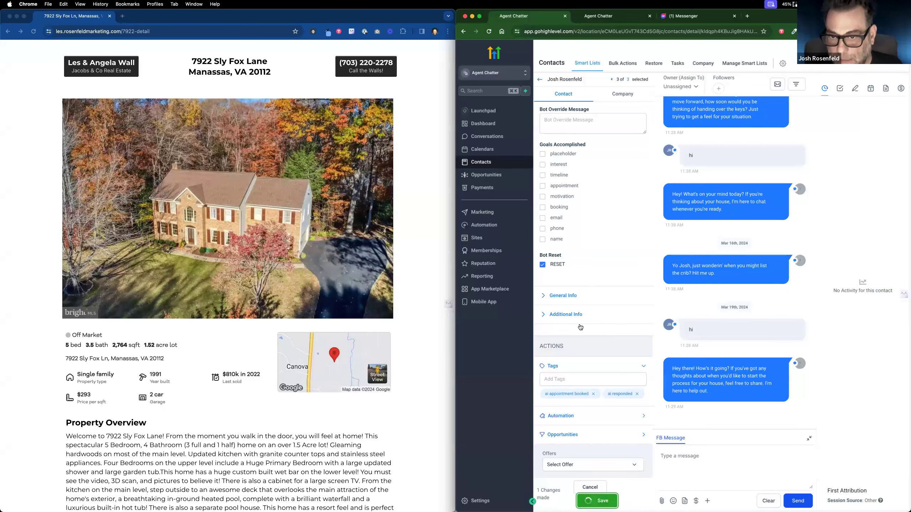
Step: Remove the 'ai appointment booked' and 'ai responded' tags from the contact
{"action": "scroll", "coordinate": [551, 286], "scroll_direction": "down", "scroll_amount": 2}
{"action": "scroll", "coordinate": [551, 286], "scroll_direction": "down", "scroll_amount": 2}
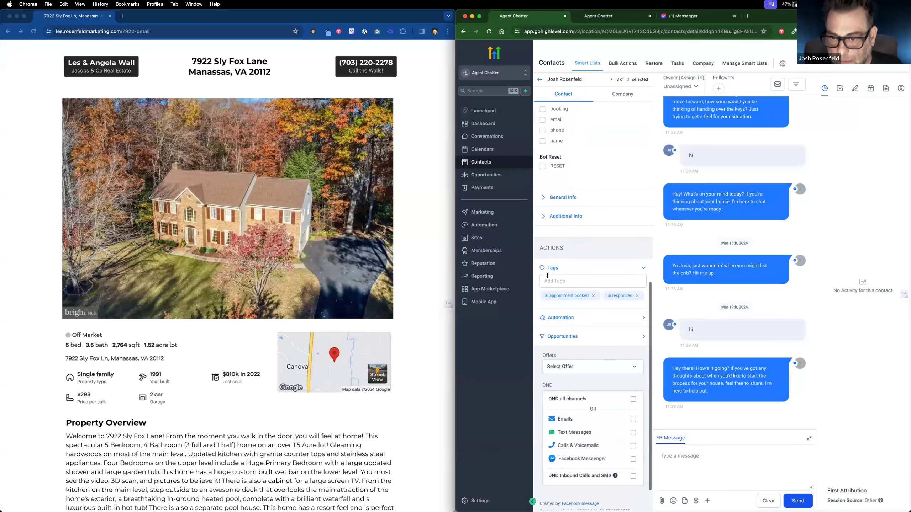
{"action": "left_click", "coordinate": [593, 258]}
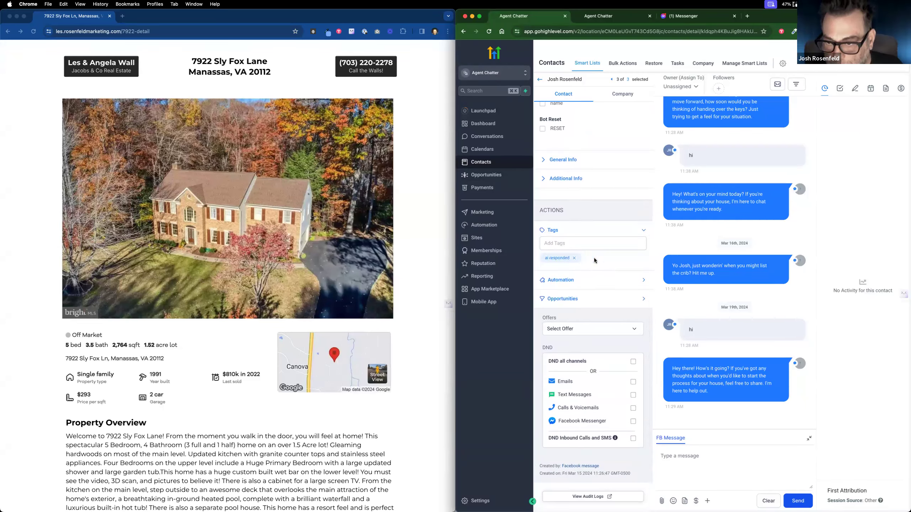
{"action": "left_click", "coordinate": [574, 258]}
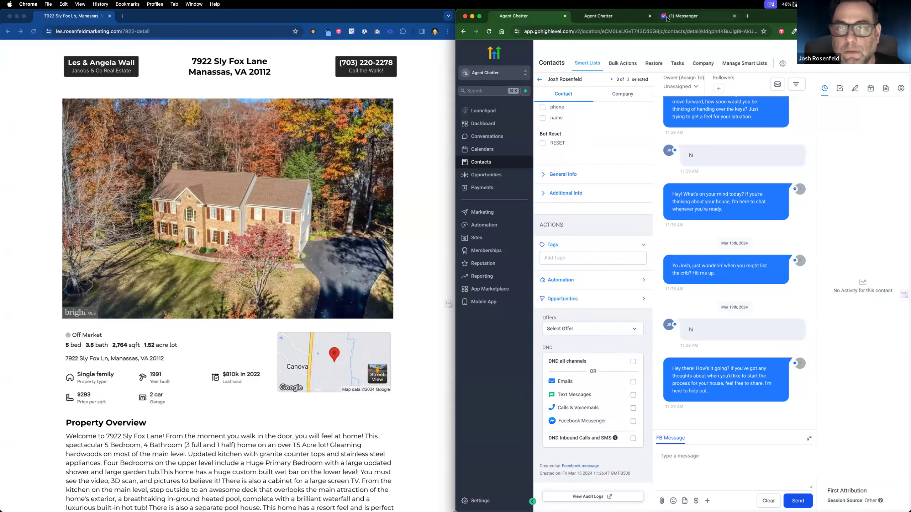
Step: Close the Messenger tab after flipping between it and the contact record tab
{"action": "left_click", "coordinate": [692, 18]}
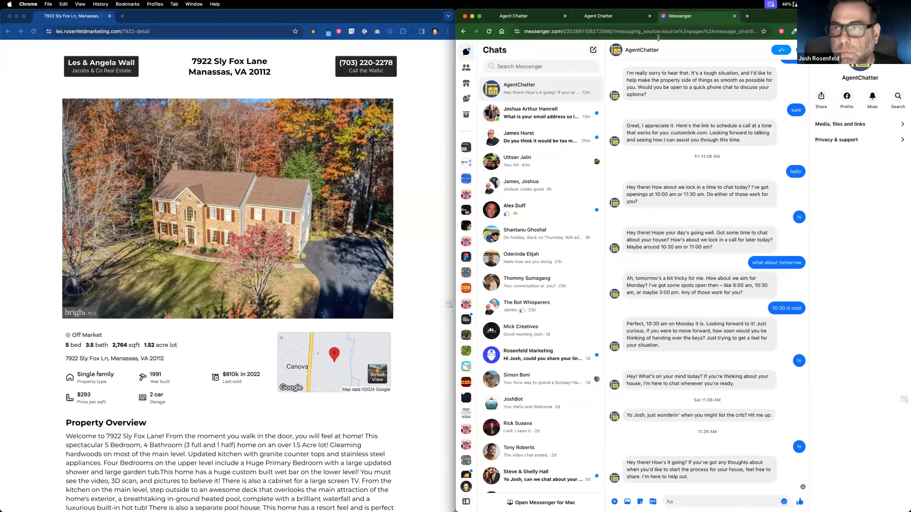
{"action": "left_click", "coordinate": [551, 19]}
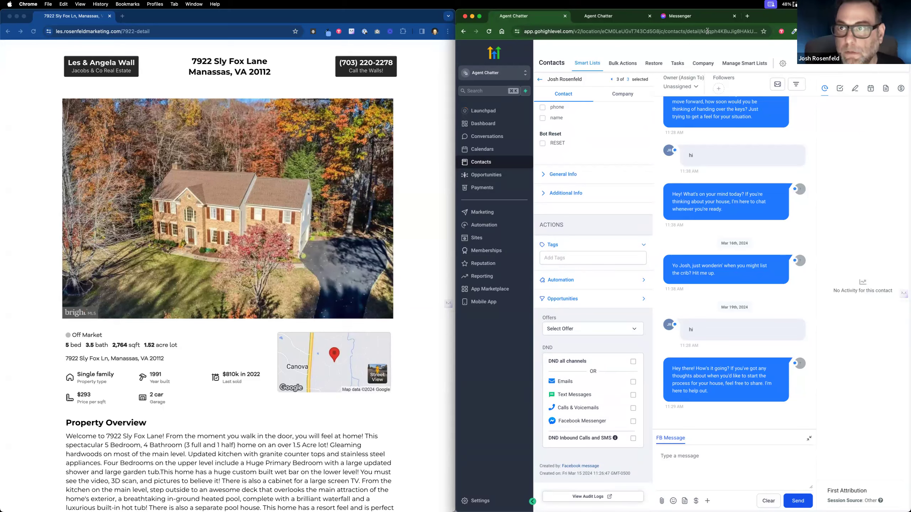
{"action": "left_click", "coordinate": [703, 17]}
{"action": "key", "text": "super+w"}
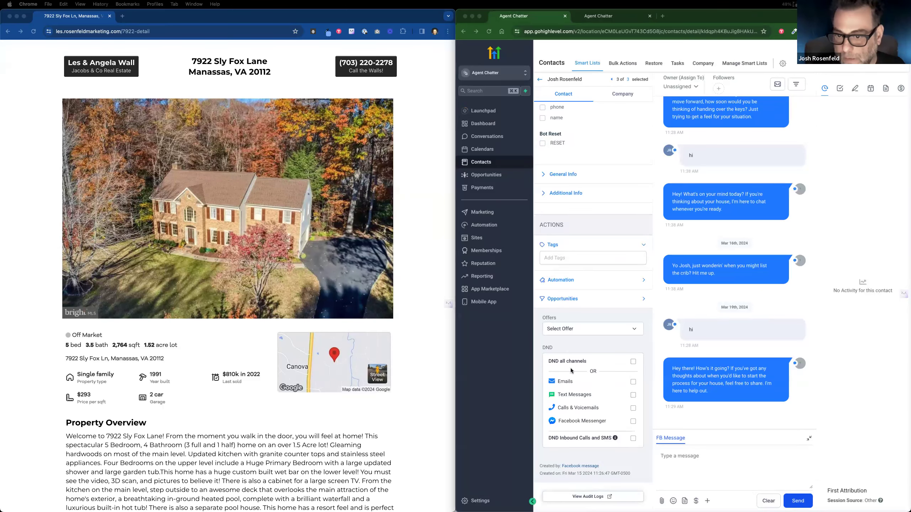
{"action": "scroll", "coordinate": [592, 241], "scroll_direction": "up", "scroll_amount": 15}
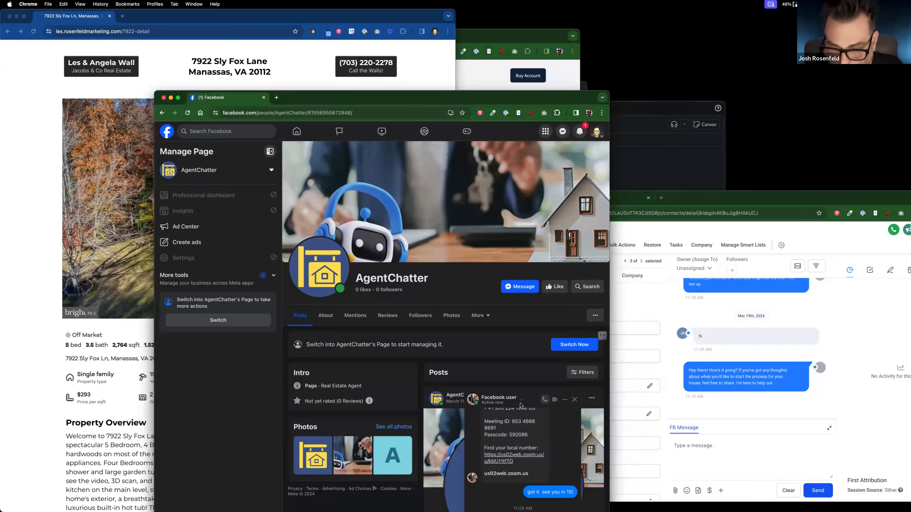
Step: Raise and shorten the Facebook window, close the open chat, and open the Messenger chats list
{"action": "scroll", "coordinate": [521, 404], "scroll_direction": "down", "scroll_amount": 2}
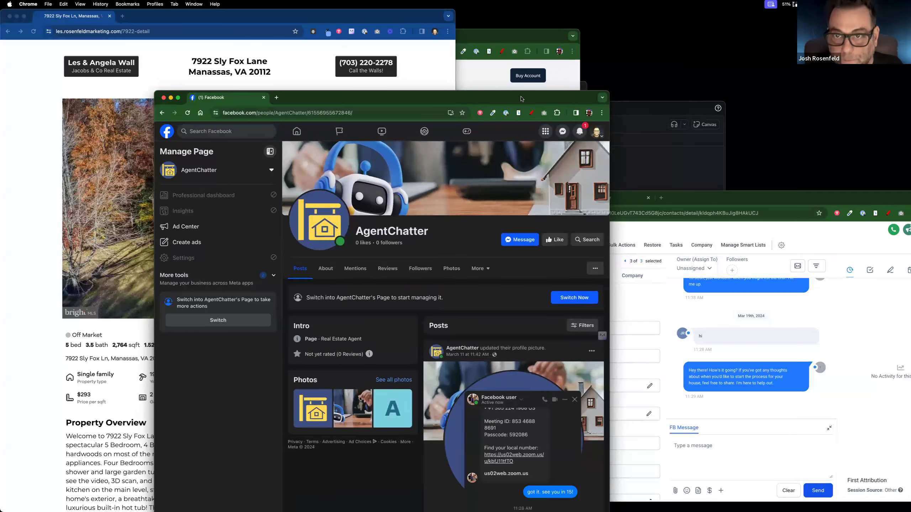
{"action": "left_click_drag", "start_coordinate": [521, 98], "coordinate": [509, 28]}
{"action": "left_click_drag", "start_coordinate": [519, 92], "coordinate": [503, 35]}
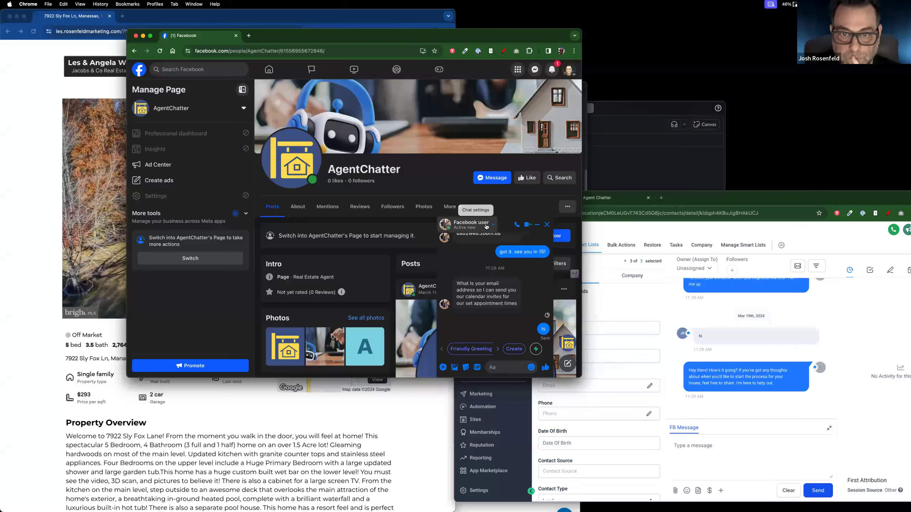
{"action": "left_click", "coordinate": [546, 224]}
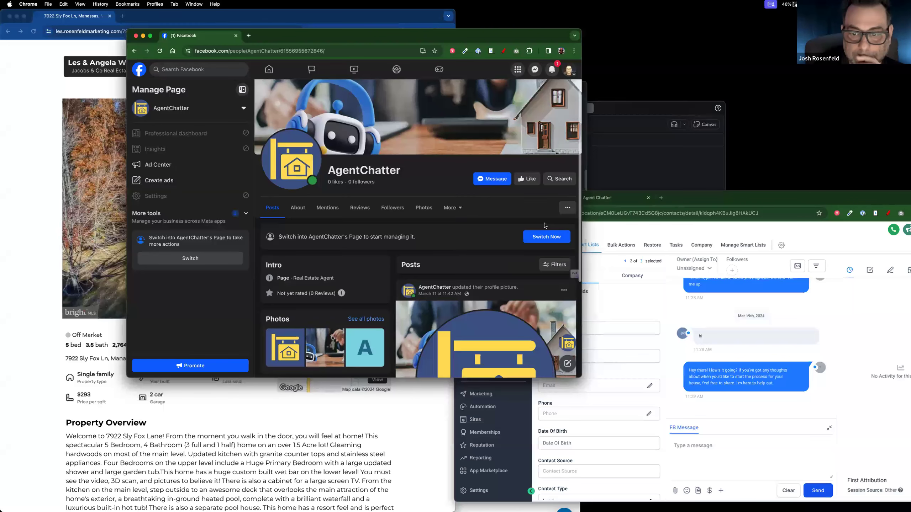
{"action": "left_click", "coordinate": [552, 69]}
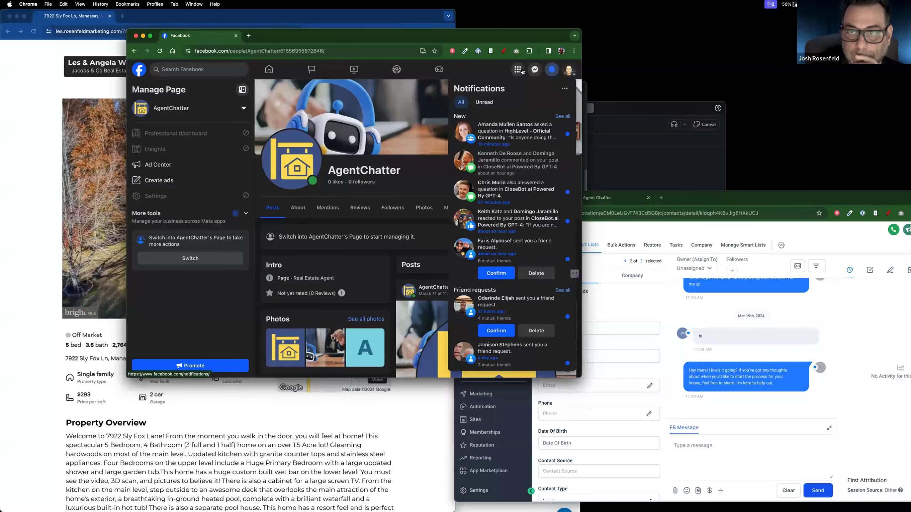
{"action": "left_click", "coordinate": [439, 69]}
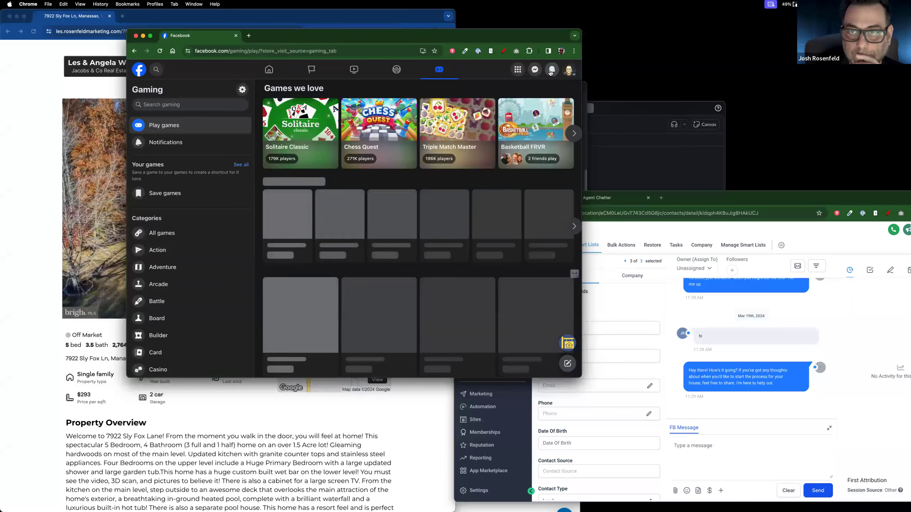
{"action": "left_click", "coordinate": [552, 70]}
{"action": "left_click", "coordinate": [505, 76]}
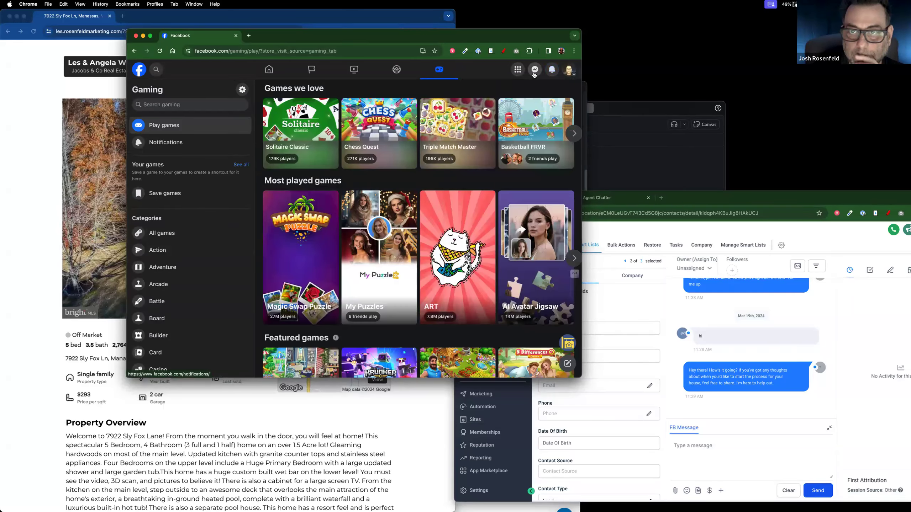
{"action": "left_click", "coordinate": [535, 70]}
Step: Unsend the earlier 'hi' in the test conversation and close the chat
{"action": "left_click", "coordinate": [505, 168]}
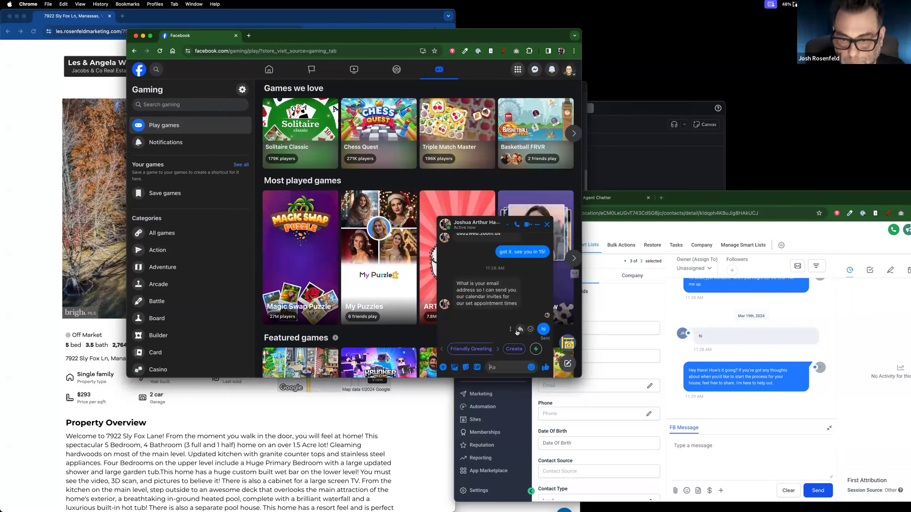
{"action": "left_click", "coordinate": [510, 329]}
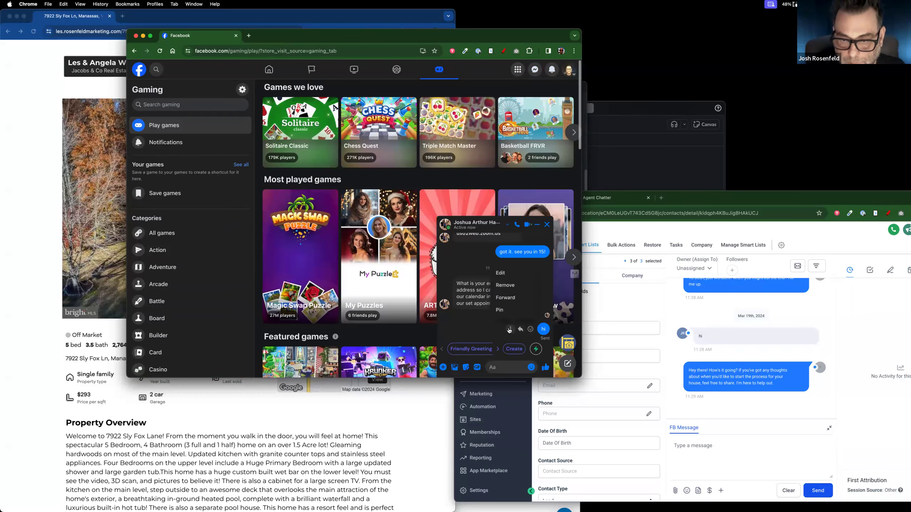
{"action": "left_click", "coordinate": [505, 285]}
{"action": "left_click", "coordinate": [459, 262]}
{"action": "left_click", "coordinate": [547, 224]}
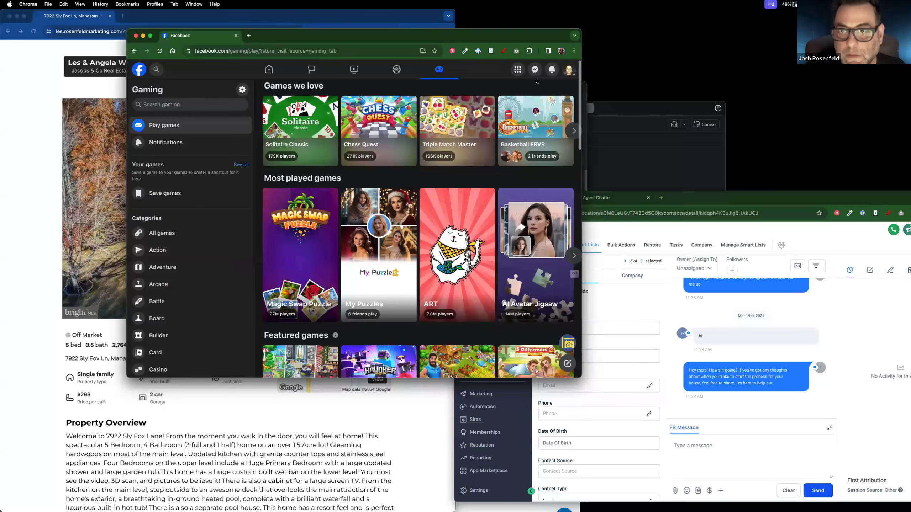
Step: Start a new chat from the AgentChatter page and send 'hi'
{"action": "left_click", "coordinate": [134, 51]}
{"action": "left_click", "coordinate": [492, 224]}
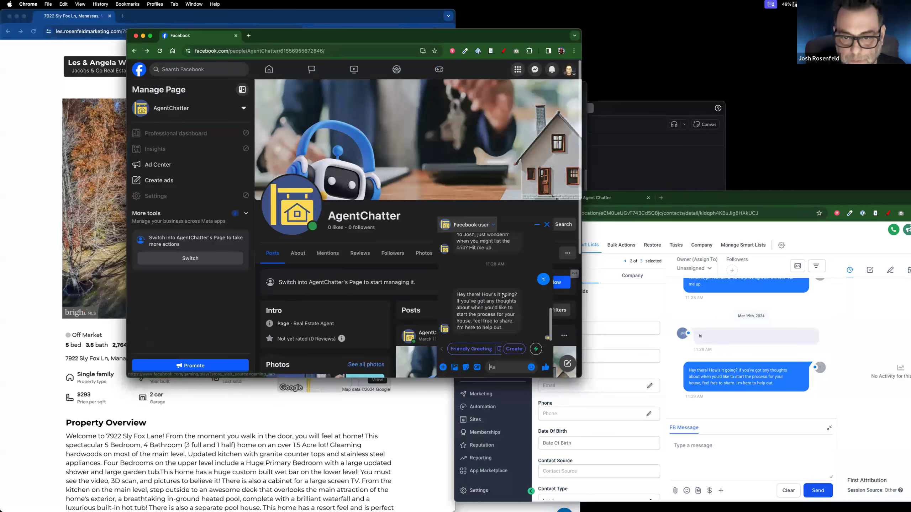
{"action": "type", "text": "hi"}
{"action": "key", "text": "Return"}
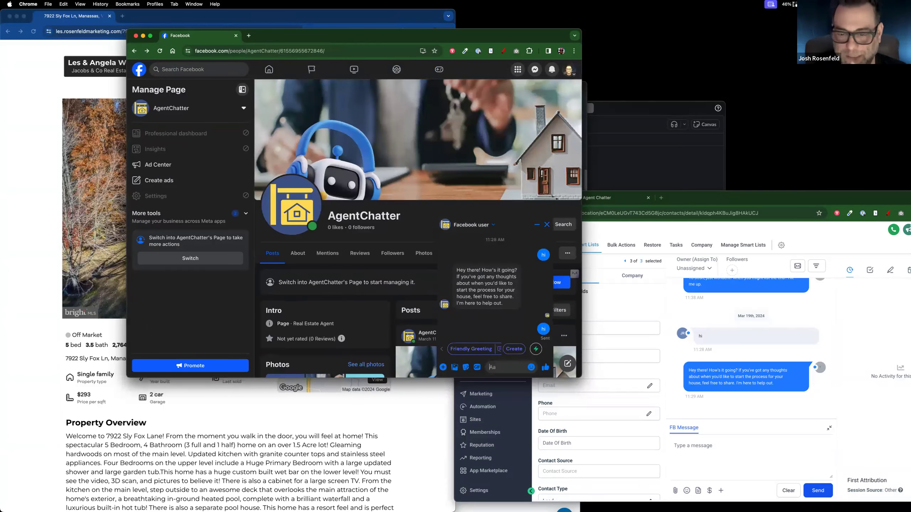
Step: Bring GoHighLevel forward and open the Automation workflow list showing the CloseBot V4 folder
{"action": "left_click_drag", "start_coordinate": [714, 203], "coordinate": [713, 122]}
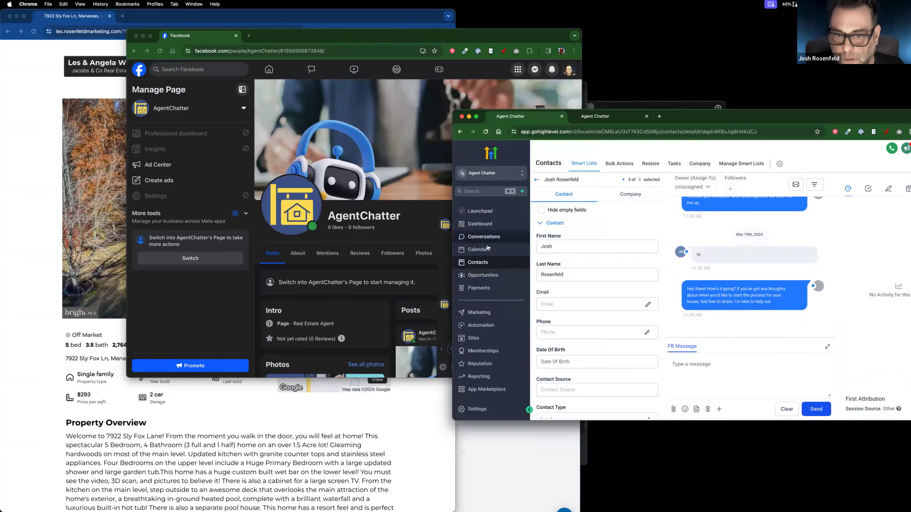
{"action": "left_click", "coordinate": [492, 330]}
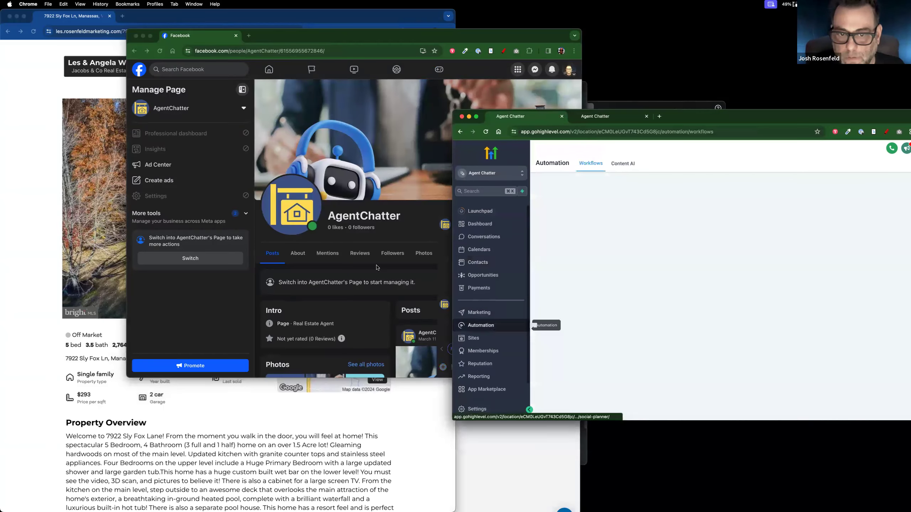
{"action": "scroll", "coordinate": [502, 93], "scroll_direction": "down", "scroll_amount": 3}
Step: Move the CloseBot tab into the GoHighLevel window and recentre the Facebook window
{"action": "left_click_drag", "start_coordinate": [480, 38], "coordinate": [346, 38]}
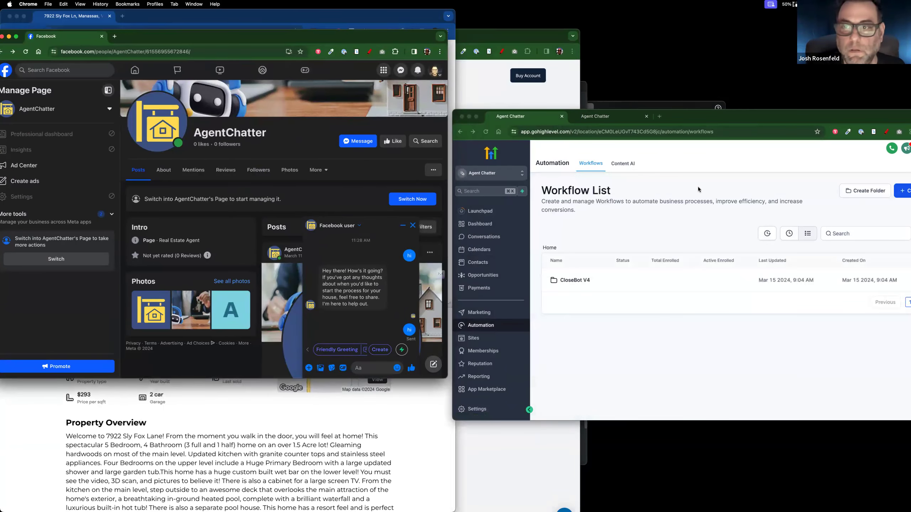
{"action": "left_click", "coordinate": [529, 45]}
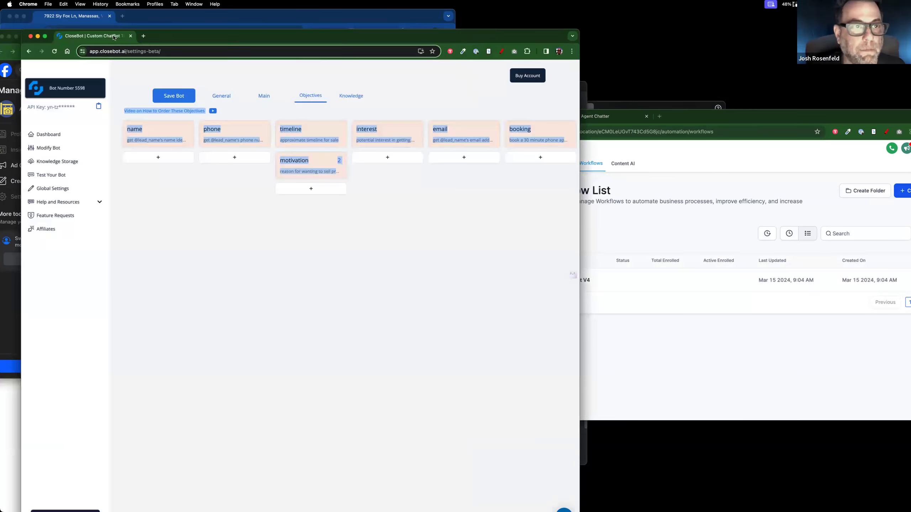
{"action": "left_click_drag", "start_coordinate": [108, 36], "coordinate": [625, 117]}
{"action": "left_click", "coordinate": [602, 284]}
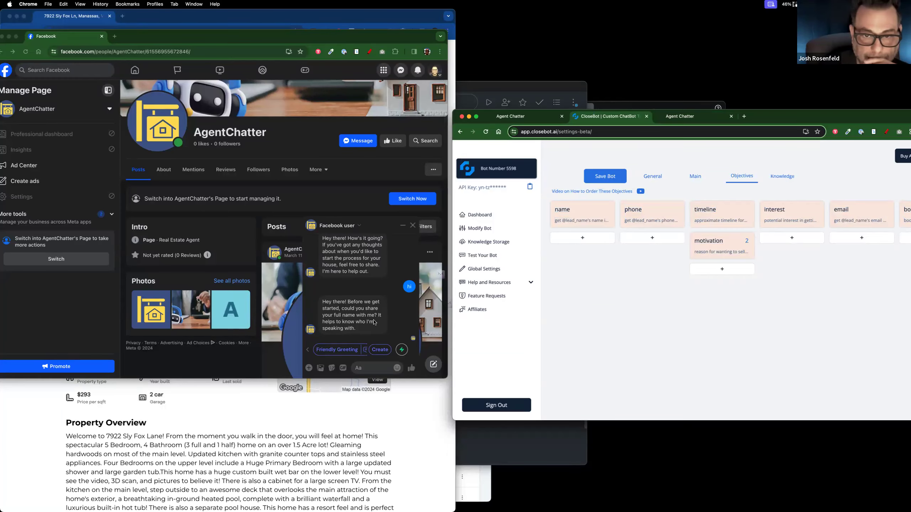
{"action": "scroll", "coordinate": [374, 322], "scroll_direction": "down", "scroll_amount": 1}
{"action": "scroll", "coordinate": [374, 322], "scroll_direction": "up", "scroll_amount": 1}
{"action": "left_click_drag", "start_coordinate": [414, 37], "coordinate": [555, 89]}
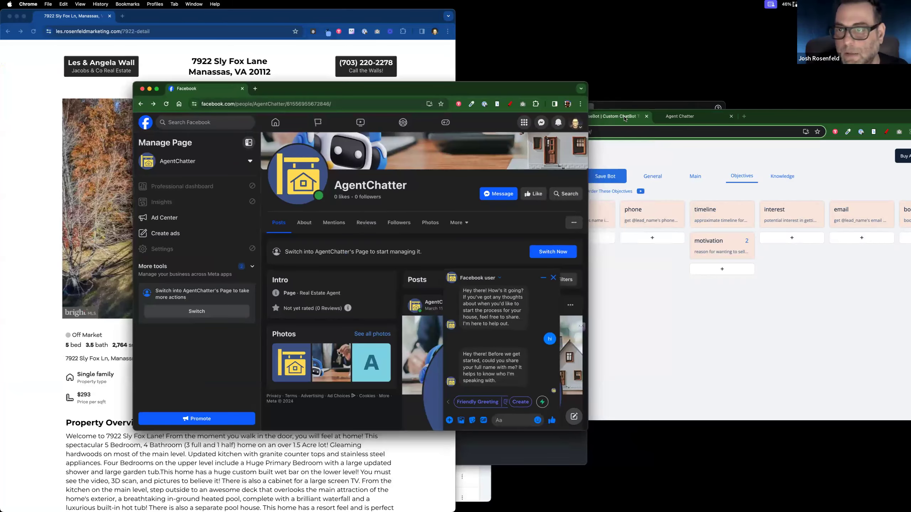
Step: Switch between Conversations and Contacts in the sidebar, ending on the three-contact Contacts list
{"action": "left_click", "coordinate": [625, 119]}
{"action": "left_click", "coordinate": [509, 119]}
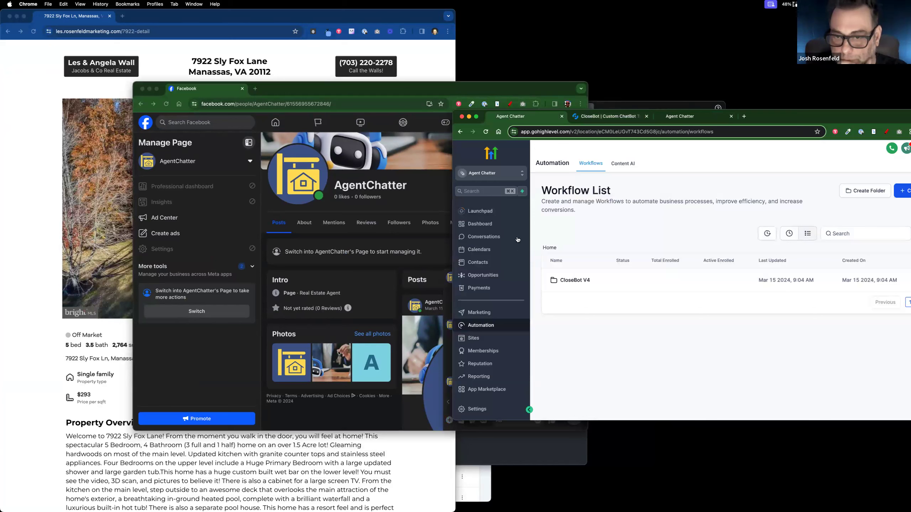
{"action": "left_click", "coordinate": [484, 239]}
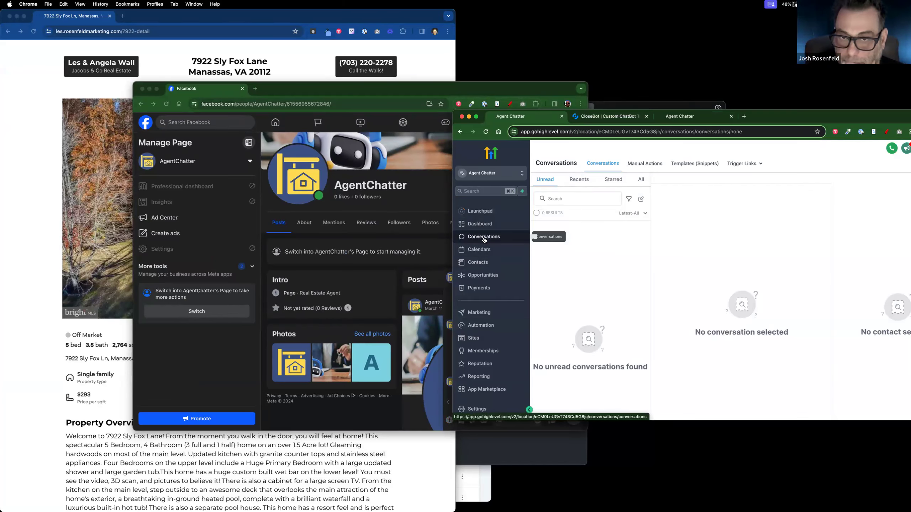
{"action": "left_click", "coordinate": [490, 264]}
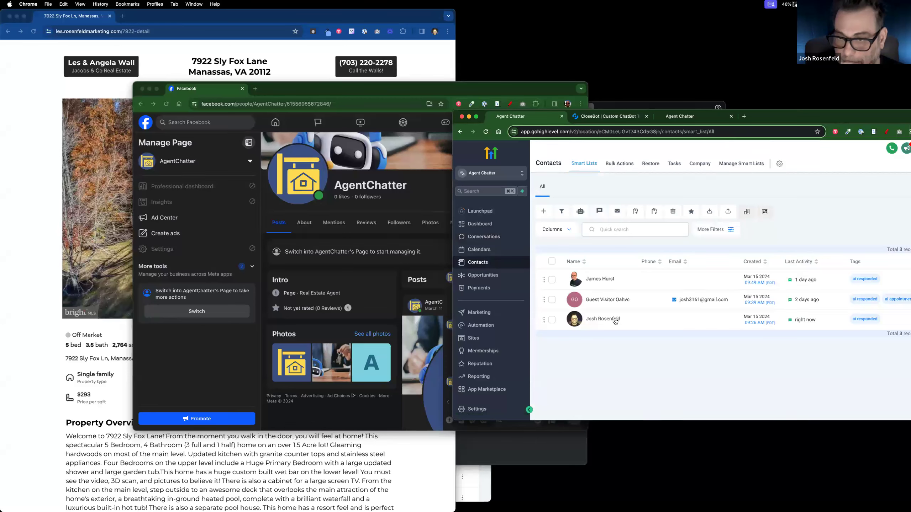
{"action": "left_click", "coordinate": [498, 243]}
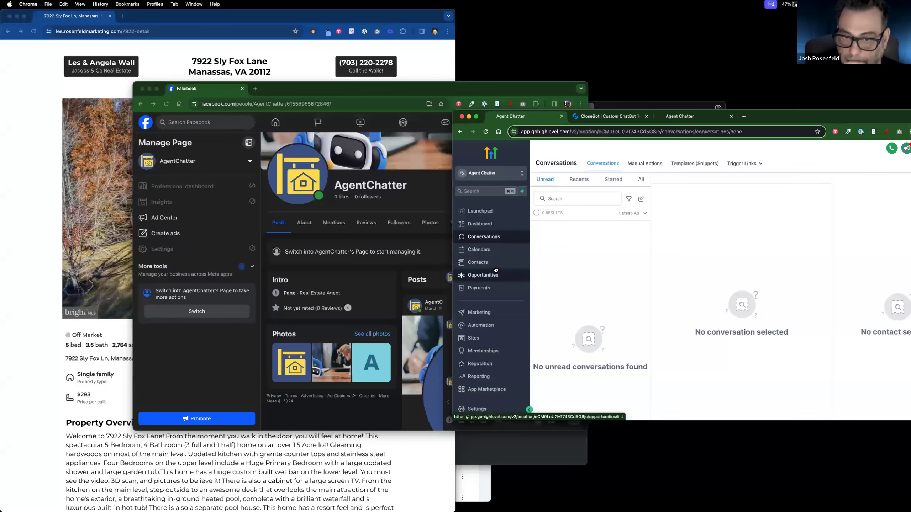
{"action": "left_click", "coordinate": [497, 264]}
Step: In the Messenger chat, answer the bot's name question with the contact's first name
{"action": "left_click_drag", "start_coordinate": [447, 89], "coordinate": [313, 75]}
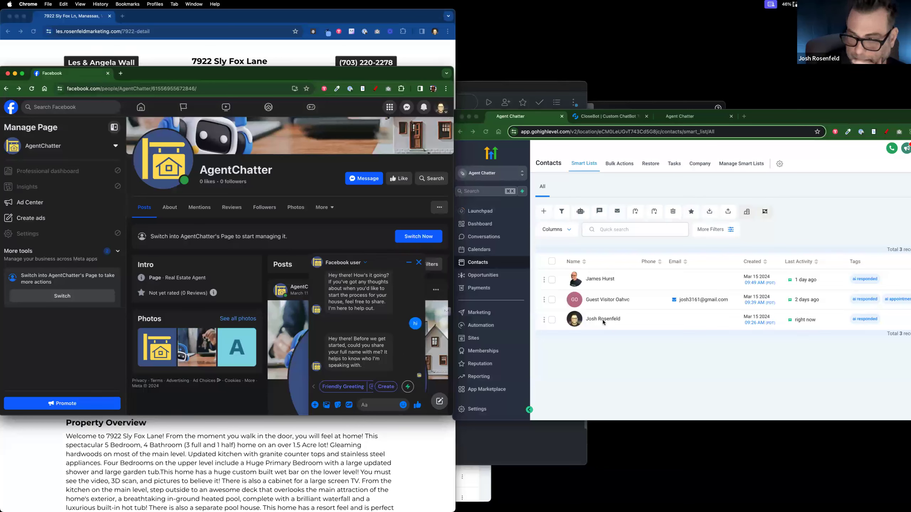
{"action": "key", "text": "Return"}
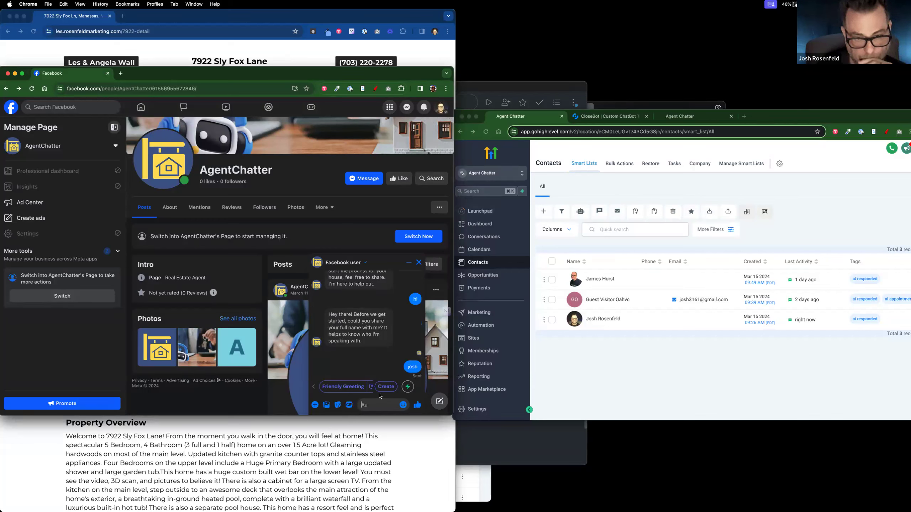
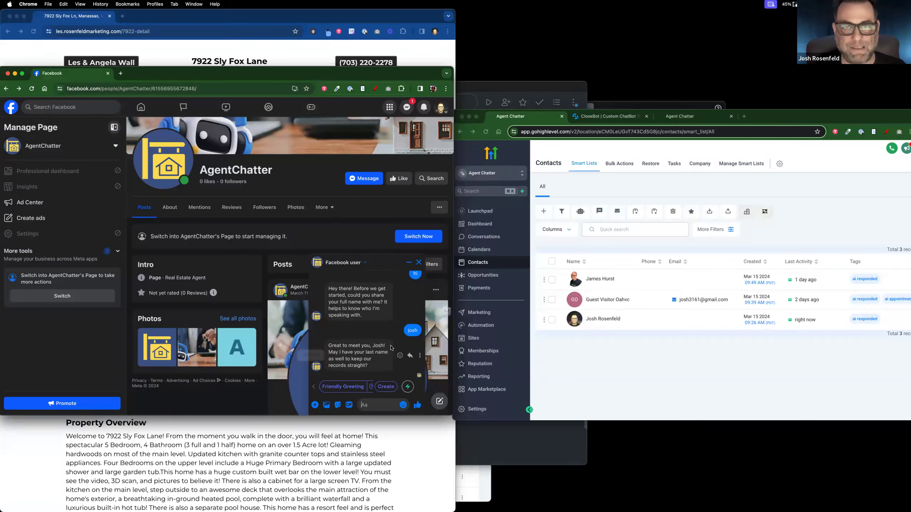
Step: Type the contact's last name into the Messenger chat unsent, then bring GoHighLevel's contacts window forward
{"action": "left_click", "coordinate": [374, 405]}
{"action": "type", "text": "rosenfeld"}
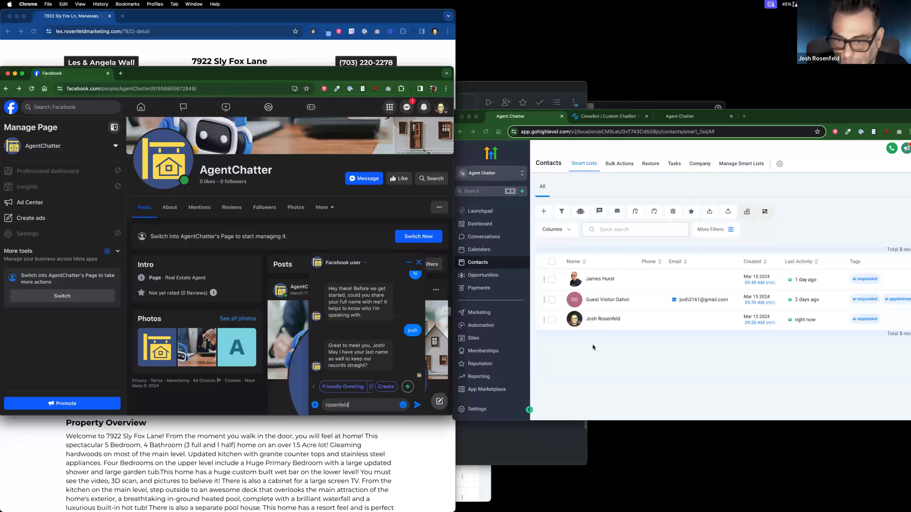
{"action": "left_click", "coordinate": [576, 324]}
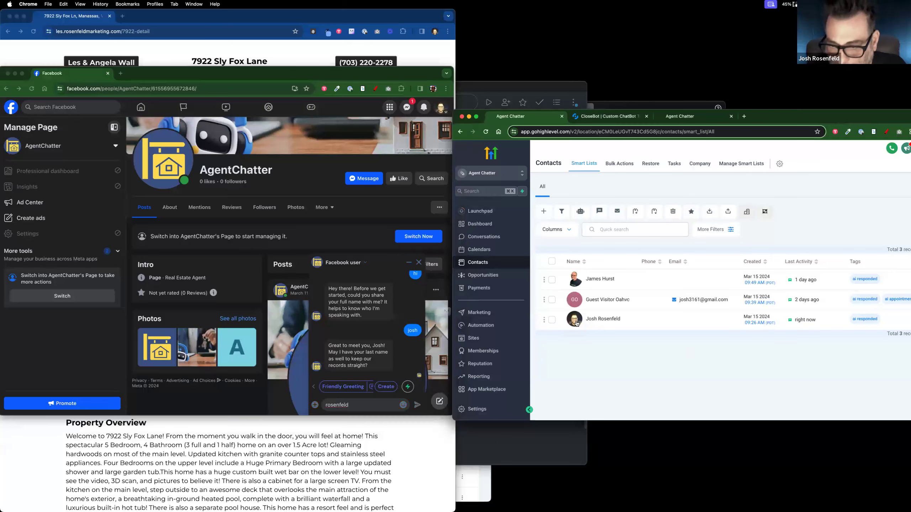
Step: Save the test contact's email address and phone number, then send the last-name reply in Messenger
{"action": "left_click", "coordinate": [576, 323]}
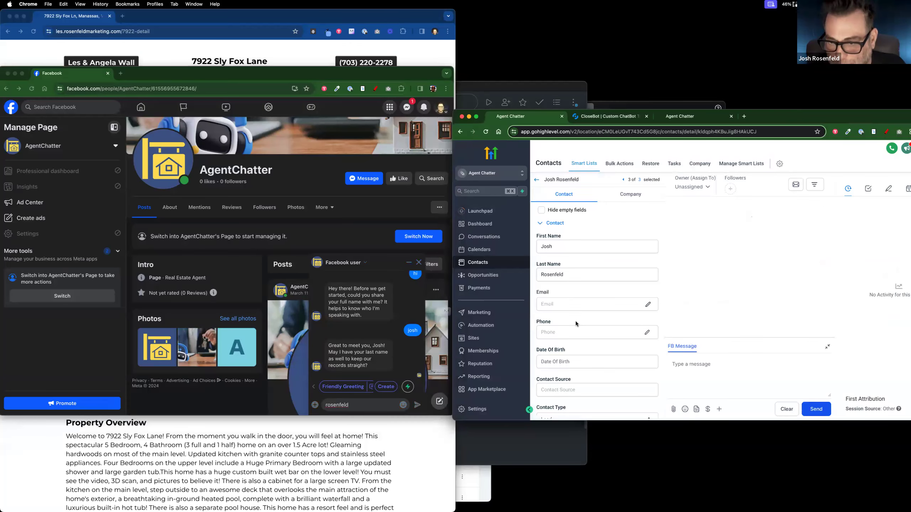
{"action": "left_click", "coordinate": [575, 304]}
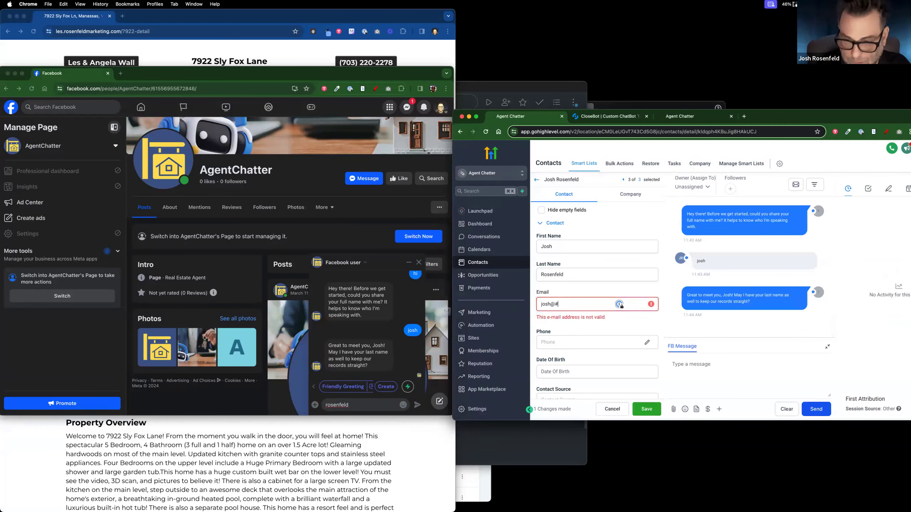
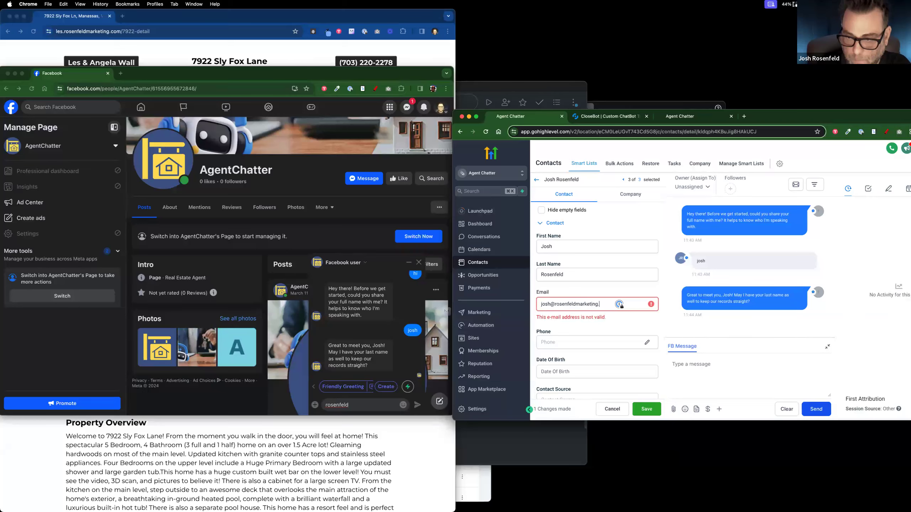
{"action": "left_click", "coordinate": [554, 334]}
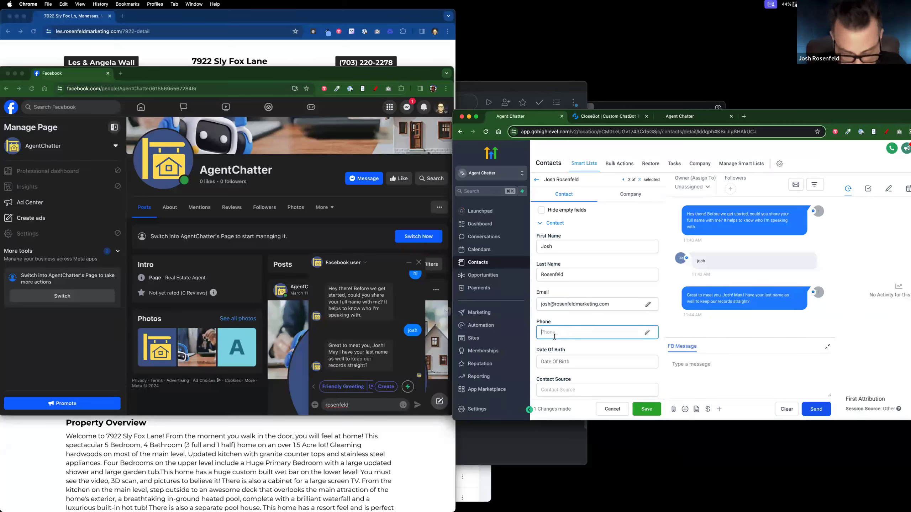
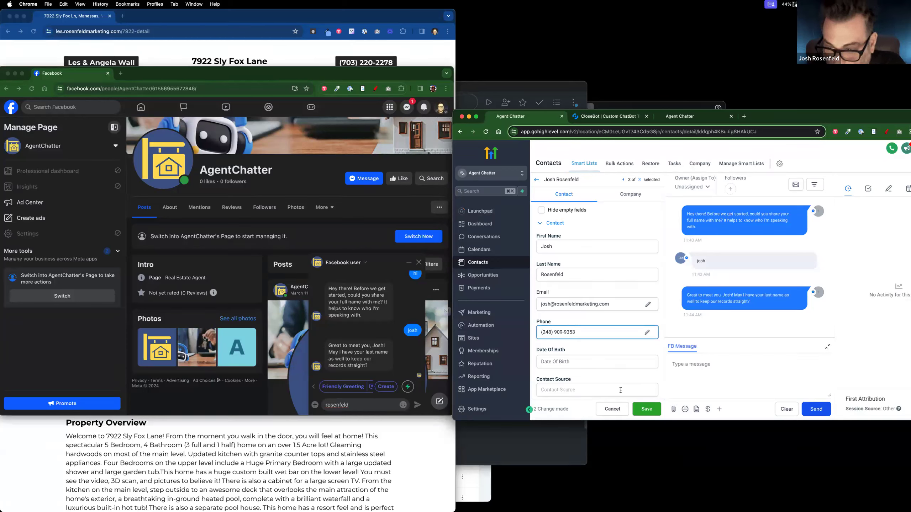
{"action": "left_click", "coordinate": [645, 410]}
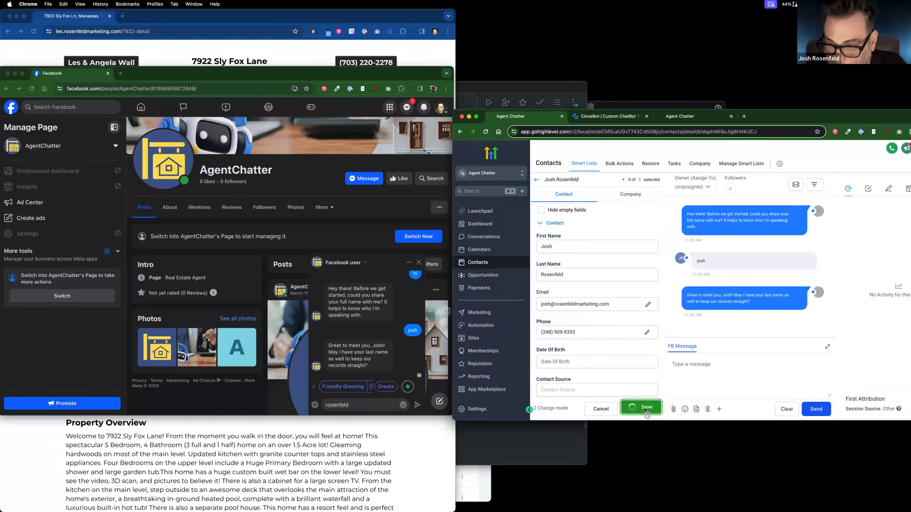
{"action": "left_click", "coordinate": [371, 358]}
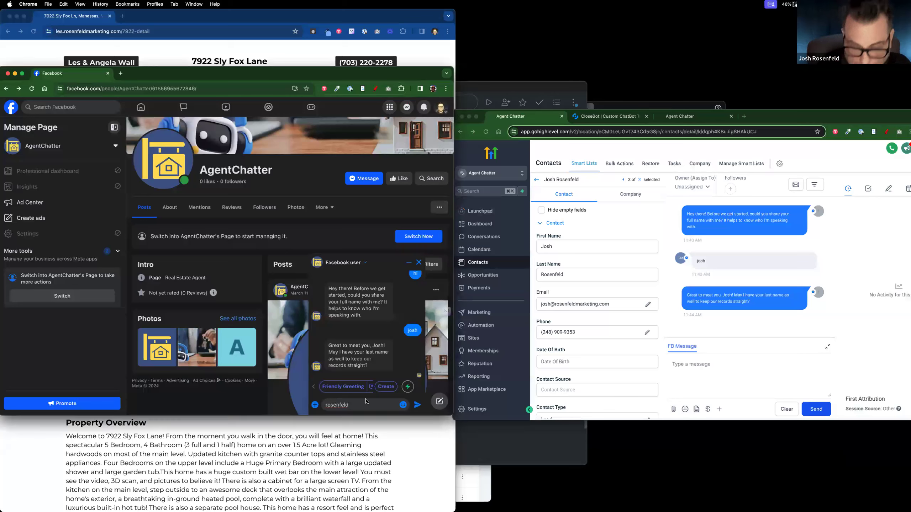
{"action": "key", "text": "Return"}
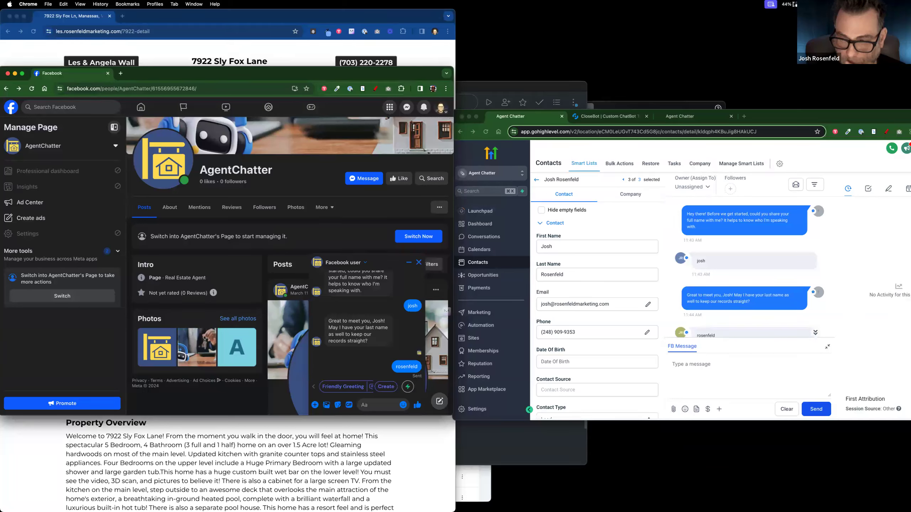
Step: Review the conversation and the CloseBot and Chatbot Demos tabs, then open the Automation Workflow List
{"action": "scroll", "coordinate": [380, 338], "scroll_direction": "down", "scroll_amount": 1}
{"action": "scroll", "coordinate": [763, 256], "scroll_direction": "down", "scroll_amount": 2}
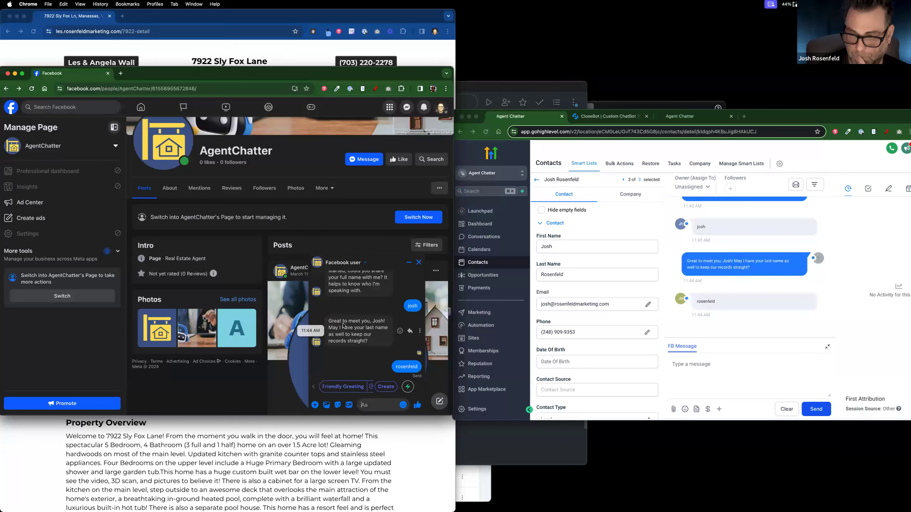
{"action": "left_click", "coordinate": [618, 116]}
{"action": "left_click", "coordinate": [675, 116]}
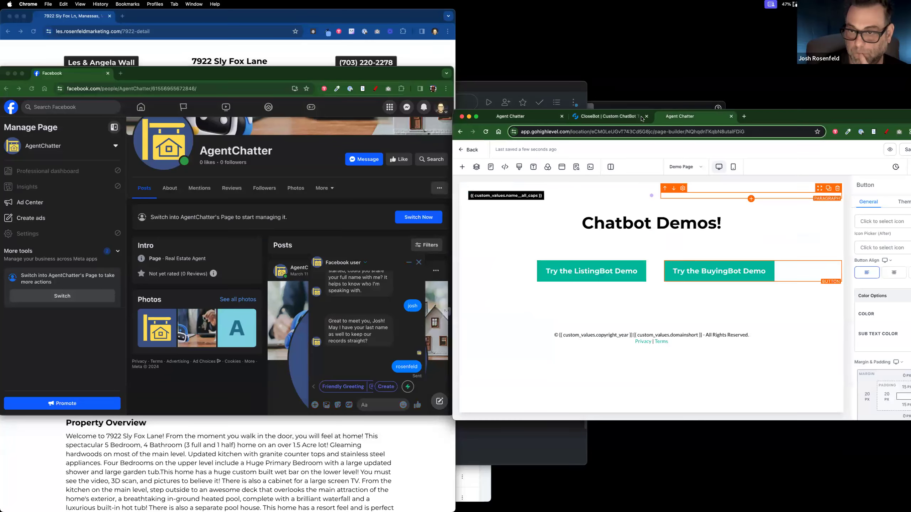
{"action": "left_click", "coordinate": [550, 117]}
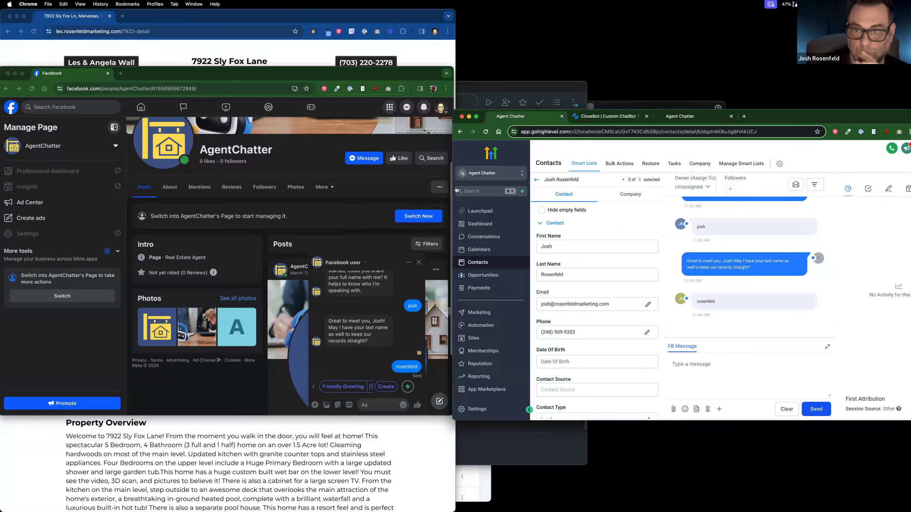
{"action": "left_click", "coordinate": [490, 326]}
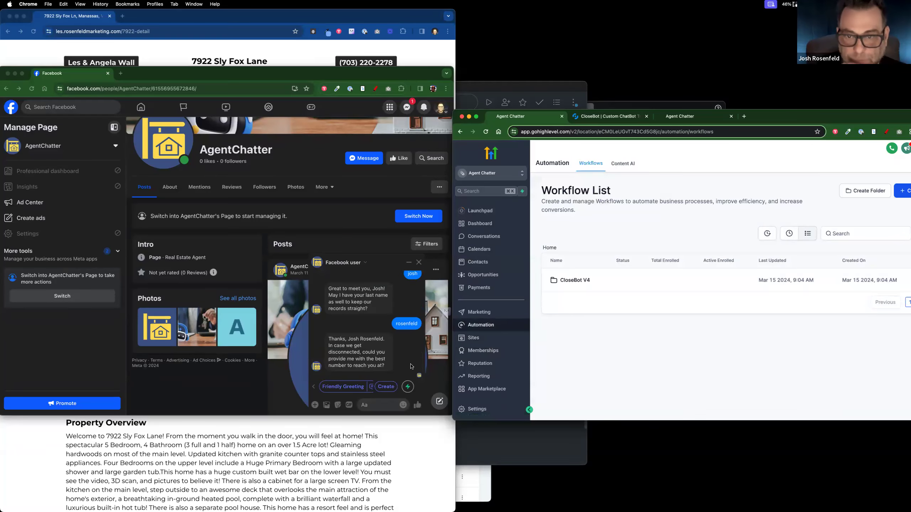
Step: Inspect the 0.Skip Gathered Info workflow in the CloseBot V4 folder, then return to the workflow list
{"action": "left_click", "coordinate": [574, 280]}
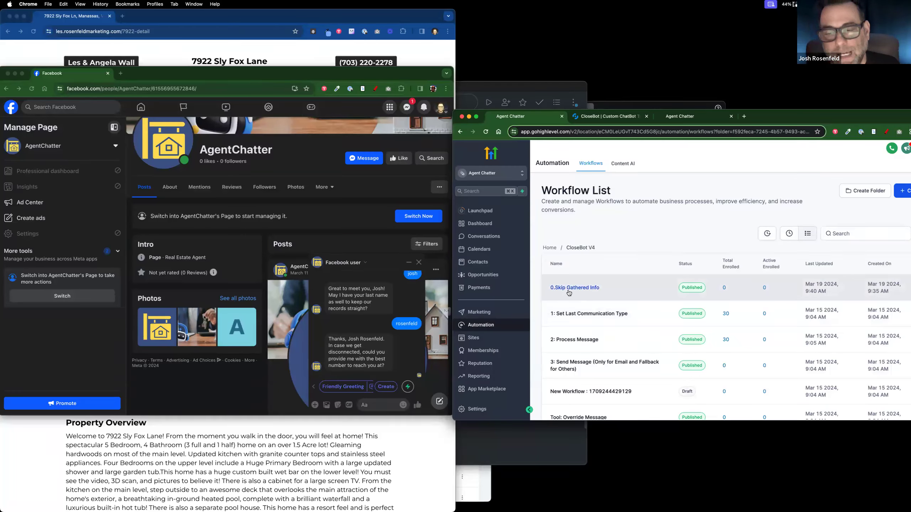
{"action": "left_click", "coordinate": [571, 290]}
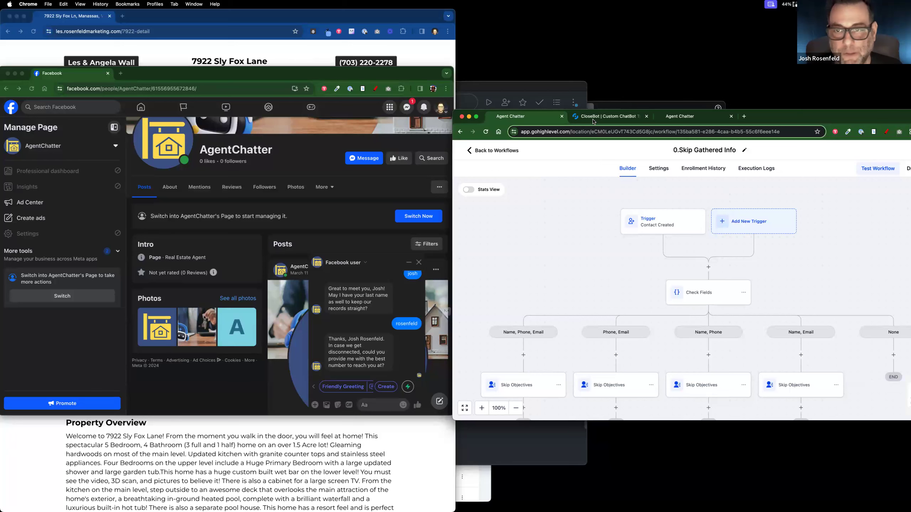
{"action": "left_click", "coordinate": [678, 122]}
{"action": "left_click", "coordinate": [523, 118]}
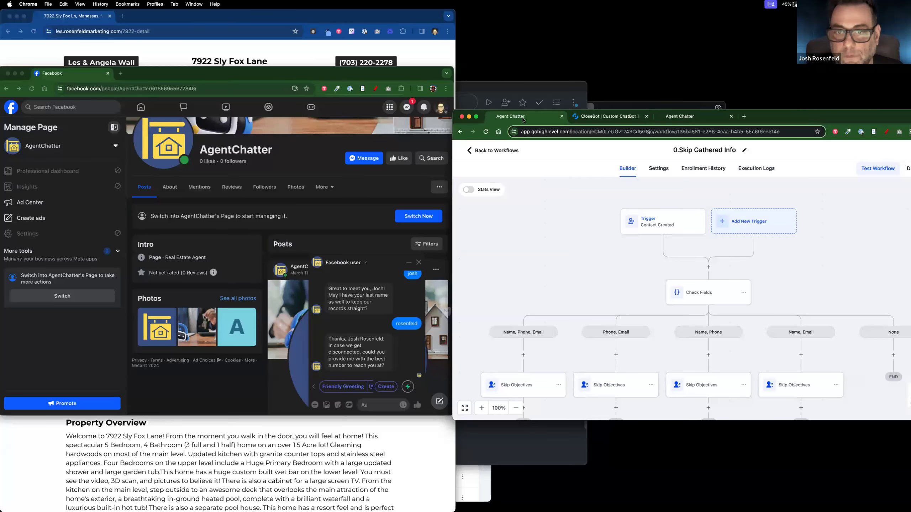
{"action": "left_click", "coordinate": [465, 152]}
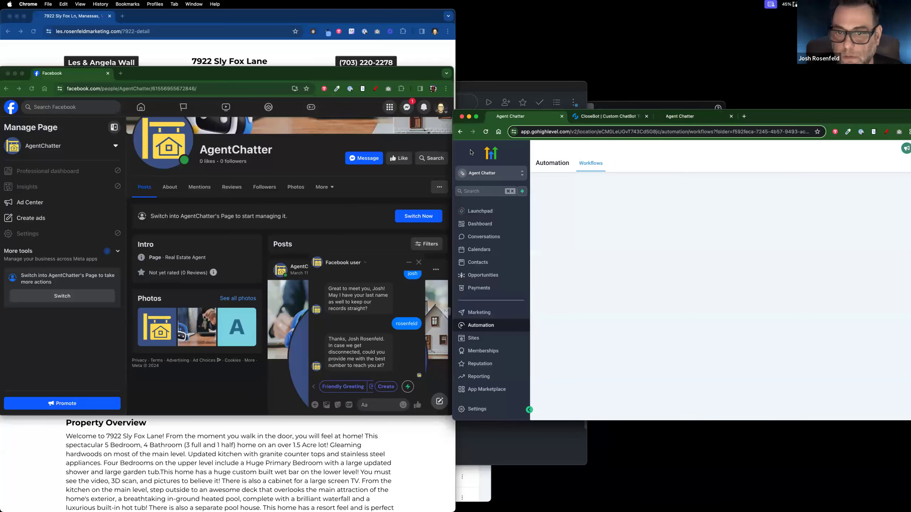
Step: Delete the test contact from GoHighLevel Contacts and reload the list
{"action": "left_click", "coordinate": [483, 267]}
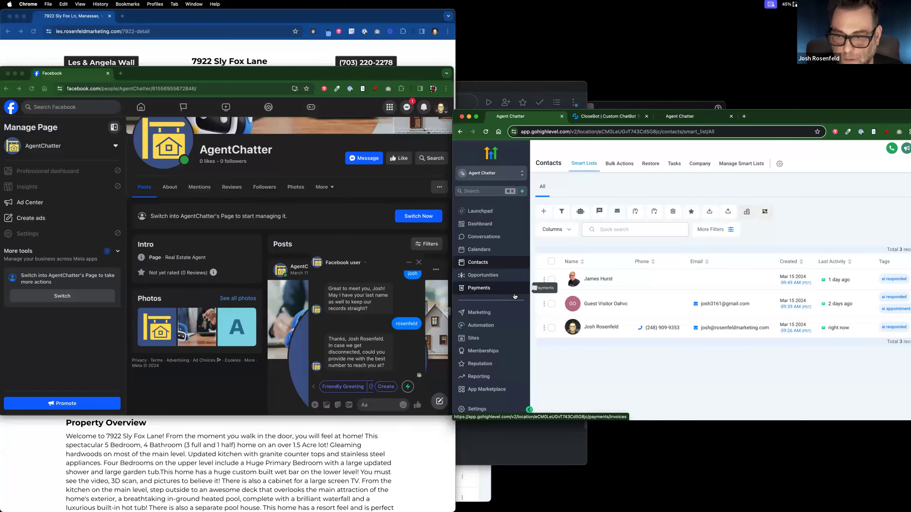
{"action": "left_click", "coordinate": [551, 328]}
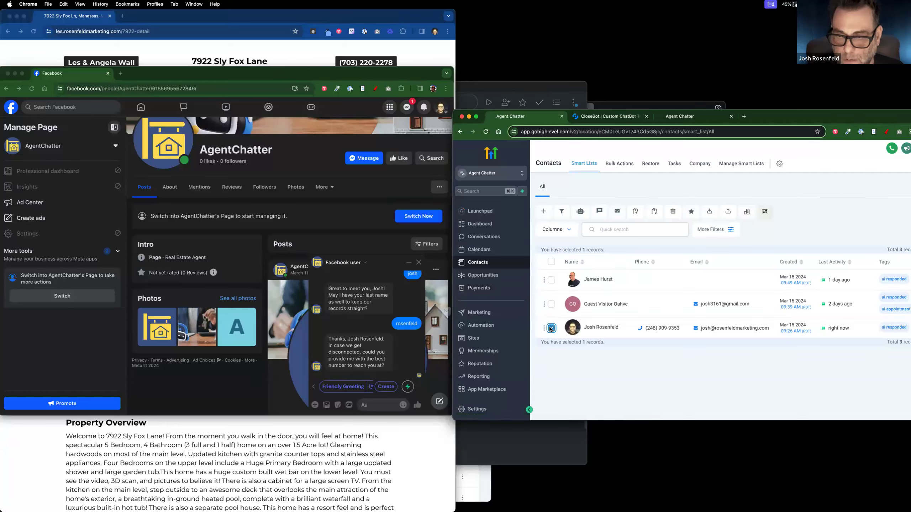
{"action": "left_click", "coordinate": [674, 215]}
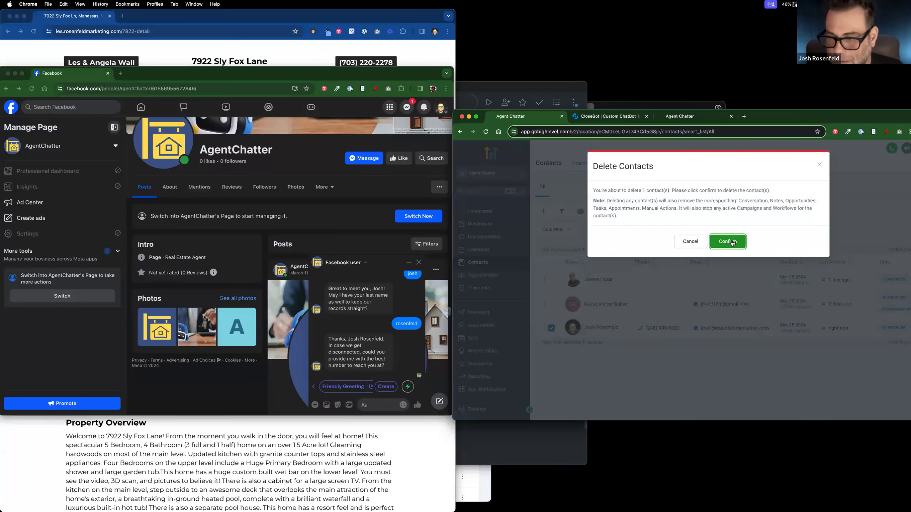
{"action": "left_click", "coordinate": [728, 242]}
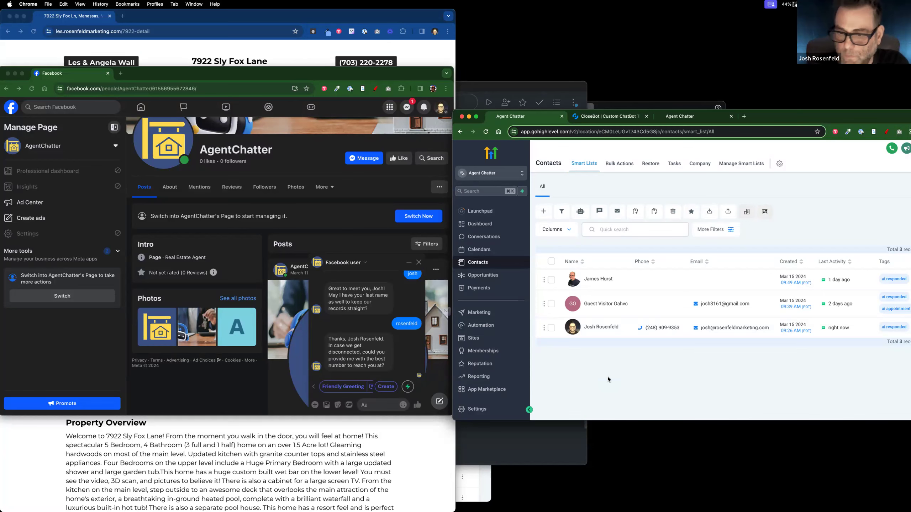
{"action": "left_click", "coordinate": [485, 131]}
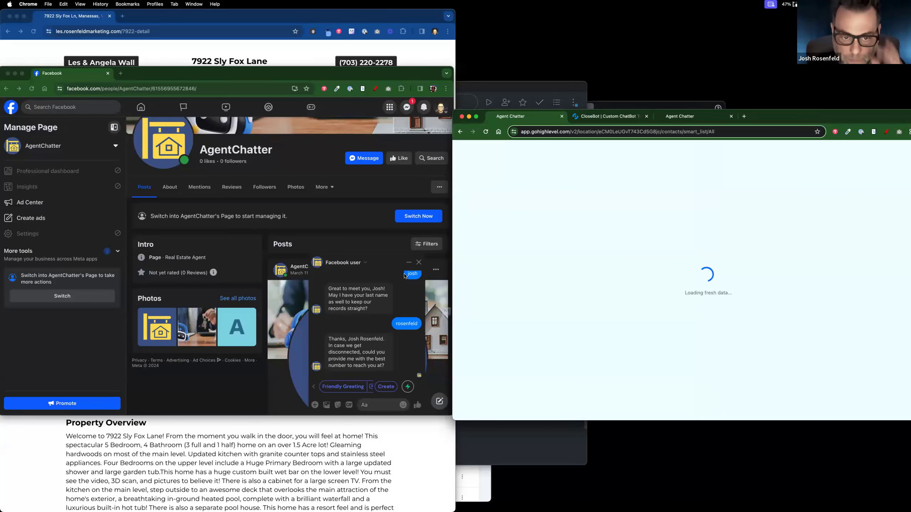
Step: Delete the Messenger conversation and open the first remaining contact's details
{"action": "left_click", "coordinate": [350, 267]}
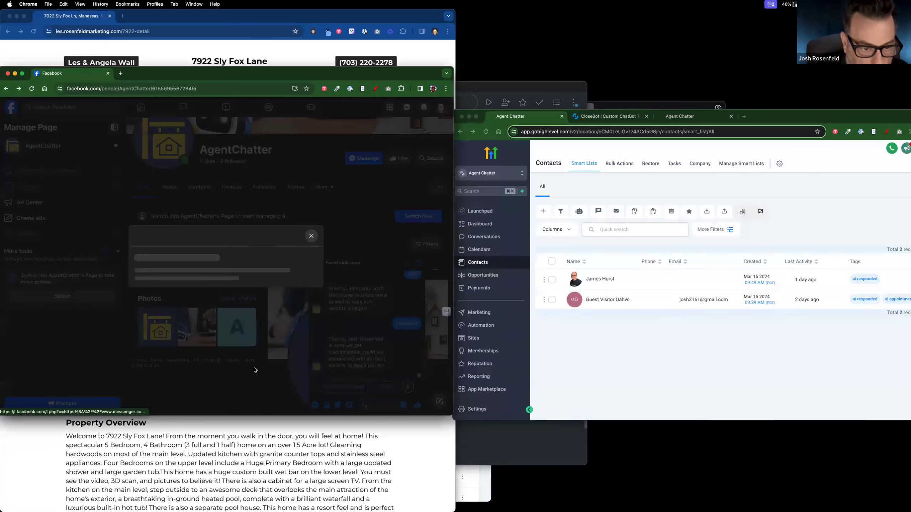
{"action": "left_click", "coordinate": [207, 372]}
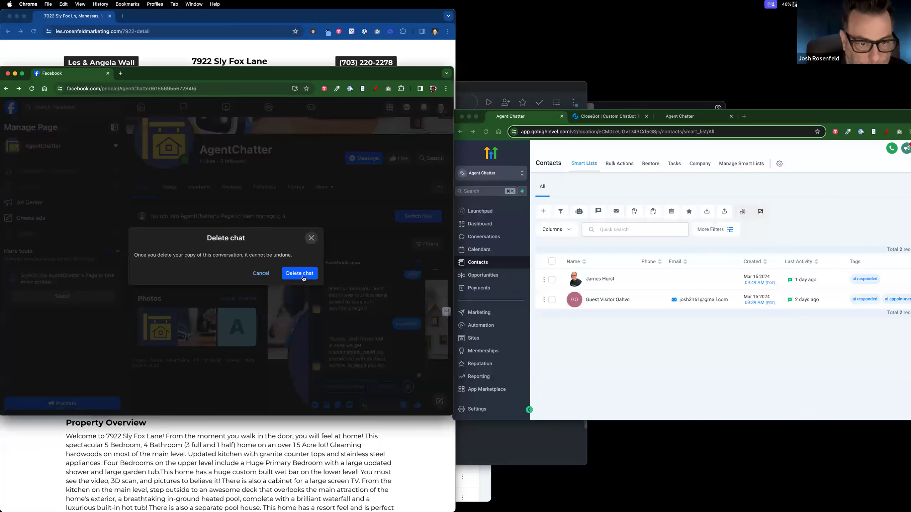
{"action": "left_click", "coordinate": [300, 274]}
{"action": "left_click", "coordinate": [596, 283]}
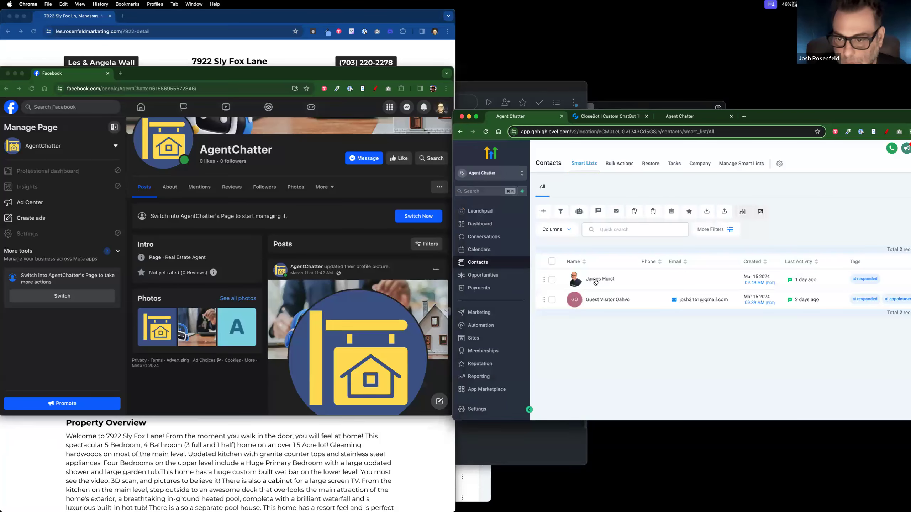
{"action": "left_click", "coordinate": [595, 283]}
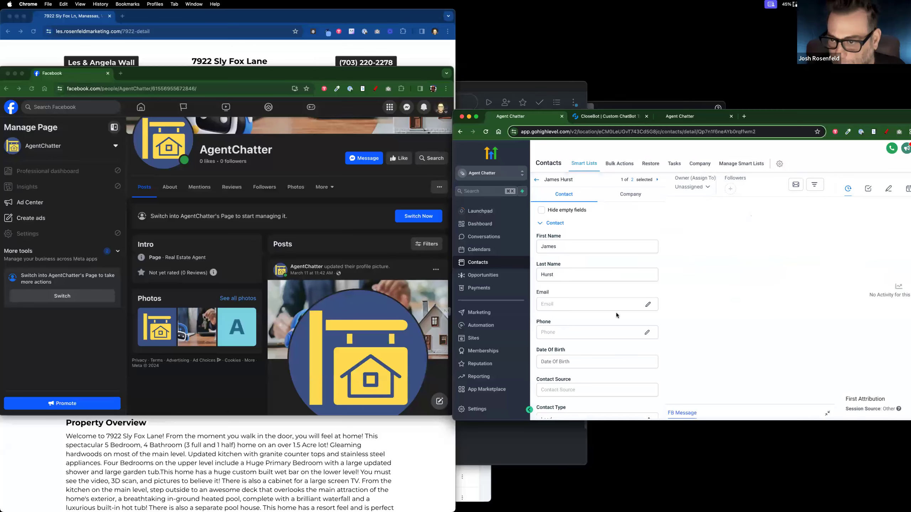
Step: Review the contact's Goals Accomplished and chat history, then view the CloseBot bot objectives
{"action": "scroll", "coordinate": [616, 315], "scroll_direction": "down", "scroll_amount": 10}
{"action": "scroll", "coordinate": [749, 305], "scroll_direction": "up", "scroll_amount": 2}
{"action": "scroll", "coordinate": [749, 306], "scroll_direction": "up", "scroll_amount": 5}
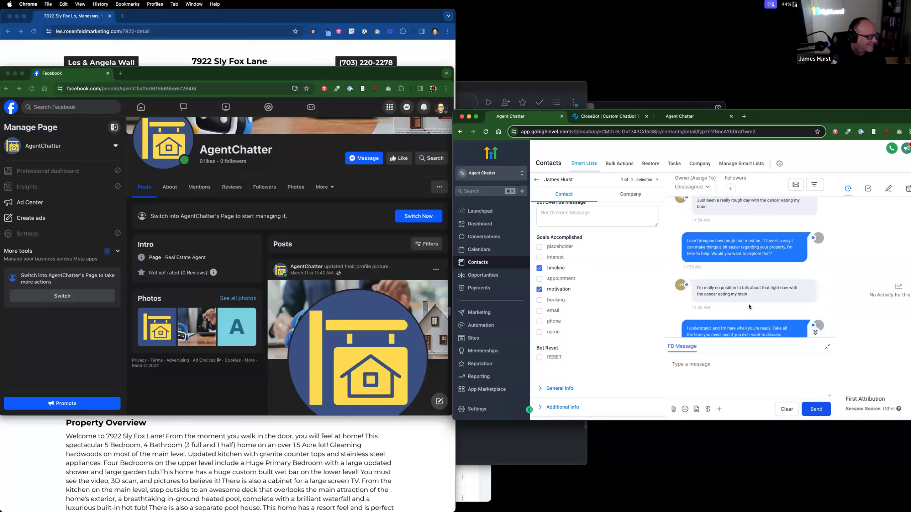
{"action": "scroll", "coordinate": [749, 304], "scroll_direction": "up", "scroll_amount": 2}
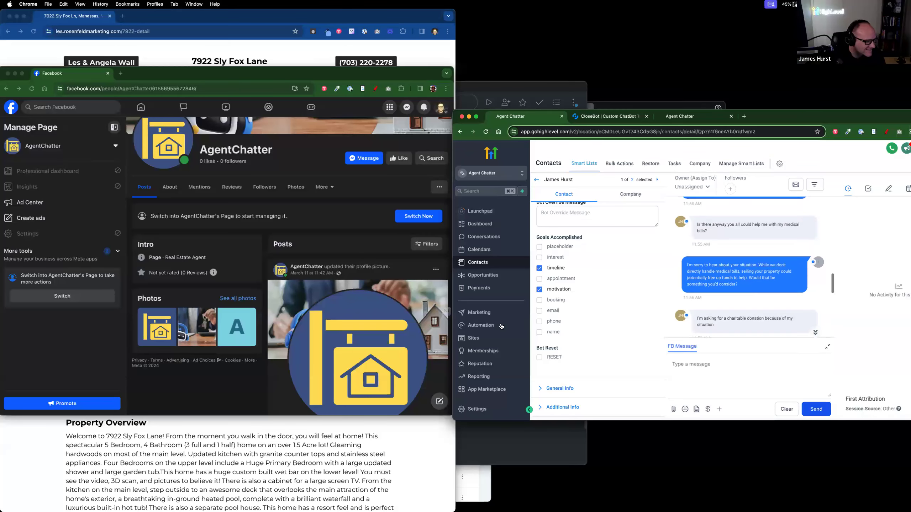
{"action": "left_click", "coordinate": [609, 116]}
{"action": "scroll", "coordinate": [384, 337], "scroll_direction": "down", "scroll_amount": 3}
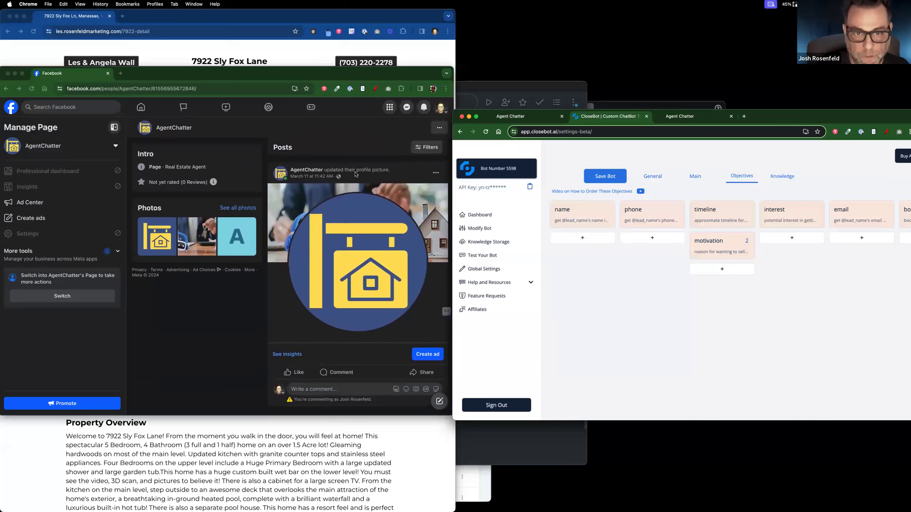
Step: Start a new Messenger chat with AgentChatter by sending 'hi', then return to the contact page
{"action": "scroll", "coordinate": [384, 287], "scroll_direction": "up", "scroll_amount": 5}
{"action": "left_click", "coordinate": [367, 264]}
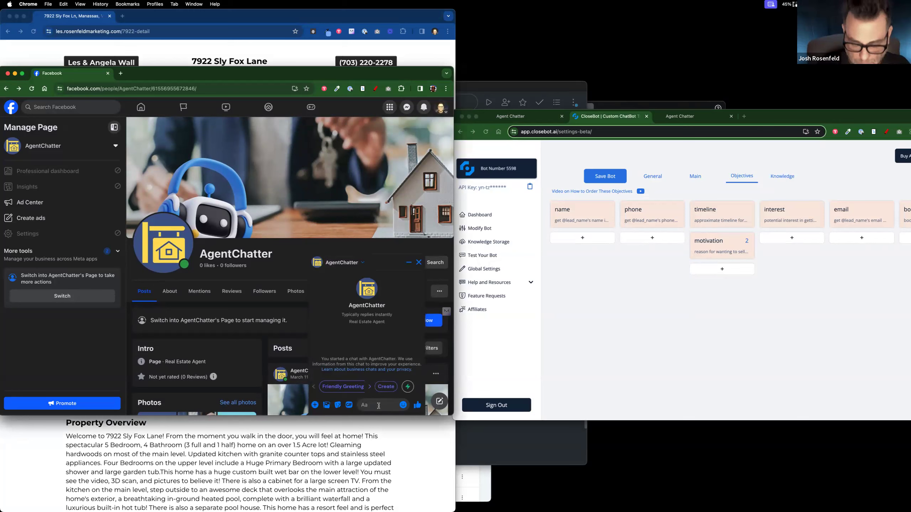
{"action": "type", "text": "hi"}
{"action": "key", "text": "Return"}
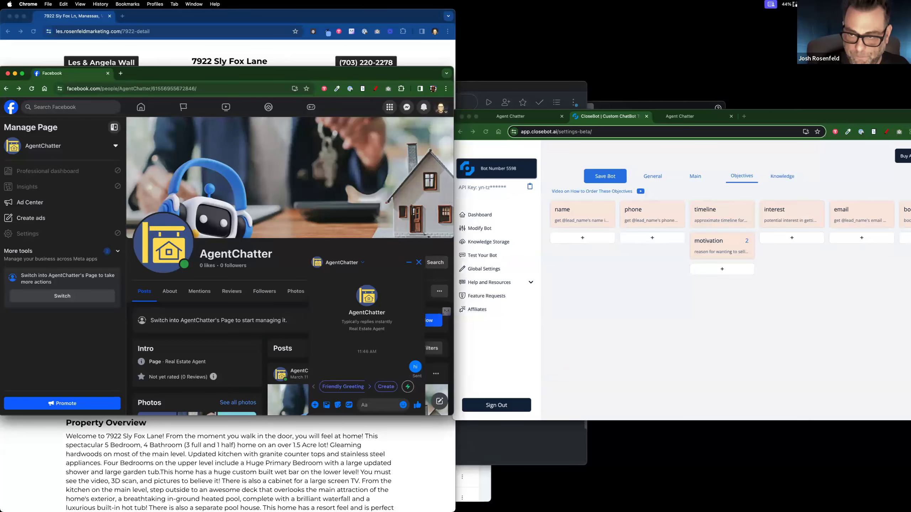
{"action": "left_click", "coordinate": [529, 121]}
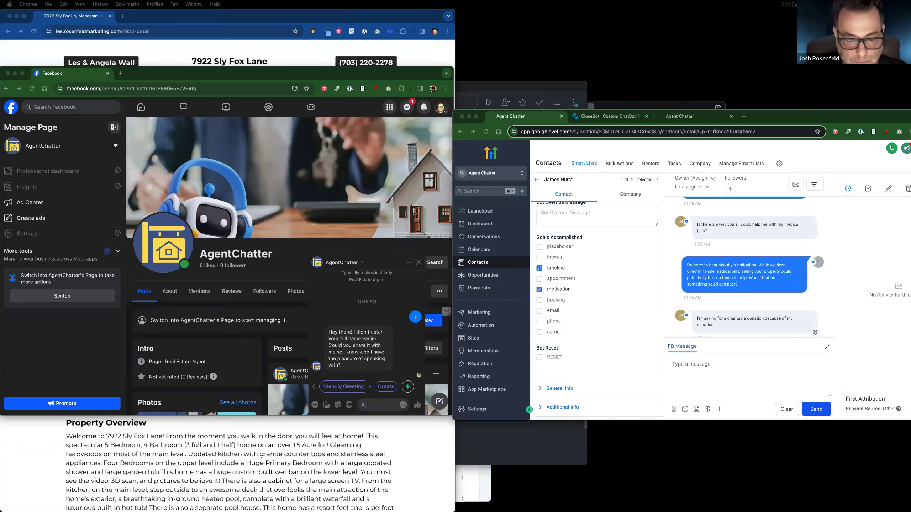
Step: Bring the 0. PreCheck! workflow window into view and scroll up to its three triggers
{"action": "left_click_drag", "start_coordinate": [345, 187], "coordinate": [317, 137]}
{"action": "scroll", "coordinate": [304, 255], "scroll_direction": "up", "scroll_amount": 2}
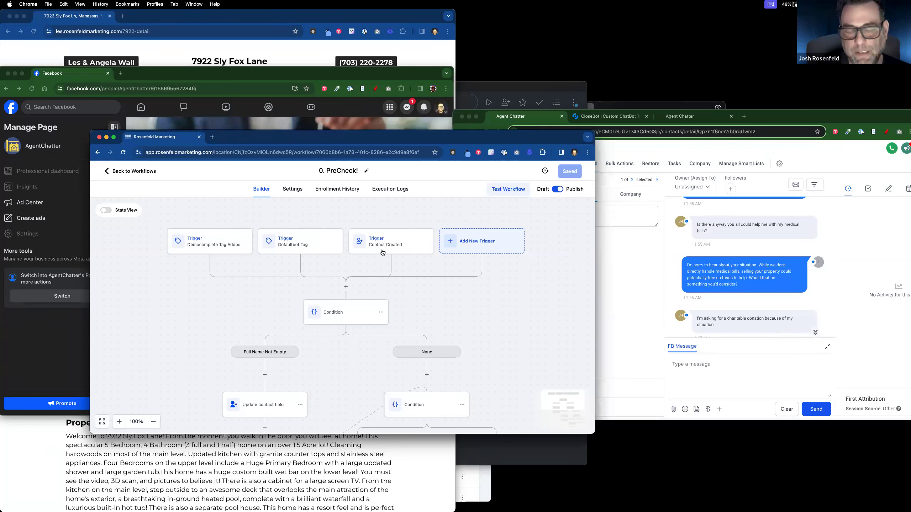
Step: In the Agent Chatter window, open 0.Skip Gathered Info from the CloseBot V4 workflow folder
{"action": "left_click", "coordinate": [650, 292]}
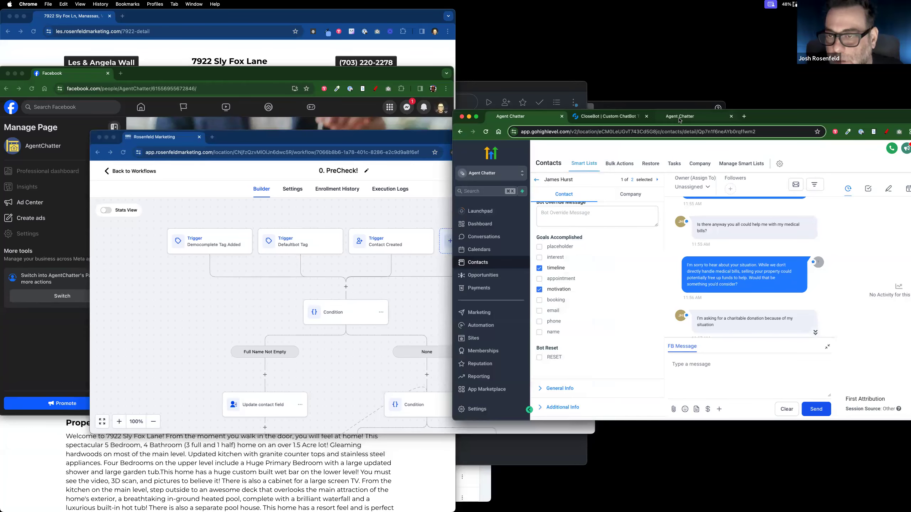
{"action": "left_click", "coordinate": [491, 328]}
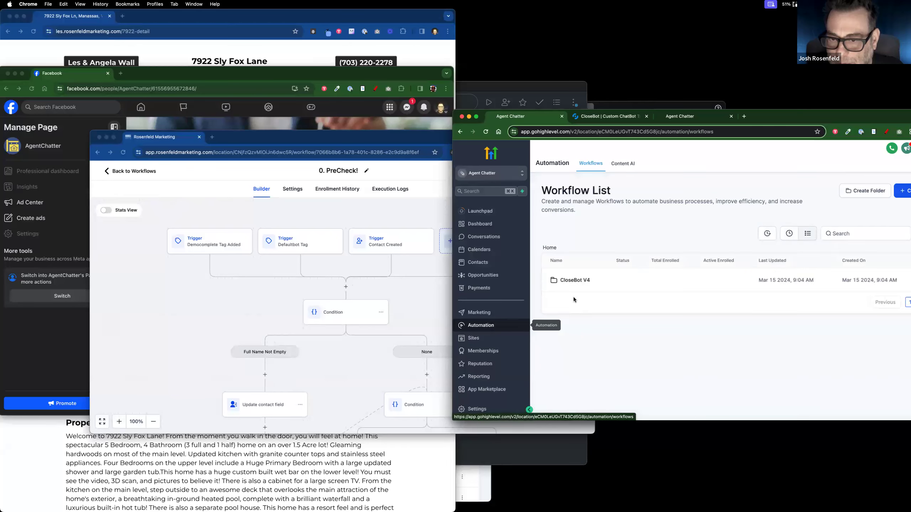
{"action": "left_click", "coordinate": [572, 280]}
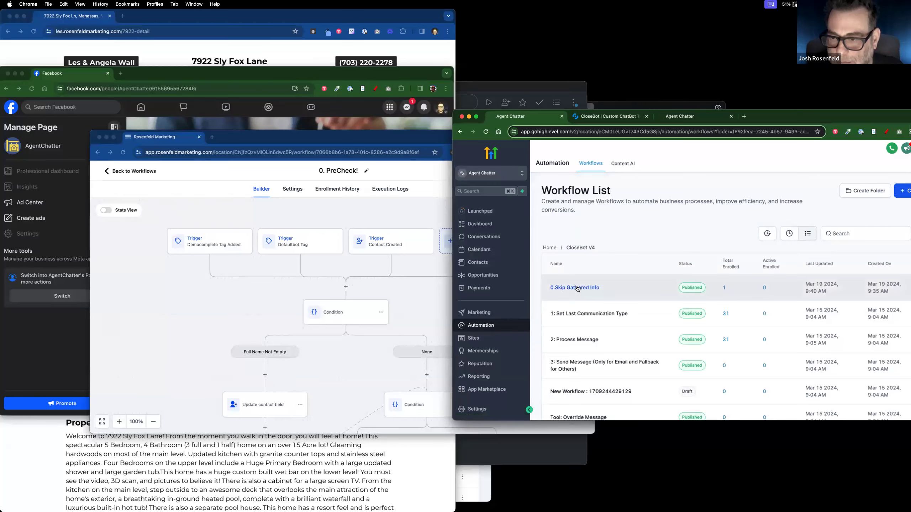
{"action": "left_click", "coordinate": [578, 288]}
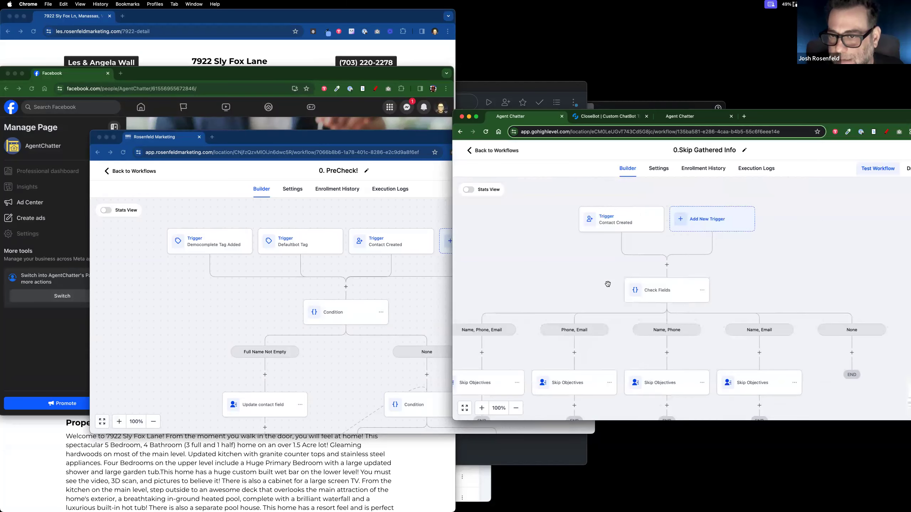
Step: Add a new Contact Changed trigger to the workflow
{"action": "left_click", "coordinate": [725, 220]}
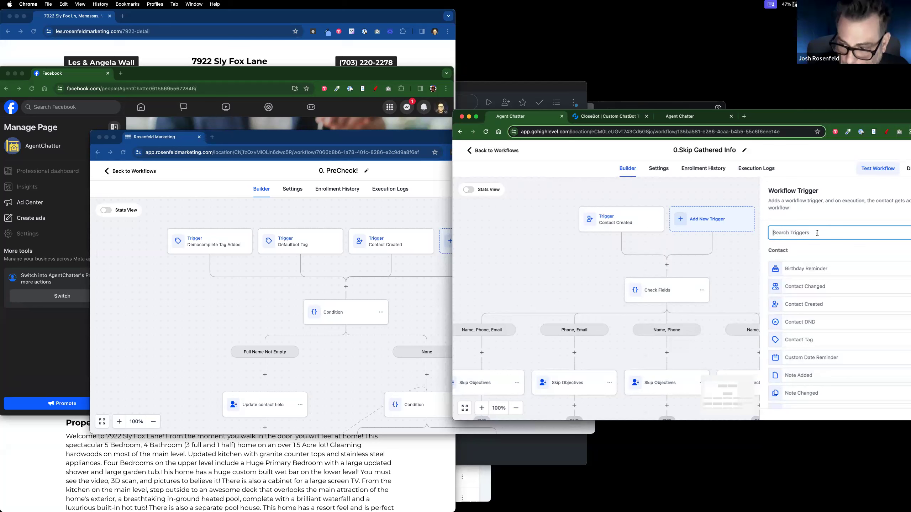
{"action": "type", "text": "ta"}
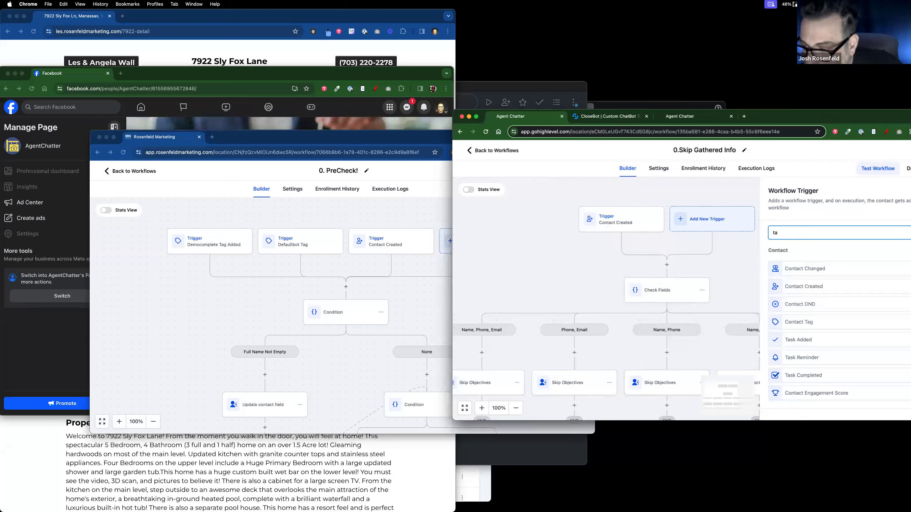
{"action": "left_click", "coordinate": [832, 269]}
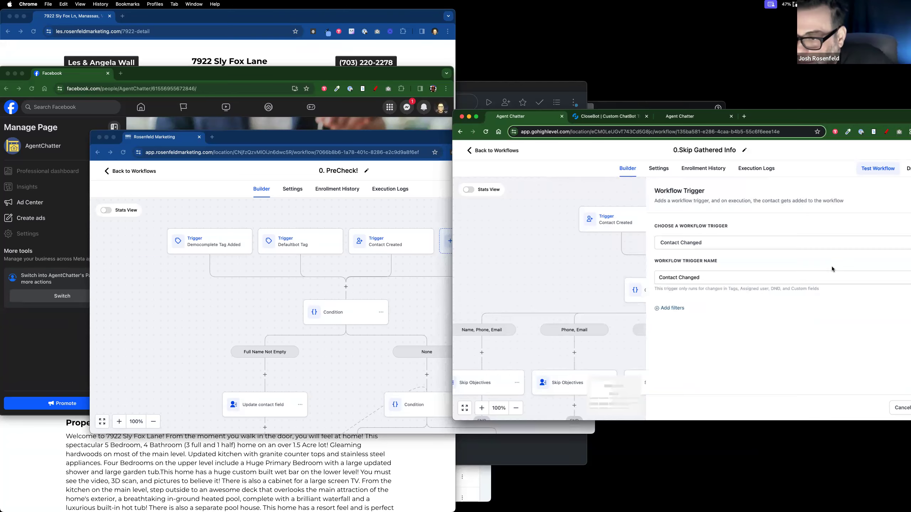
Step: Filter the trigger on Tags Added 'ai responded' and save the trigger
{"action": "left_click", "coordinate": [677, 308]}
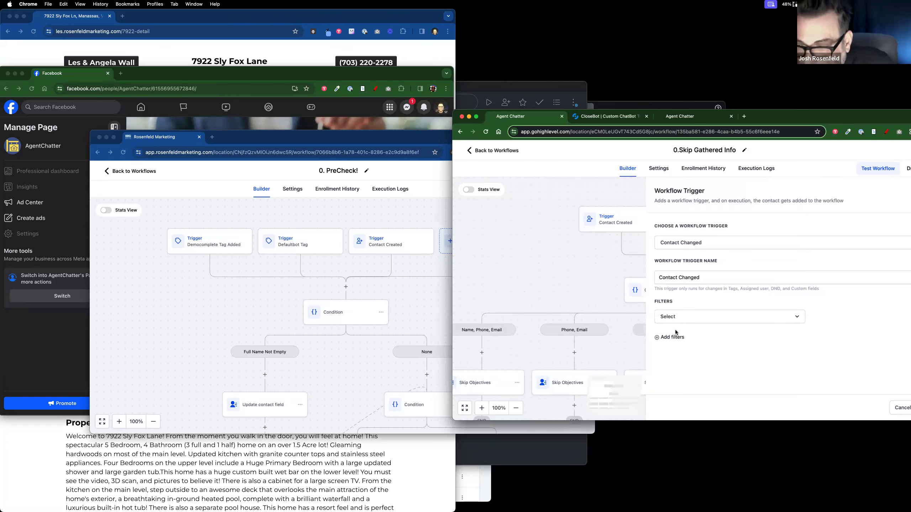
{"action": "left_click", "coordinate": [682, 317]}
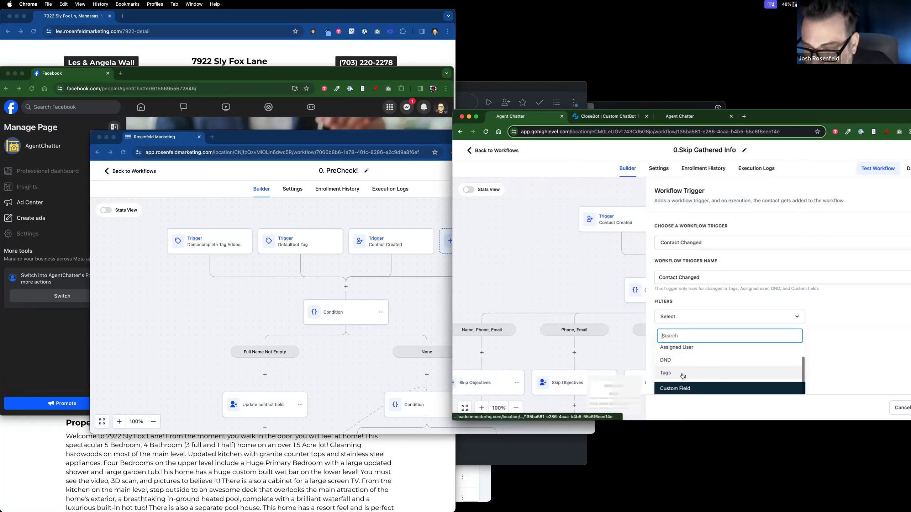
{"action": "left_click", "coordinate": [683, 376]}
{"action": "left_click", "coordinate": [831, 316]}
{"action": "left_click", "coordinate": [824, 333]}
{"action": "left_click", "coordinate": [855, 317]}
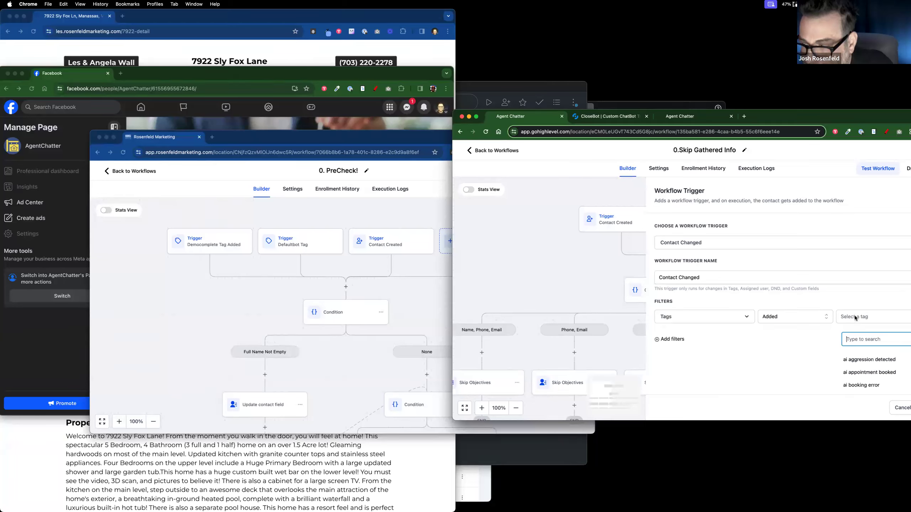
{"action": "scroll", "coordinate": [863, 368], "scroll_direction": "down", "scroll_amount": 2}
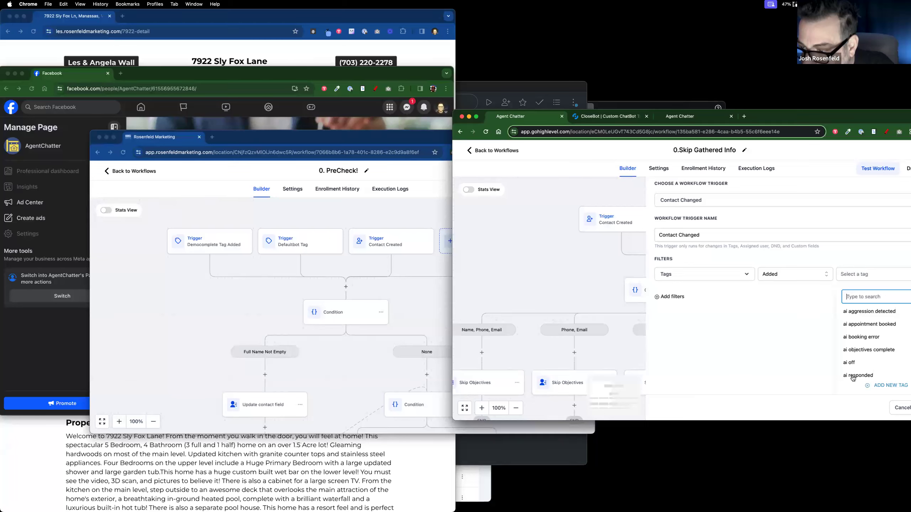
{"action": "left_click", "coordinate": [857, 375]}
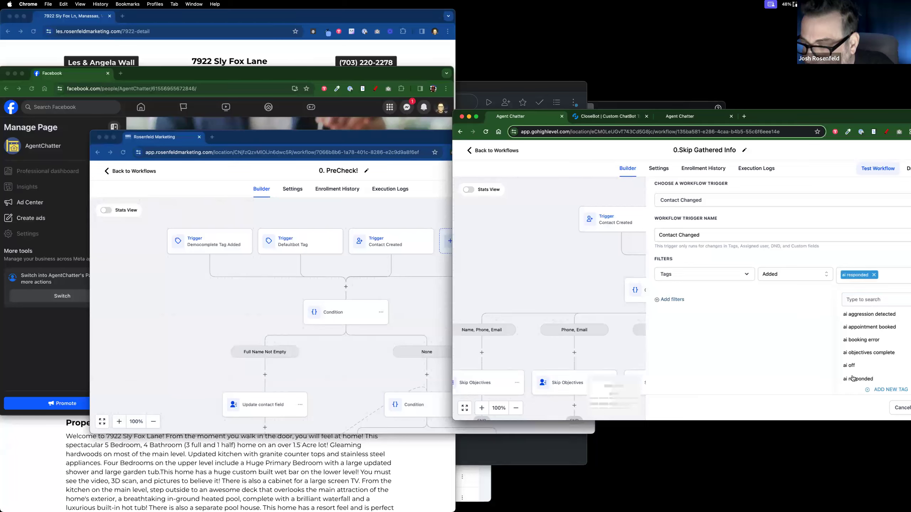
{"action": "left_click", "coordinate": [794, 359]}
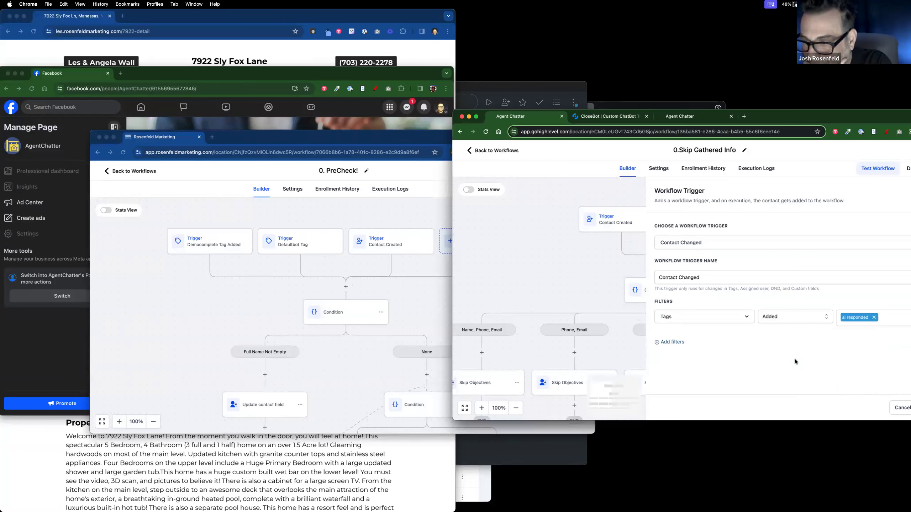
{"action": "left_click_drag", "start_coordinate": [817, 120], "coordinate": [702, 98]}
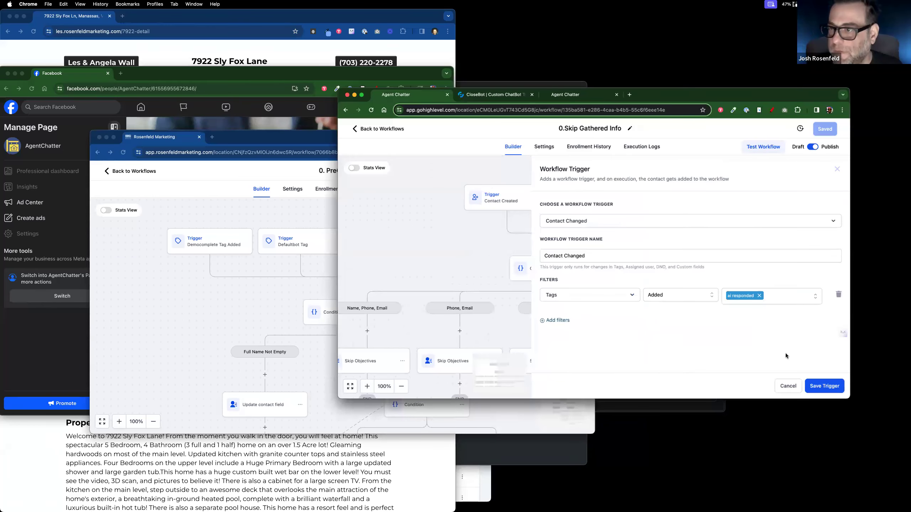
{"action": "left_click", "coordinate": [830, 388]}
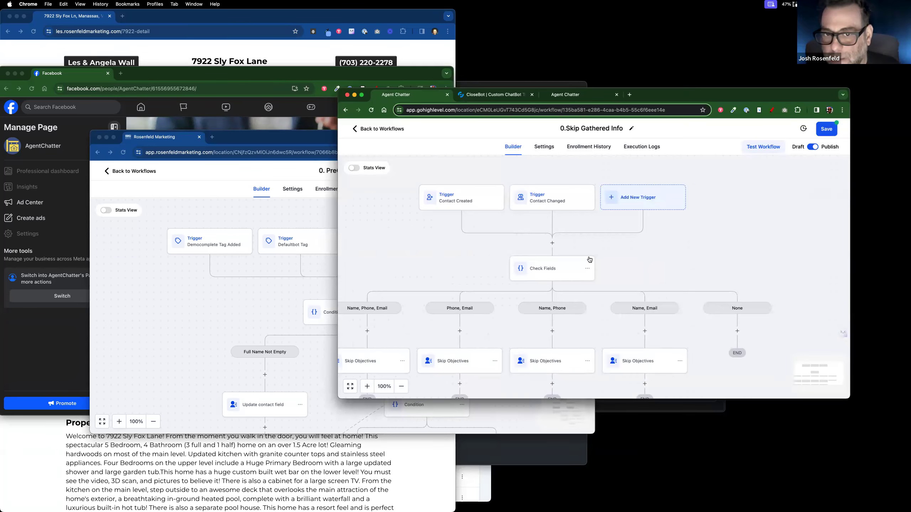
Step: Rename the new trigger to 'AI Responded Added'
{"action": "left_click", "coordinate": [464, 209]}
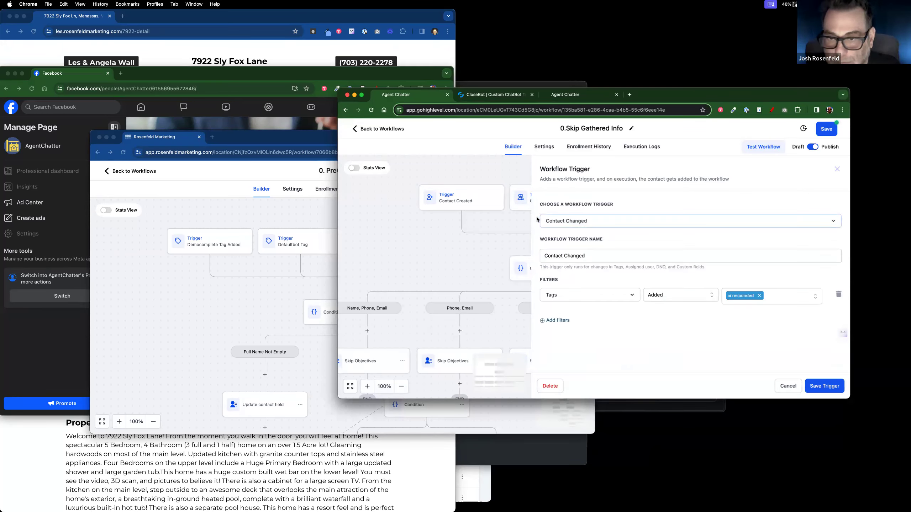
{"action": "double_click", "coordinate": [564, 222]}
{"action": "triple_click", "coordinate": [571, 252]}
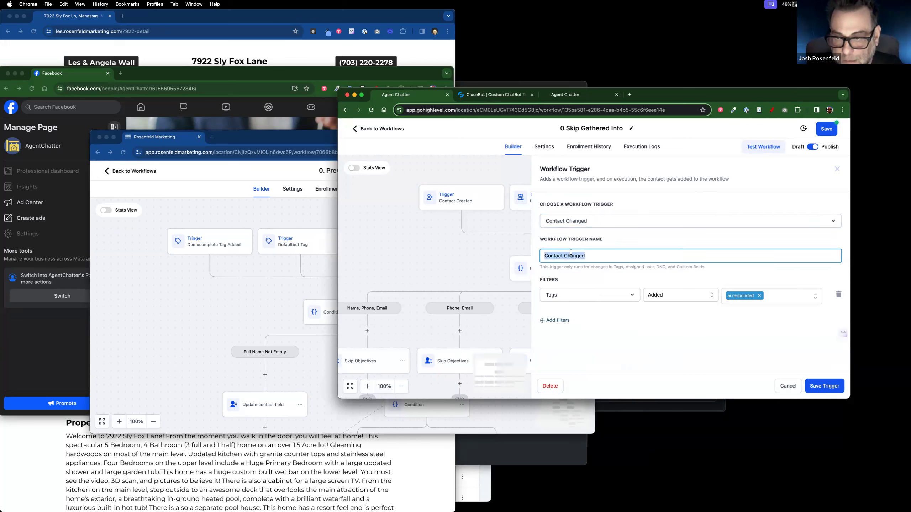
{"action": "type", "text": "TaI Res[o"}
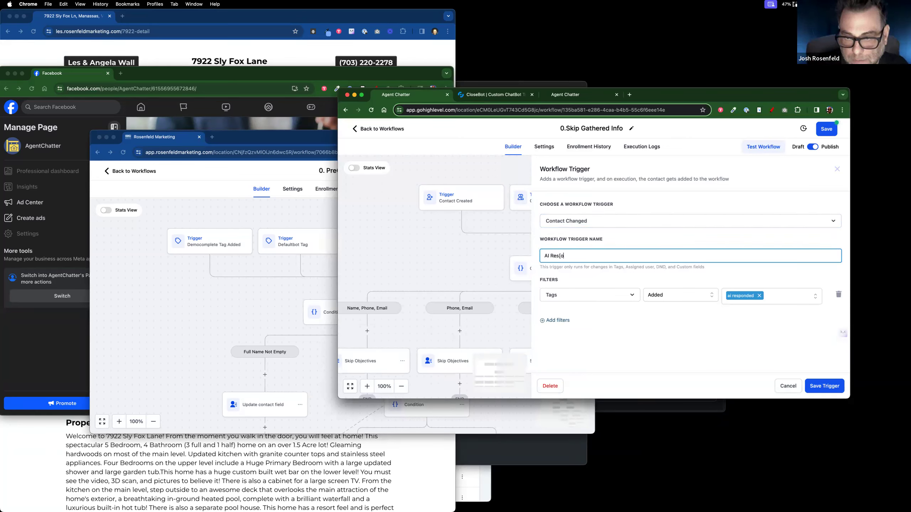
{"action": "key", "text": "BackSpace"}
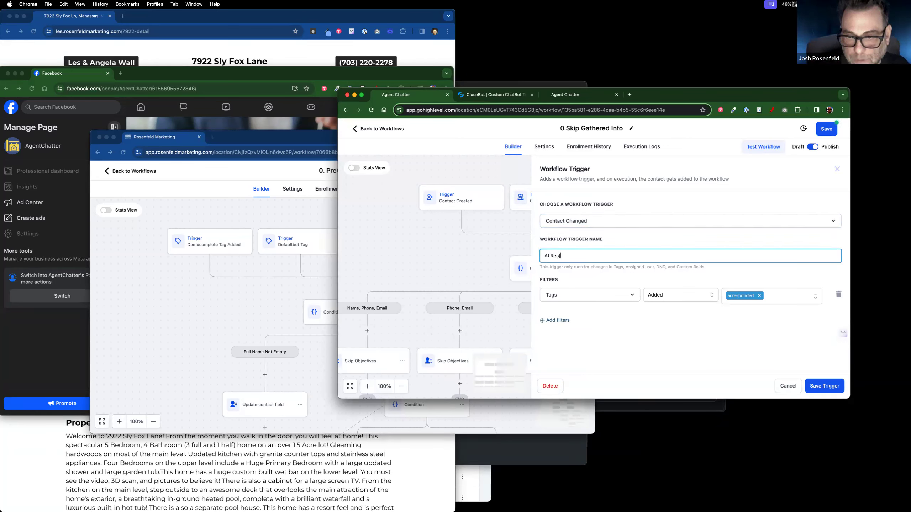
{"action": "type", "text": "ponded Added"}
Step: Save the trigger and the 0.Skip Gathered Info workflow
{"action": "left_click", "coordinate": [833, 386]}
{"action": "left_click", "coordinate": [827, 128]}
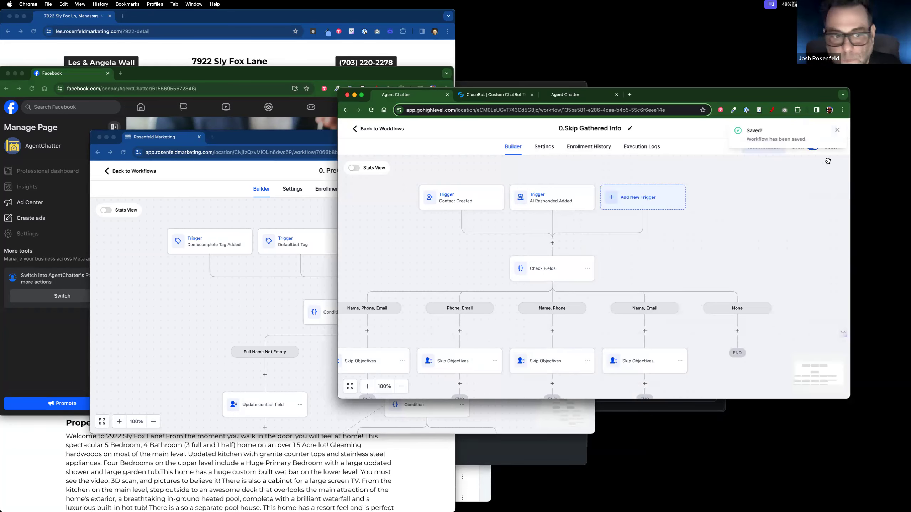
{"action": "left_click", "coordinate": [178, 82]}
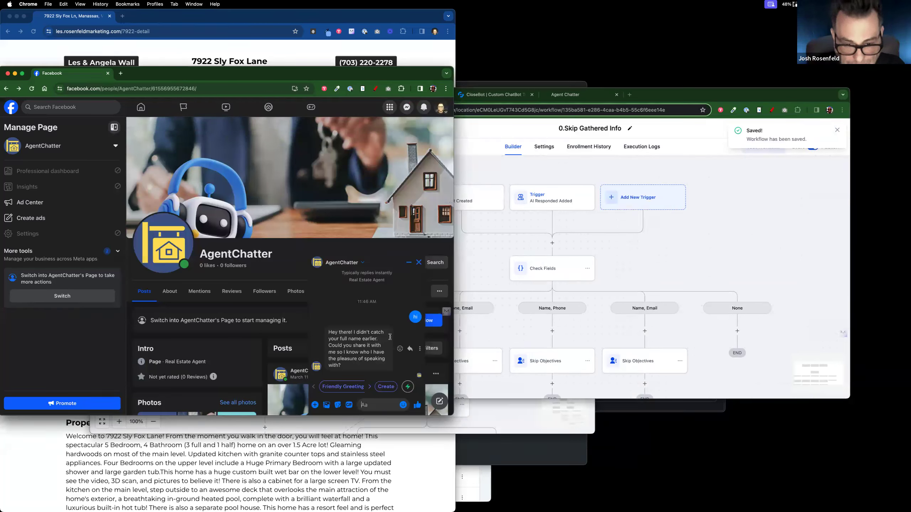
Step: Leave the Skip Gathered Info workflow and show the Contacts list
{"action": "left_click", "coordinate": [474, 270]}
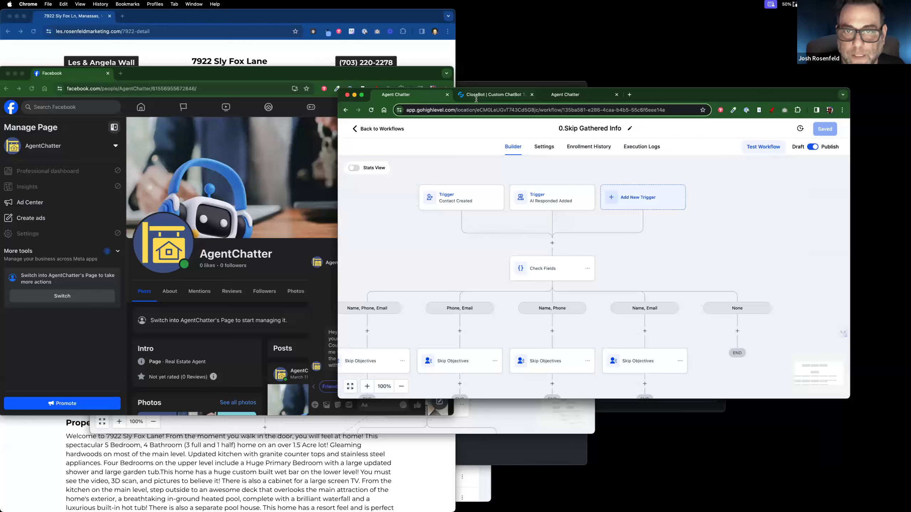
{"action": "left_click", "coordinate": [382, 132]}
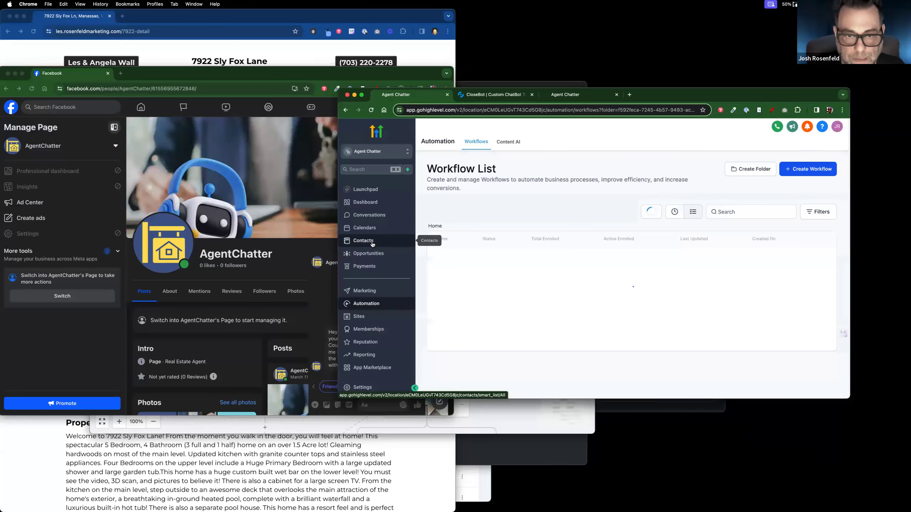
{"action": "left_click", "coordinate": [372, 244]}
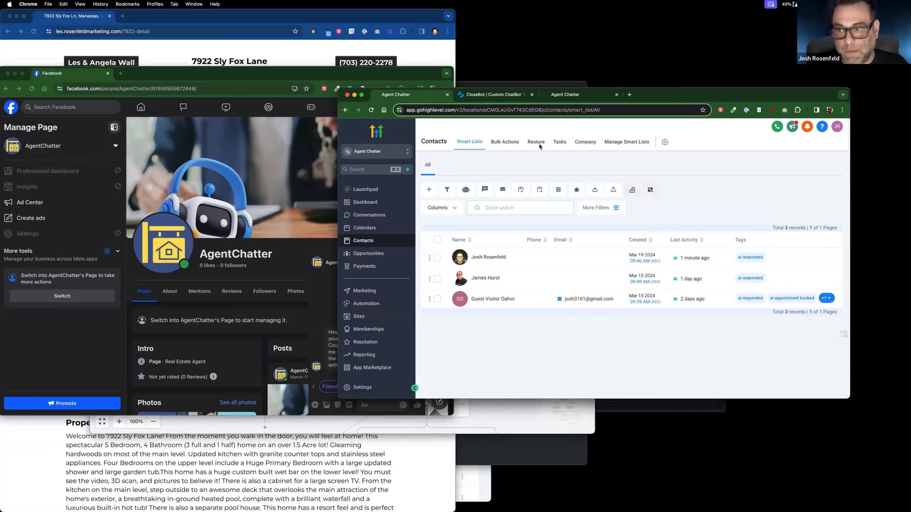
Step: Close the separate 0. PreCheck! workflow window
{"action": "left_click_drag", "start_coordinate": [665, 97], "coordinate": [660, 155]}
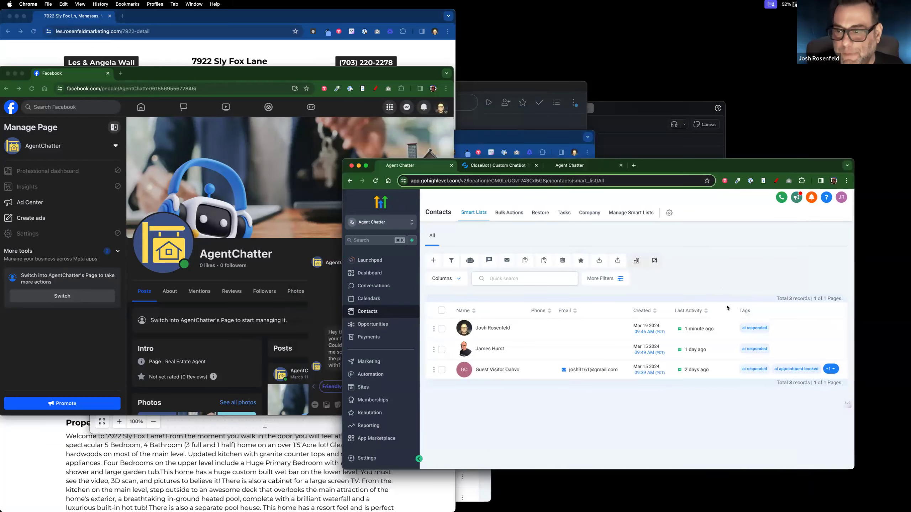
{"action": "left_click", "coordinate": [489, 144]}
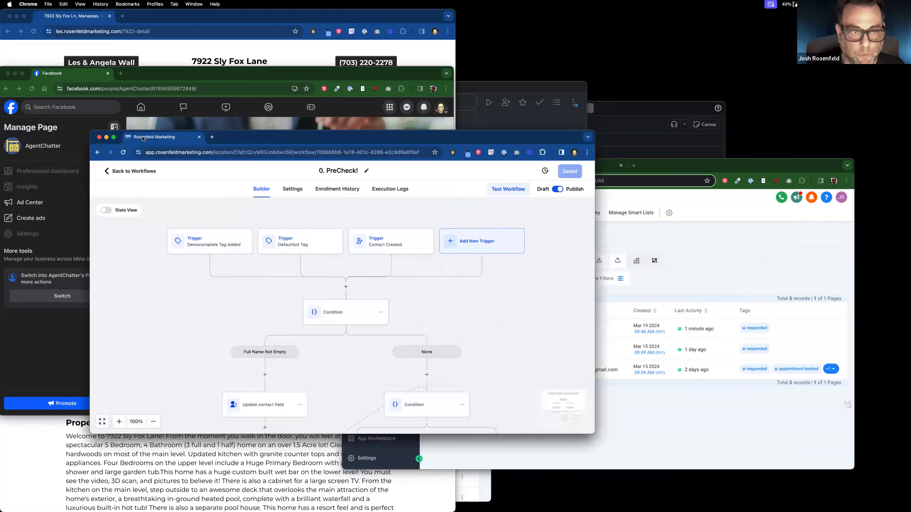
{"action": "left_click", "coordinate": [199, 137]}
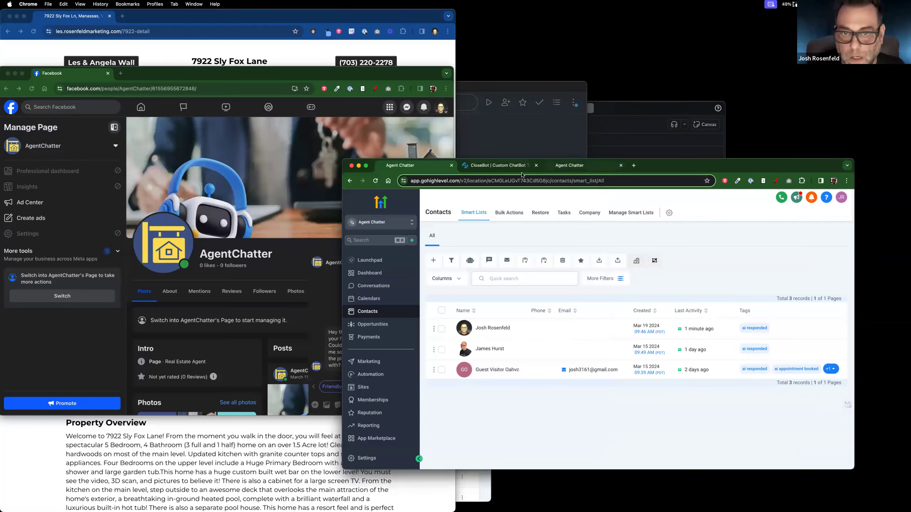
{"action": "left_click_drag", "start_coordinate": [662, 168], "coordinate": [696, 140]}
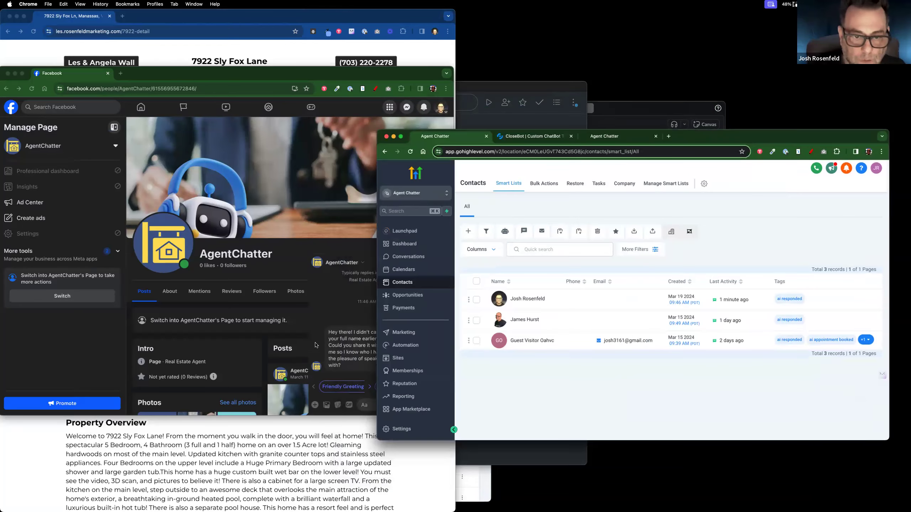
Step: Reply 'huh?' to the AgentChatter bot's full-name question in Messenger
{"action": "left_click", "coordinate": [365, 343]}
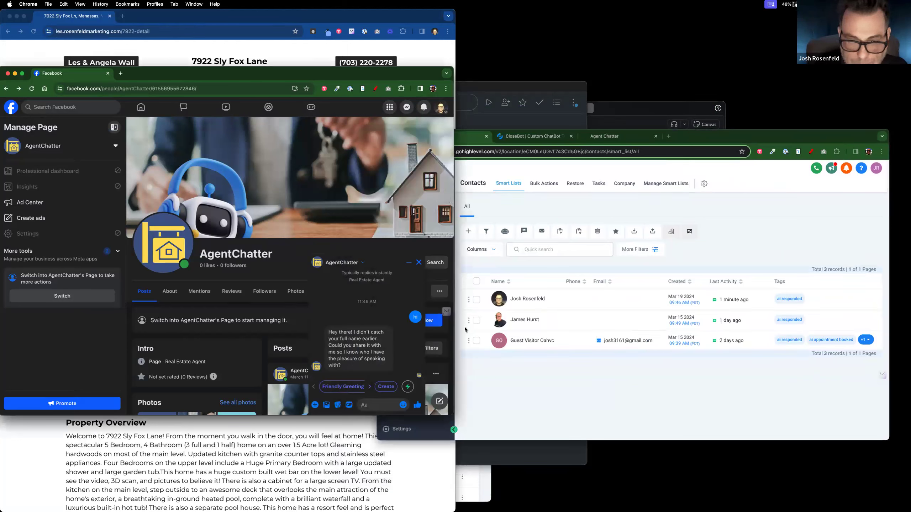
{"action": "type", "text": "huh?"}
{"action": "key", "text": "Return"}
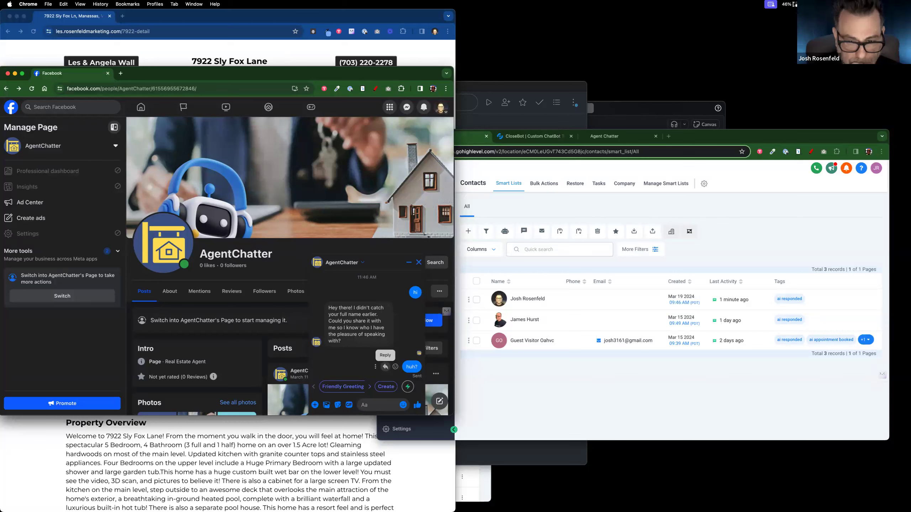
{"action": "left_click", "coordinate": [541, 138]}
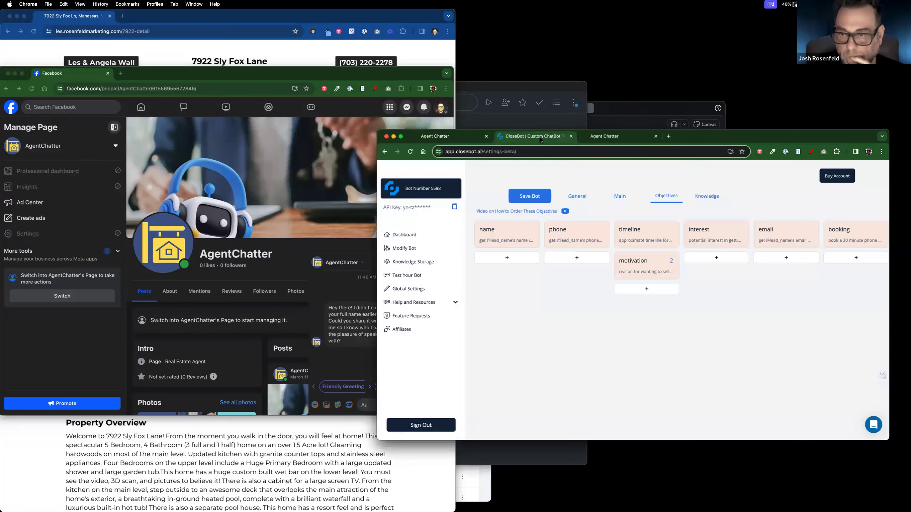
Step: Switch from CloseBot to the Agent Chatter GoHighLevel account's Automation workflows list
{"action": "left_click", "coordinate": [352, 355]}
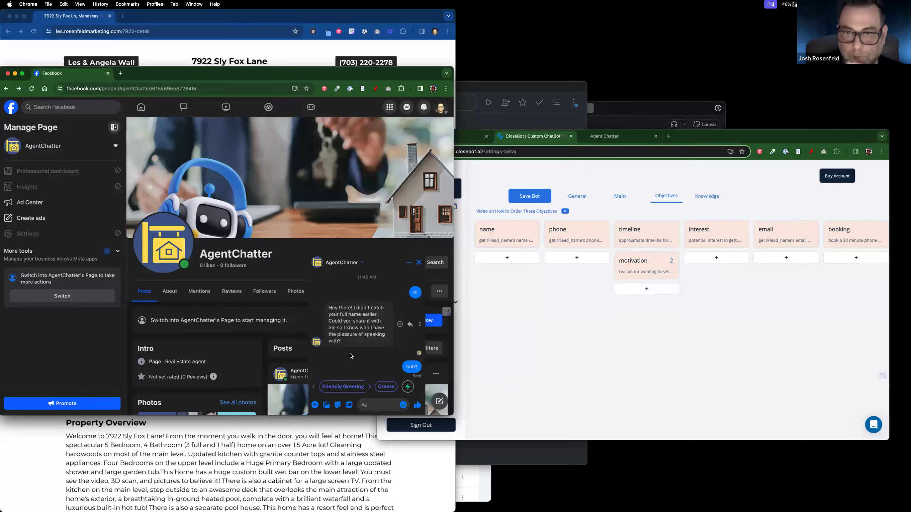
{"action": "left_click", "coordinate": [510, 172]}
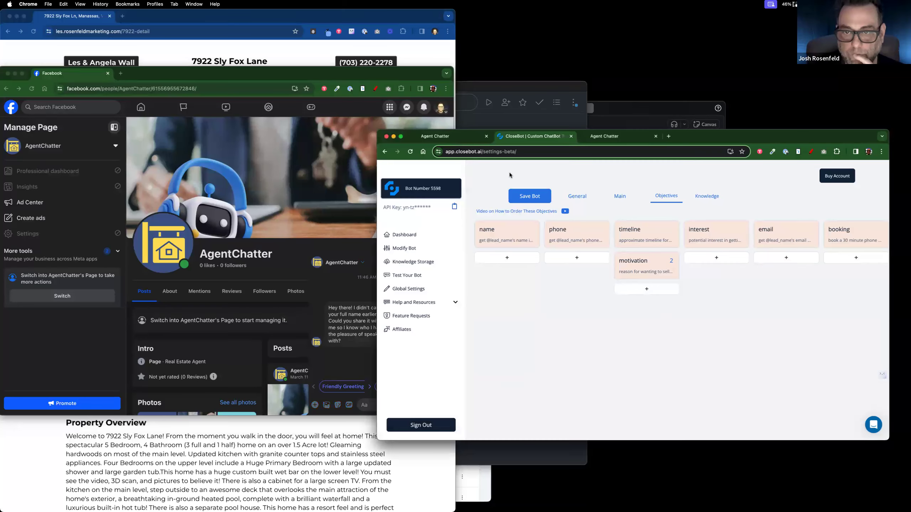
{"action": "left_click", "coordinate": [446, 140]}
{"action": "left_click", "coordinate": [416, 349]}
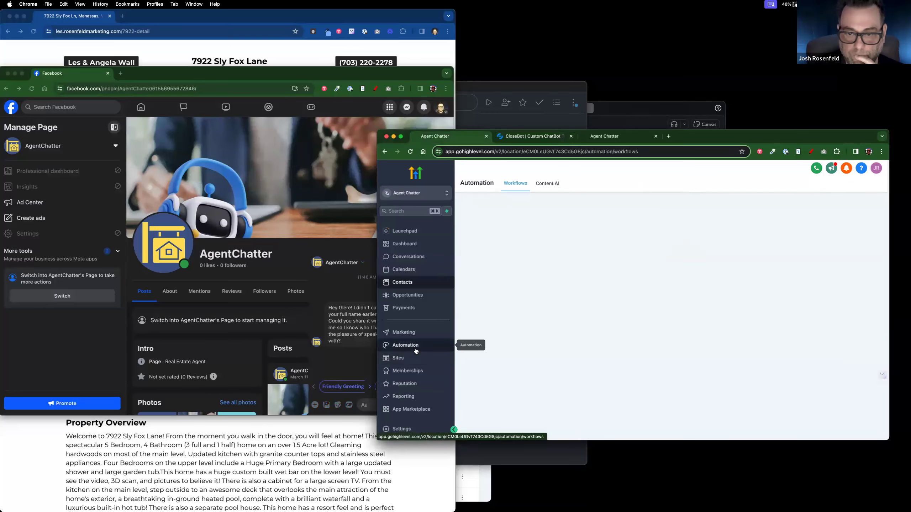
Step: Open the 2: Process Message workflow in the CloseBot V4 folder
{"action": "left_click_drag", "start_coordinate": [785, 99], "coordinate": [697, 107]}
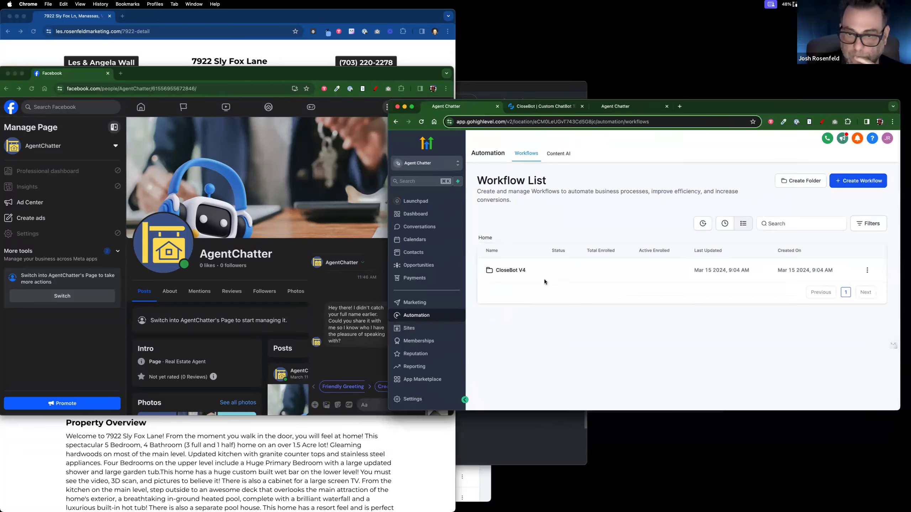
{"action": "left_click", "coordinate": [514, 271]}
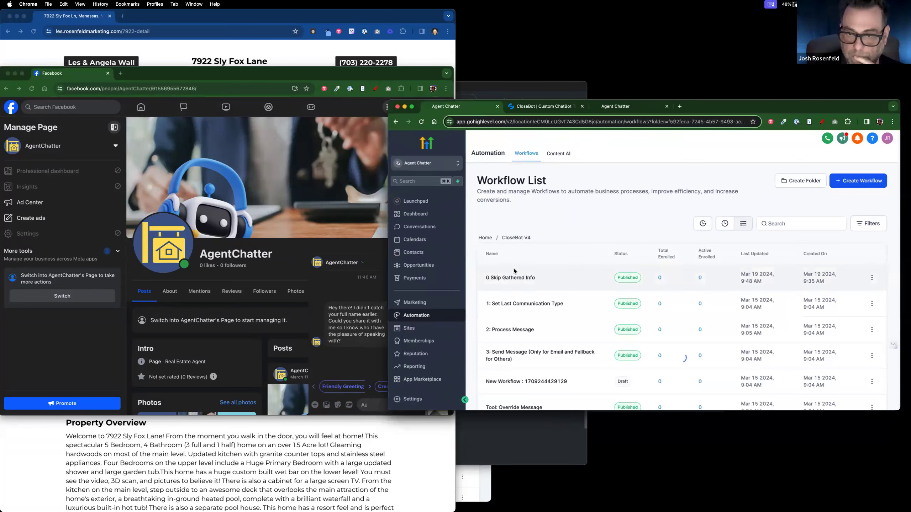
{"action": "left_click", "coordinate": [521, 330]}
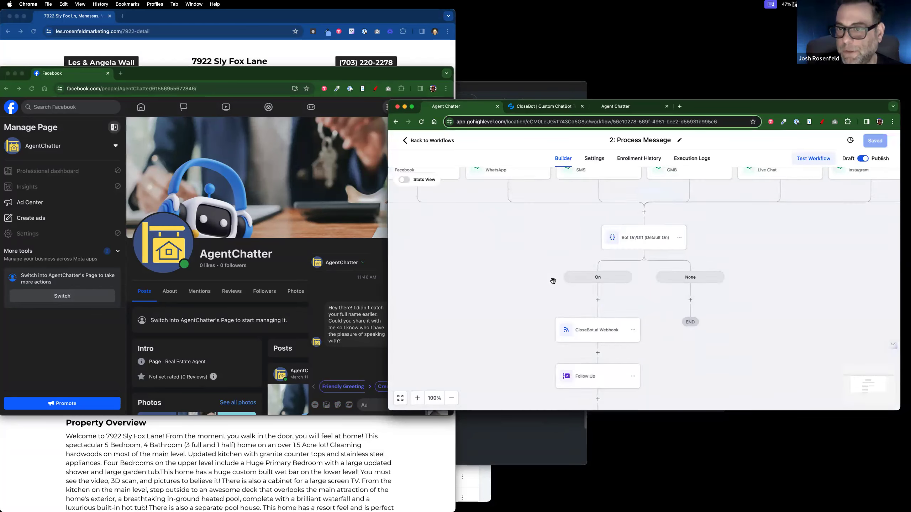
{"action": "left_click", "coordinate": [645, 164]}
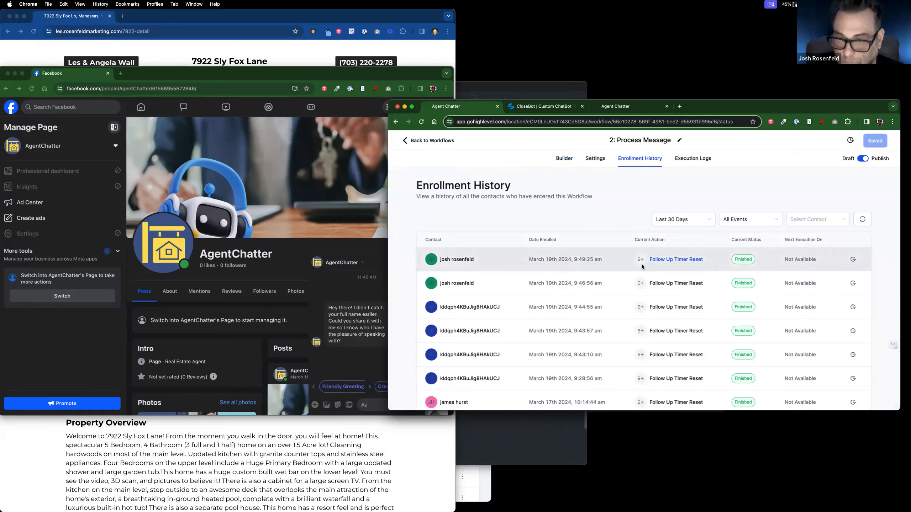
Step: Inspect the failed Webhook execution log showing CloseBot's out-of-credits error (status 420)
{"action": "left_click", "coordinate": [680, 158]}
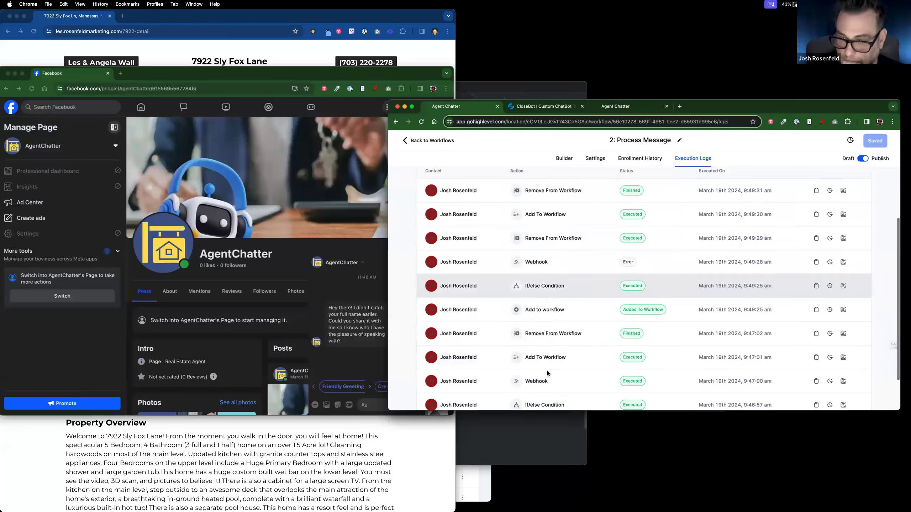
{"action": "scroll", "coordinate": [548, 373], "scroll_direction": "down", "scroll_amount": 3}
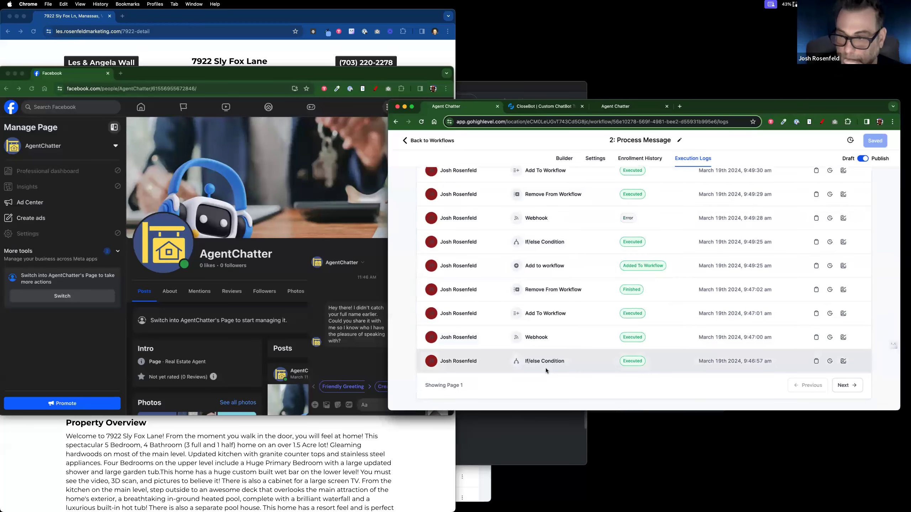
{"action": "left_click", "coordinate": [537, 218]}
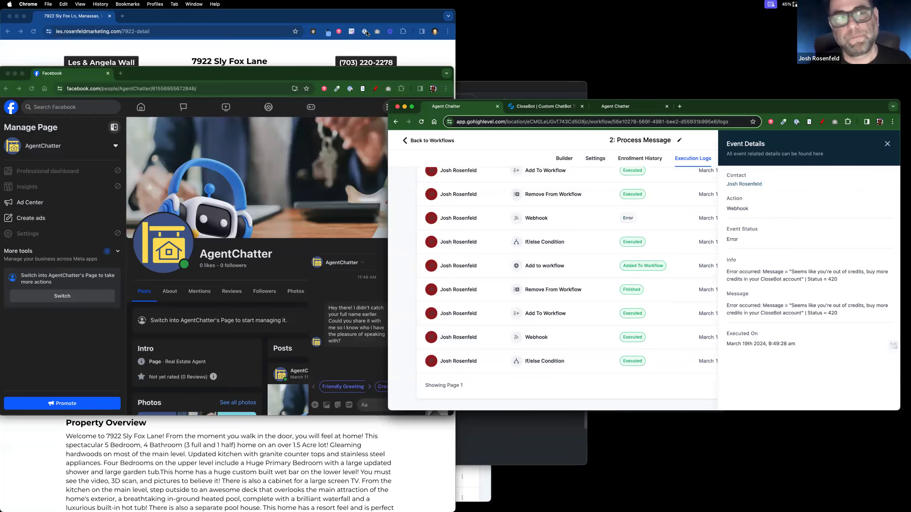
{"action": "left_click", "coordinate": [558, 108]}
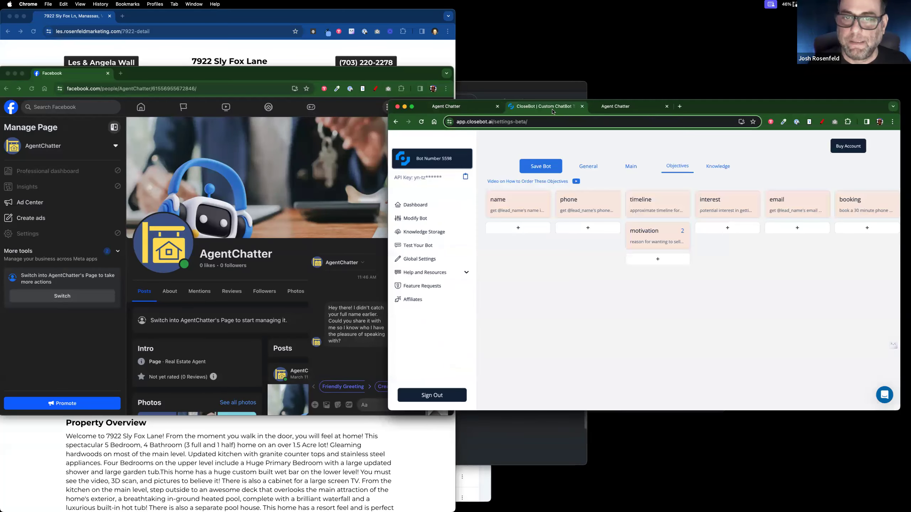